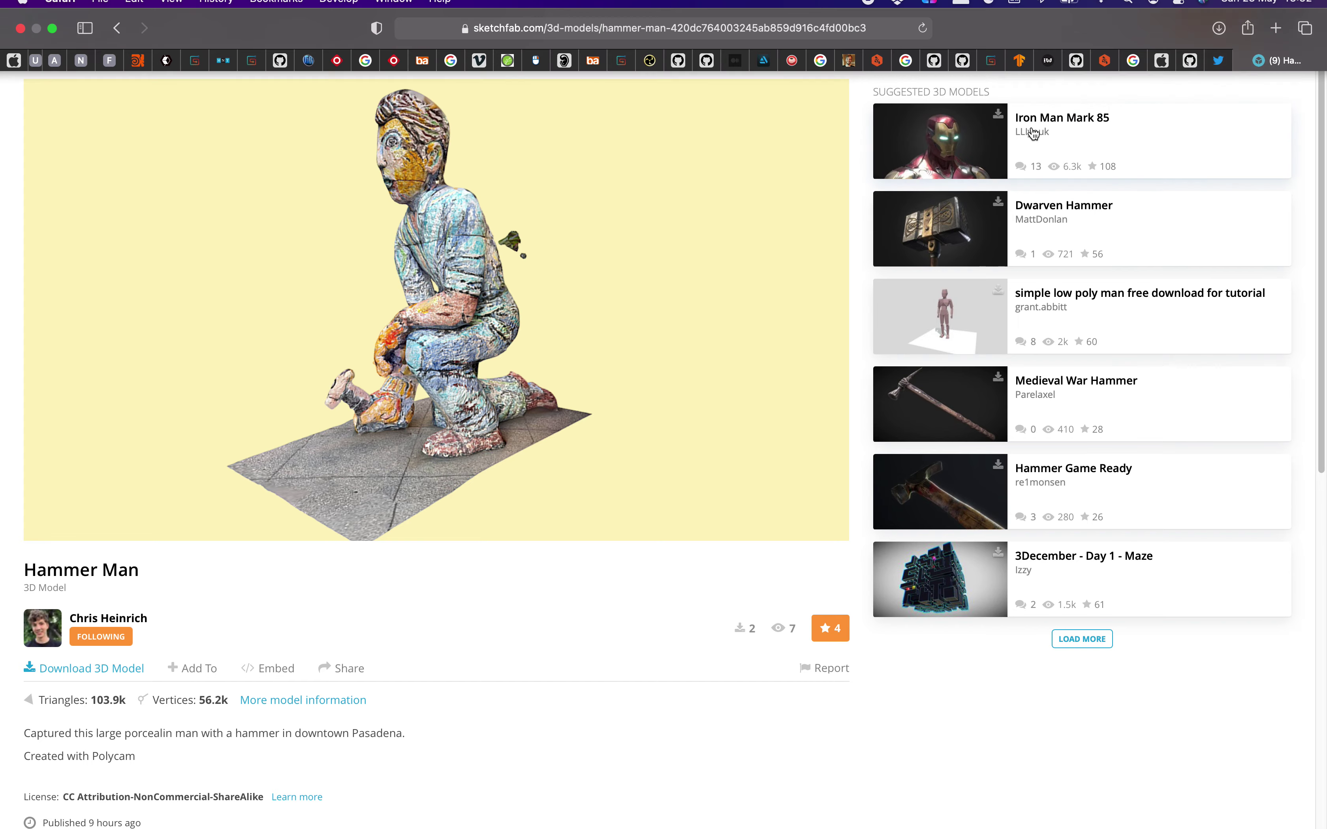
# Examine the Hammer Man model on Sketchfab, its available download formats and the list of downloaded files.
pyautogui.moveTo(393, 340)
pyautogui.mouseDown()
pyautogui.moveTo(573, 296)
pyautogui.moveTo(417, 417)
pyautogui.mouseUp()
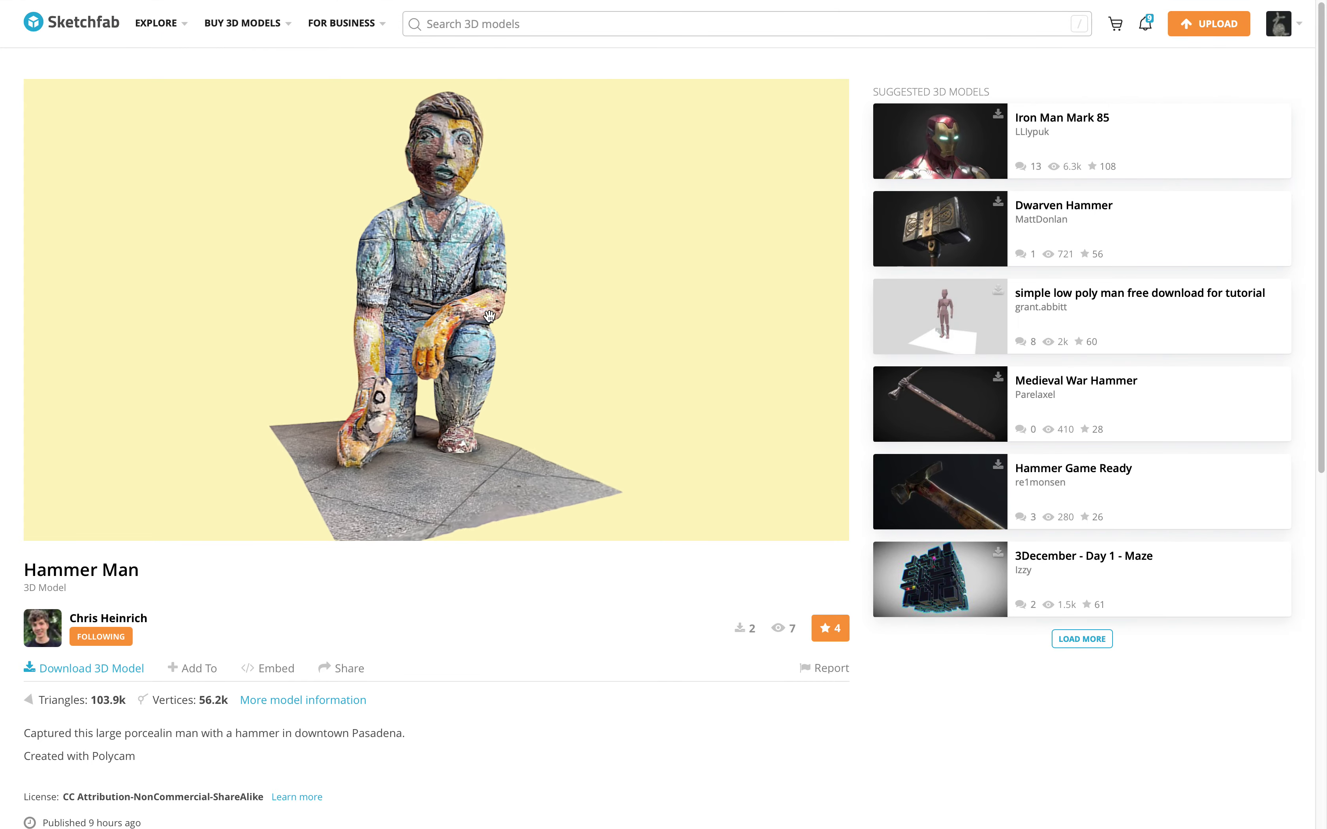
pyautogui.click(120, 669)
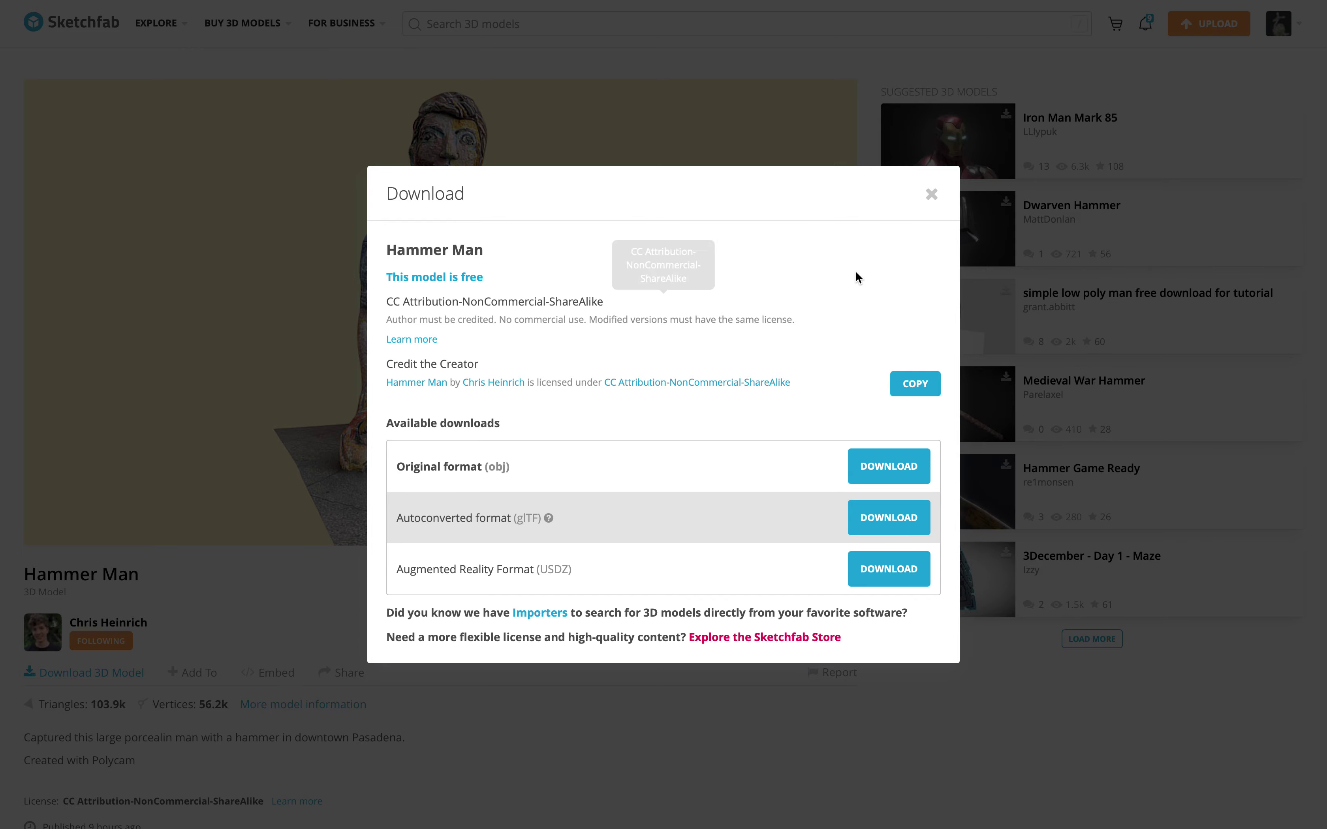
pyautogui.click(888, 75)
pyautogui.moveTo(719, 205); pyautogui.dragTo(592, 220)
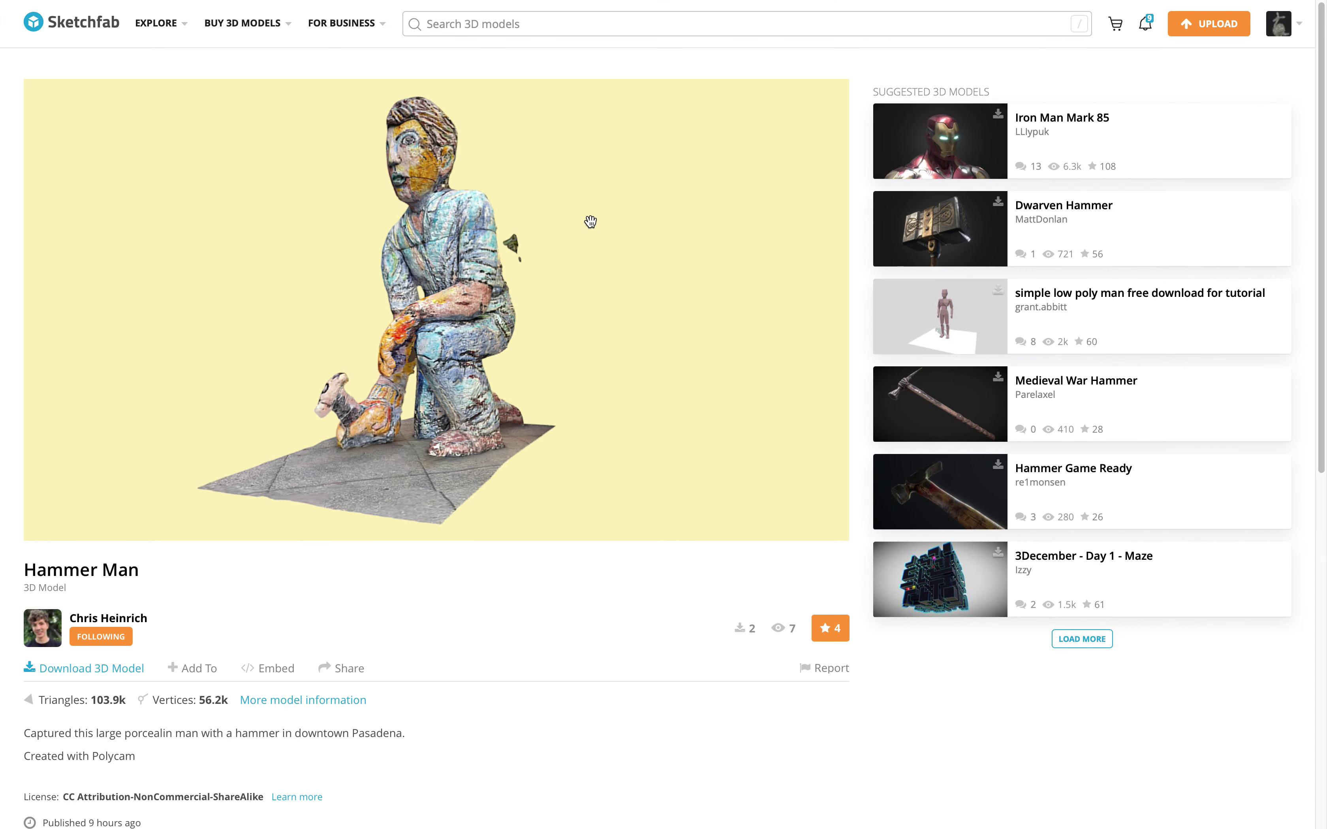
pyautogui.moveTo(1234, 37)
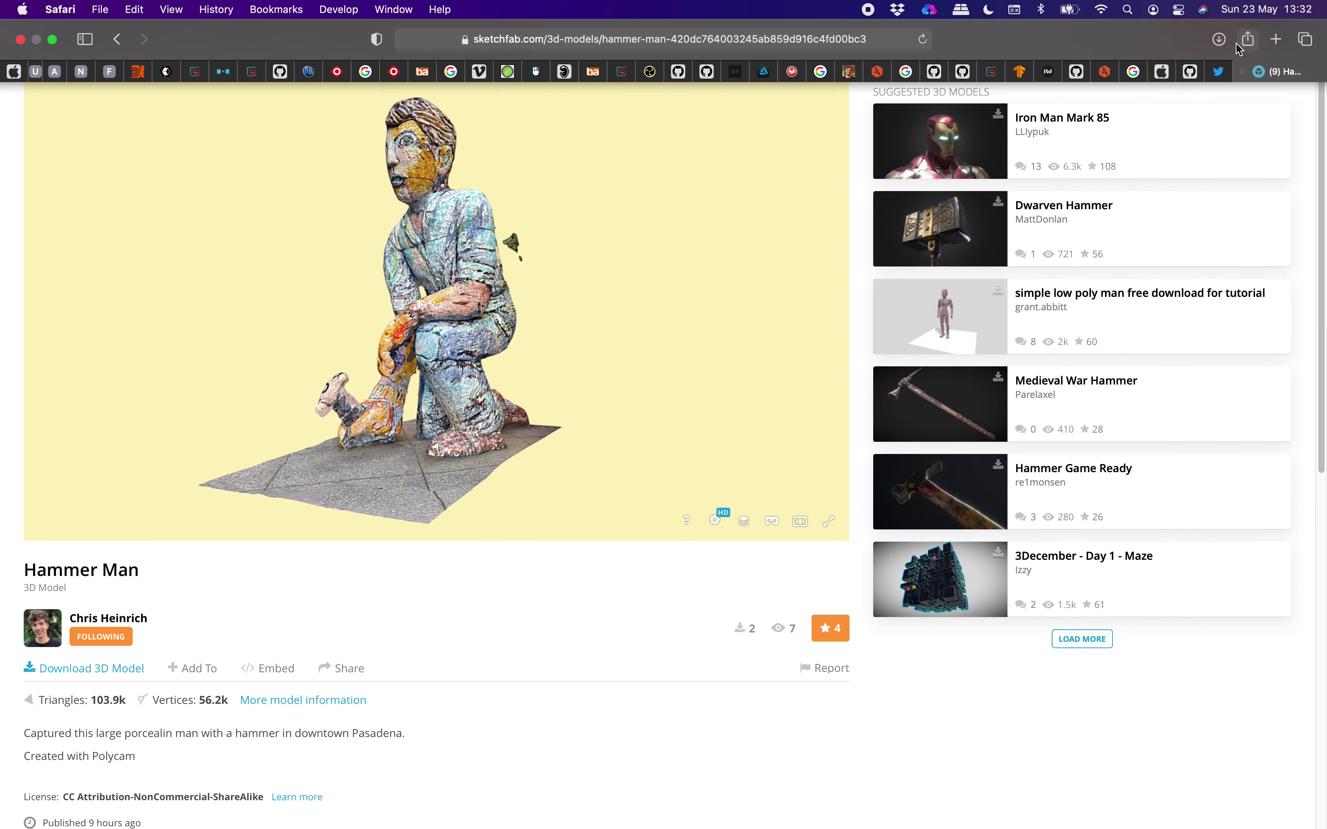
pyautogui.click(1219, 40)
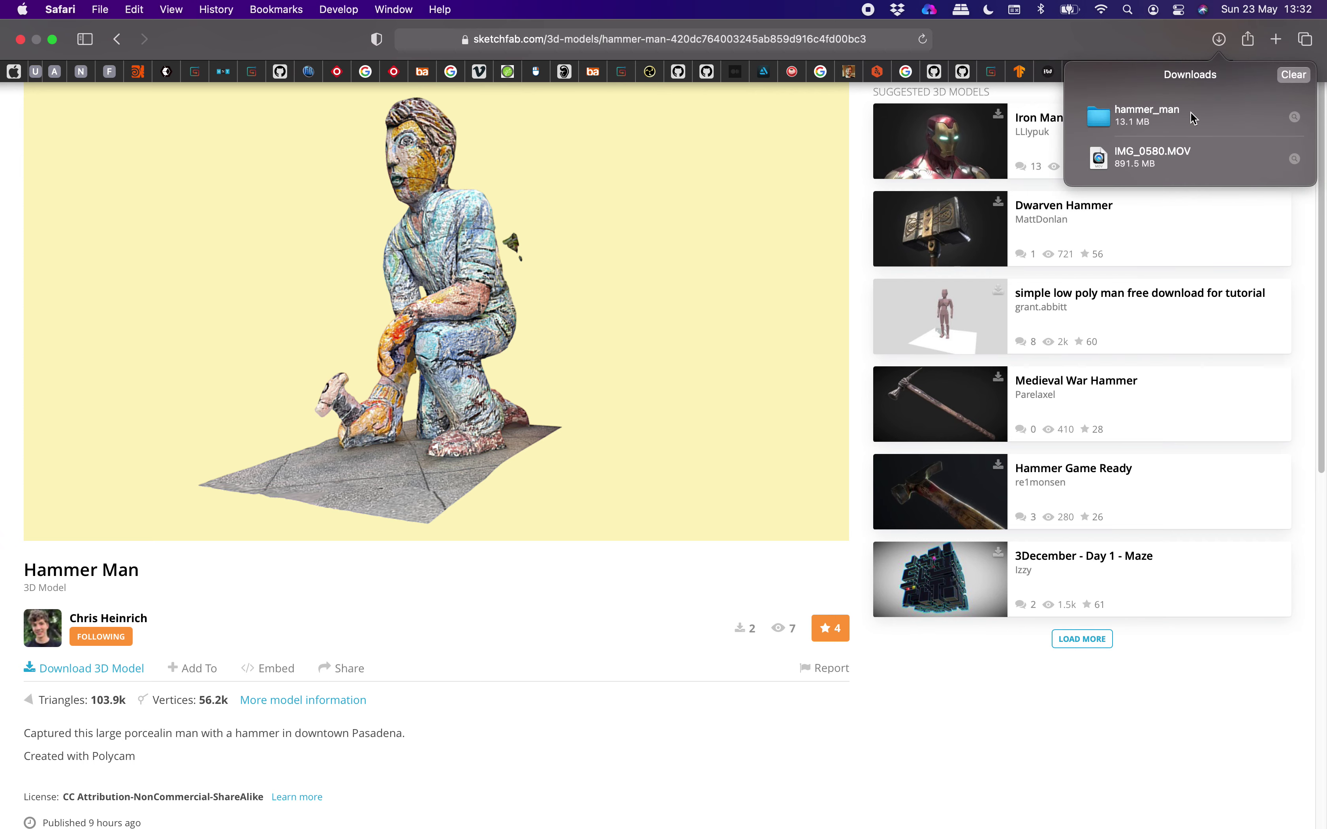
# Switch to Blender and delete all the default objects from the scene.
pyautogui.hotkey('ctrl', 'Left')
pyautogui.press('x')
pyautogui.click(686, 300)
# Import the glTF 2.0 model from the hammer_man folder in Downloads.
pyautogui.click(34, 10)
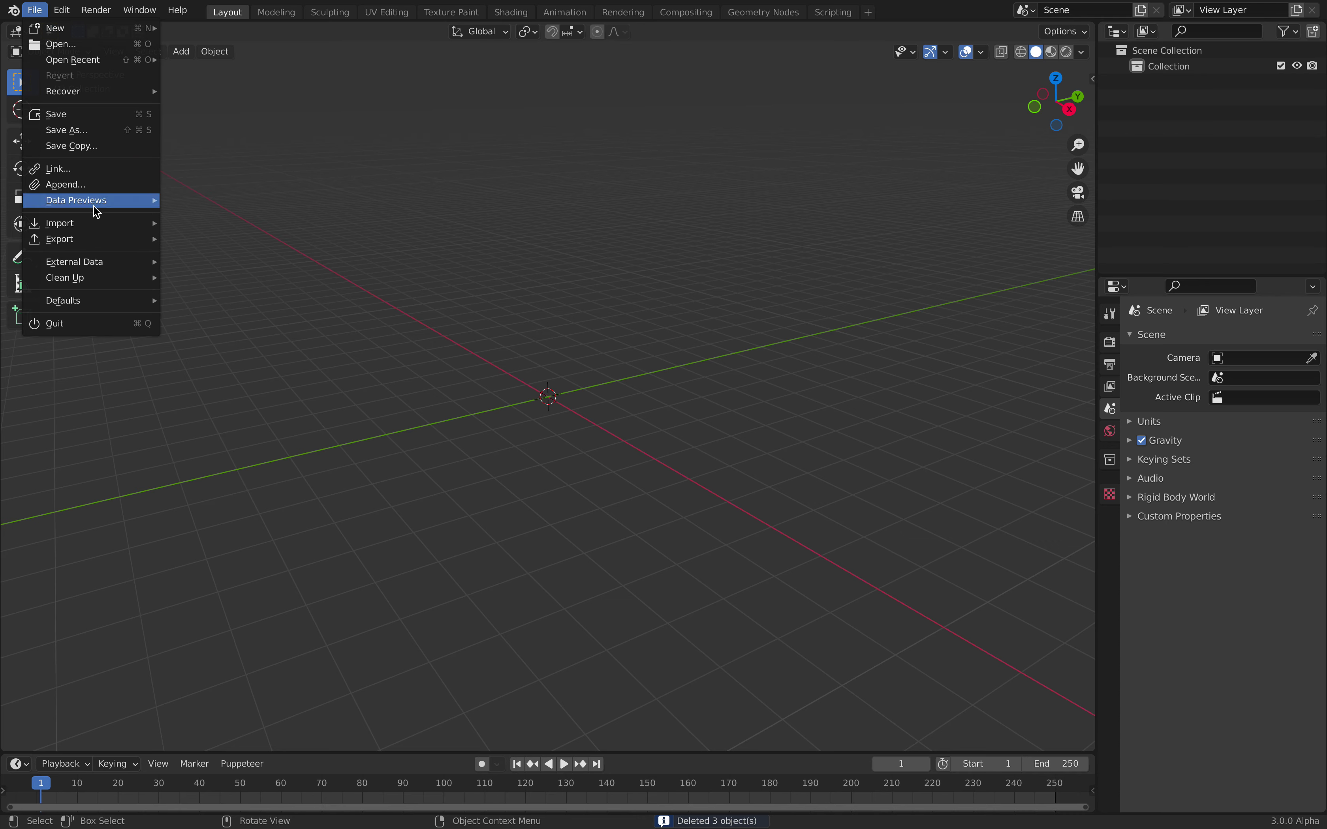
pyautogui.moveTo(98, 222)
pyautogui.click(266, 358)
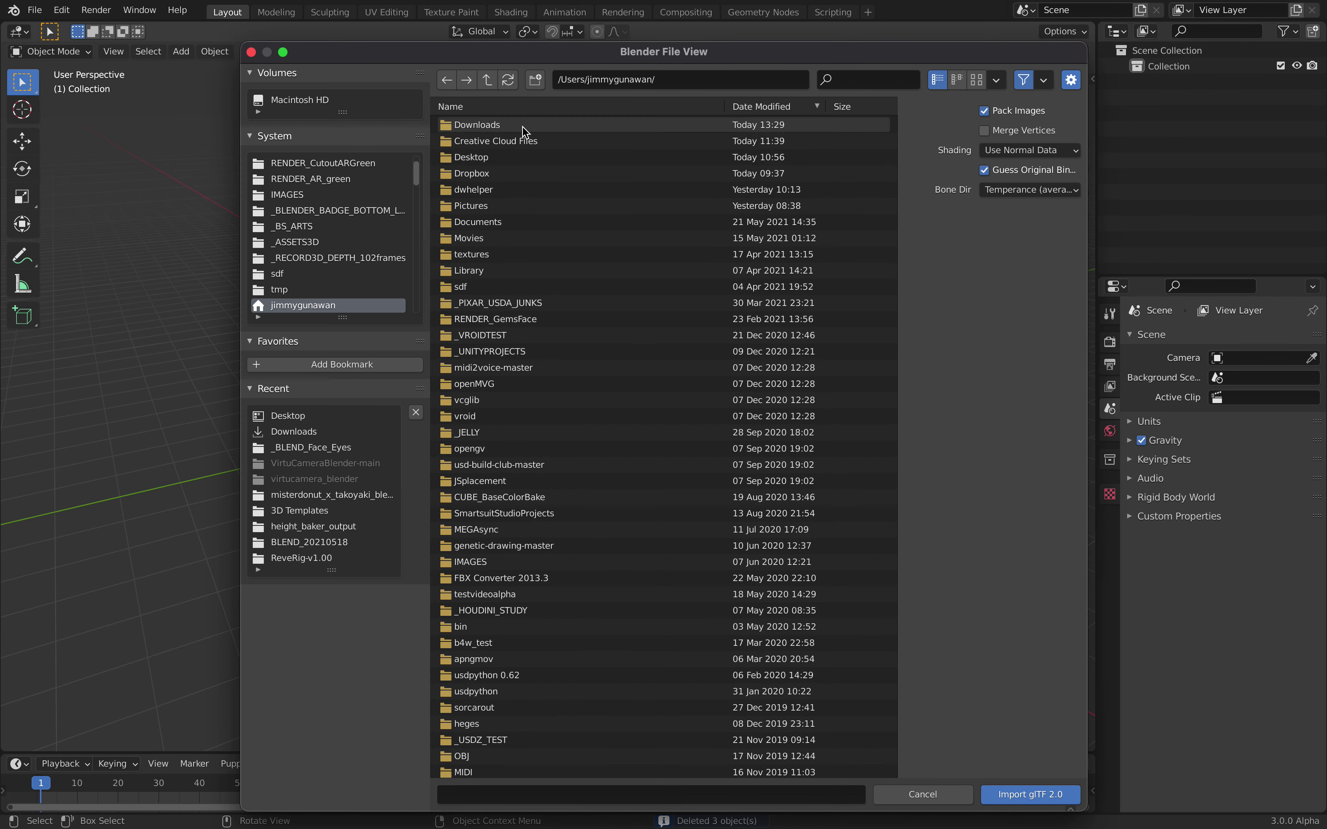
pyautogui.doubleClick(531, 130)
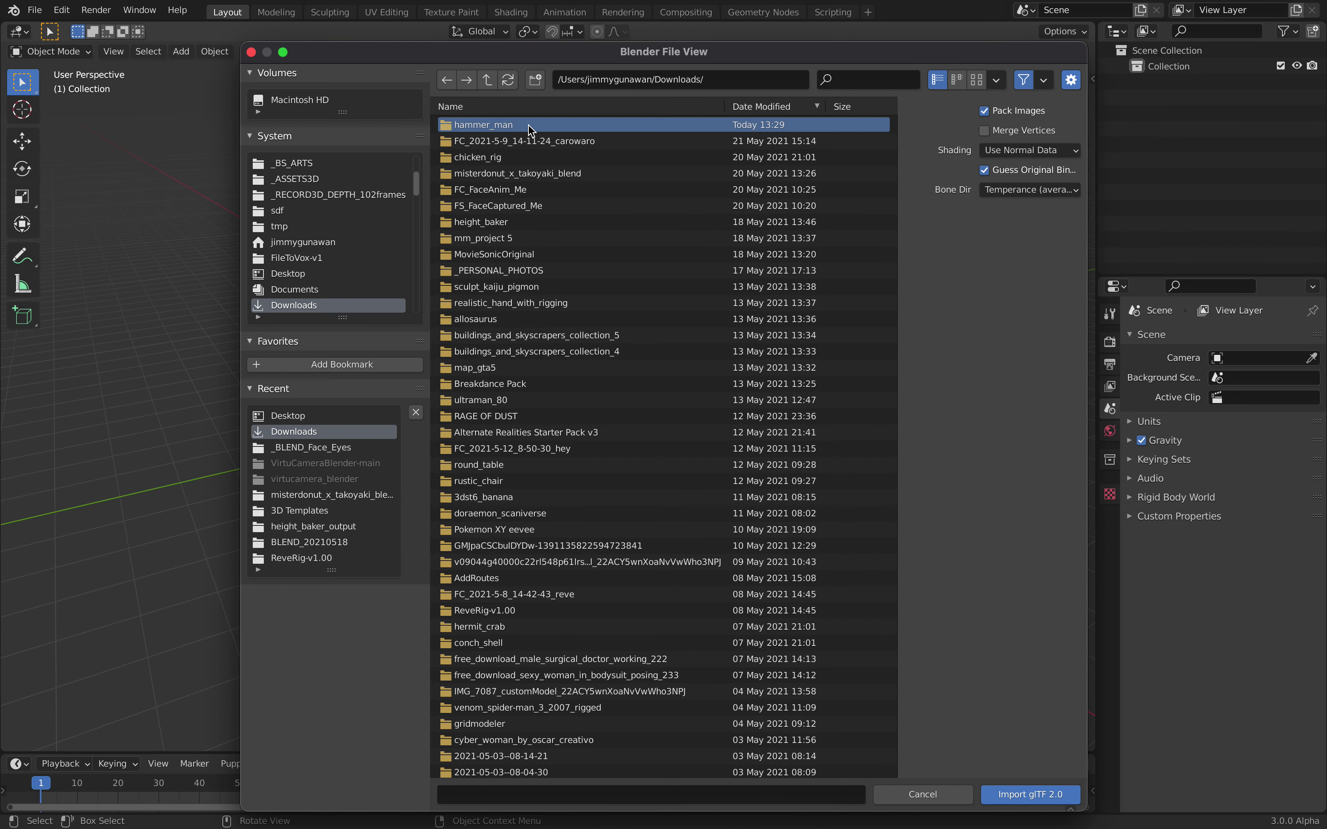
pyautogui.doubleClick(529, 129)
pyautogui.doubleClick(519, 139)
# Examine the imported statue's shape from the side and front, and deselect it.
pyautogui.moveTo(639, 355); pyautogui.dragTo(601, 414, button='middle')
pyautogui.scroll(5, 666, 393)
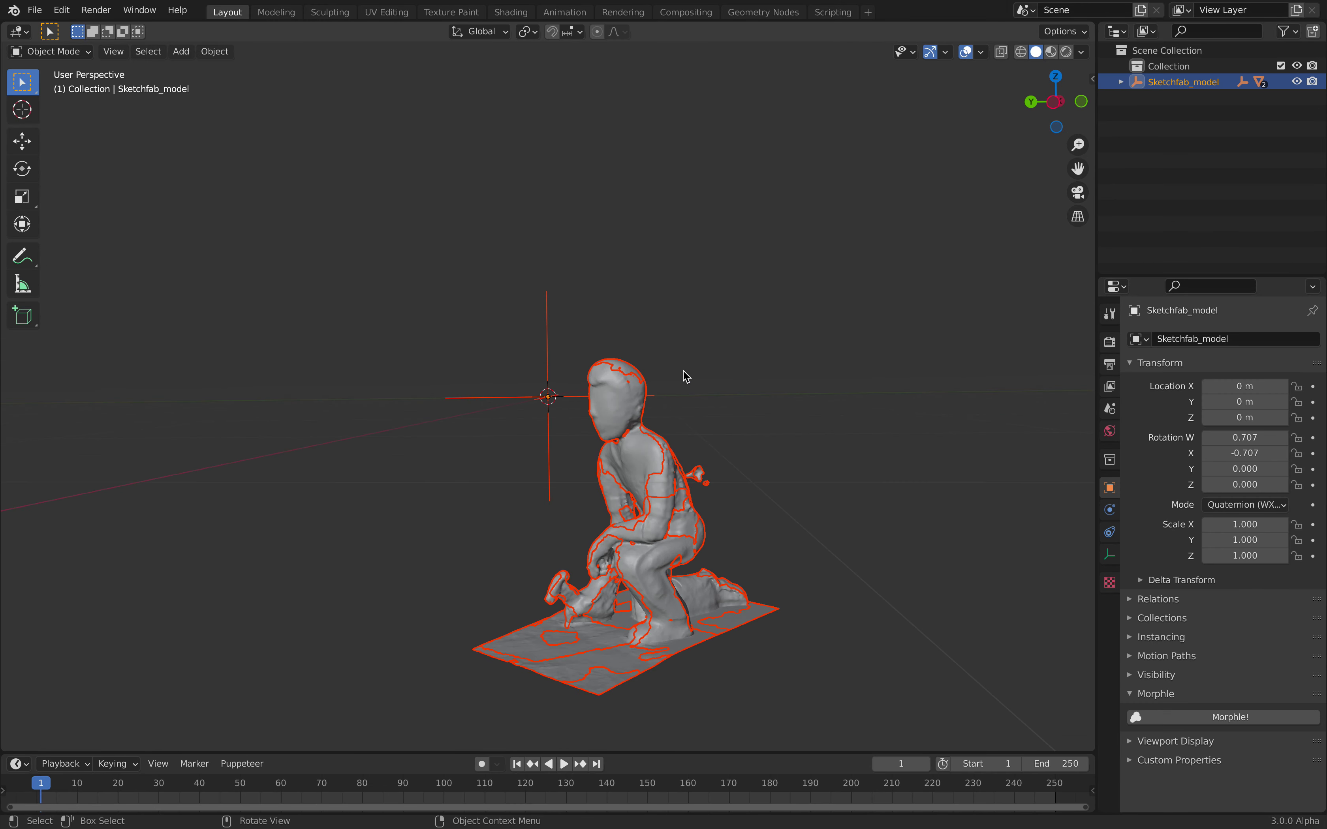
pyautogui.scroll(-2, 686, 362)
pyautogui.click(1049, 104)
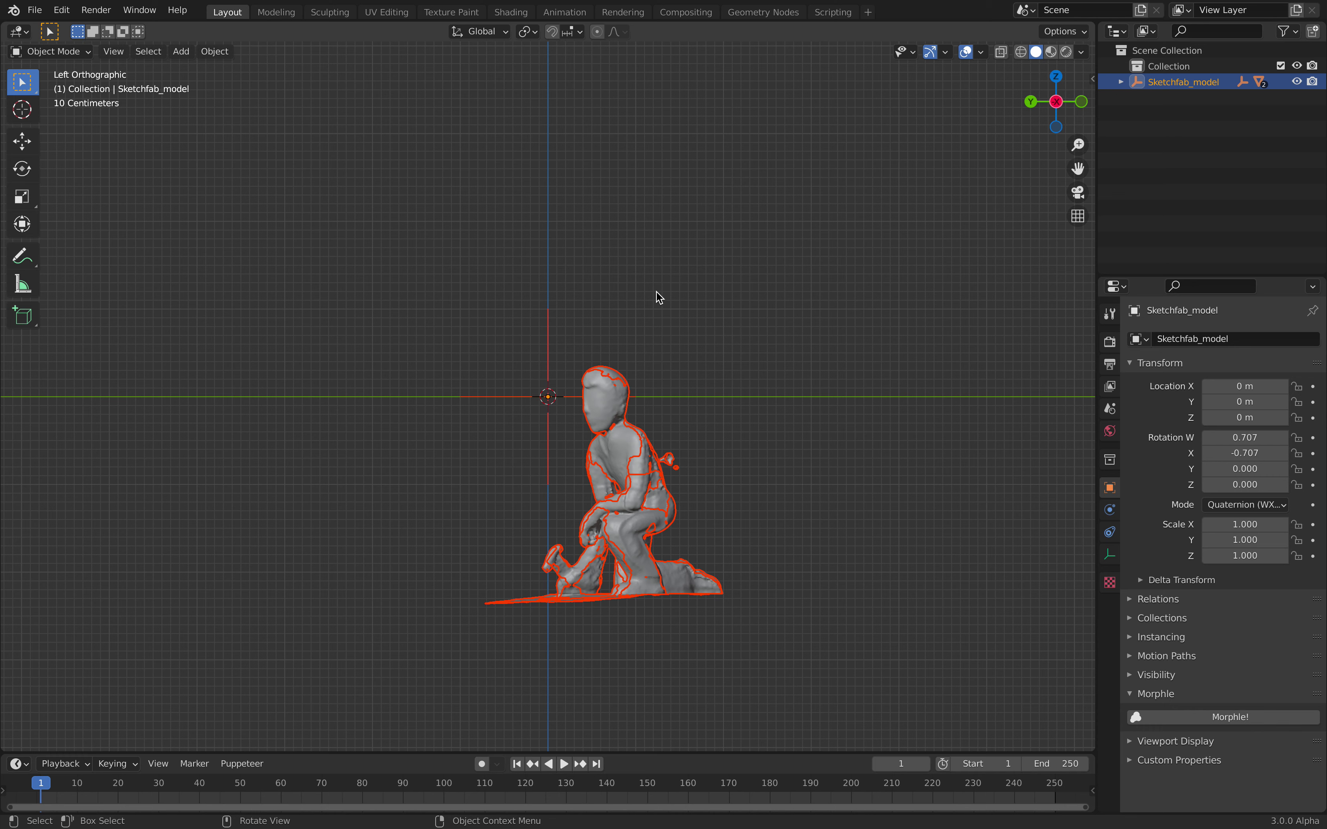
pyautogui.moveTo(478, 229); pyautogui.dragTo(649, 279, button='middle')
pyautogui.scroll(2, 750, 335)
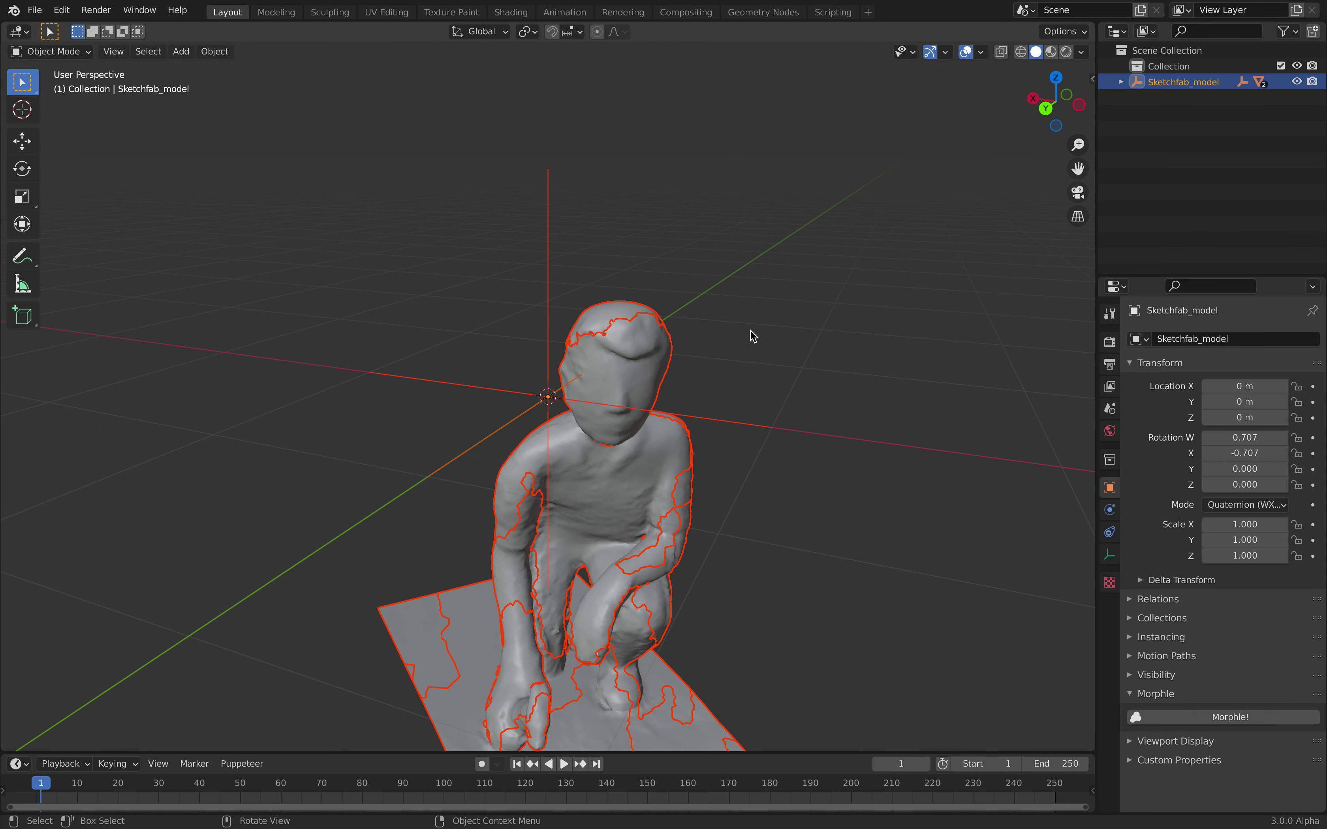
pyautogui.moveTo(750, 335); pyautogui.dragTo(655, 269, button='middle')
pyautogui.moveTo(661, 350); pyautogui.dragTo(725, 356, button='middle')
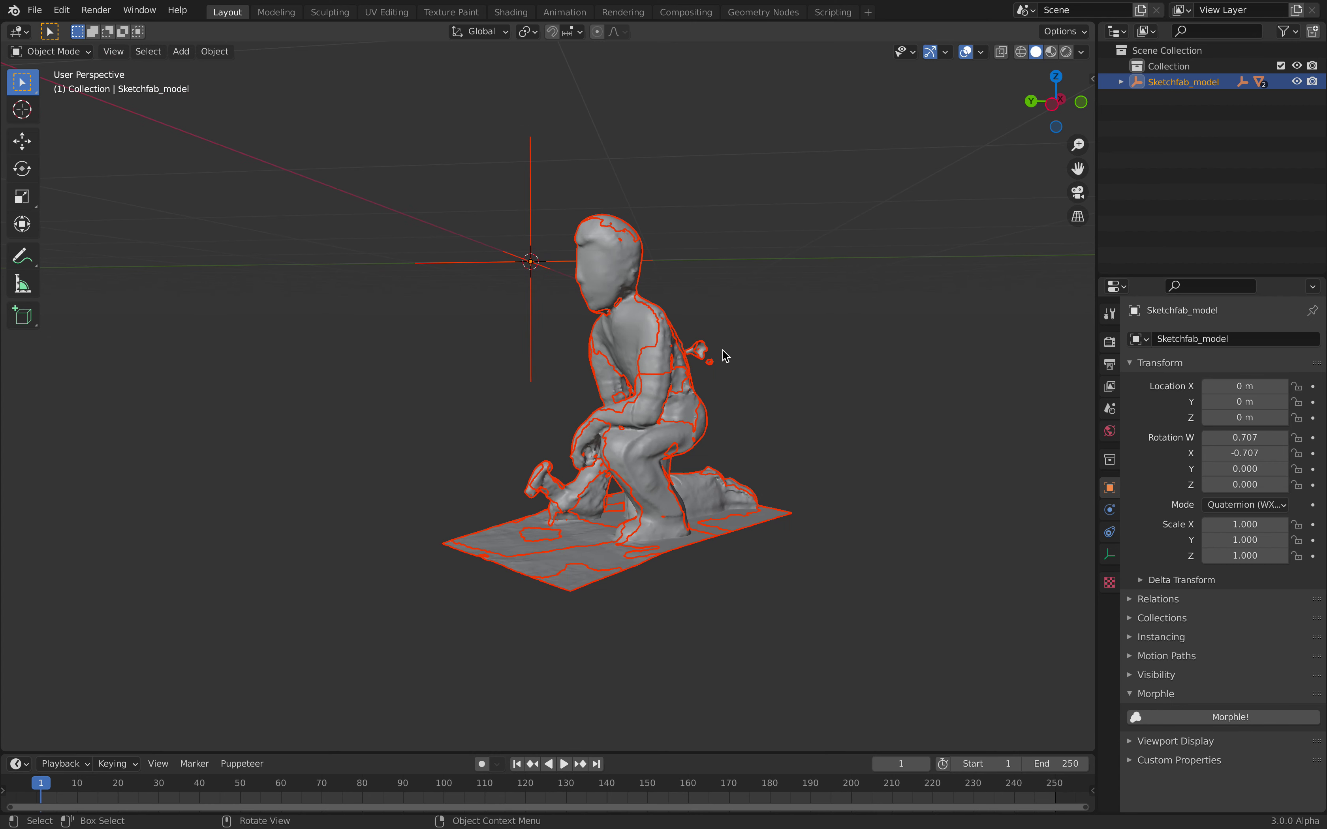
pyautogui.click(680, 324)
pyautogui.click(675, 252)
pyautogui.moveTo(675, 252); pyautogui.dragTo(828, 213, button='middle')
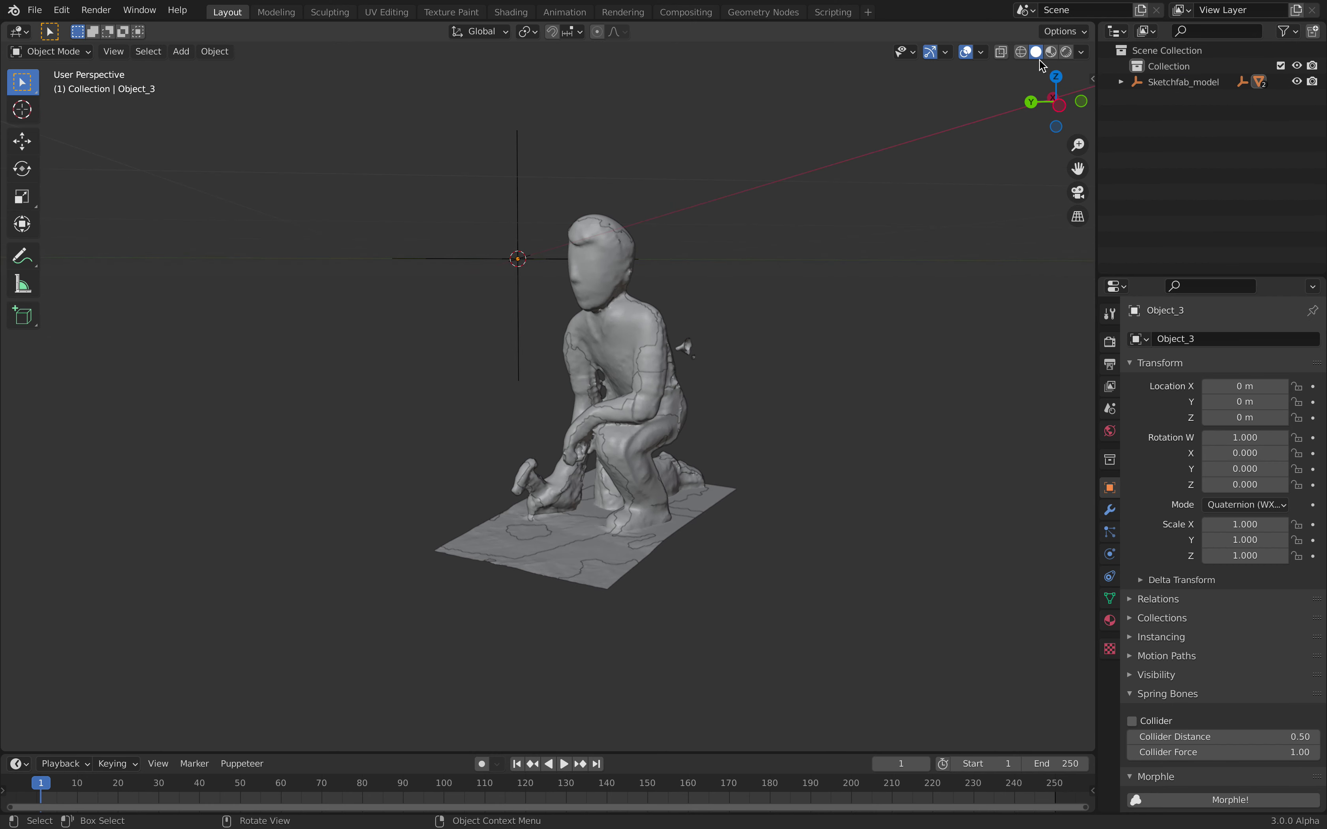
# Set the solid shading colour to Texture and switch the viewport to Material Preview.
pyautogui.click(1081, 53)
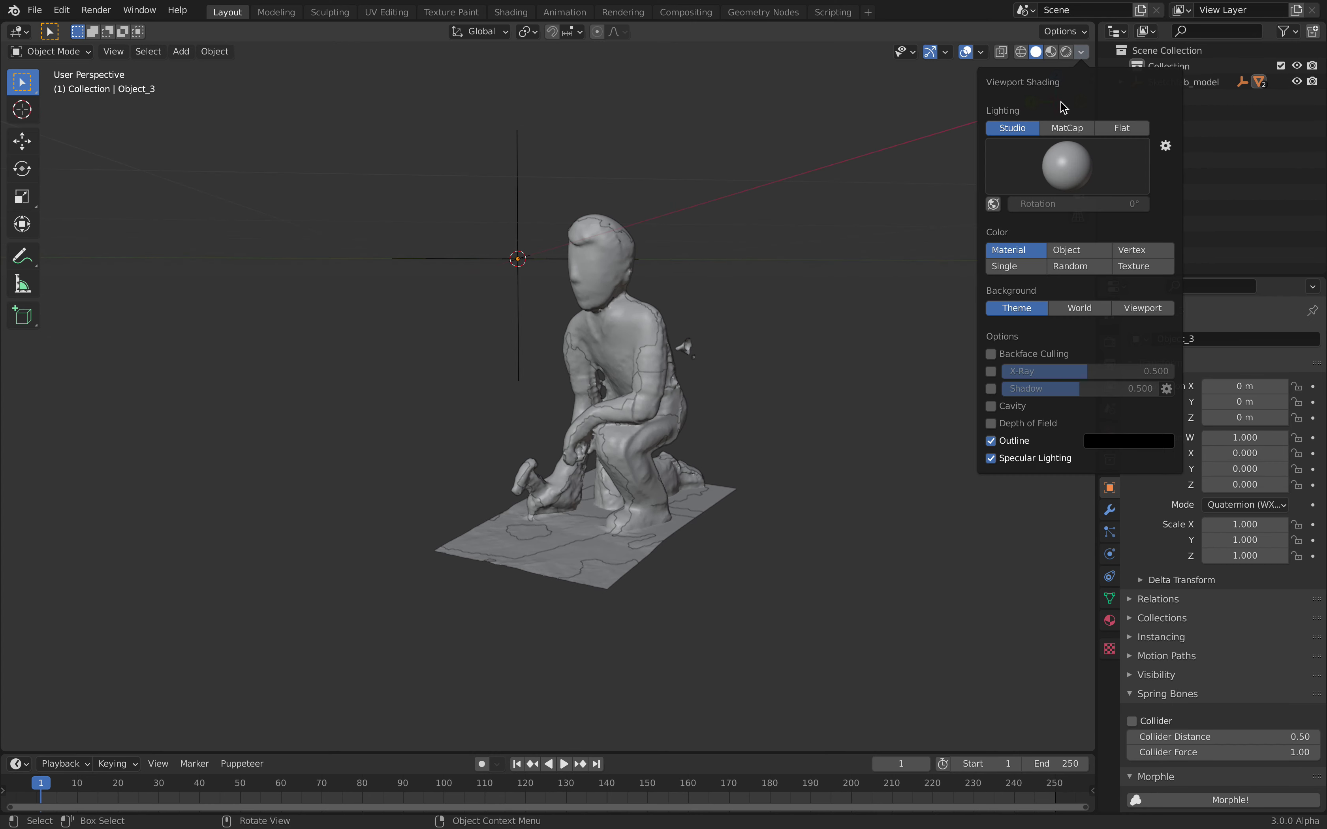
pyautogui.click(1131, 267)
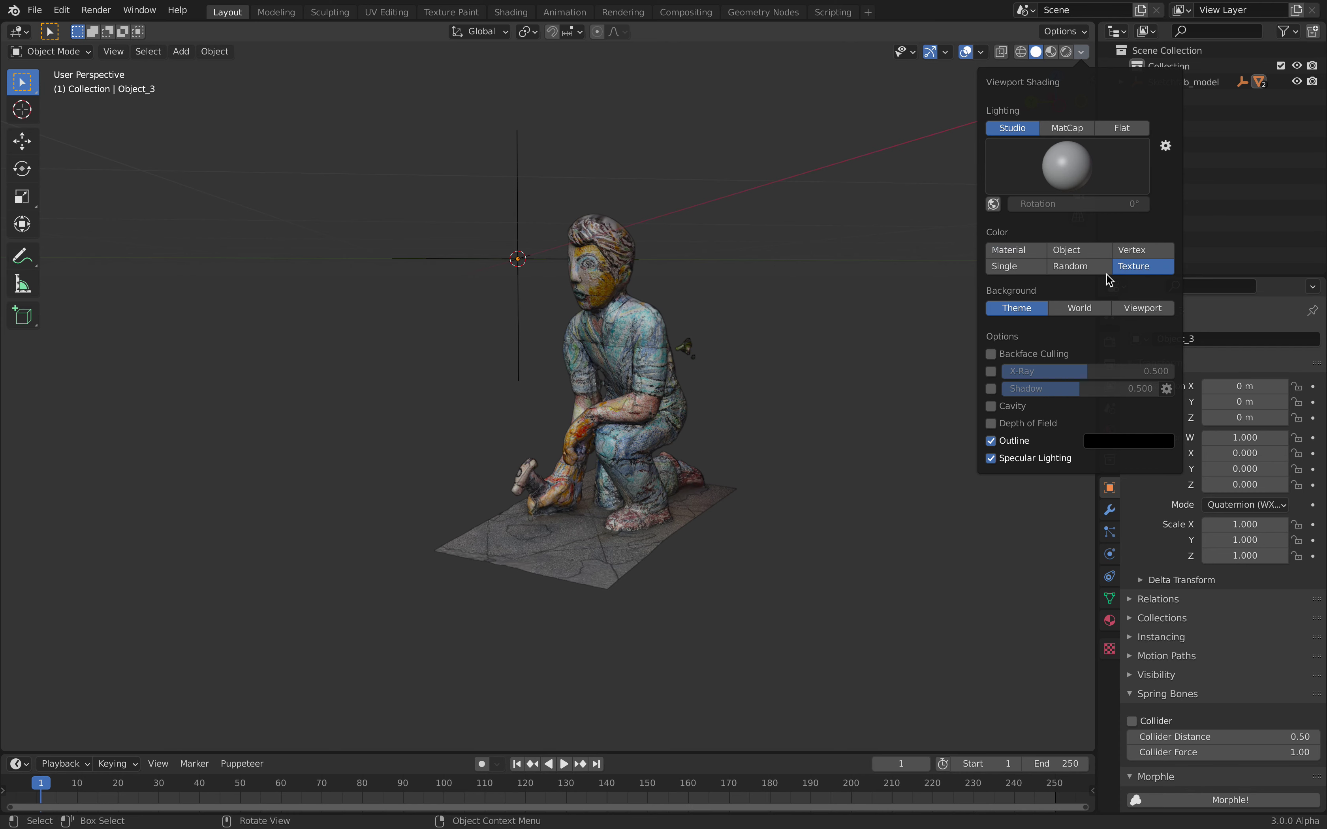
pyautogui.click(1051, 52)
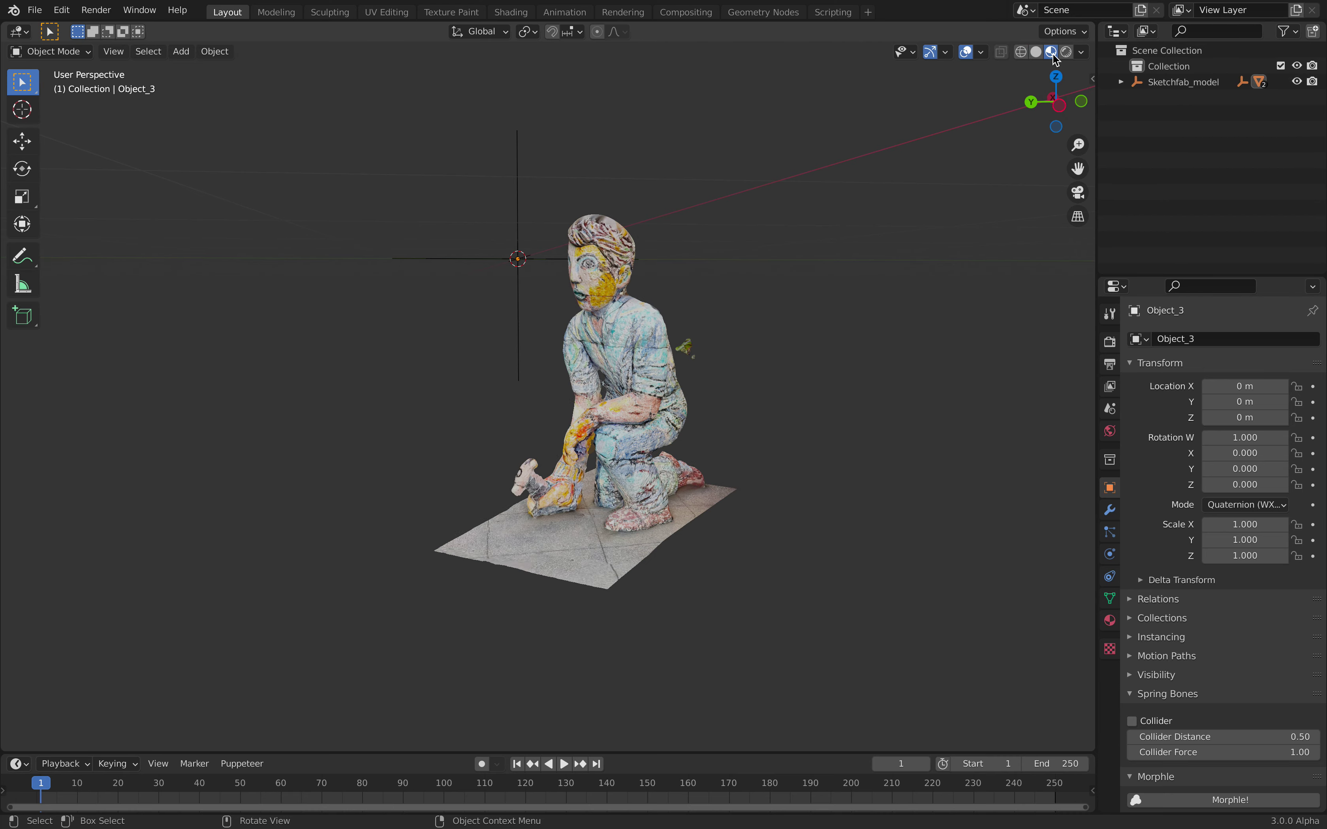
pyautogui.moveTo(704, 269)
pyautogui.mouseDown(button='middle')
pyautogui.moveTo(903, 258)
pyautogui.moveTo(716, 269)
pyautogui.mouseUp(button='middle')
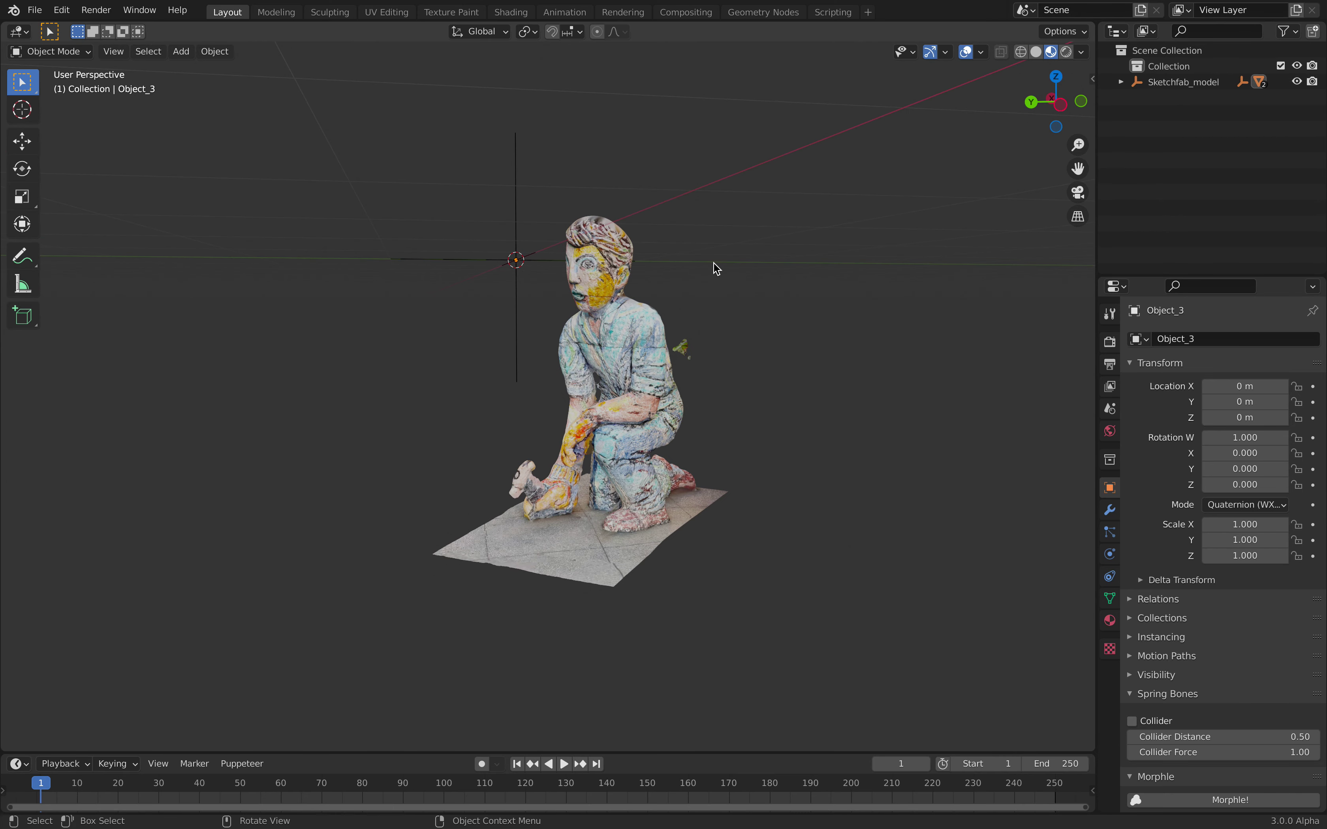
# Split the 3D viewport and show the cropped_textured_mesh_0_baseColor texture in an Image Editor.
pyautogui.moveTo(1091, 25); pyautogui.dragTo(489, 168)
pyautogui.scroll(5, 490, 168)
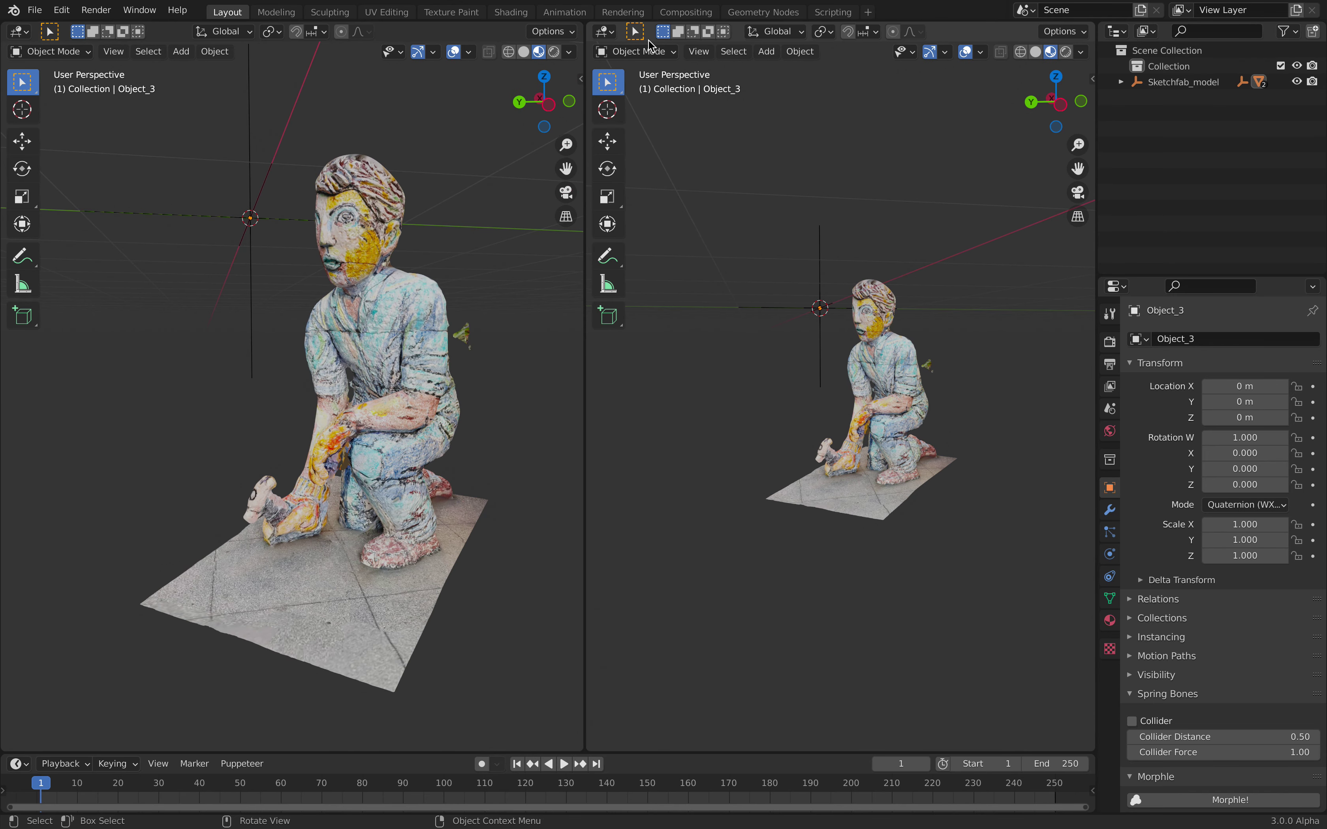
pyautogui.click(607, 32)
pyautogui.click(626, 94)
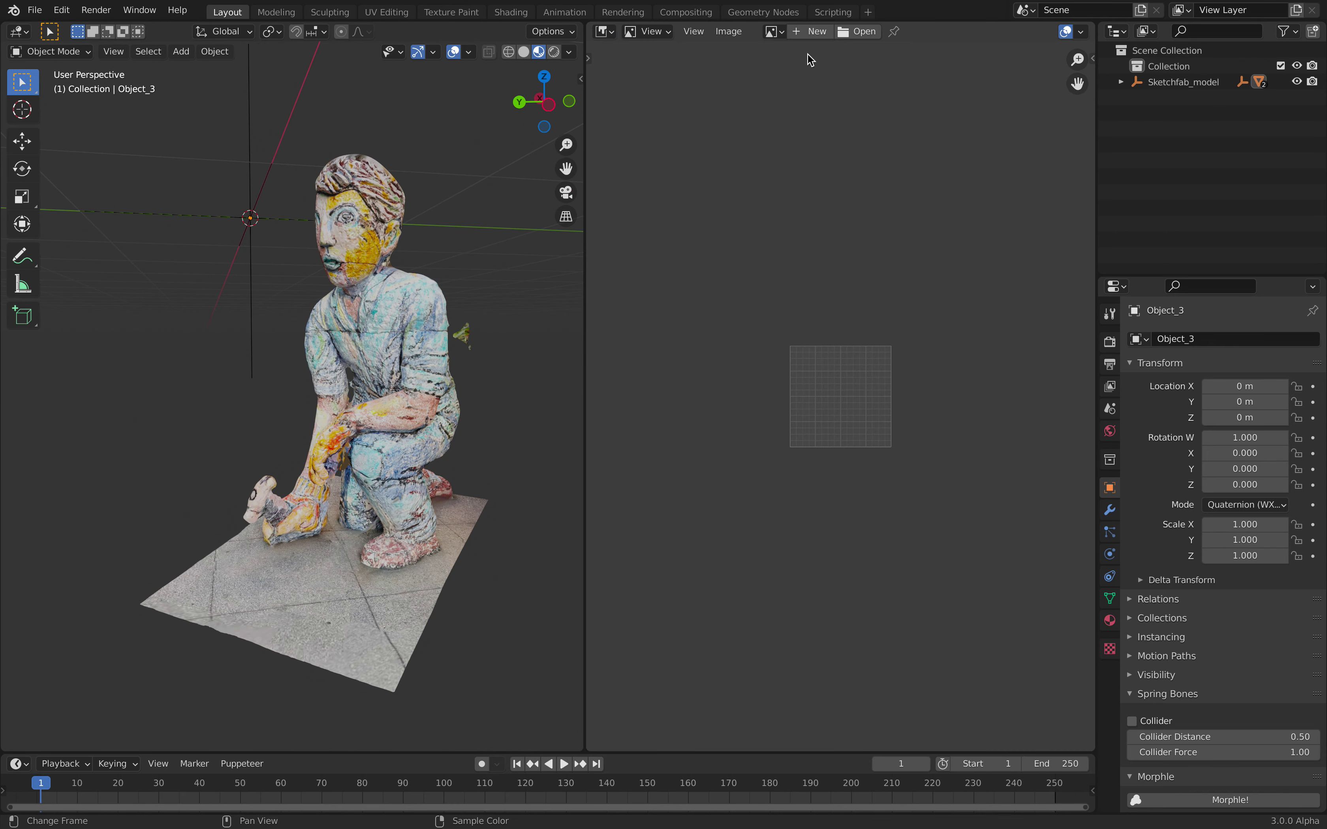
pyautogui.click(773, 31)
pyautogui.click(793, 72)
pyautogui.scroll(-5, 829, 273)
# View the cropped_textured_mesh_1_baseColor texture and return to the cropped_textured_mesh_0_baseColor one.
pyautogui.click(769, 33)
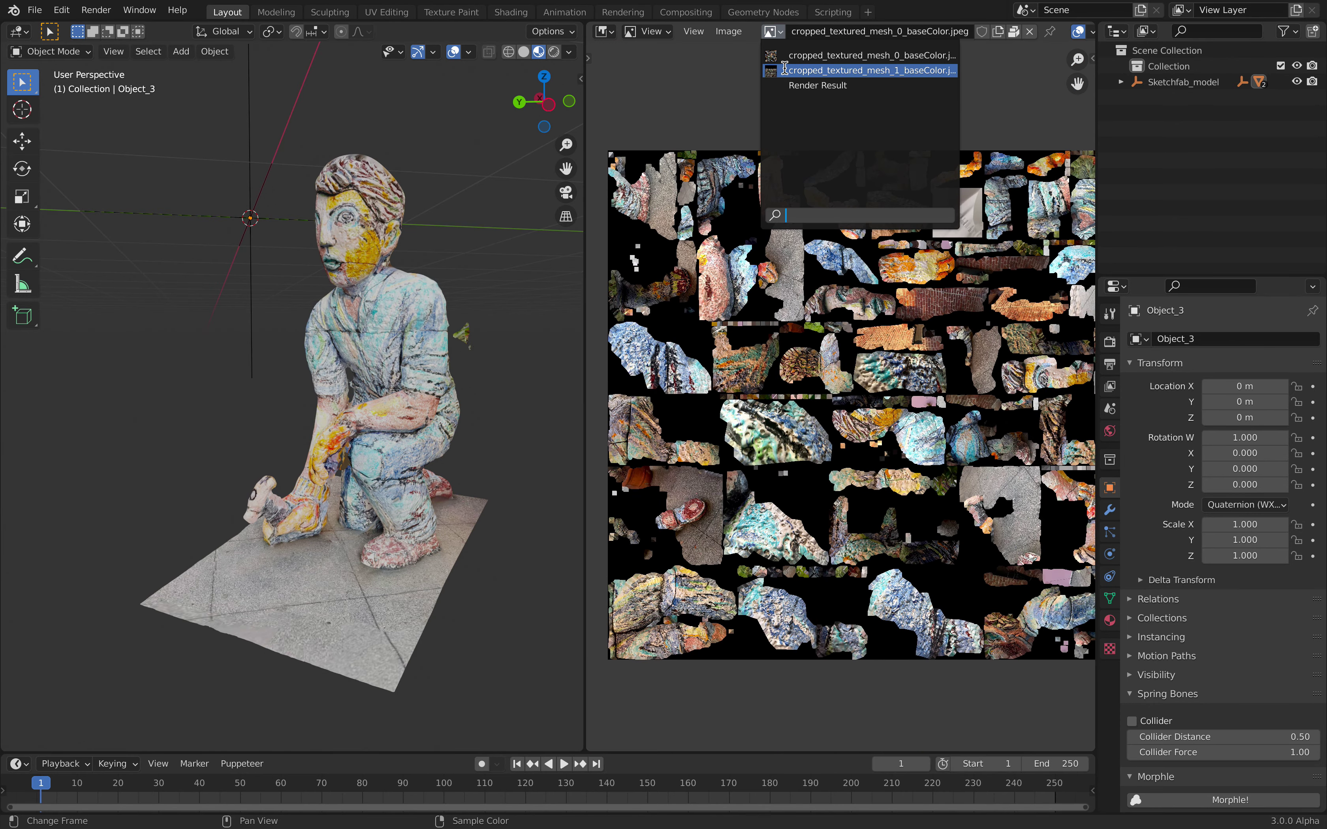
pyautogui.click(795, 72)
pyautogui.scroll(3, 823, 373)
pyautogui.scroll(-4, 823, 373)
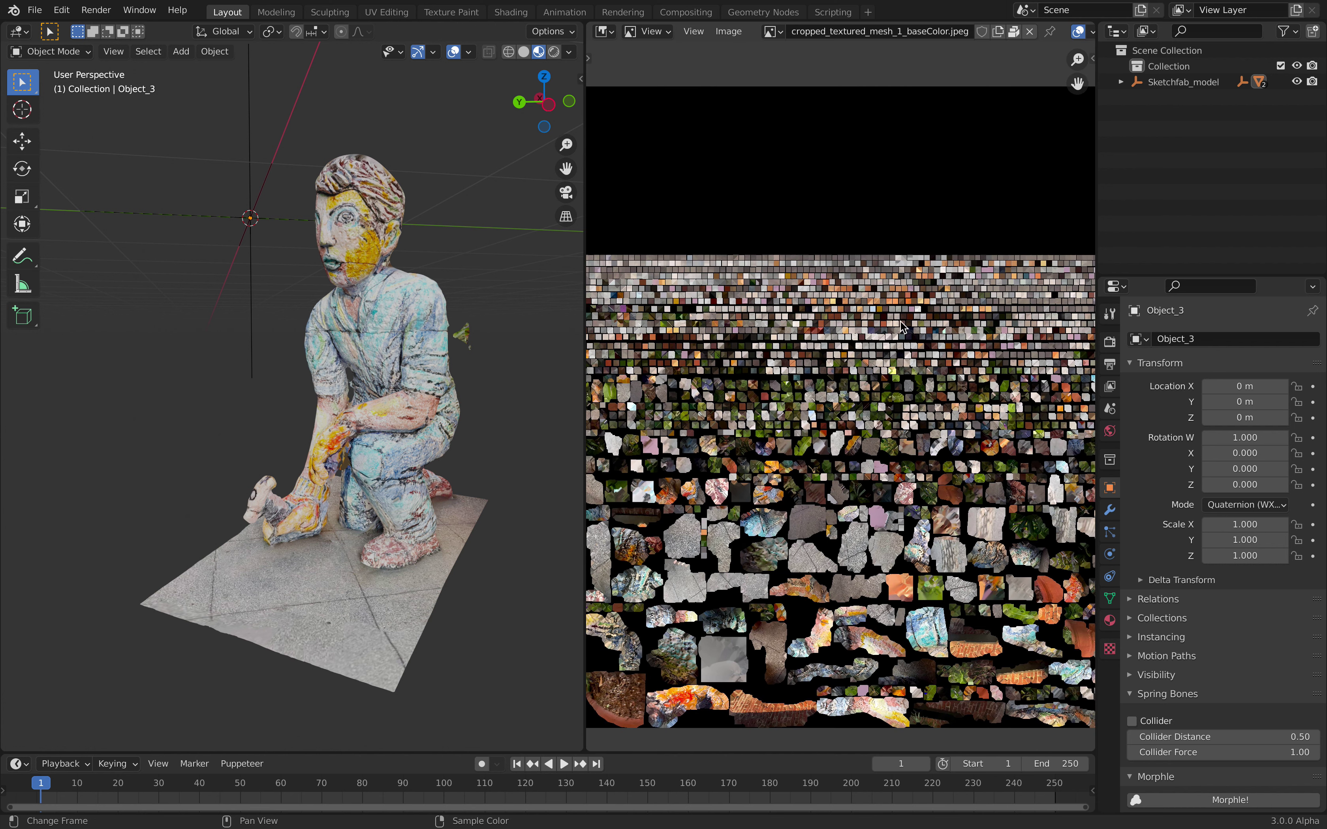
pyautogui.click(771, 33)
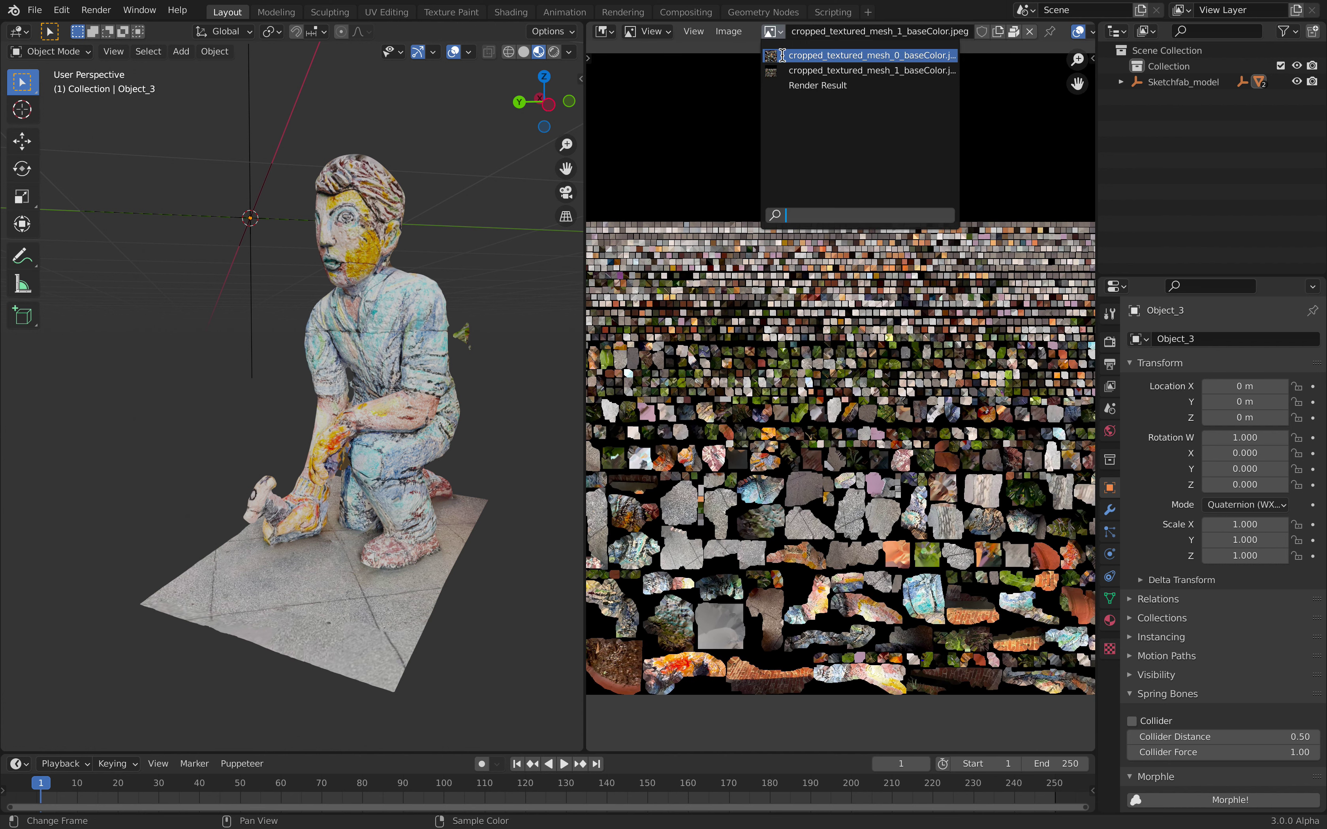
pyautogui.click(785, 66)
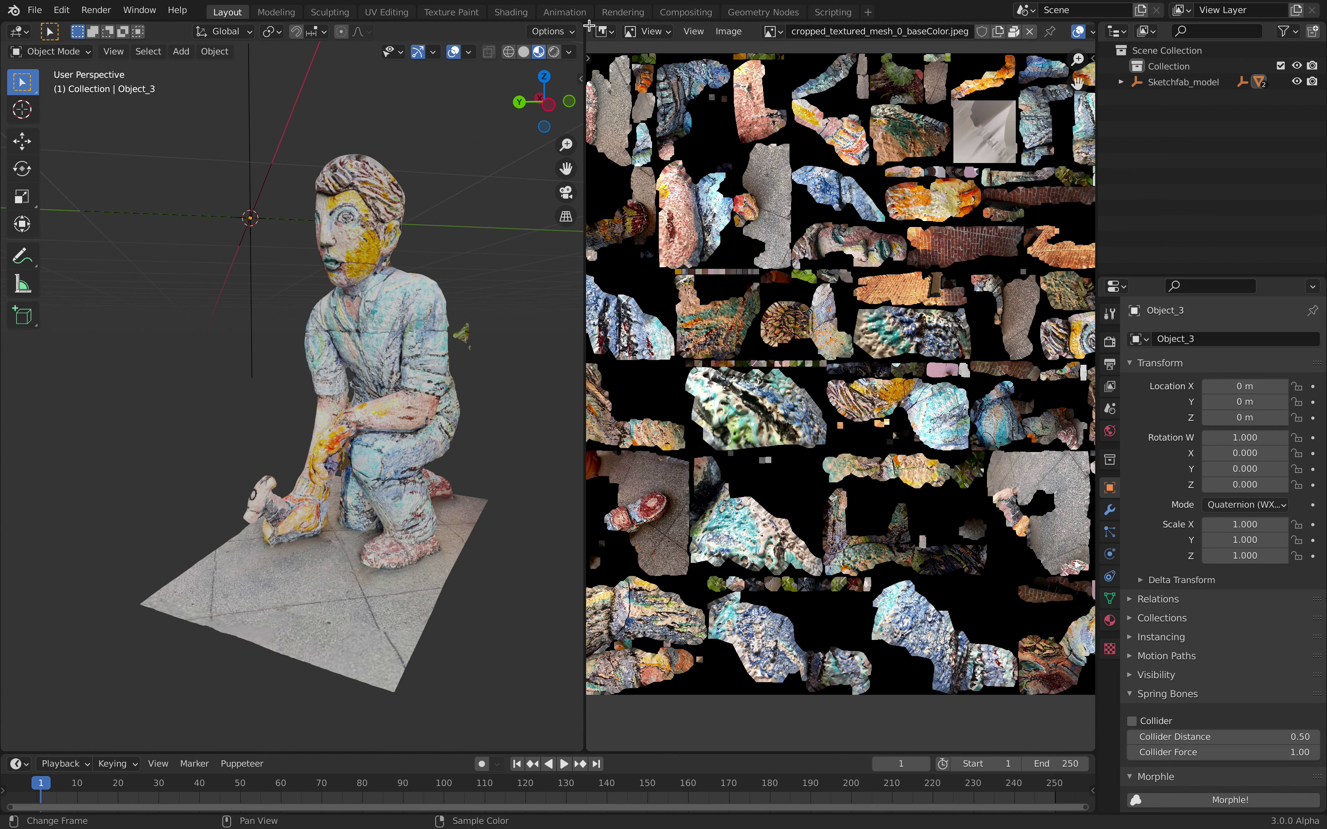
# Close the Image Editor area by expanding the 3D viewport over it, and select the Object_2 mesh.
pyautogui.moveTo(584, 23); pyautogui.dragTo(734, 55)
pyautogui.scroll(-1, 740, 299)
pyautogui.moveTo(740, 298); pyautogui.dragTo(673, 306, button='middle')
pyautogui.scroll(-3, 671, 305)
pyautogui.click(627, 310)
pyautogui.moveTo(740, 341)
pyautogui.mouseDown(button='middle')
pyautogui.moveTo(685, 325)
pyautogui.moveTo(724, 331)
pyautogui.mouseUp(button='middle')
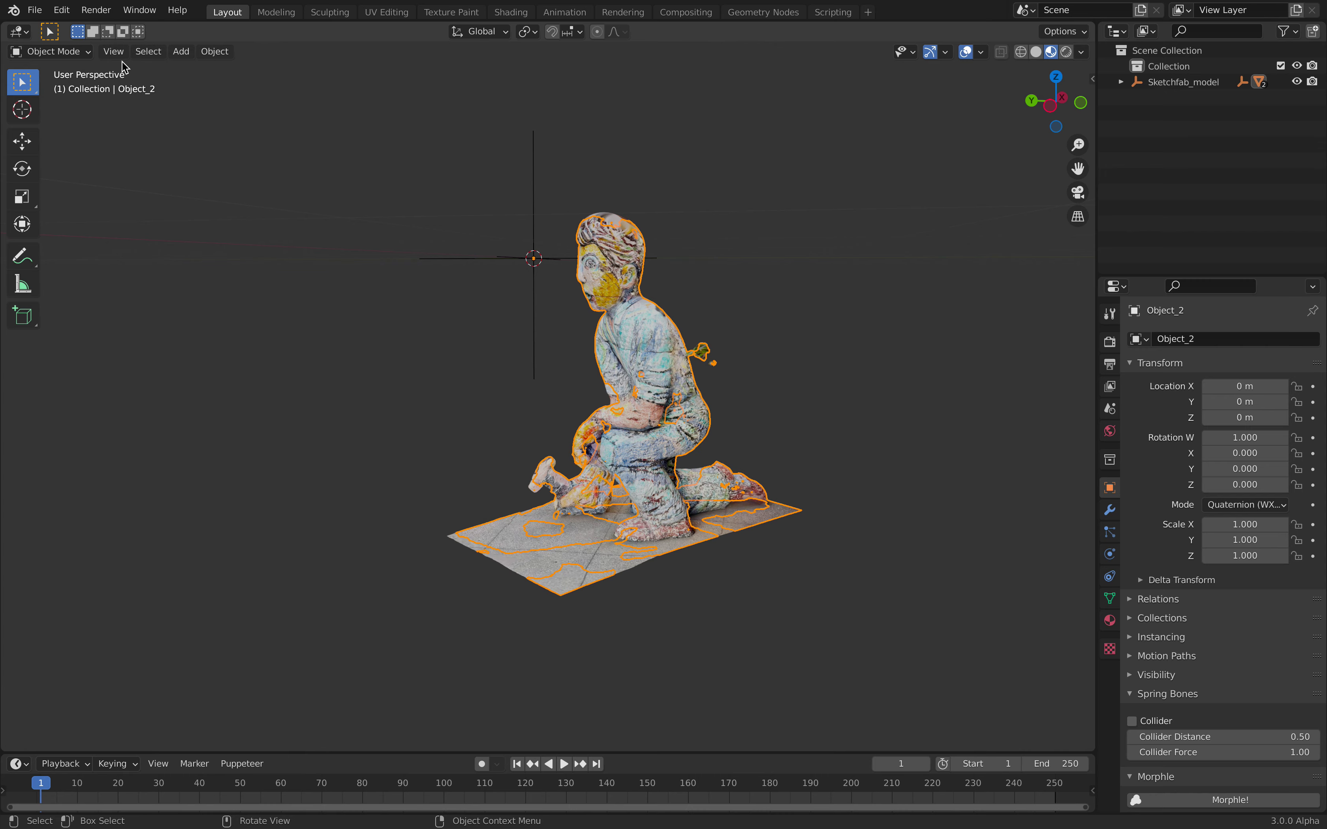
# Save the file on the Desktop as hammerman_001.blend.
pyautogui.click(37, 15)
pyautogui.click(98, 131)
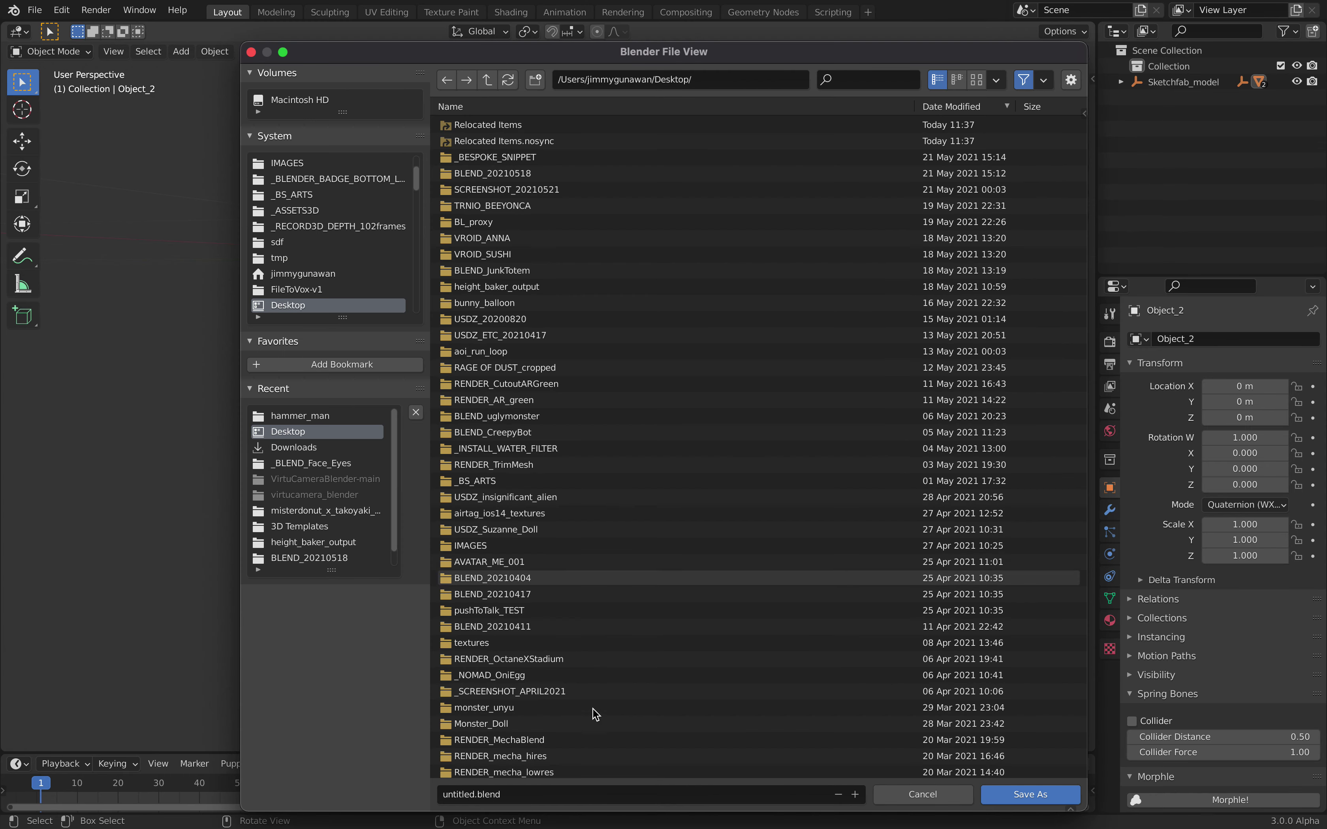
pyautogui.click(468, 795)
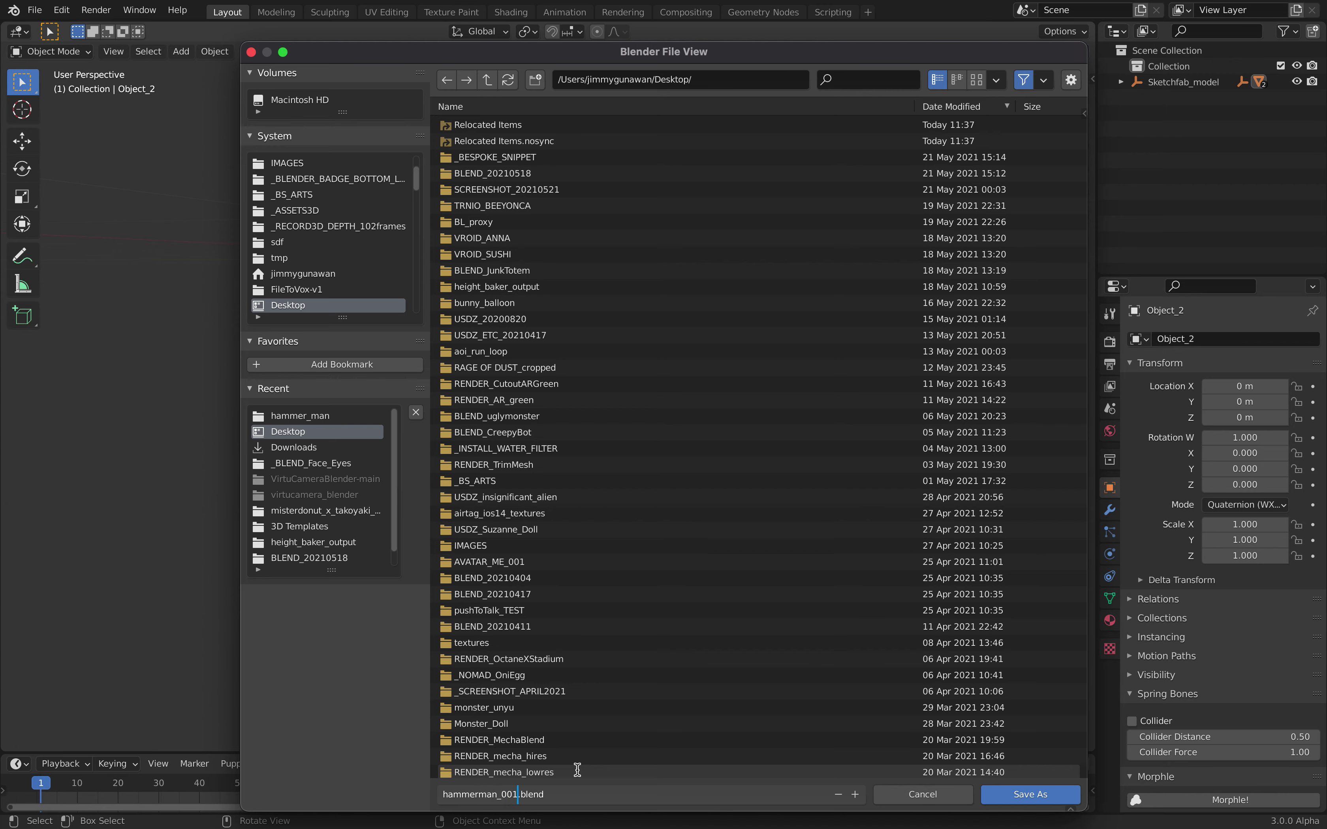
pyautogui.click(1029, 794)
# Enlarge the Outliner and expand the whole Sketchfab_model hierarchy, briefly selecting Object_2 to identify it.
pyautogui.moveTo(585, 261)
pyautogui.mouseDown(button='middle')
pyautogui.moveTo(690, 272)
pyautogui.moveTo(518, 231)
pyautogui.moveTo(507, 282)
pyautogui.mouseUp(button='middle')
pyautogui.click(506, 226)
pyautogui.moveTo(1097, 260)
pyautogui.mouseDown()
pyautogui.moveTo(915, 268)
pyautogui.moveTo(965, 402)
pyautogui.mouseUp()
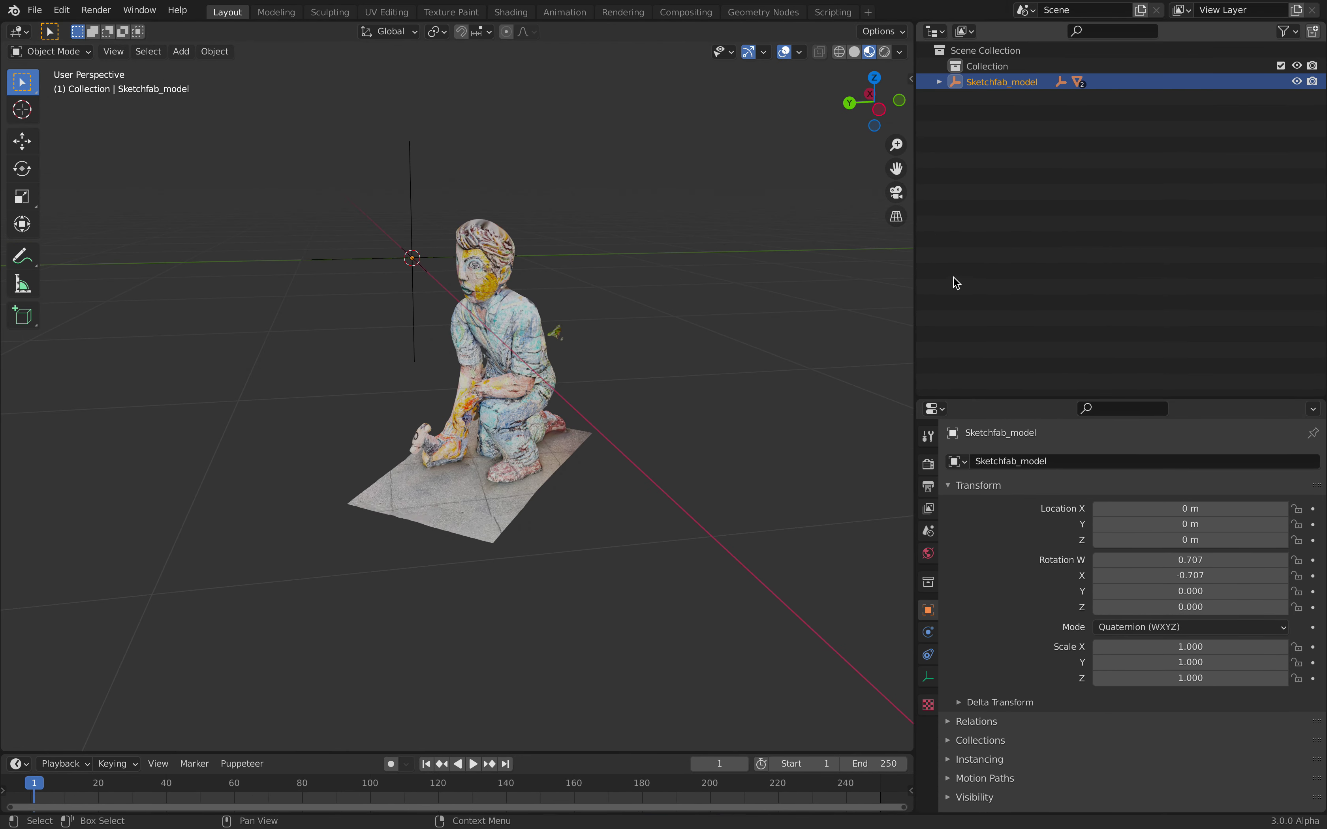
pyautogui.click(939, 81)
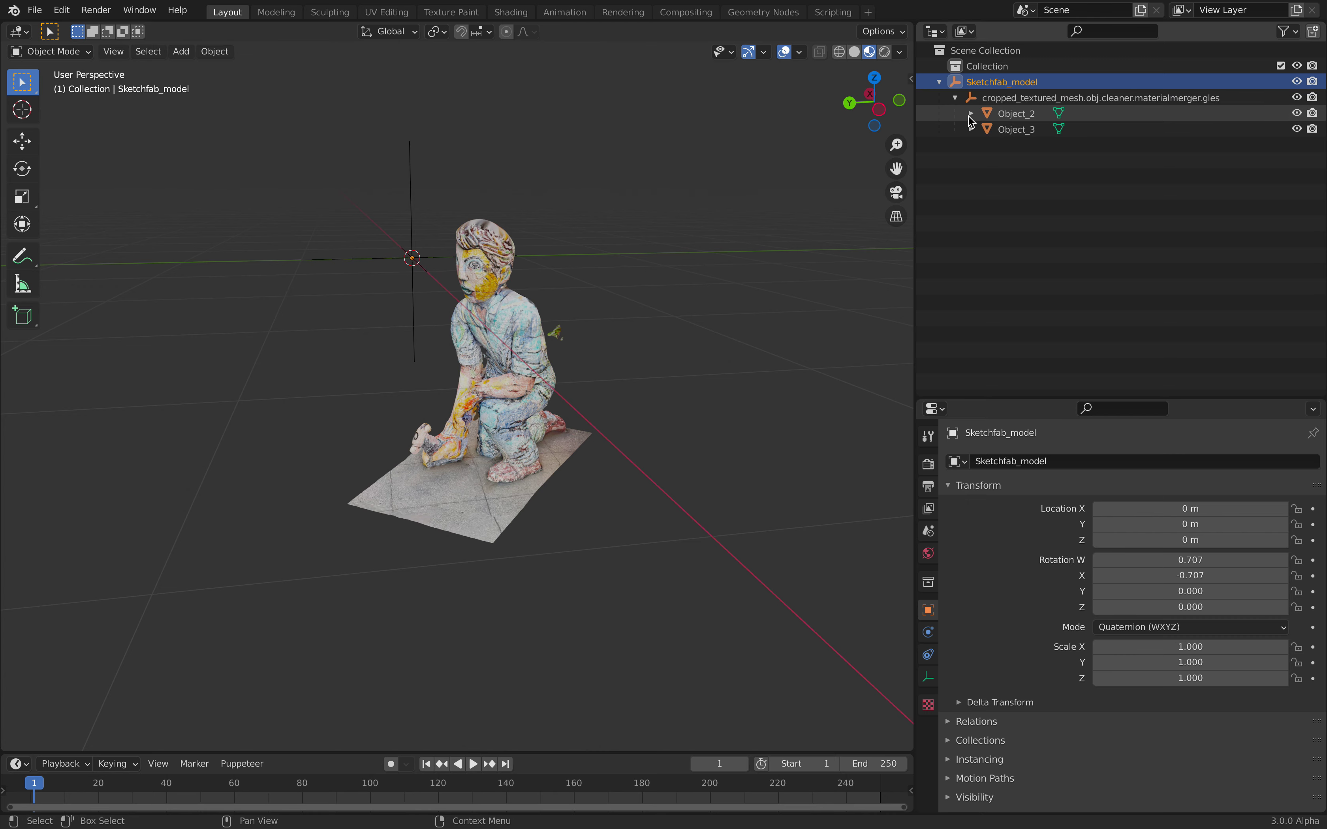
pyautogui.moveTo(711, 317); pyautogui.dragTo(637, 317, button='middle')
pyautogui.click(628, 321)
pyautogui.click(1016, 113)
pyautogui.click(699, 184)
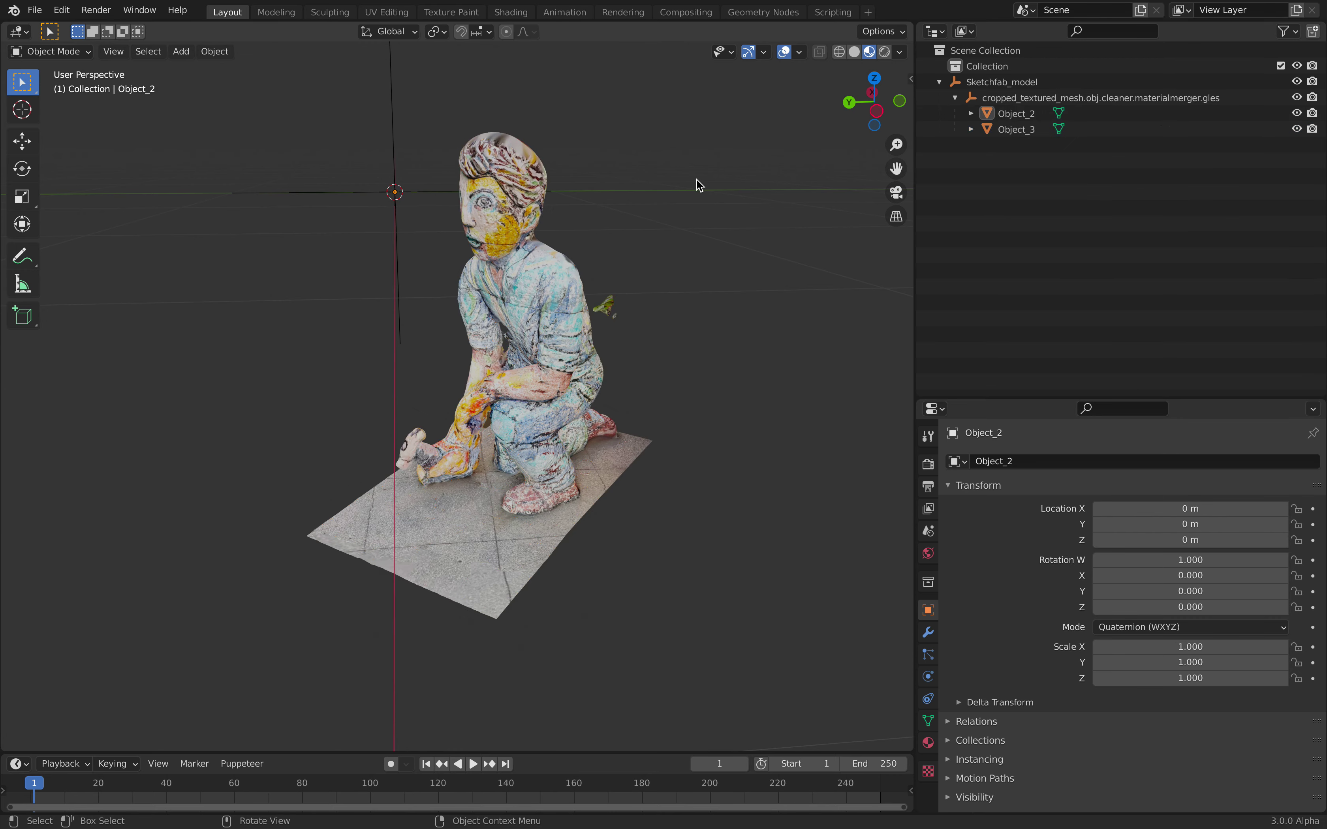
# Select all mesh objects, make Object_3 the active one and join them into a single mesh.
pyautogui.click(156, 54)
pyautogui.moveTo(217, 162)
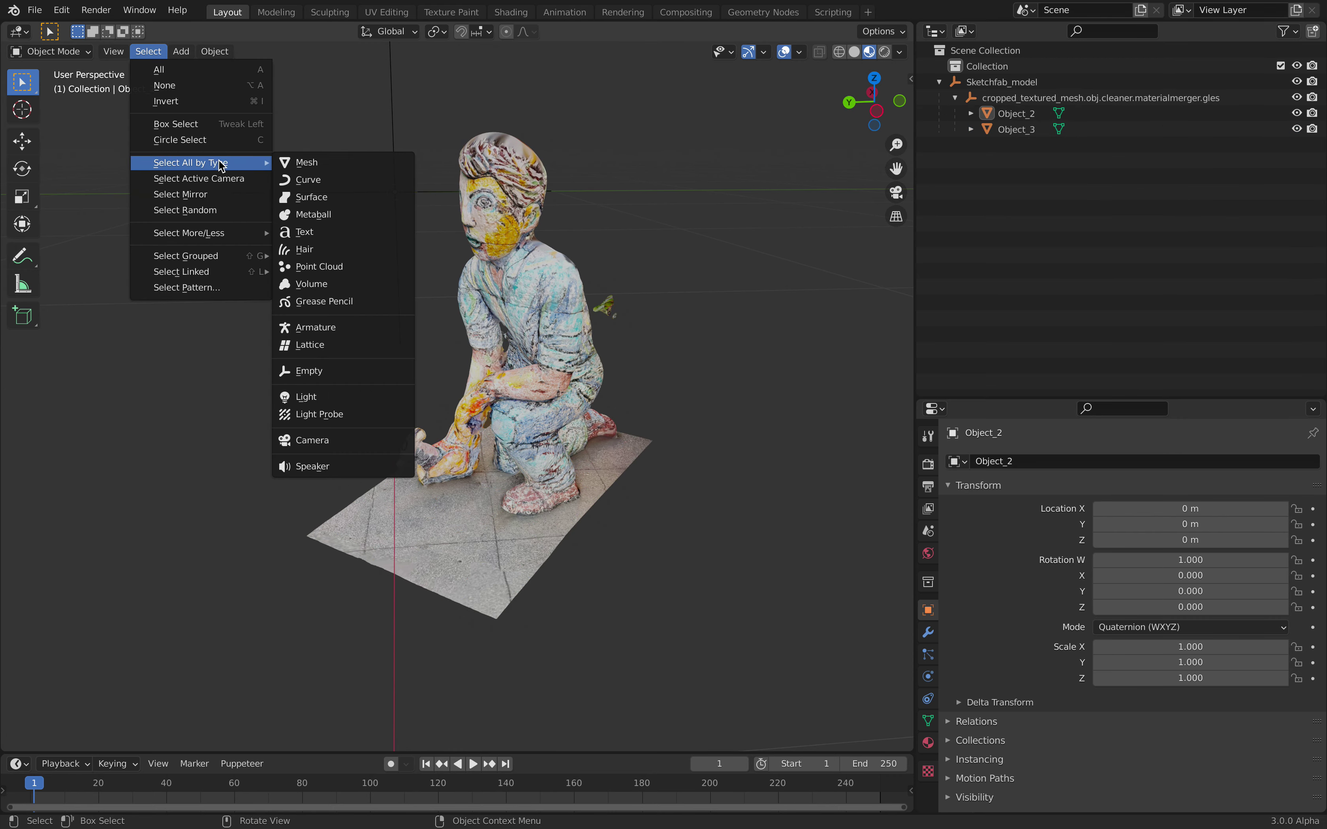
pyautogui.click(308, 163)
pyautogui.moveTo(607, 241); pyautogui.dragTo(551, 183, button='middle')
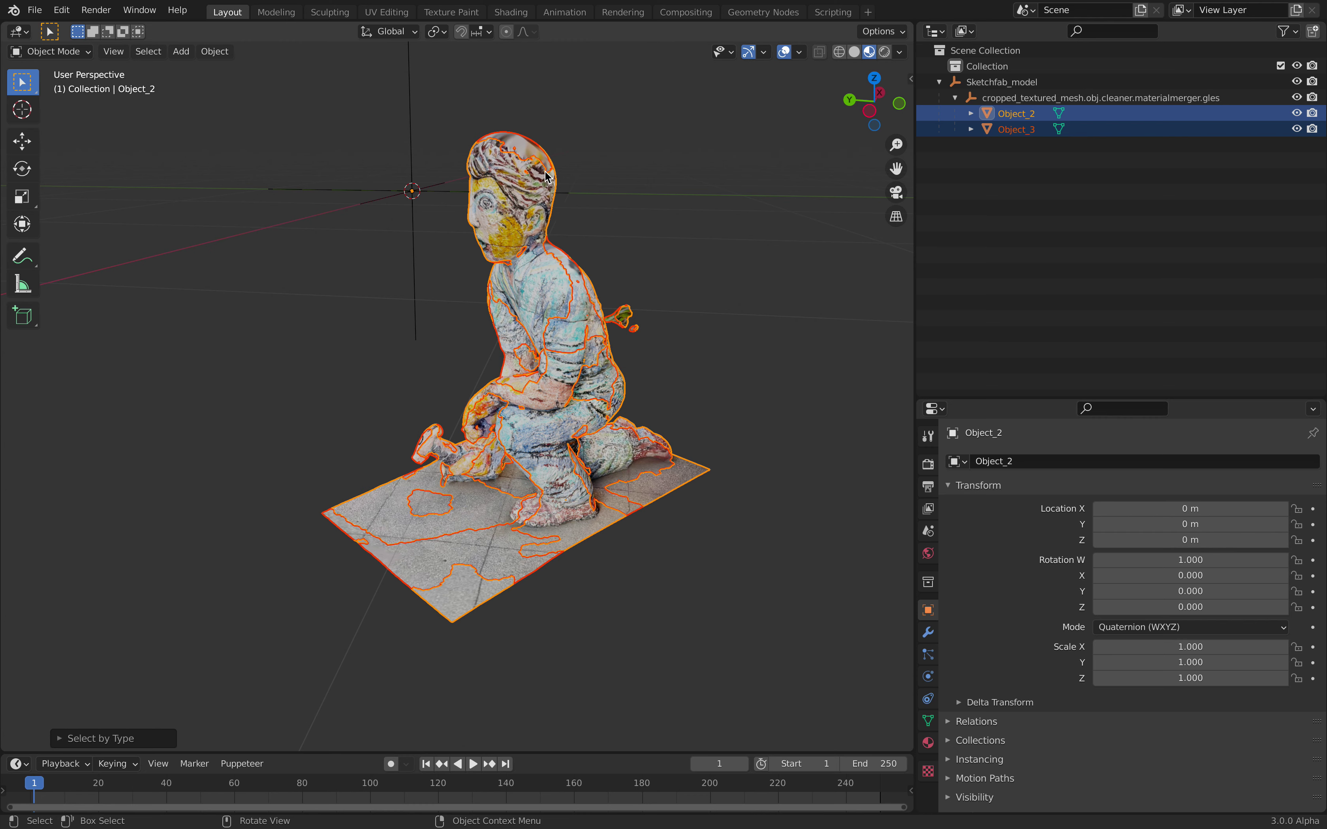
pyautogui.keyDown('shift'); pyautogui.click(546, 165); pyautogui.keyUp('shift')
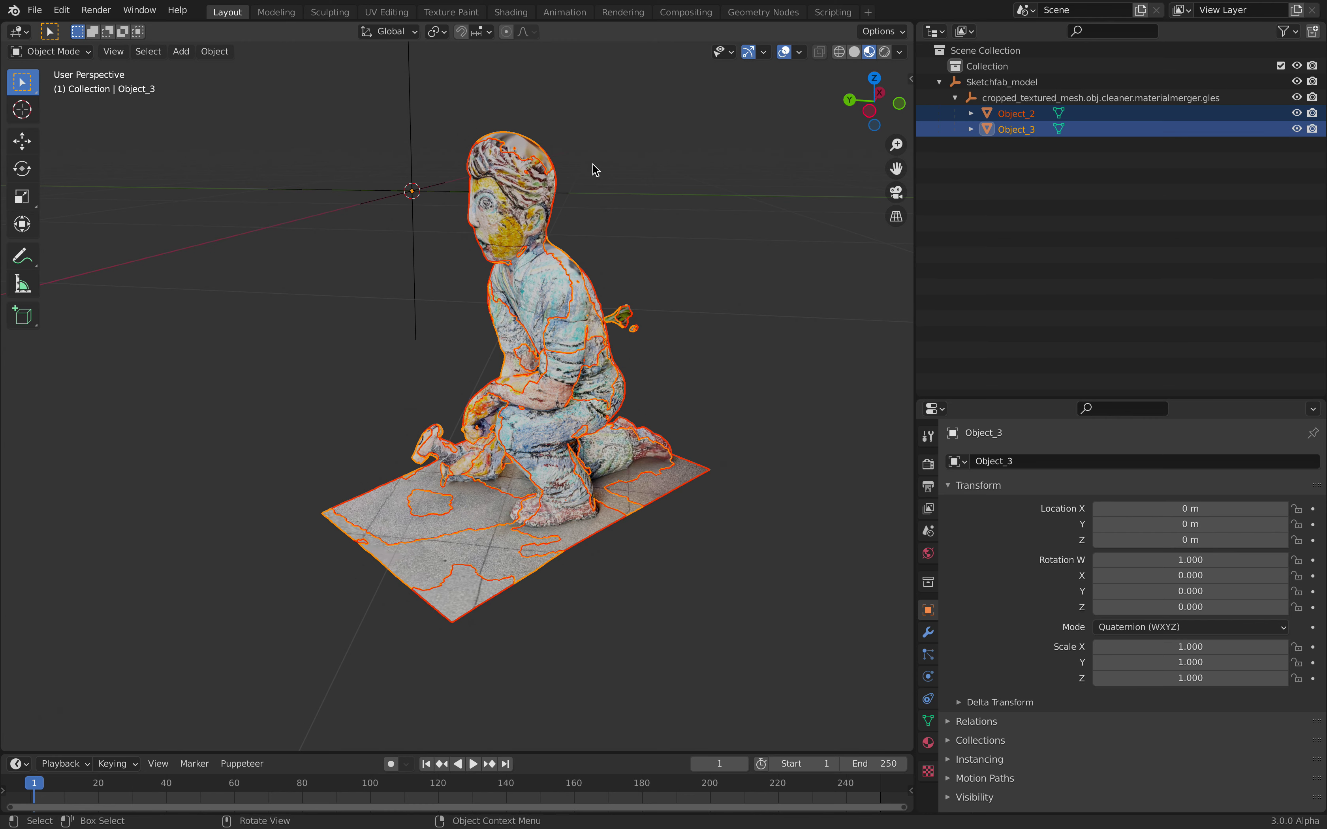
pyautogui.hotkey('ctrl', 'j')
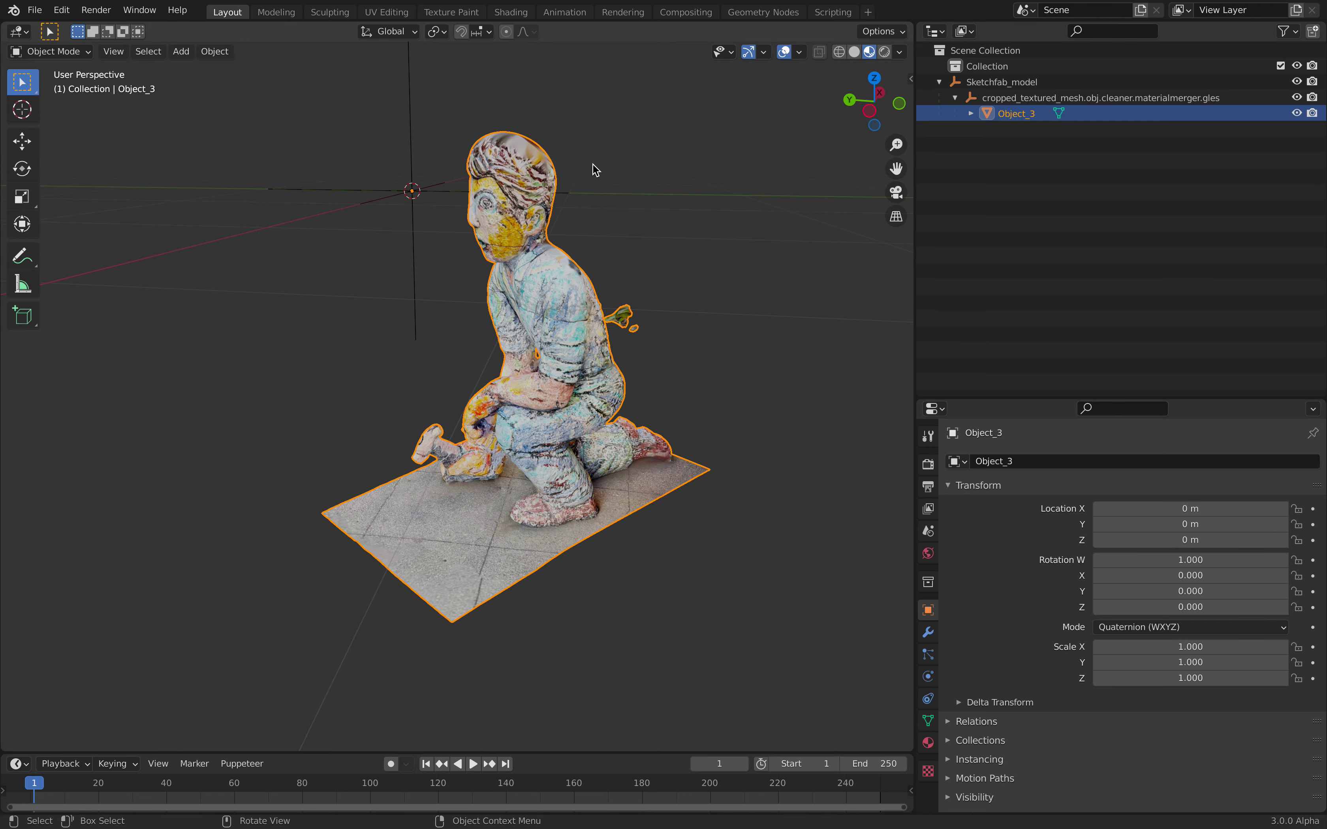
pyautogui.moveTo(690, 255); pyautogui.dragTo(580, 279, button='middle')
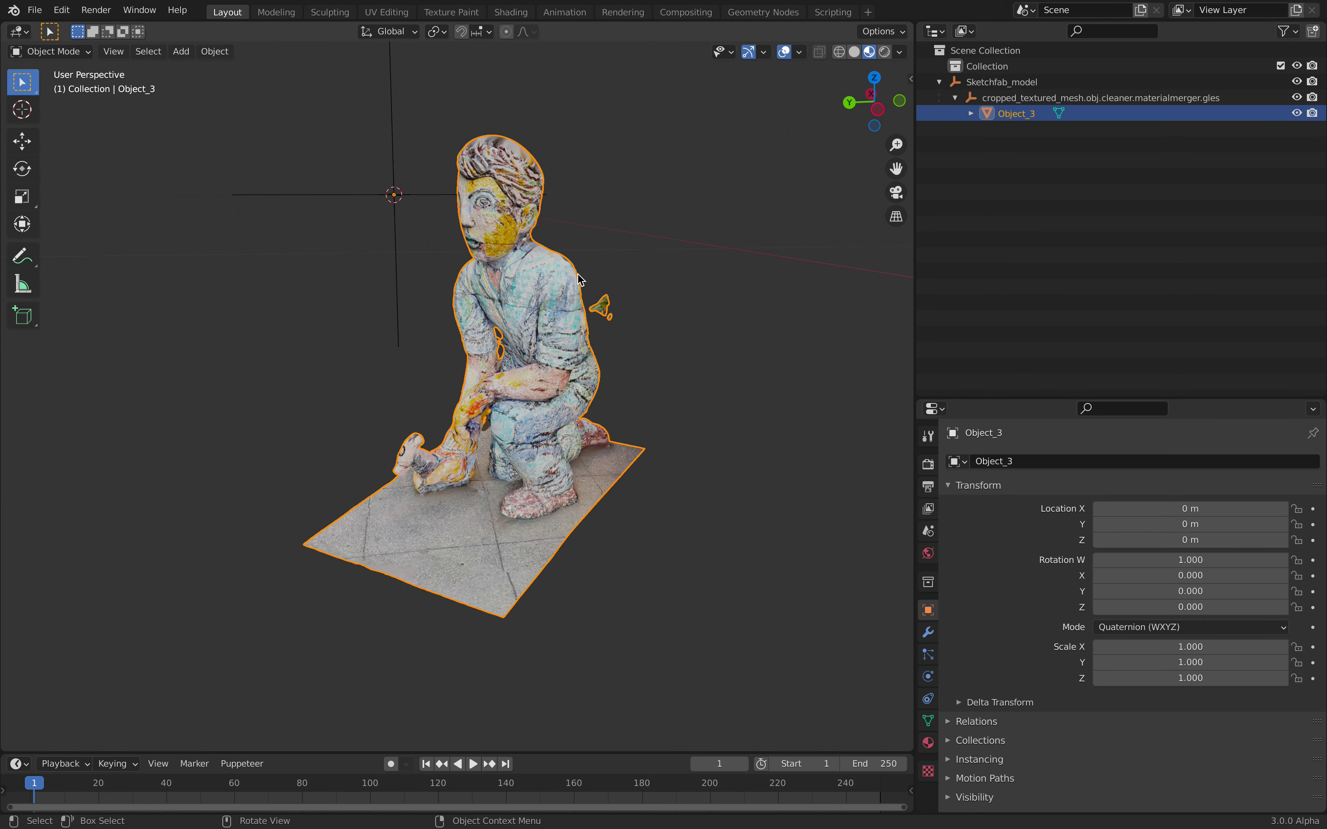
pyautogui.scroll(-2, 576, 284)
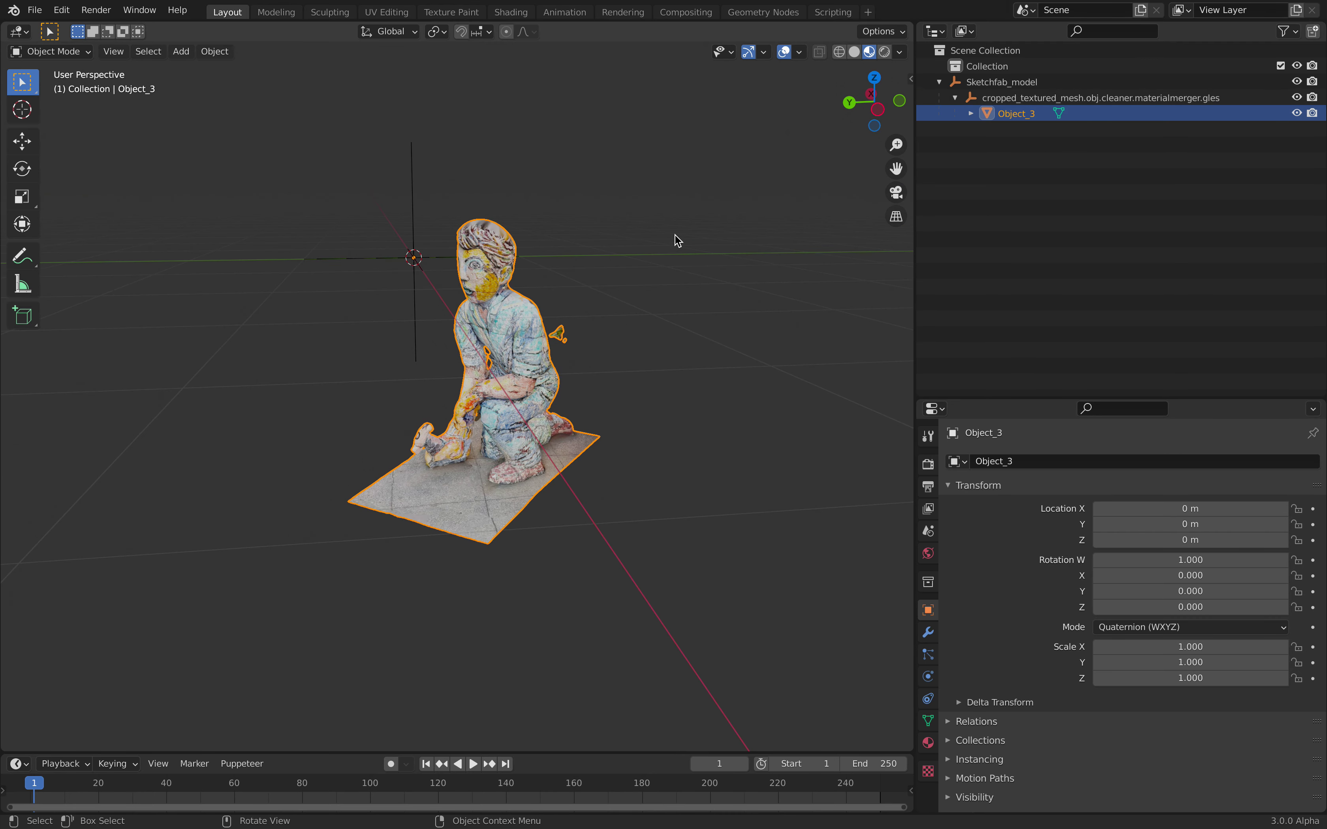
# Clear Object_3's parent while keeping its transformation, and delete the leftover Sketchfab_model hierarchy.
pyautogui.rightClick(518, 313)
pyautogui.moveTo(524, 511)
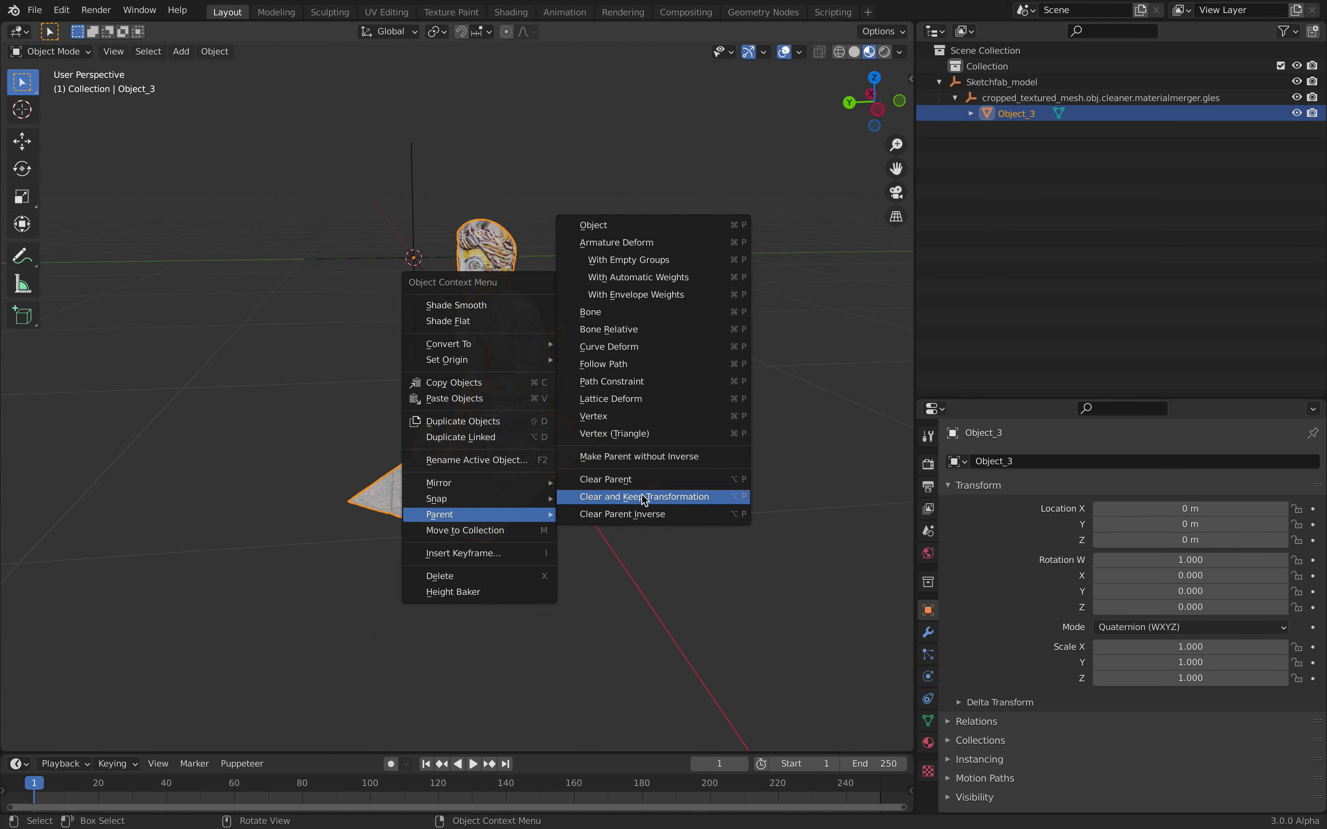
pyautogui.click(652, 501)
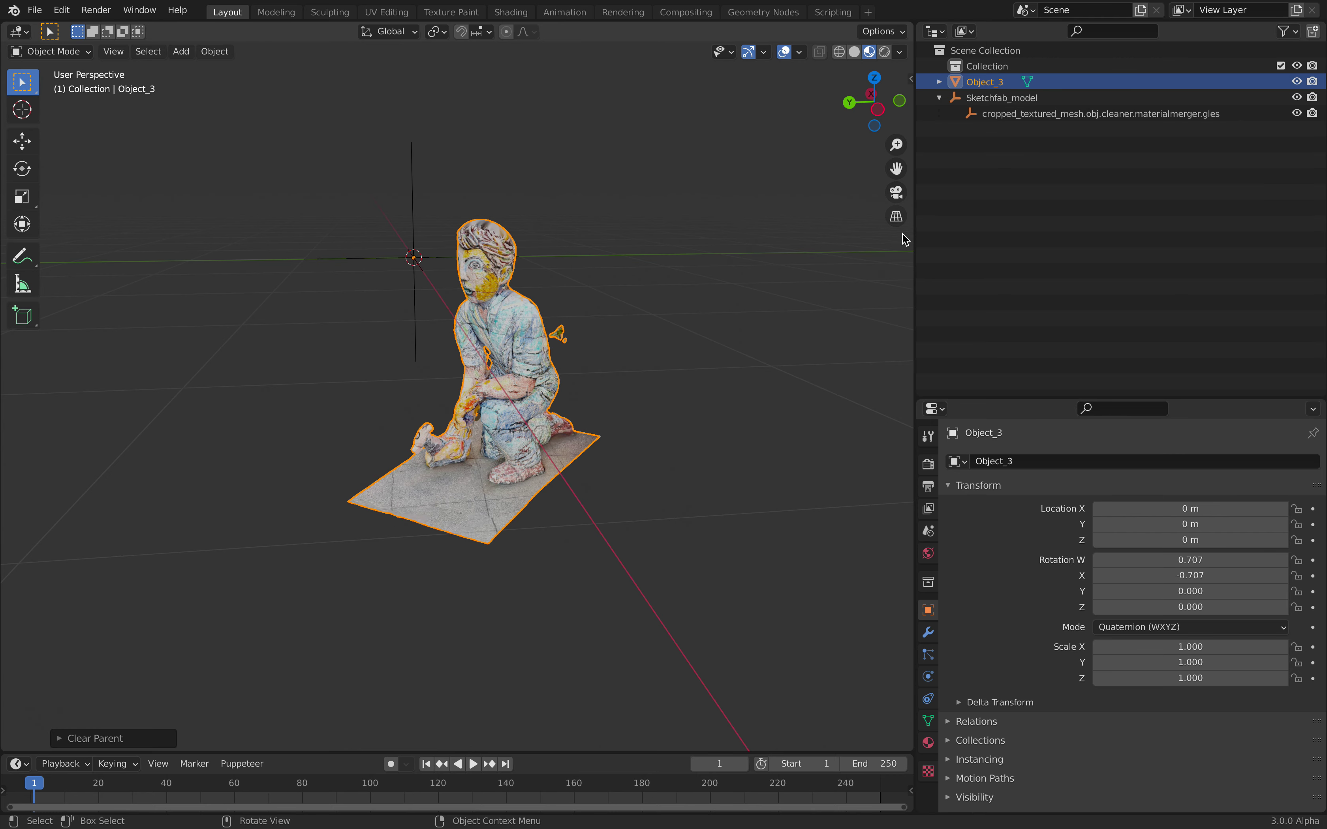
pyautogui.click(998, 99)
pyautogui.rightClick(999, 99)
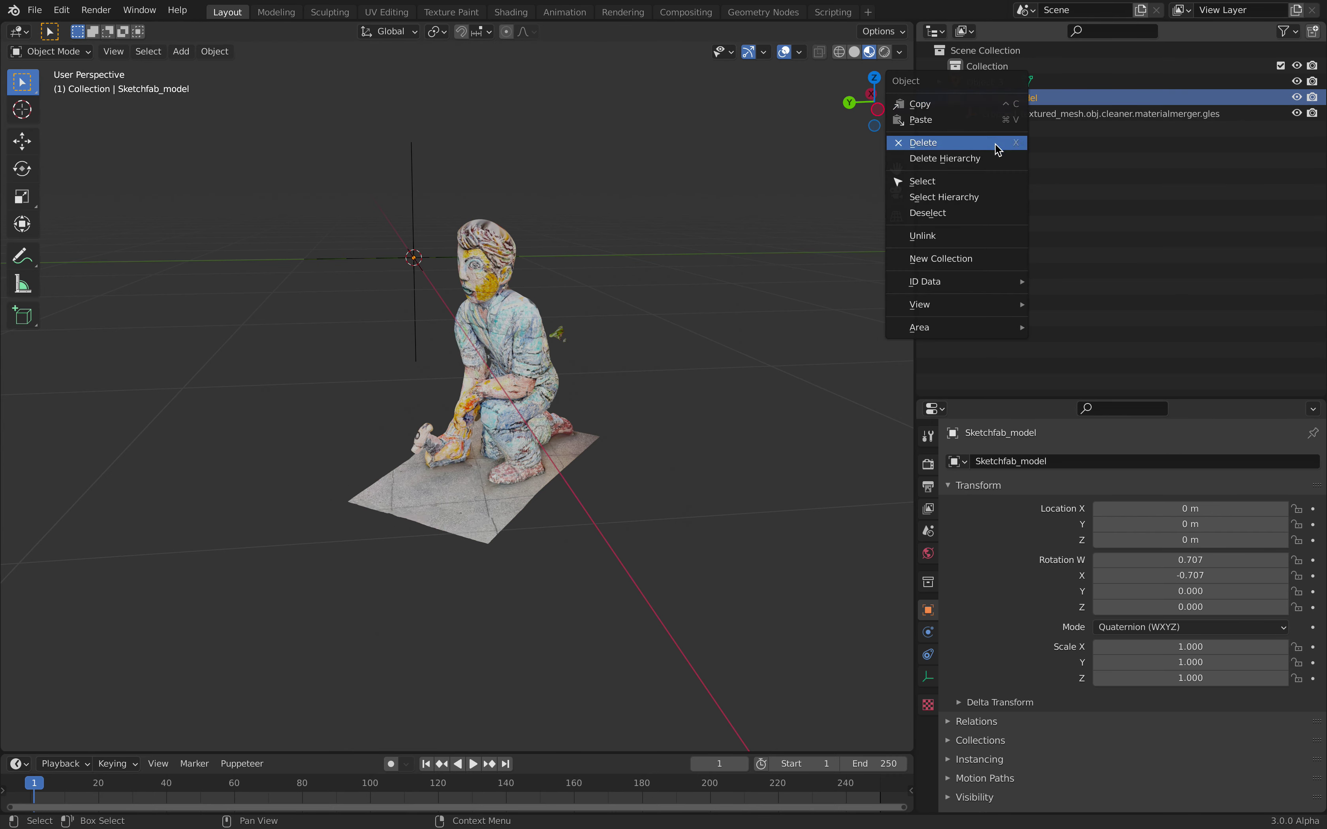
pyautogui.click(997, 160)
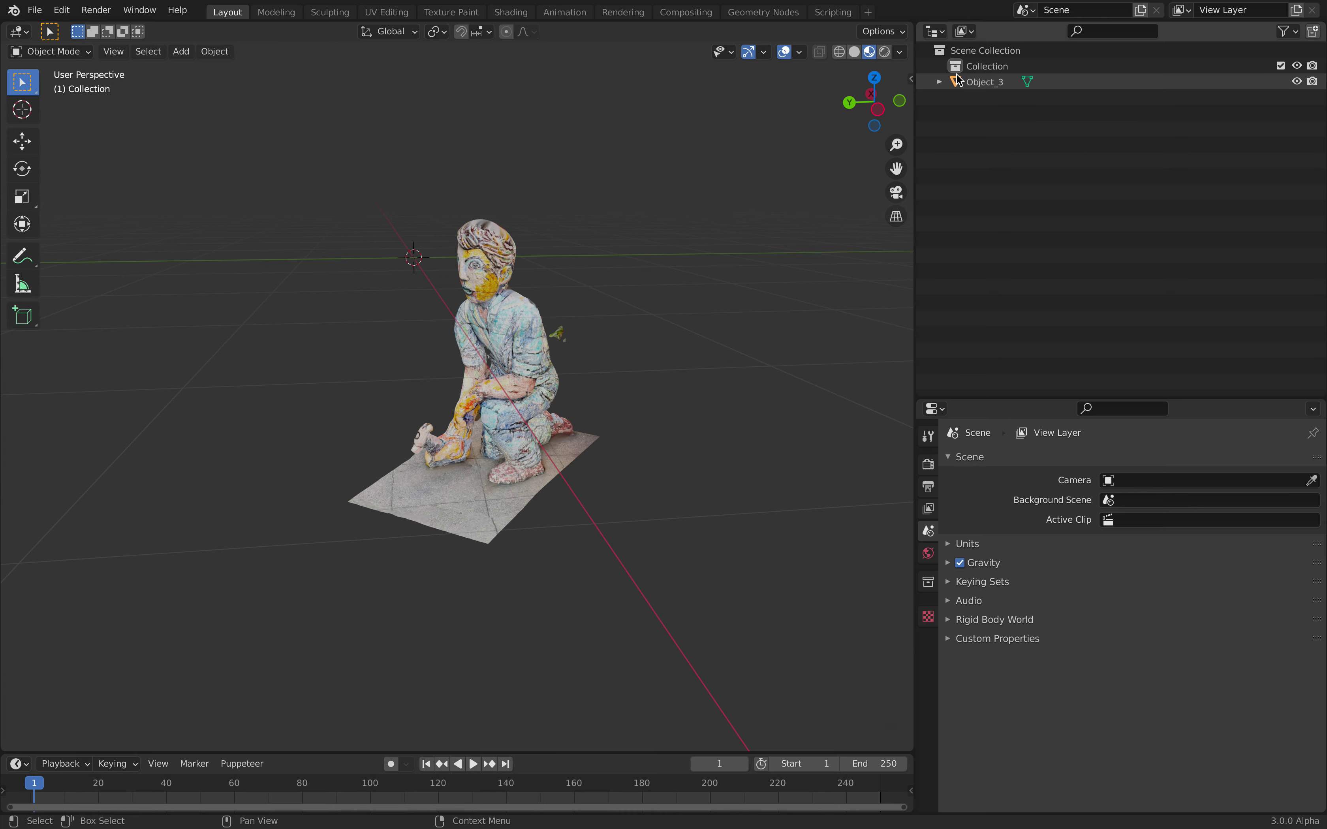
# Rename the joined mesh as HammerMan and widen the 3D viewport.
pyautogui.doubleClick(985, 81)
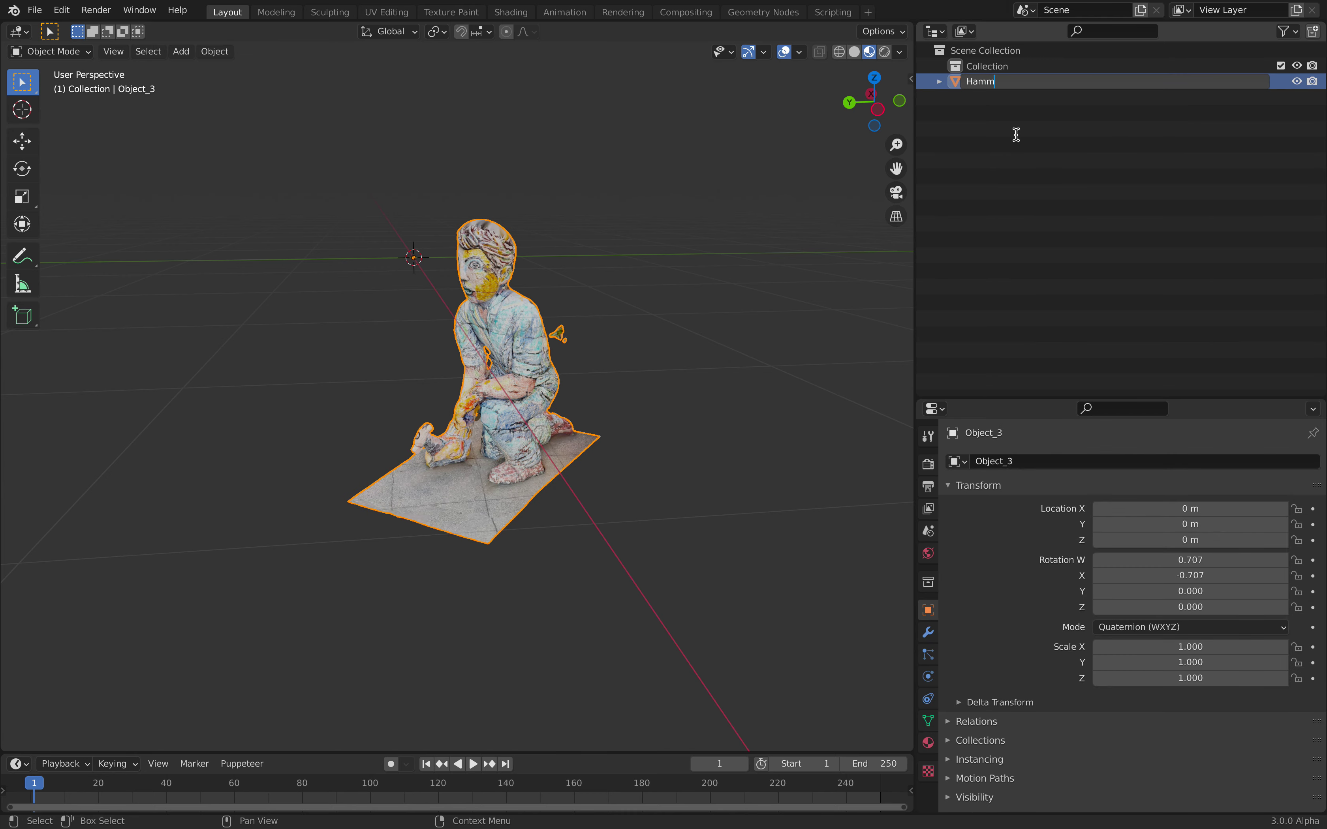
pyautogui.write('HammerMan')
pyautogui.press('Return')
pyautogui.moveTo(763, 193); pyautogui.dragTo(652, 184, button='middle')
pyautogui.moveTo(914, 255); pyautogui.dragTo(1063, 272)
pyautogui.moveTo(696, 321); pyautogui.dragTo(617, 316, button='middle')
pyautogui.press('s')
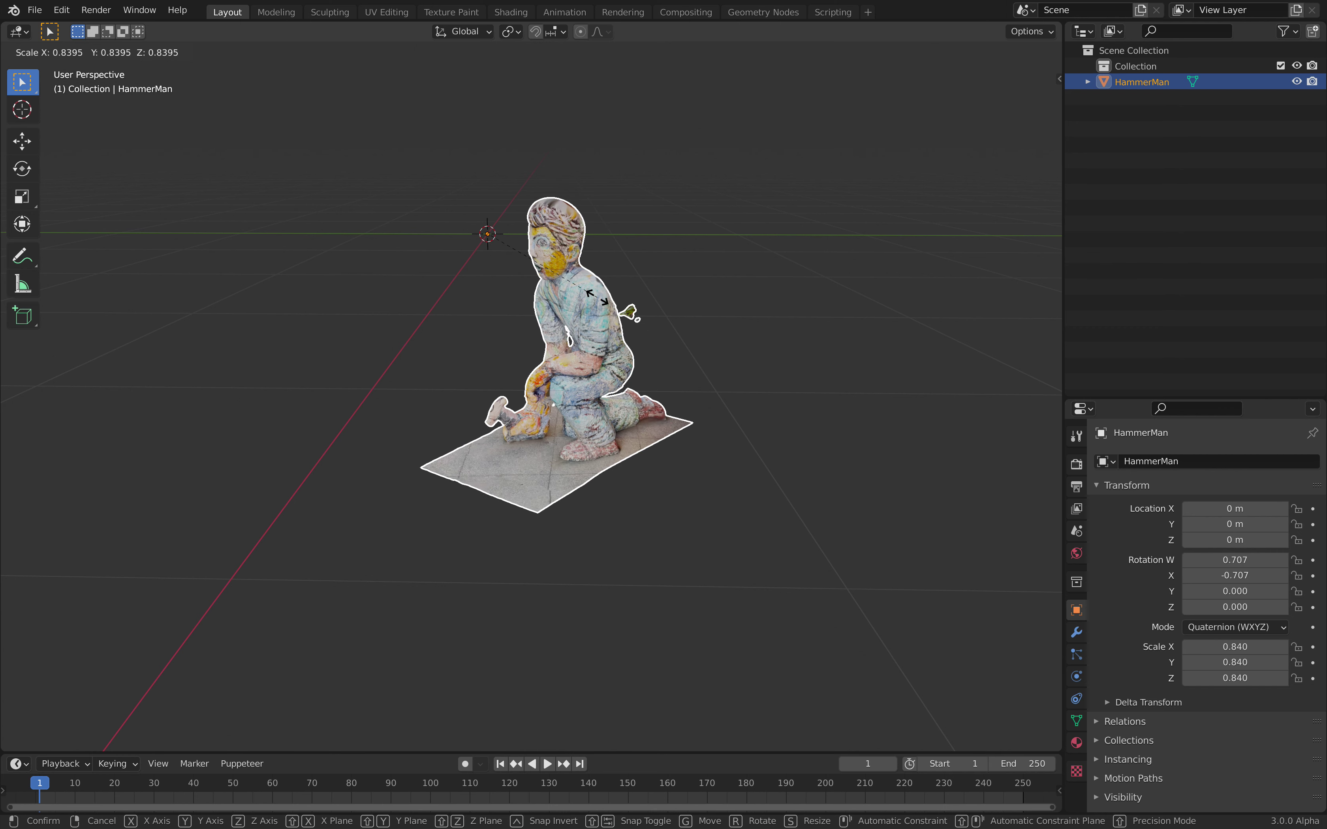
pyautogui.rightClick(597, 299)
pyautogui.click(692, 254)
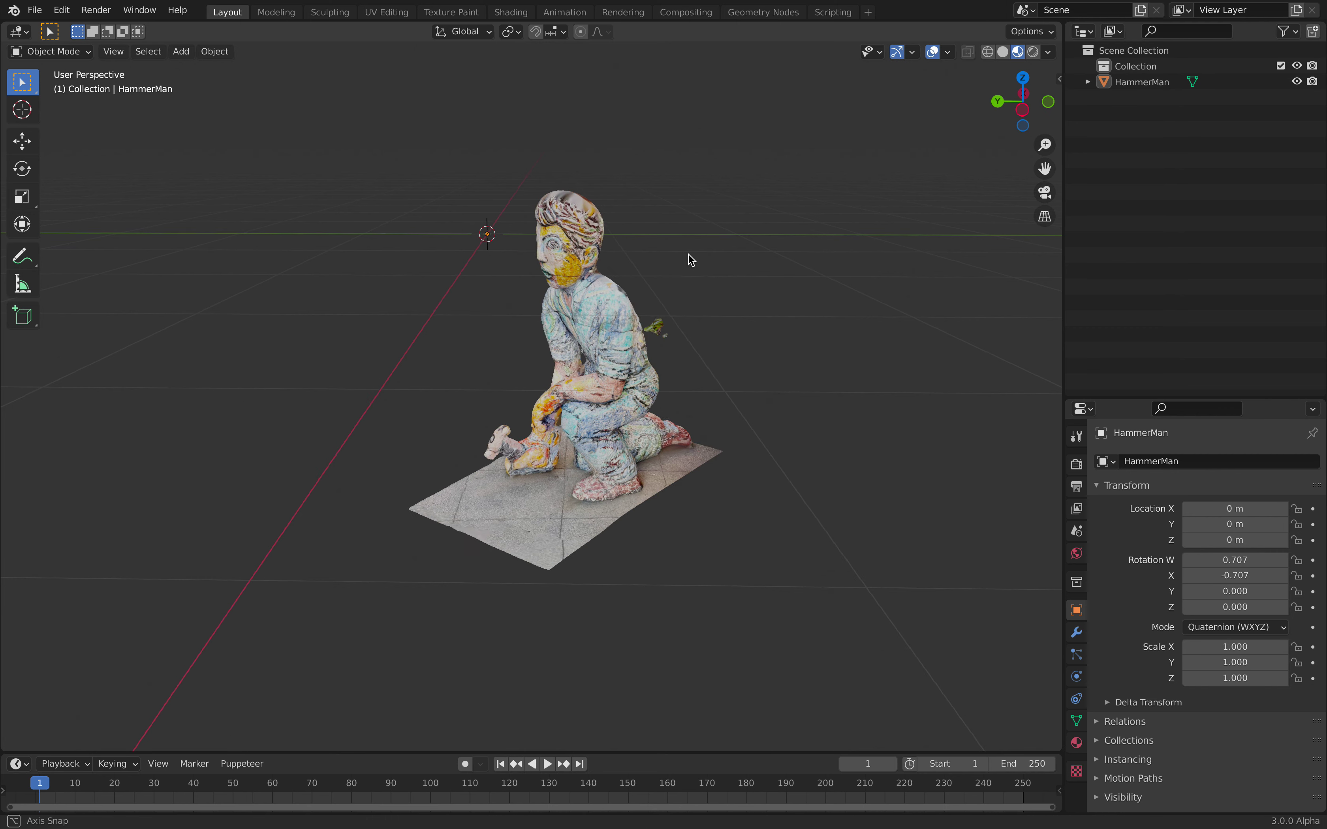
pyautogui.moveTo(687, 258); pyautogui.dragTo(625, 290, button='middle')
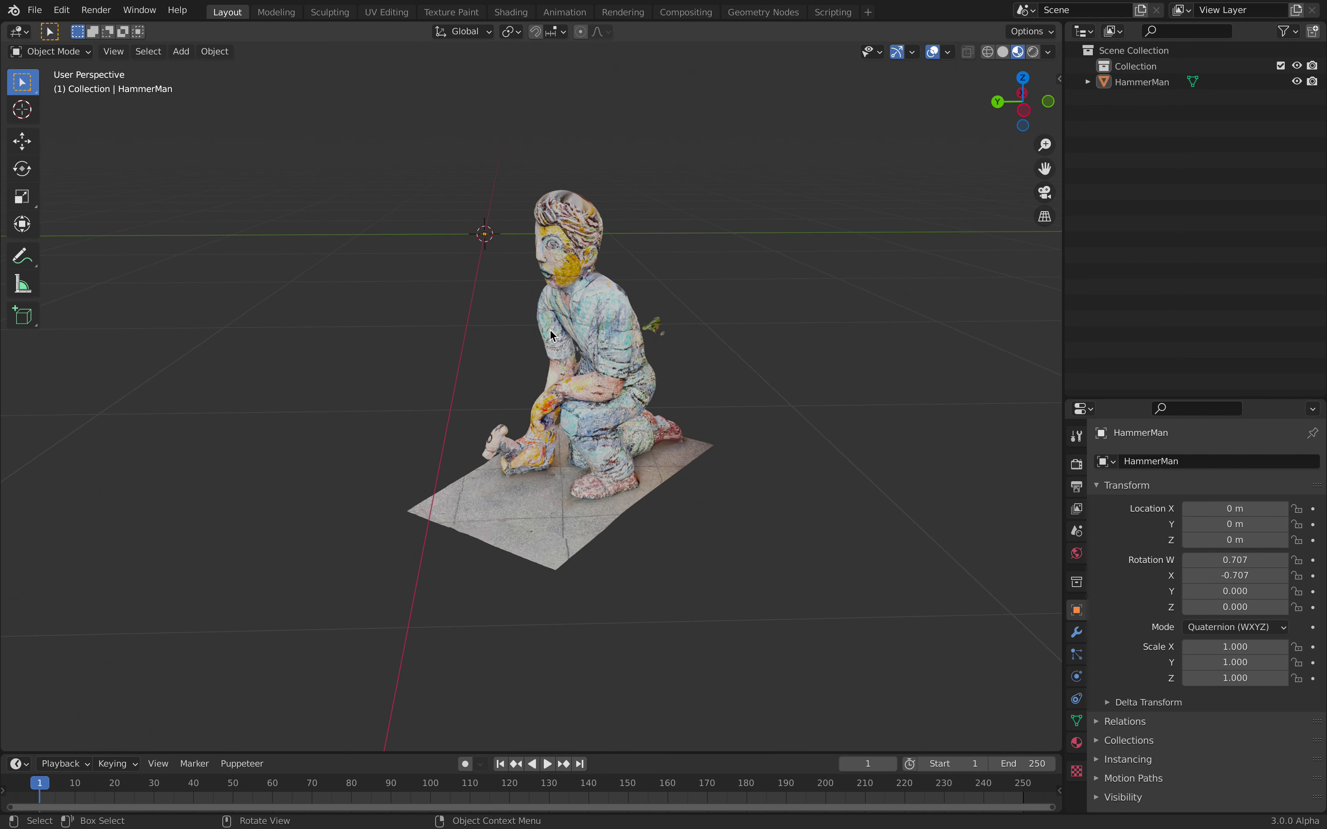
# Switch the 3D viewport to quad view to see the top, front, right and perspective views of the statue together.
pyautogui.click(106, 52)
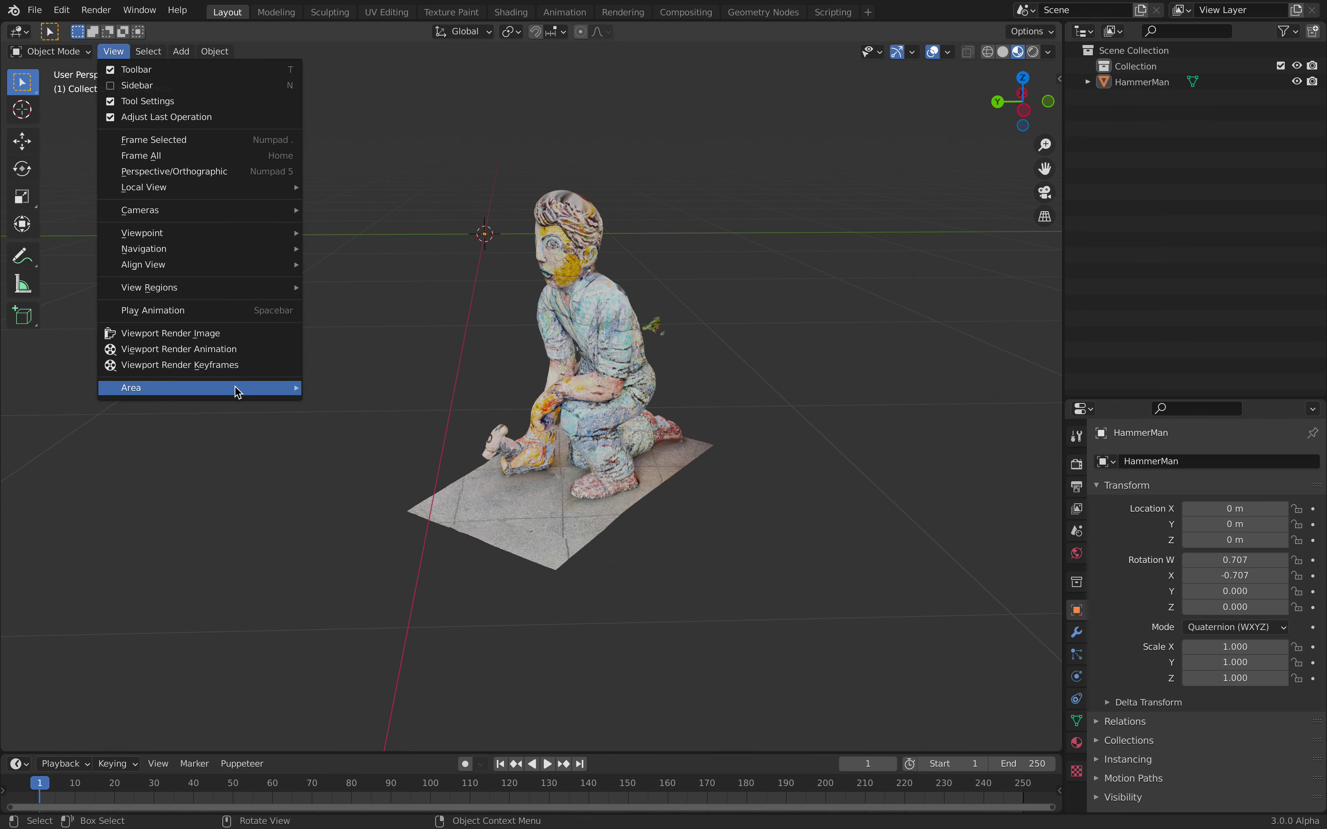
pyautogui.moveTo(239, 387)
pyautogui.click(367, 387)
pyautogui.scroll(3, 339, 252)
pyautogui.scroll(-3, 339, 252)
pyautogui.click(120, 55)
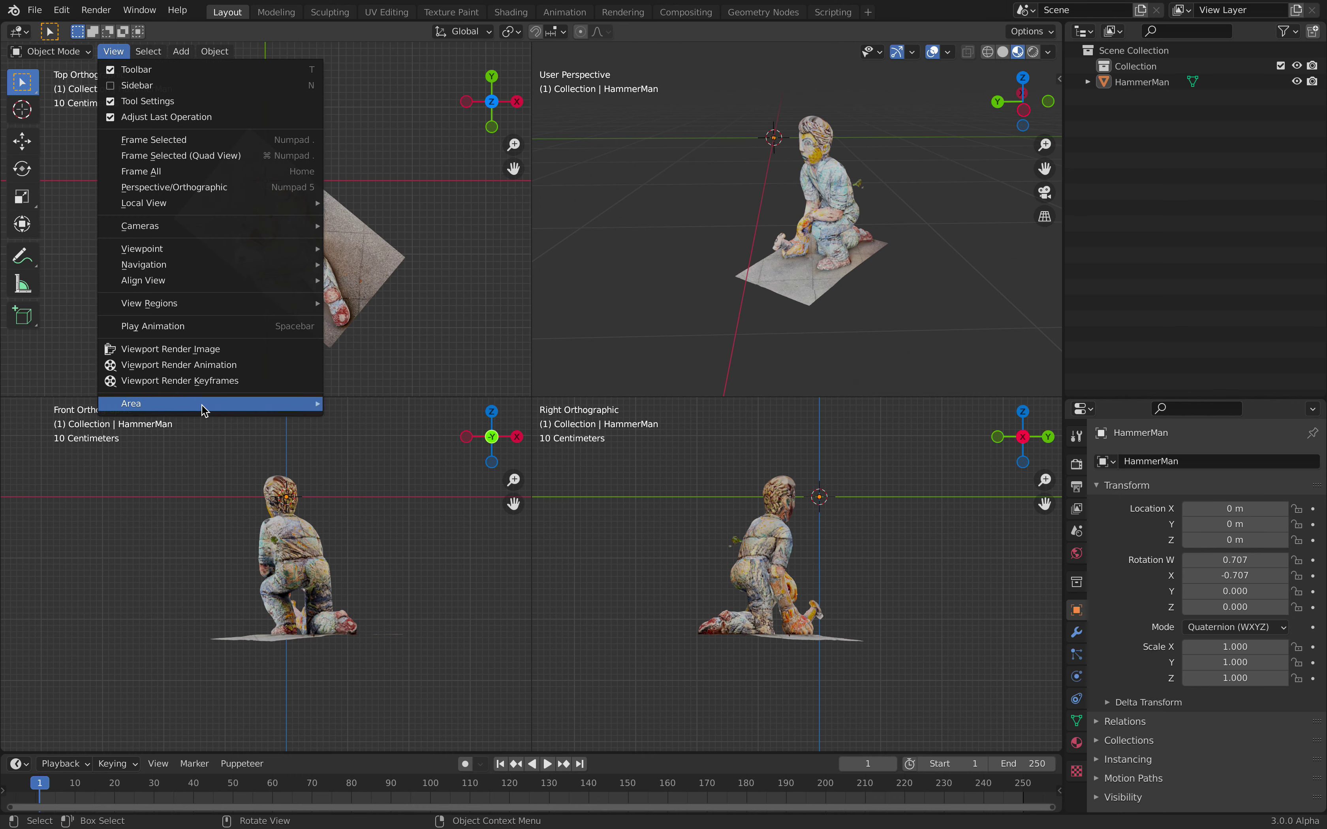
pyautogui.moveTo(206, 405)
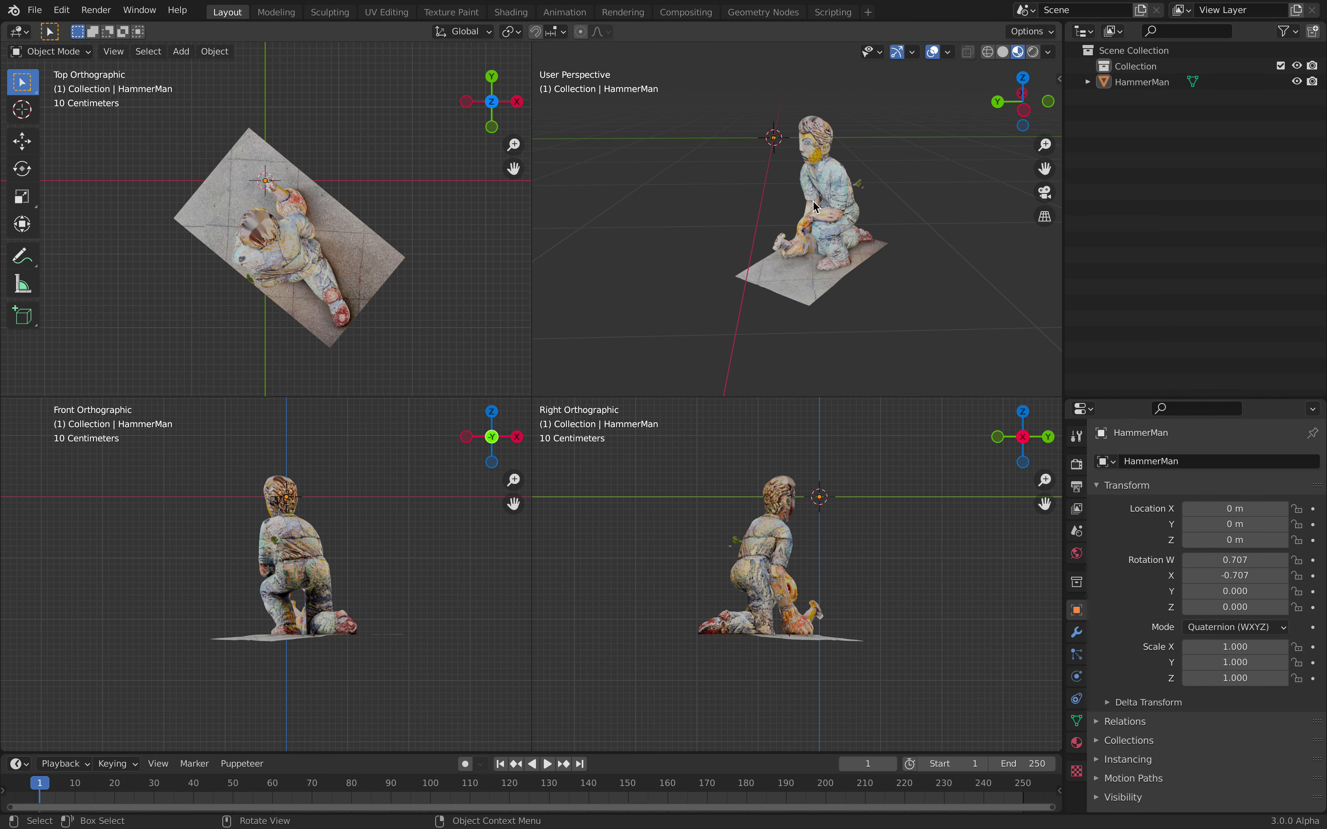
pyautogui.moveTo(826, 247)
pyautogui.mouseDown(button='middle')
pyautogui.moveTo(859, 155)
pyautogui.moveTo(811, 231)
pyautogui.mouseUp(button='middle')
# Rotate HammerMan in the top view to square its ground slab with the axes, and move it to about X -0.68 m, Y 0.40 m.
pyautogui.click(307, 251)
pyautogui.press('r')
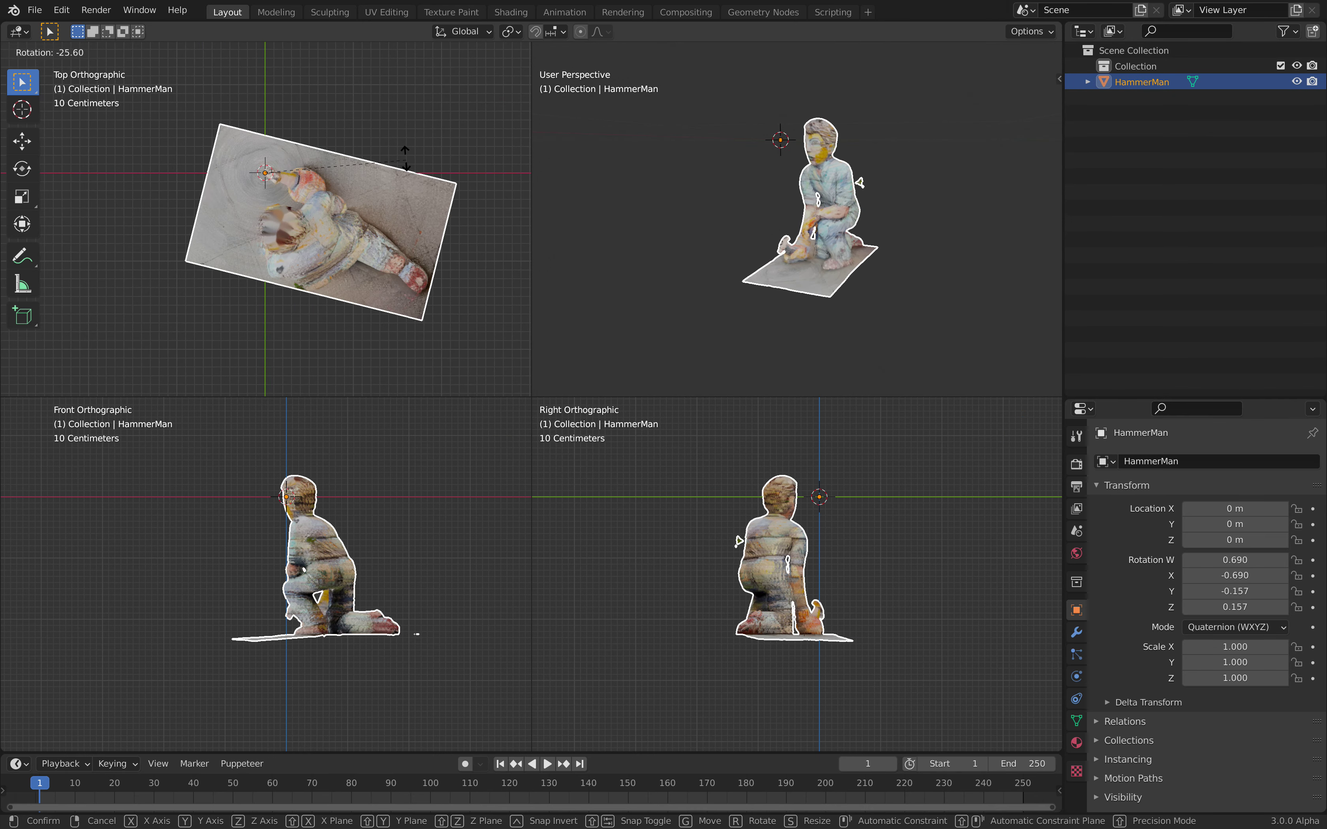
pyautogui.click(392, 128)
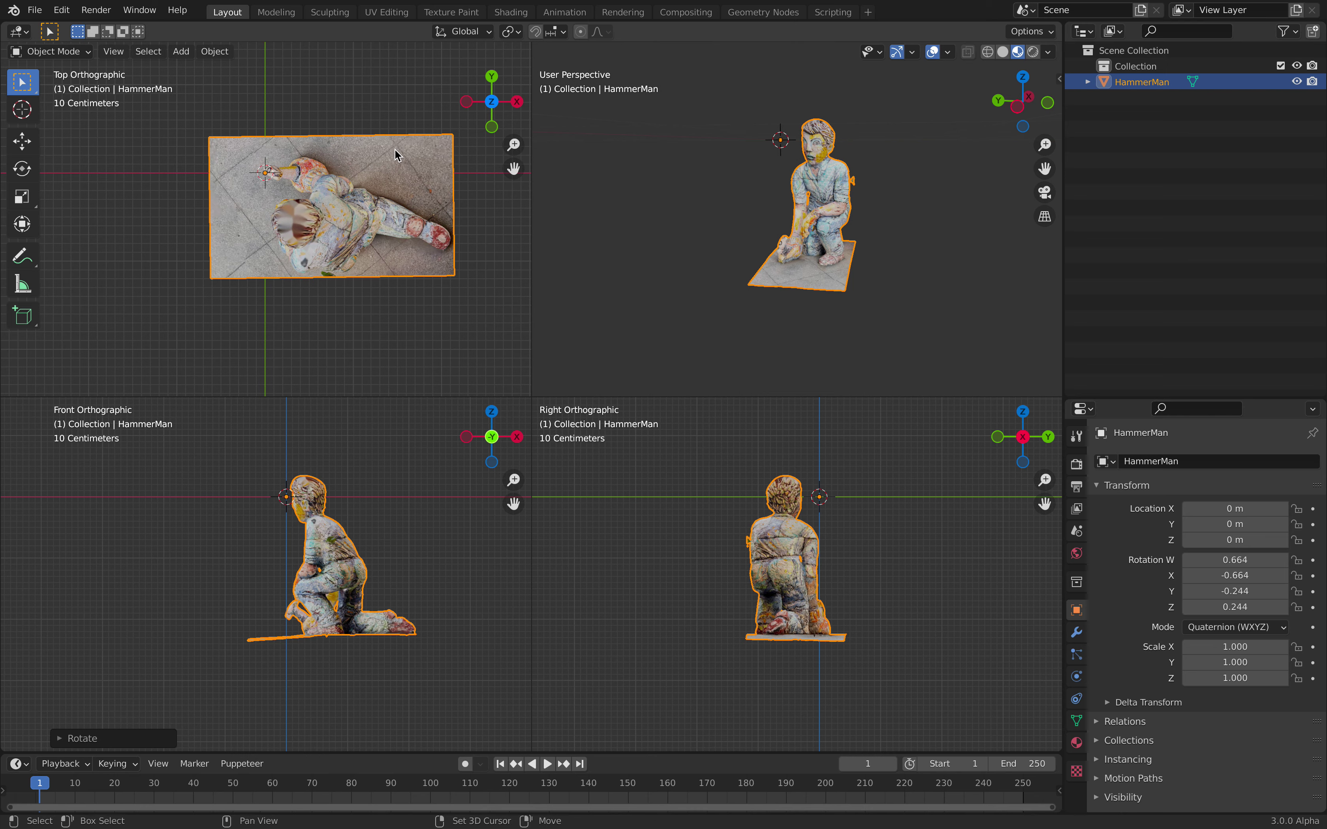
pyautogui.scroll(2, 400, 154)
pyautogui.press('r')
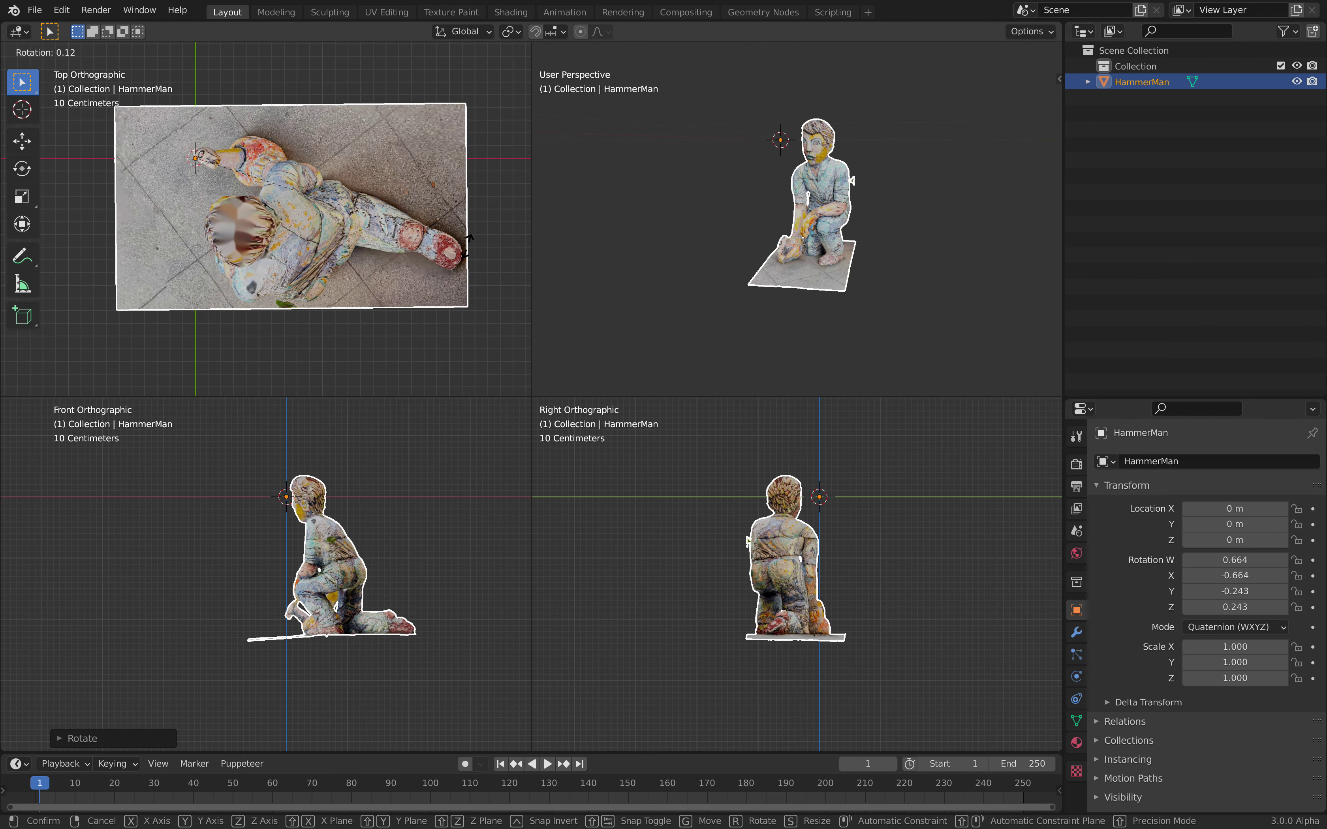
pyautogui.press('g')
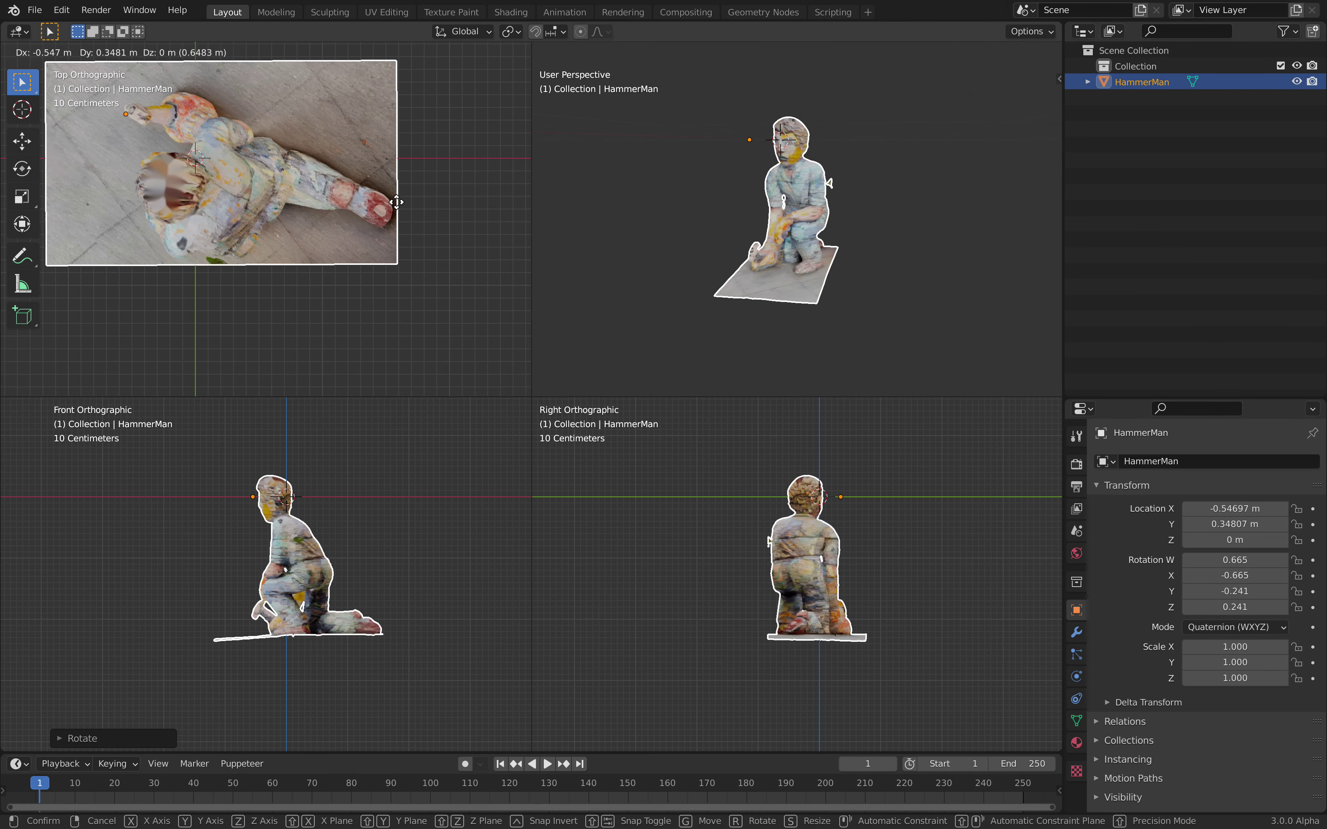
pyautogui.click(380, 199)
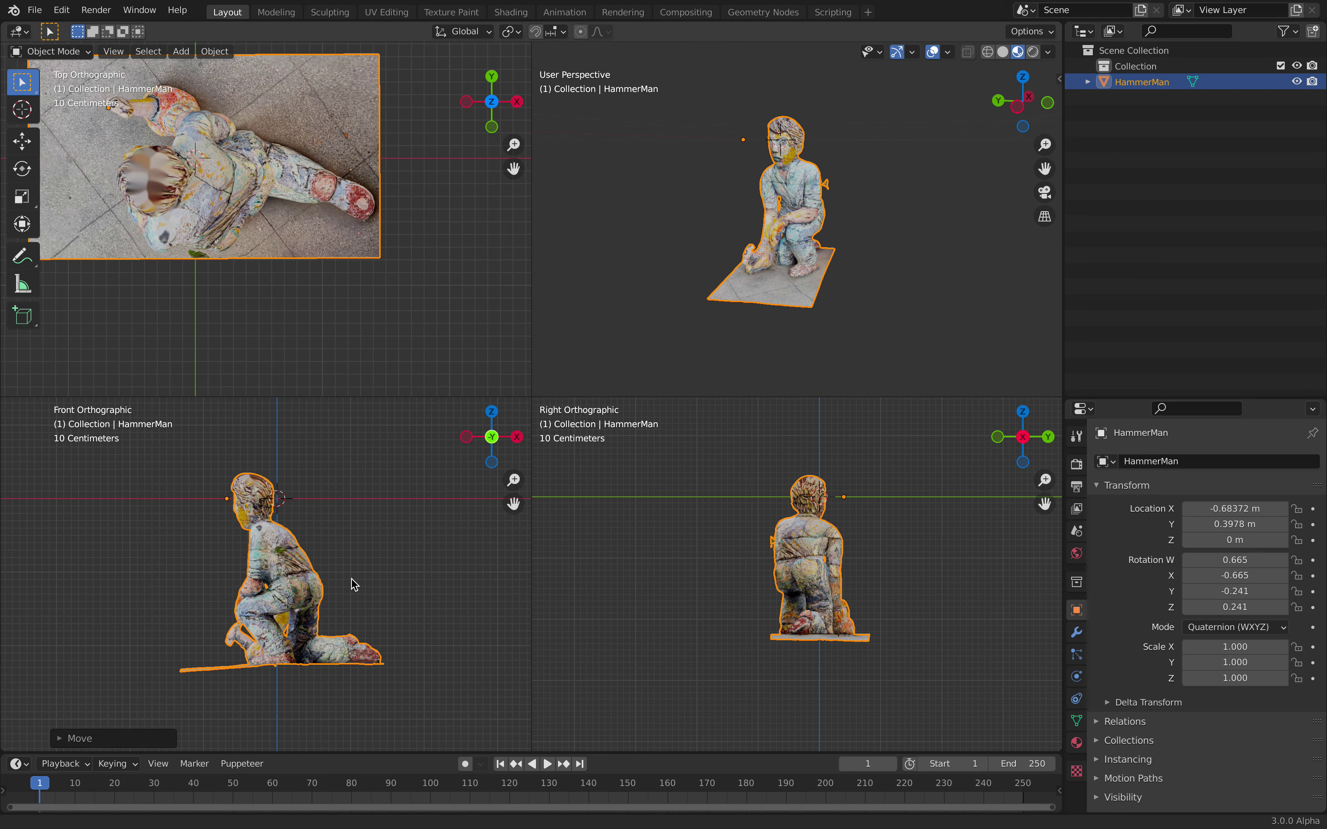
# Trackball-rotate HammerMan in the front view so it faces forward, and tilt it slightly with a plain rotation.
pyautogui.press('r')
pyautogui.press('r')
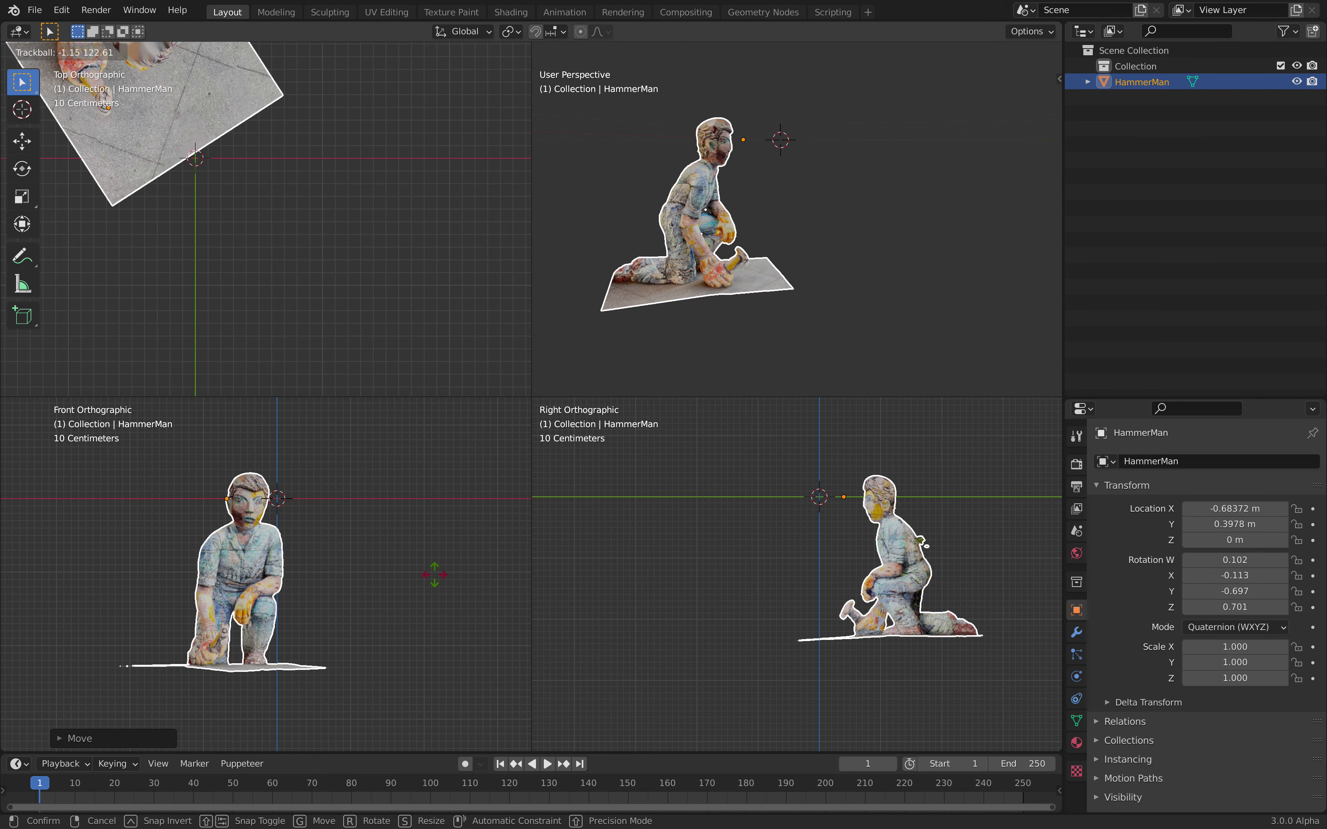
pyautogui.click(430, 575)
pyautogui.press('r')
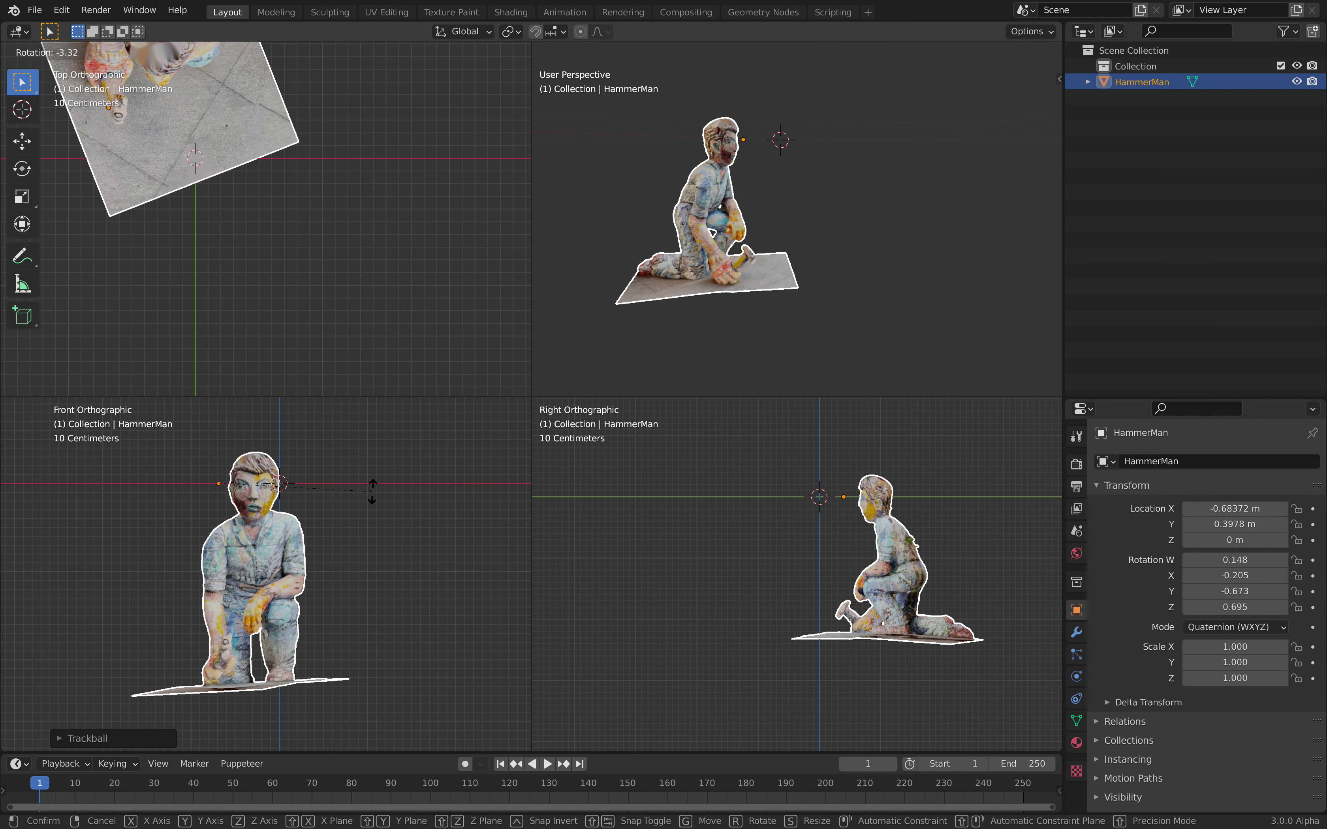
pyautogui.click(375, 487)
# Raise HammerMan in the front view to bring its base up to the ground line, at about X -0.32 m, Z 2.19 m.
pyautogui.press('g')
pyautogui.click(398, 443)
pyautogui.keyDown('shift'); pyautogui.moveTo(370, 530); pyautogui.dragTo(362, 562, button='middle'); pyautogui.keyUp('shift')
pyautogui.press('g')
pyautogui.click(373, 447)
pyautogui.keyDown('shift'); pyautogui.moveTo(367, 491); pyautogui.dragTo(361, 582, button='middle'); pyautogui.keyUp('shift')
pyautogui.press('g')
# Refine HammerMan's orientation in the front view with a trackball rotation and a plain rotation to flatten its base.
pyautogui.press('r')
pyautogui.press('r')
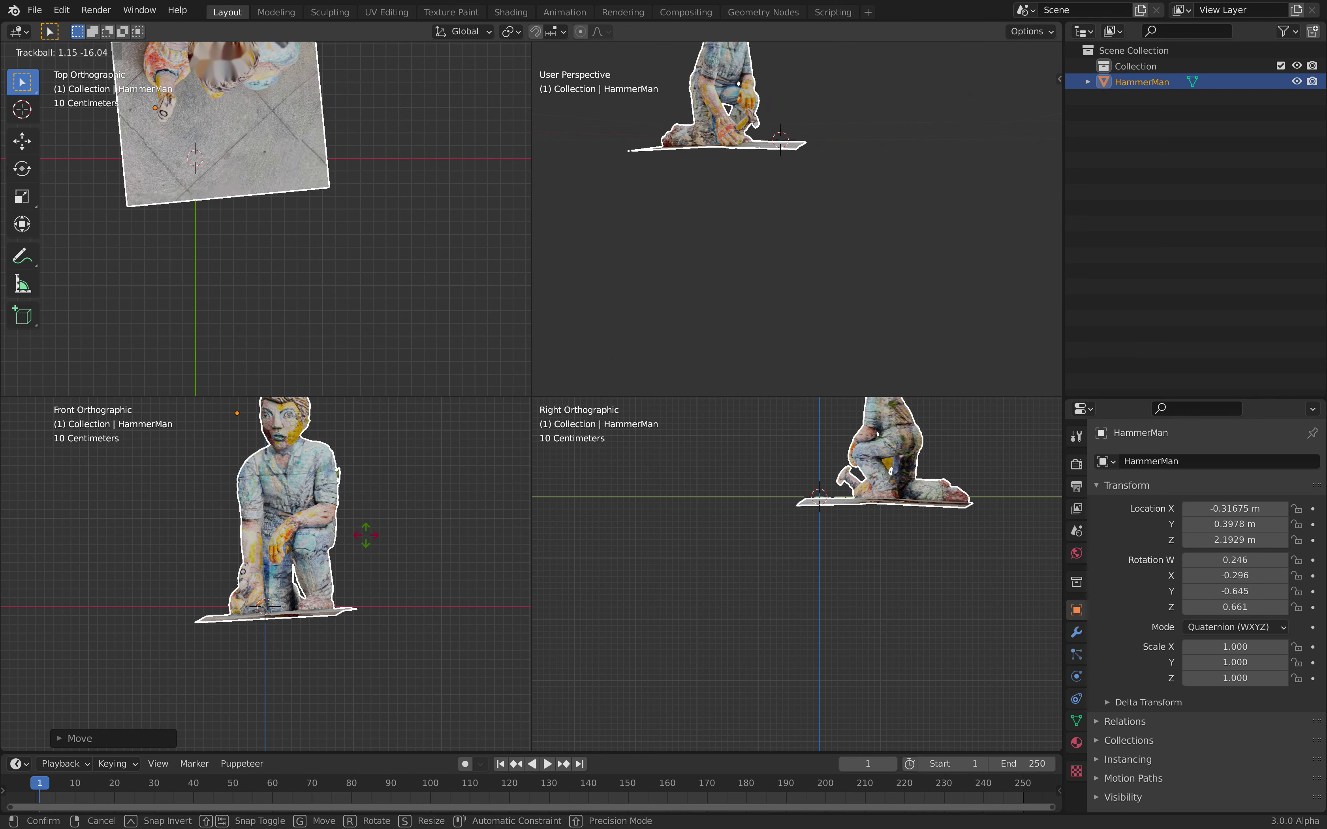
pyautogui.click(370, 536)
pyautogui.keyDown('shift'); pyautogui.moveTo(370, 536); pyautogui.dragTo(375, 610, button='middle'); pyautogui.keyUp('shift')
pyautogui.press('r')
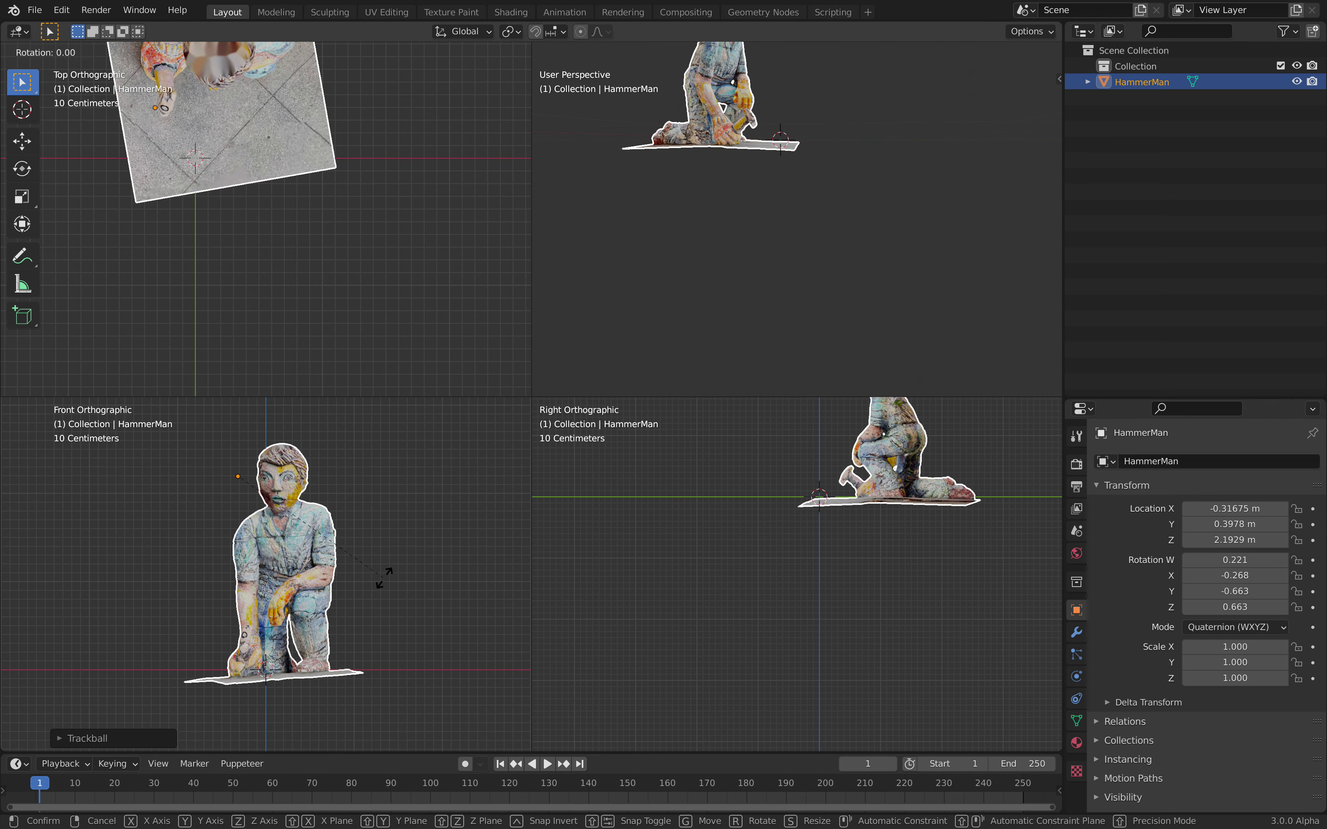
pyautogui.click(372, 579)
# Alternate small moves and trackball rotations in the front view to set HammerMan upright on the ground line near the vertical axis.
pyautogui.press('g')
pyautogui.click(368, 571)
pyautogui.press('r')
pyautogui.press('r')
pyautogui.click(373, 571)
pyautogui.press('g')
pyautogui.click(375, 571)
pyautogui.press('r')
pyautogui.press('r')
pyautogui.click(376, 572)
pyautogui.press('g')
pyautogui.click(373, 558)
# Level HammerMan's base in the right view and move the statue over the origin, to about Y -0.67 m, Z 2.28 m.
pyautogui.keyDown('shift'); pyautogui.moveTo(732, 609); pyautogui.dragTo(640, 777, button='middle'); pyautogui.keyUp('shift')
pyautogui.press('r')
pyautogui.click(884, 572)
pyautogui.scroll(1, 882, 574)
pyautogui.press('g')
pyautogui.click(877, 574)
pyautogui.keyDown('shift'); pyautogui.moveTo(877, 574); pyautogui.dragTo(870, 561, button='middle'); pyautogui.keyUp('shift')
pyautogui.press('g')
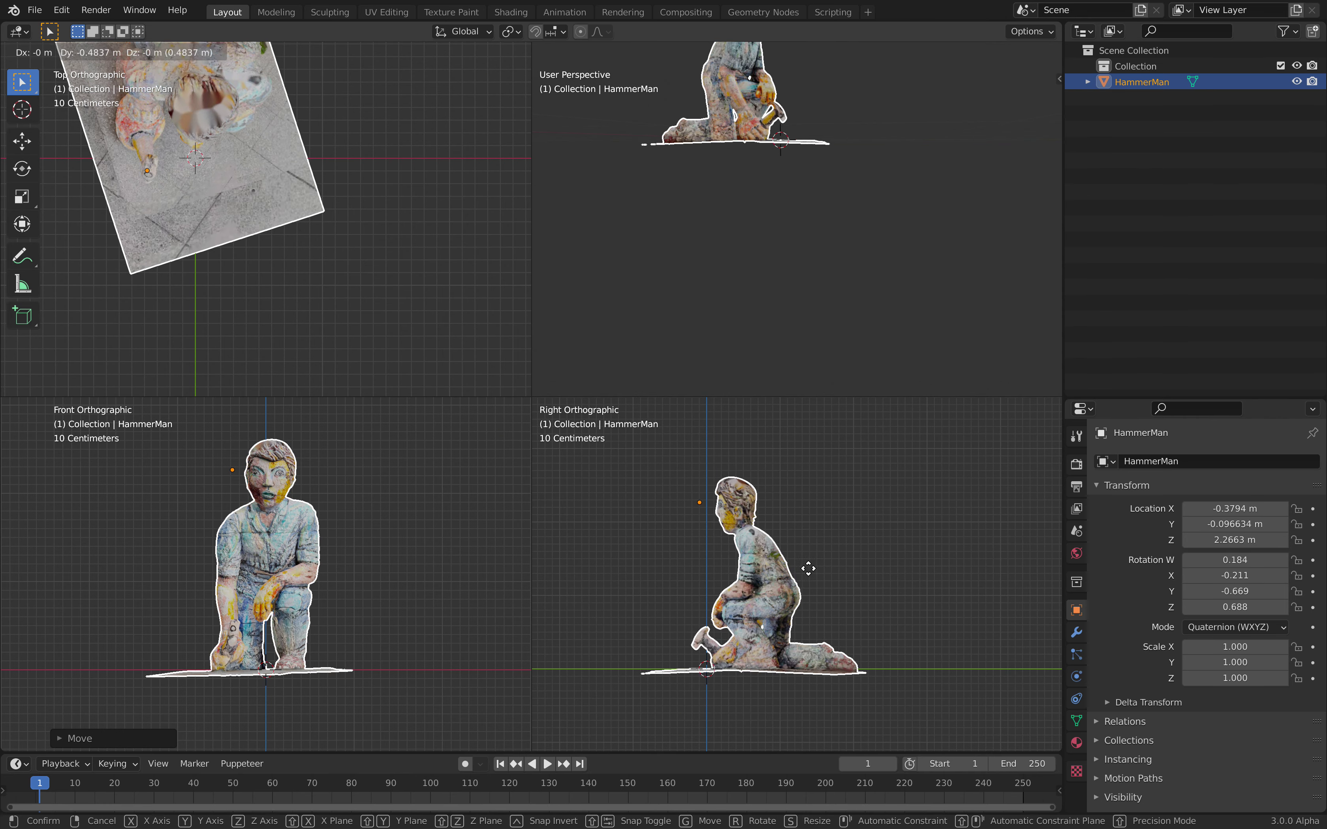
pyautogui.click(782, 574)
# Turn off quad view to return to the single perspective viewport.
pyautogui.moveTo(808, 203); pyautogui.dragTo(366, 166, button='middle')
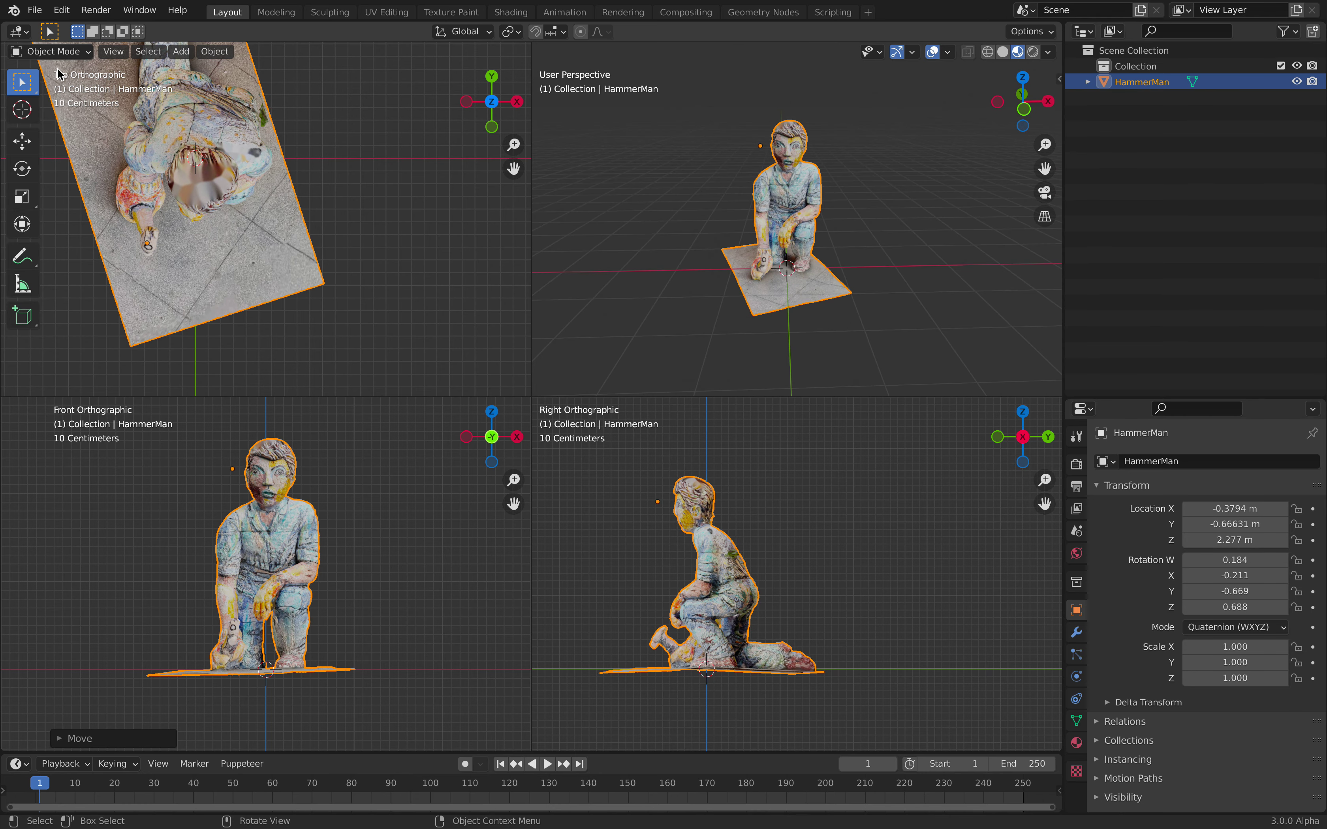
pyautogui.click(55, 55)
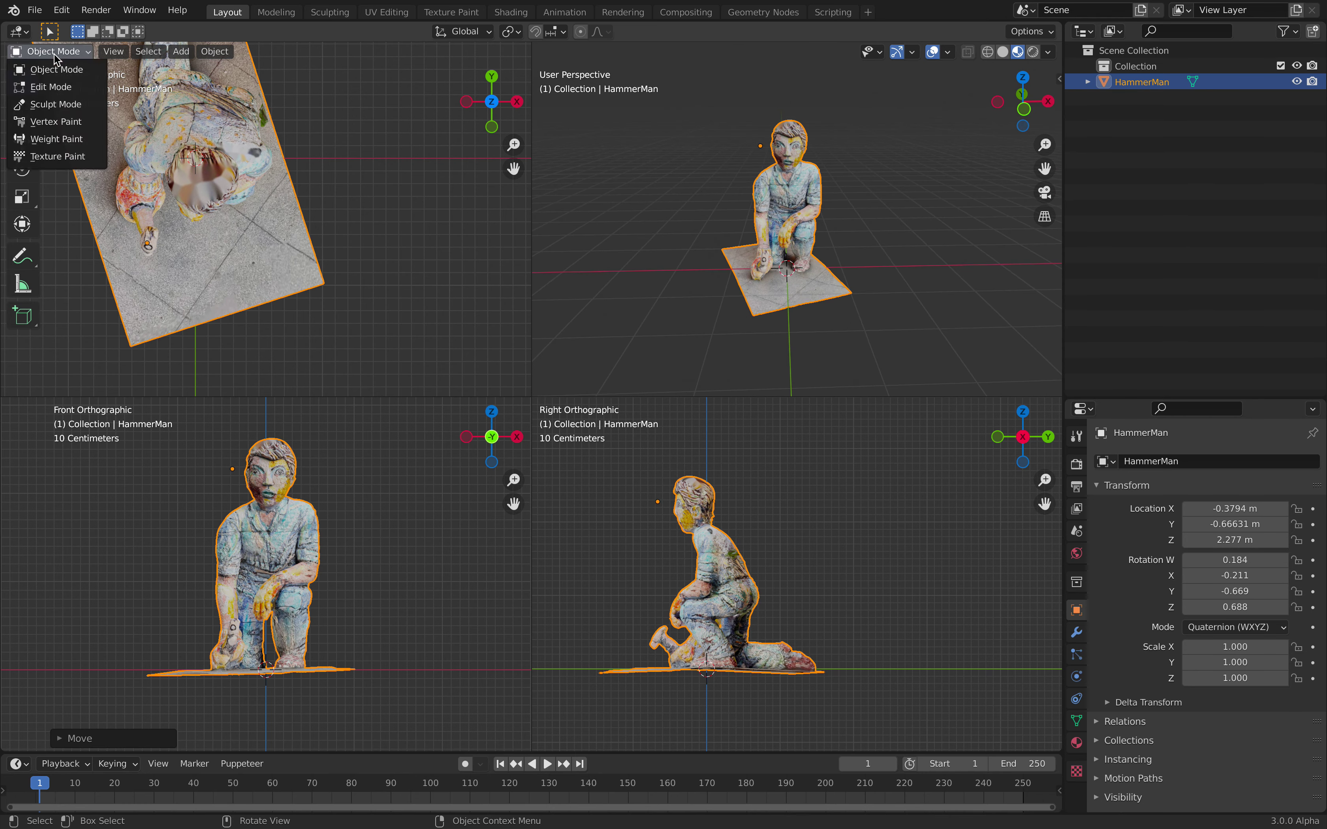
pyautogui.click(109, 53)
pyautogui.moveTo(171, 403)
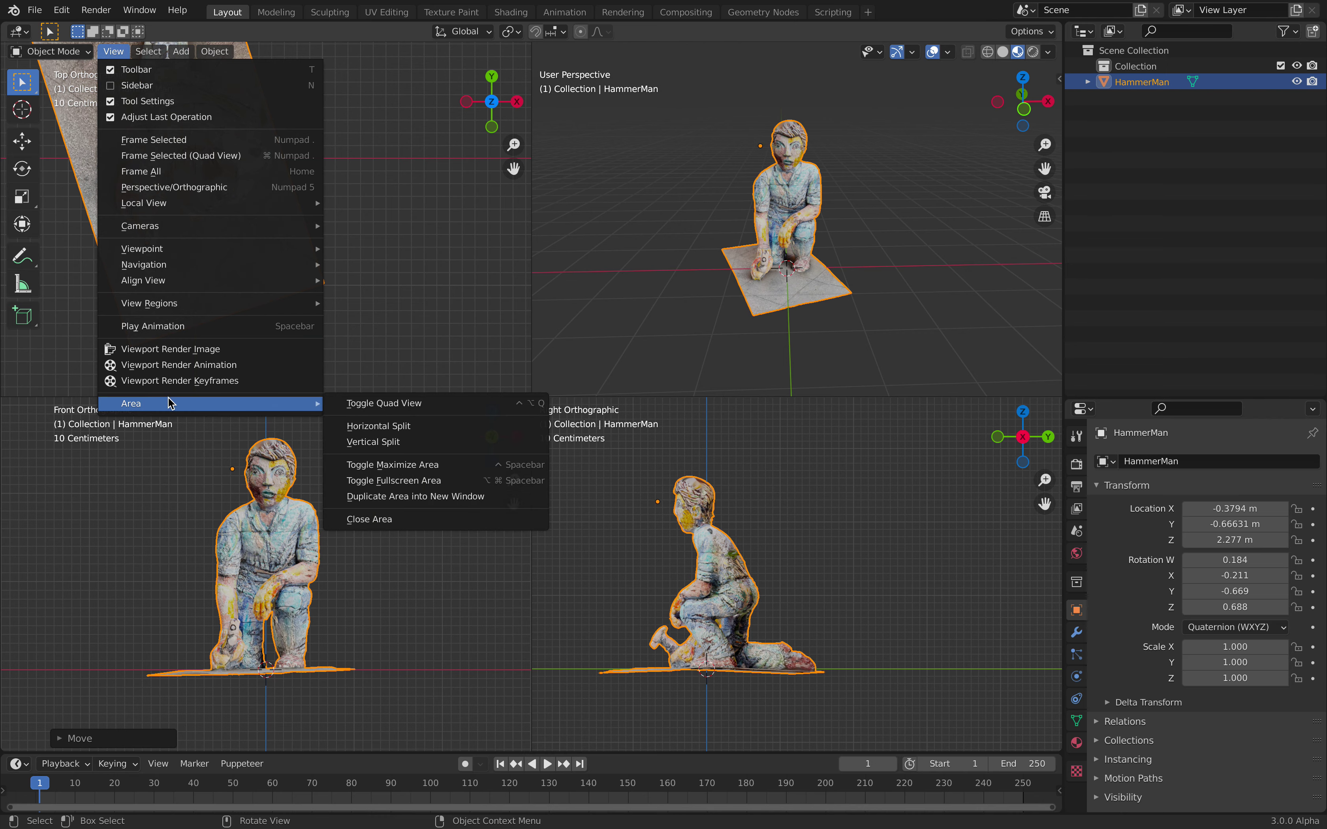
pyautogui.click(397, 406)
pyautogui.scroll(-3, 630, 260)
# Apply all transforms to HammerMan and change its rotation mode to XYZ Euler.
pyautogui.hotkey('ctrl', 'a')
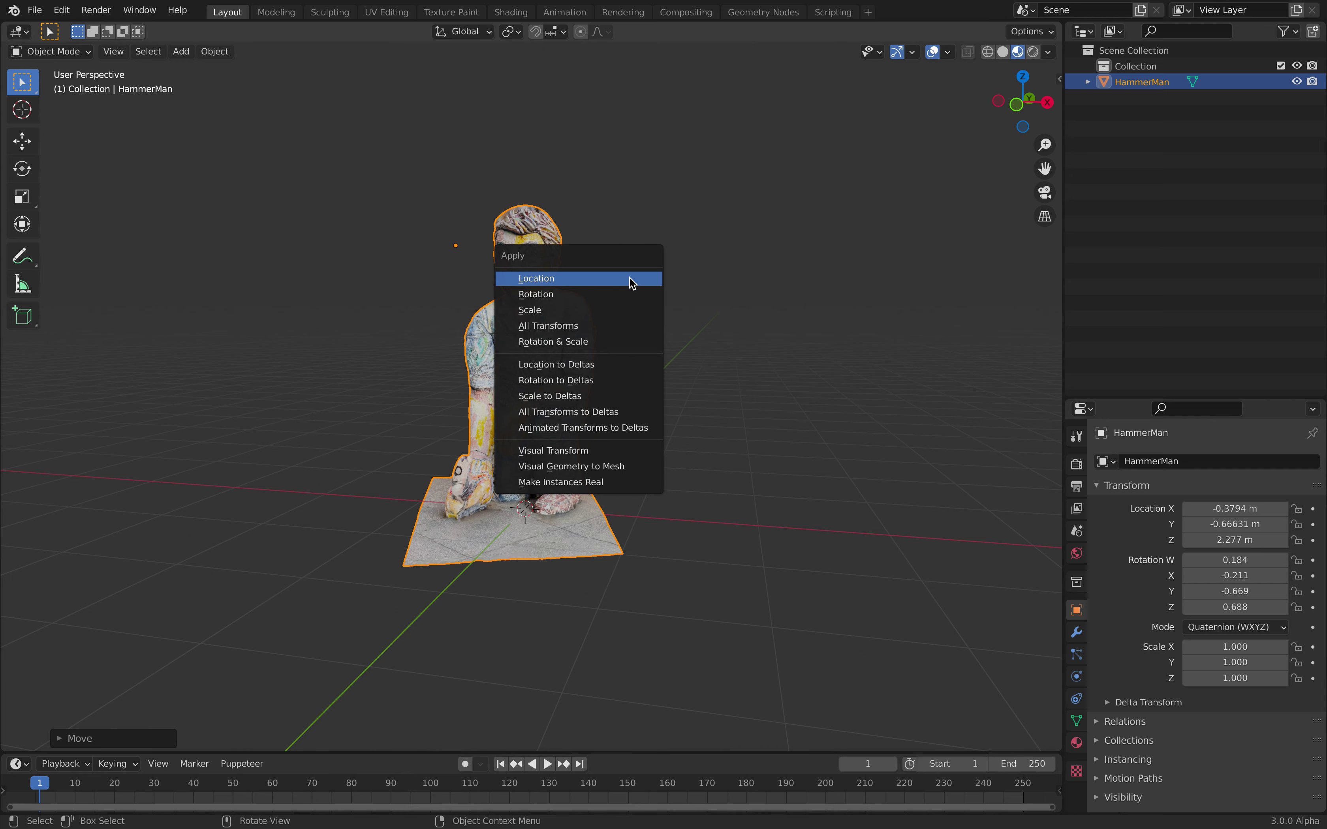
pyautogui.click(577, 327)
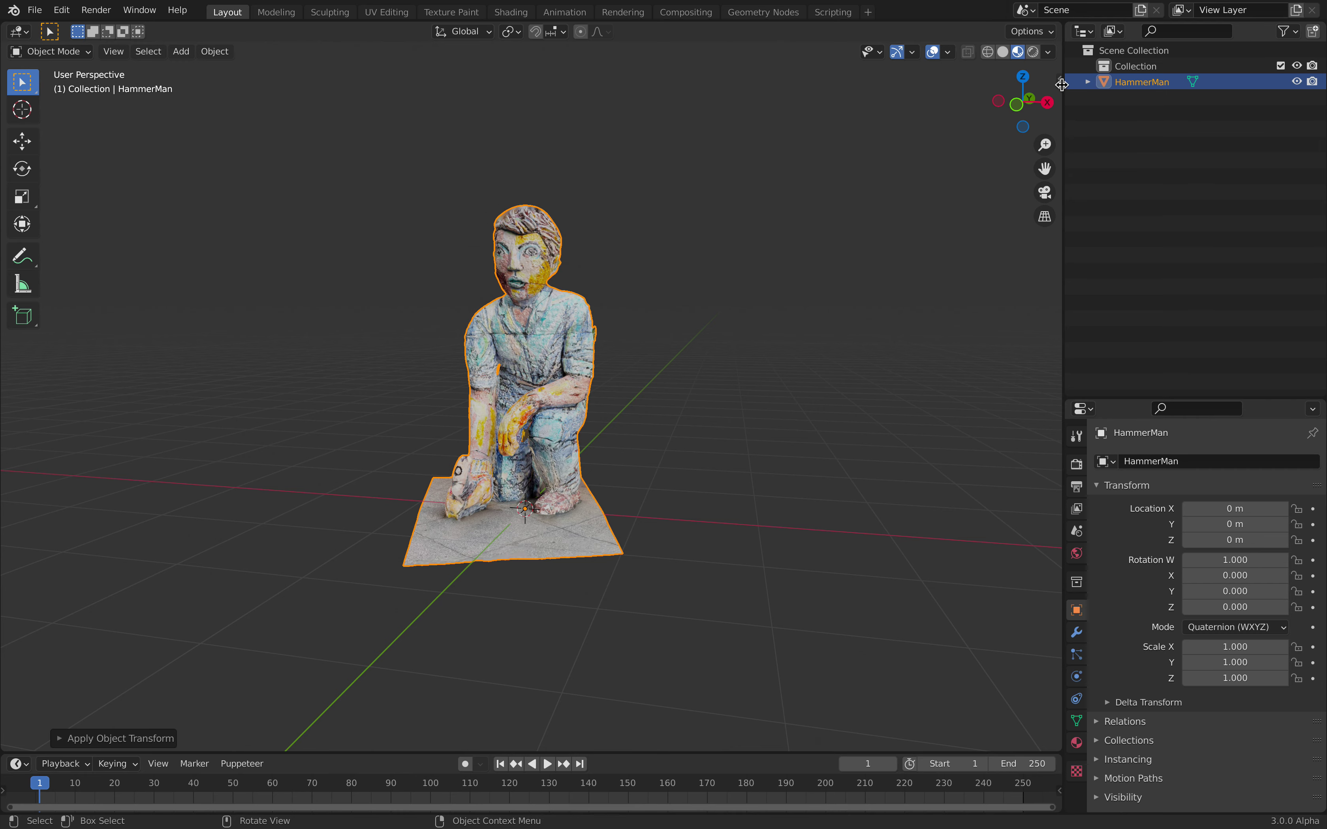
pyautogui.press('n')
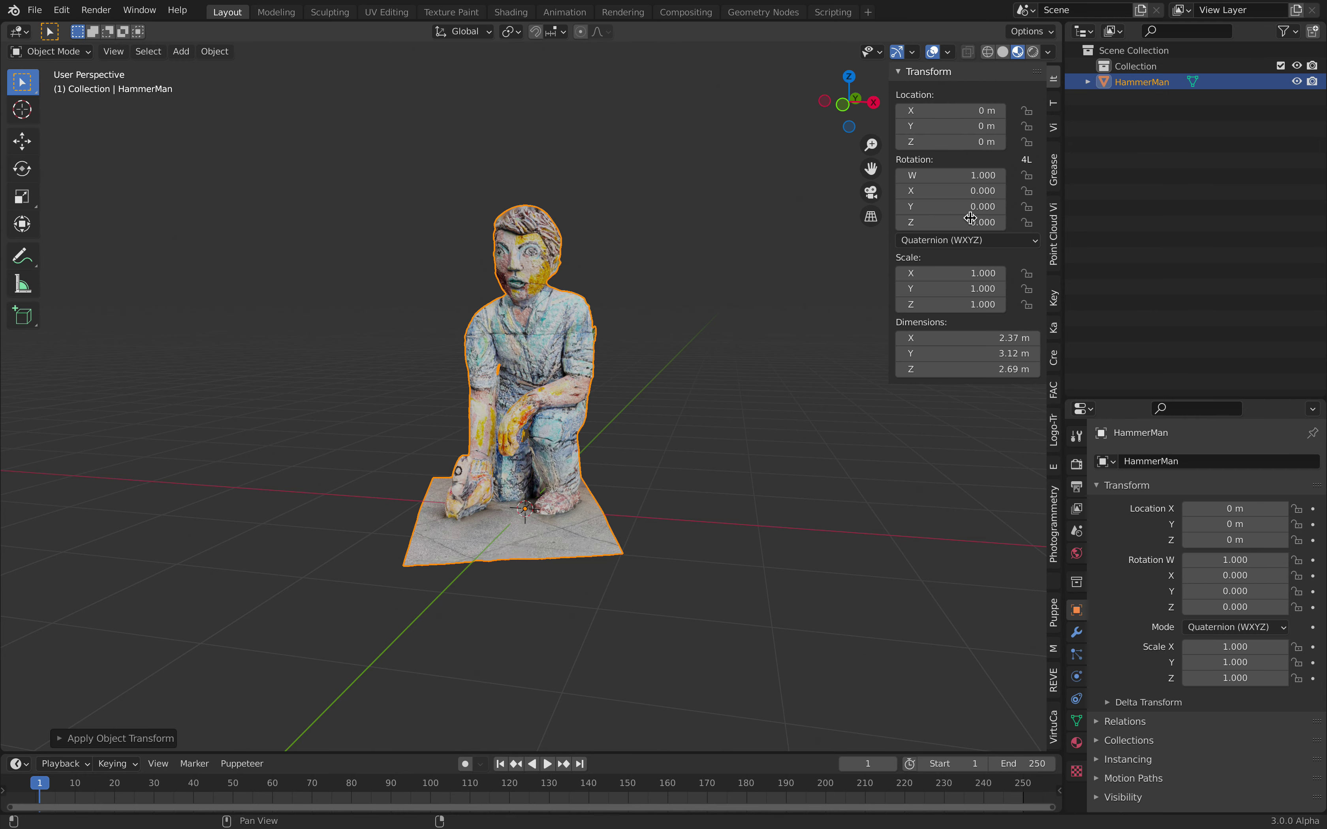
pyautogui.click(959, 241)
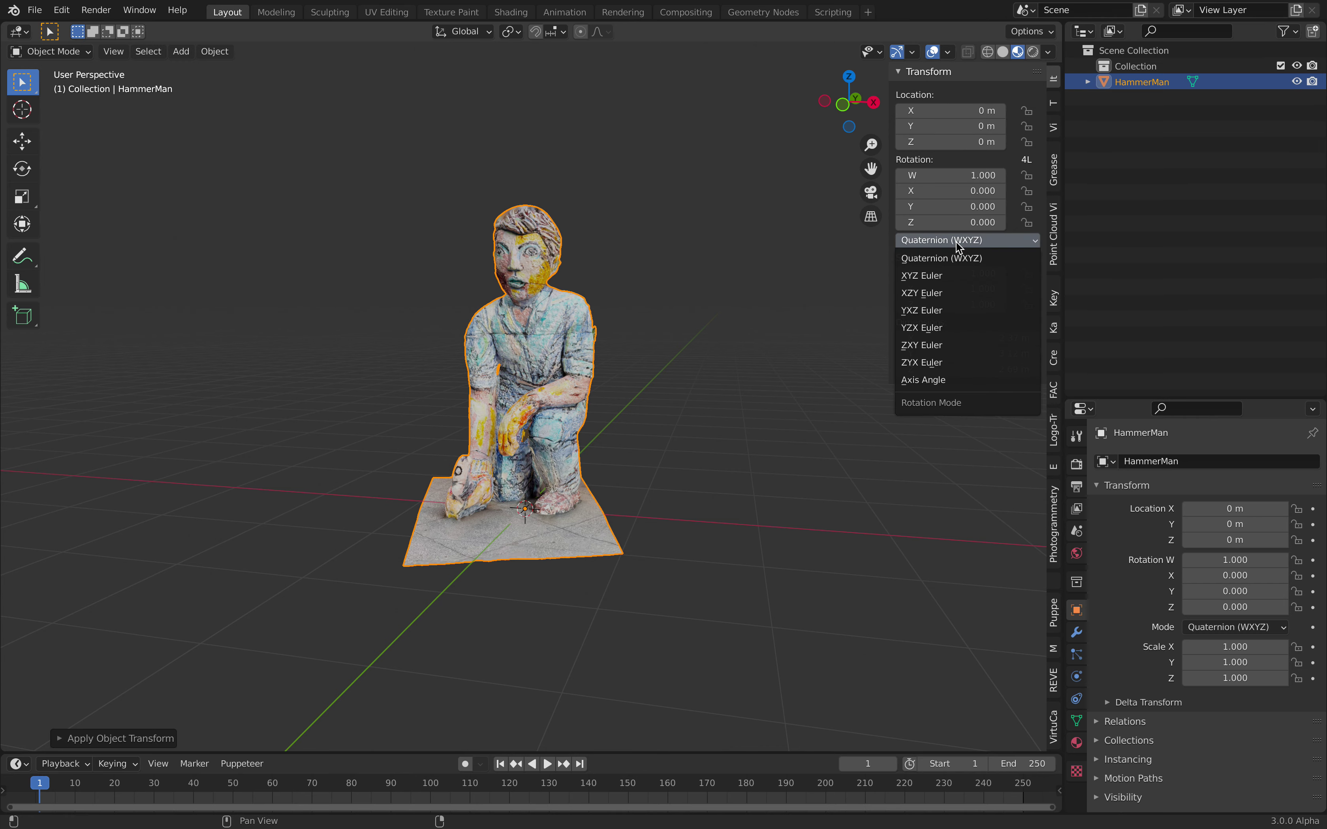
pyautogui.click(924, 277)
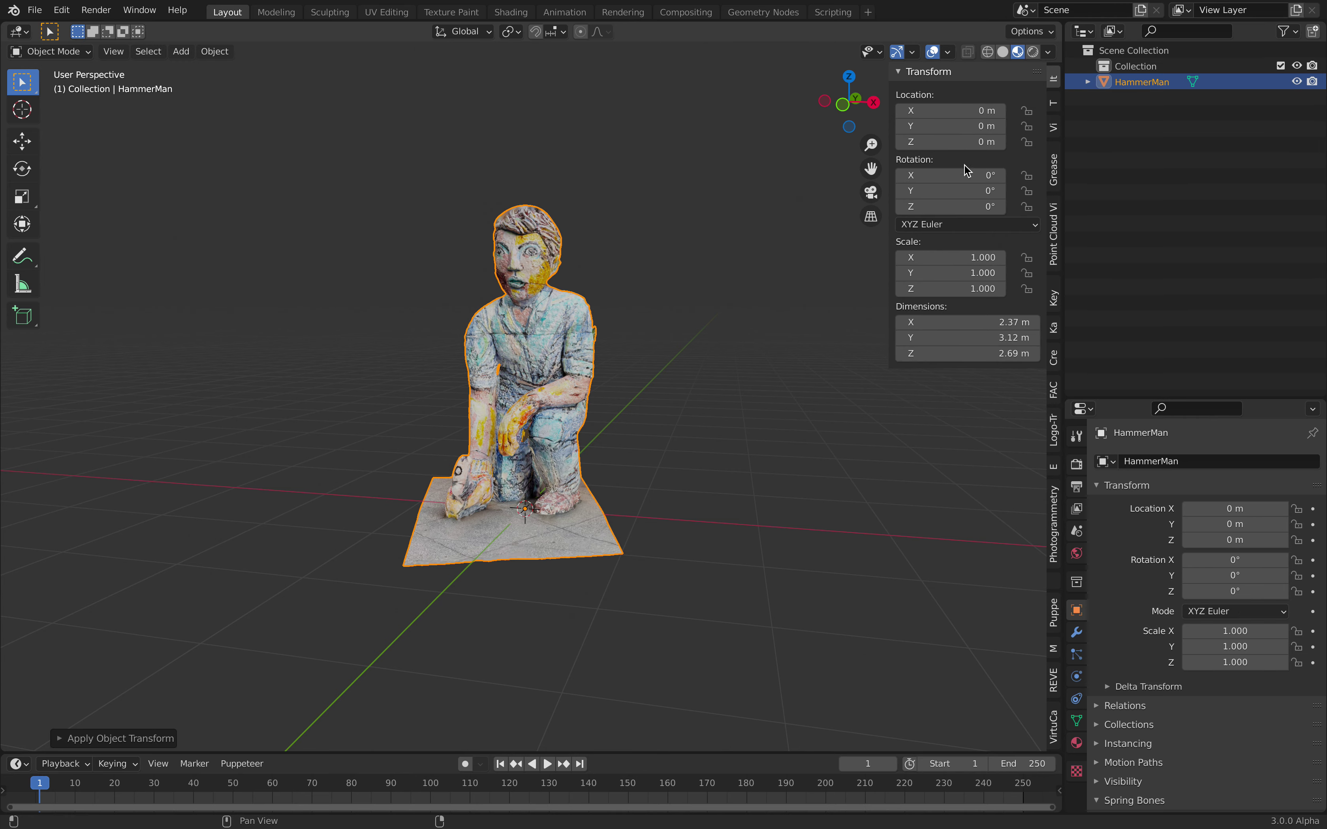
# Enter 0° for HammerMan's X rotation and save the file.
pyautogui.moveTo(949, 176); pyautogui.dragTo(949, 176)
pyautogui.click(949, 178)
pyautogui.write('0')
pyautogui.press('Return')
pyautogui.moveTo(672, 290); pyautogui.dragTo(588, 323, button='middle')
pyautogui.click(845, 106)
pyautogui.hotkey('ctrl', 's')
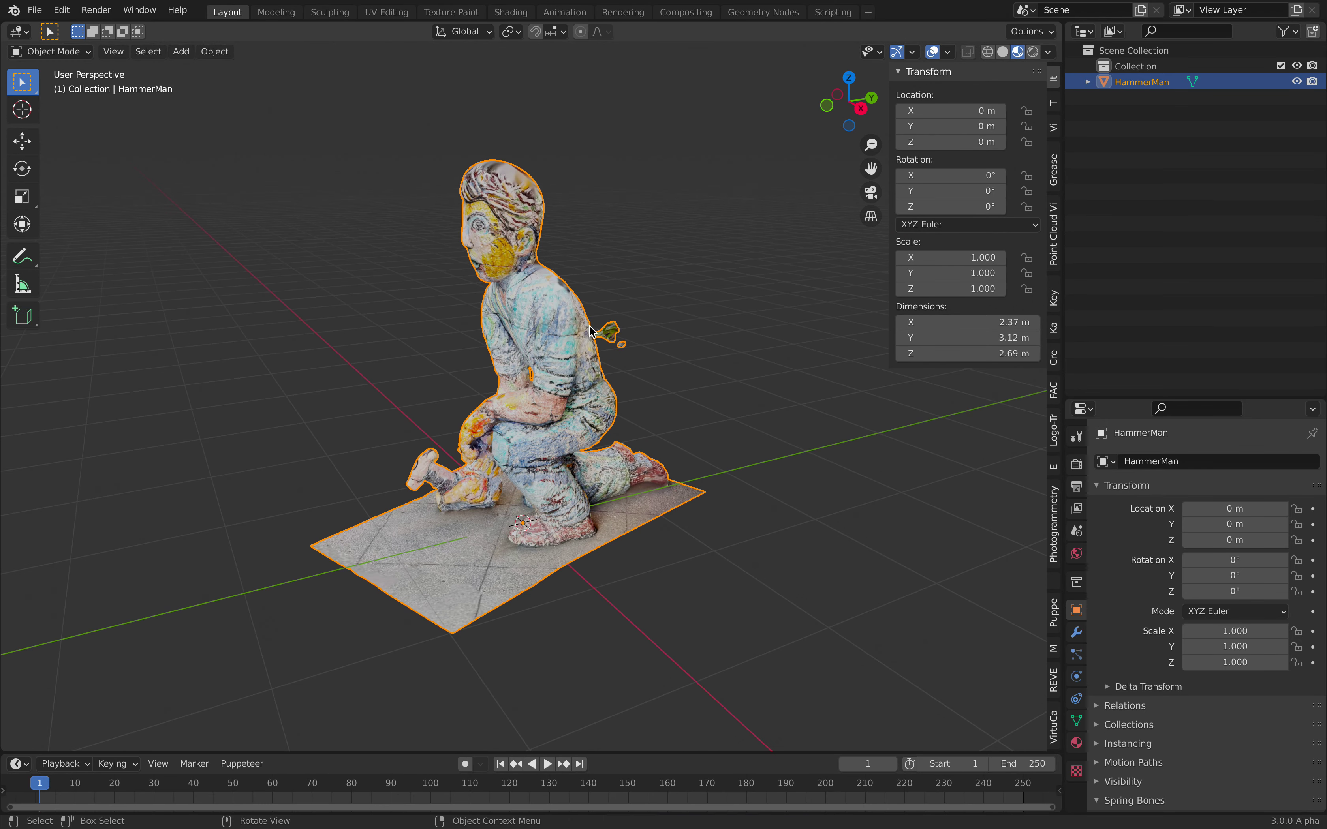
# Merge all of HammerMan's vertices by distance in Edit Mode, return to Object Mode and save the file.
pyautogui.press('Tab')
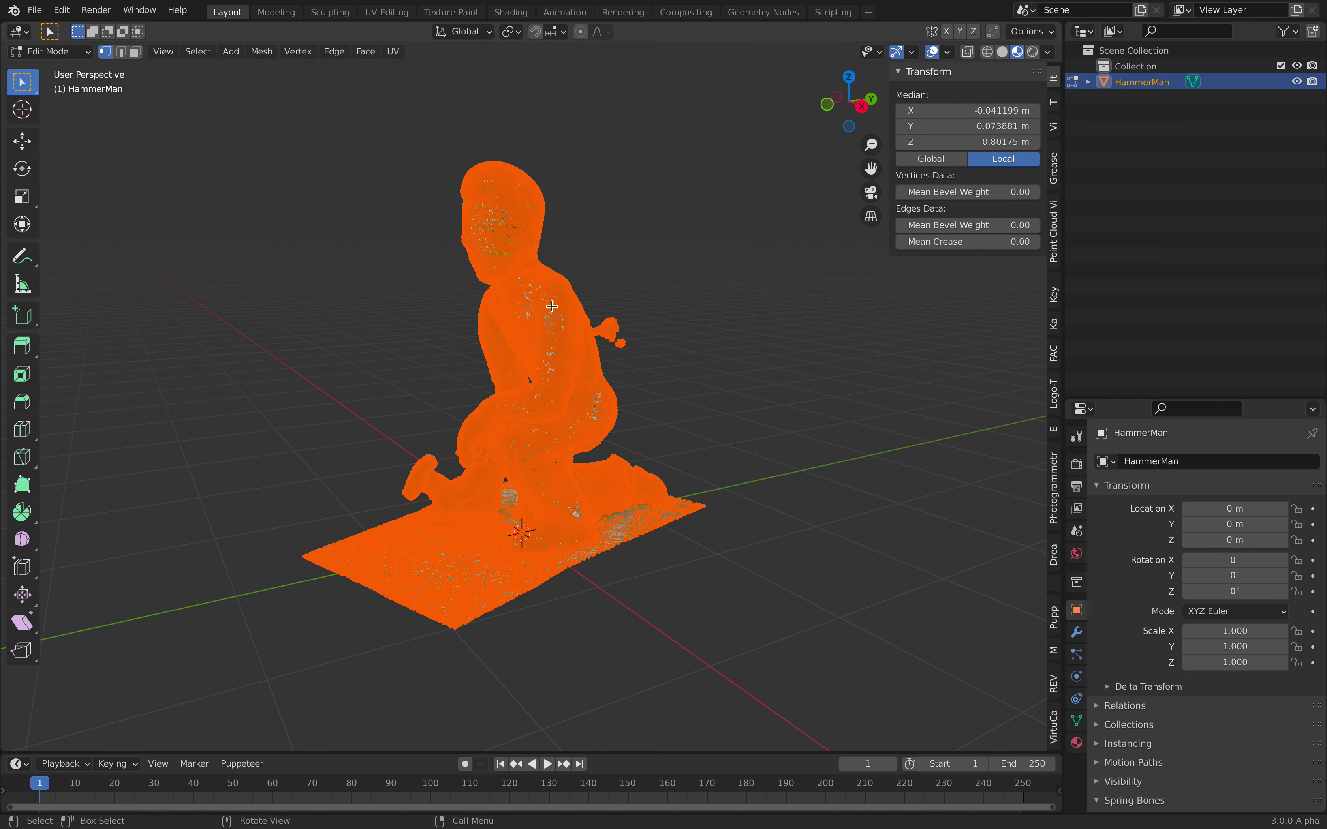
pyautogui.rightClick(560, 293)
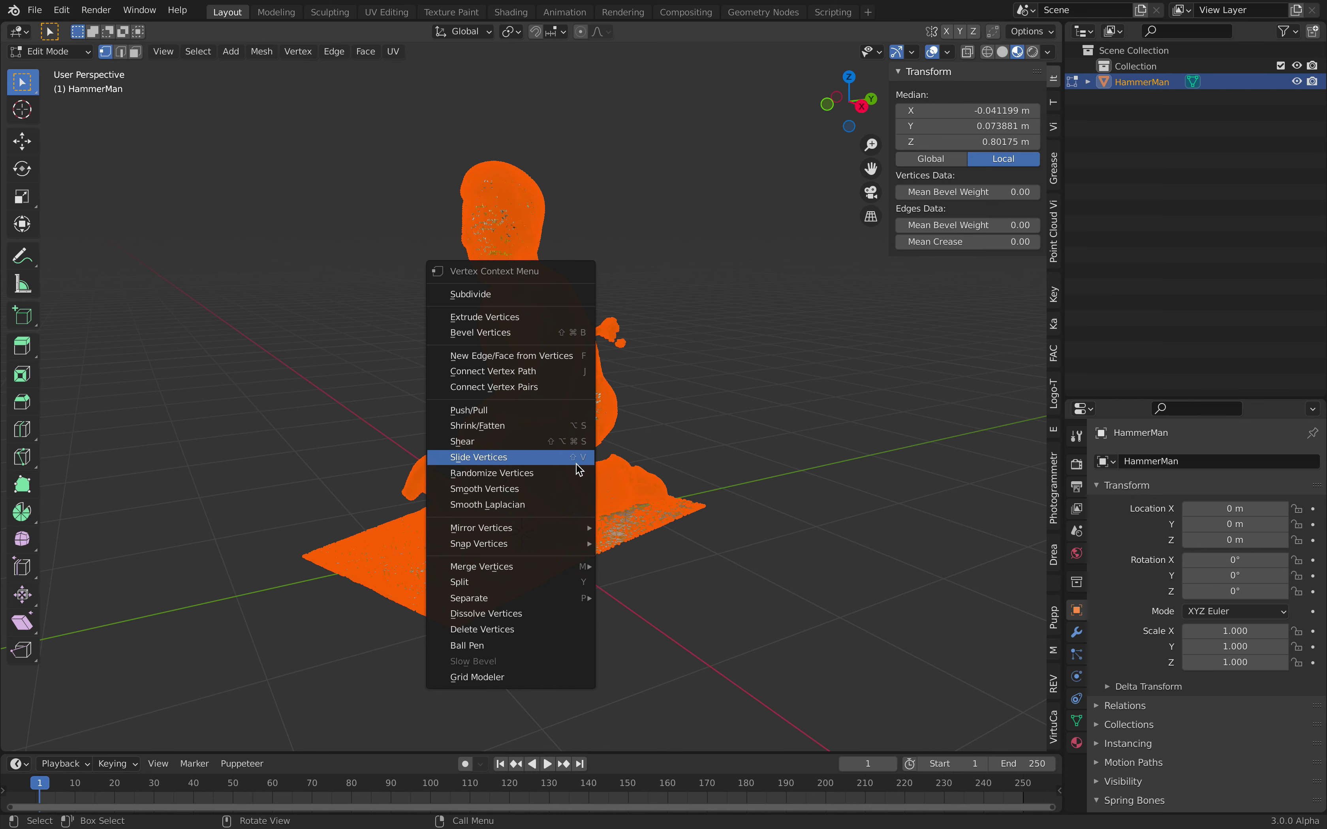
pyautogui.moveTo(546, 569)
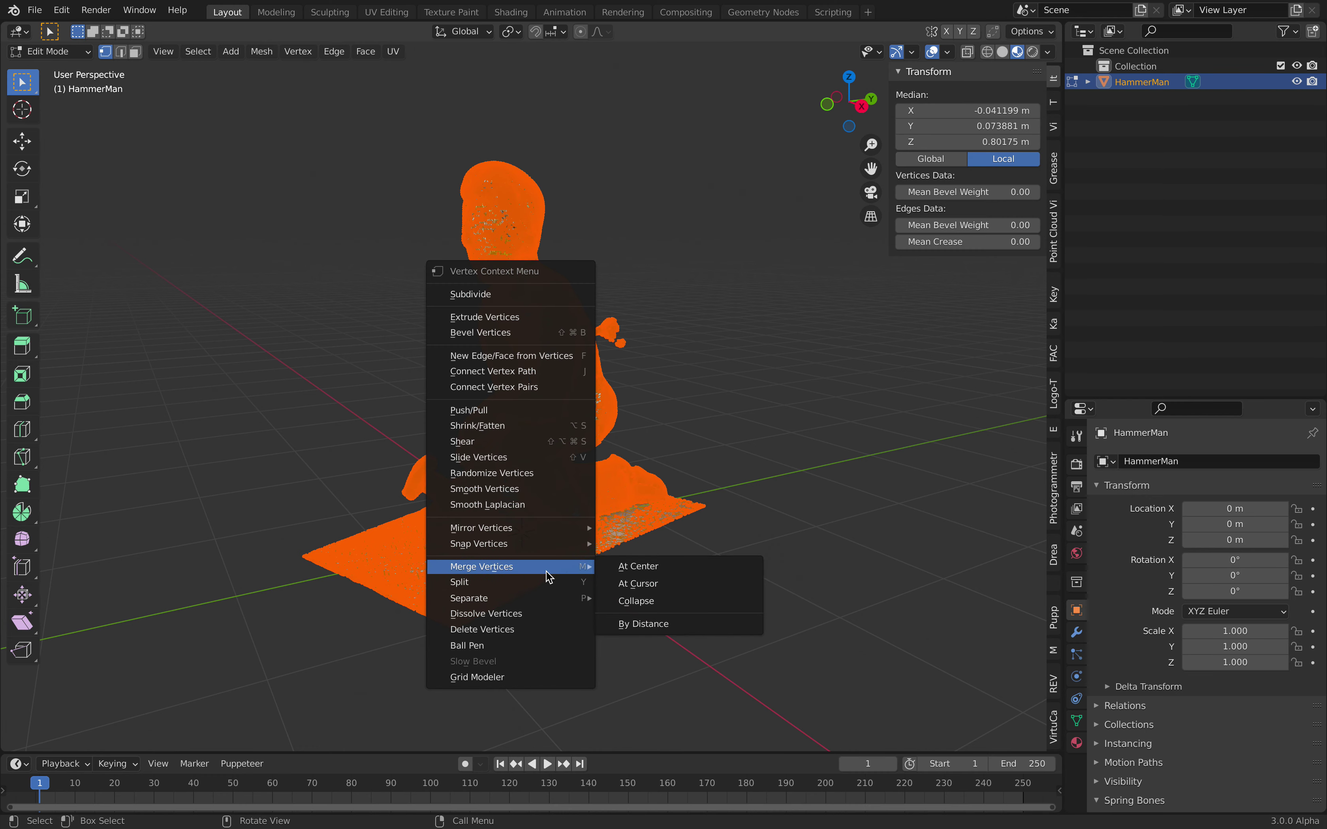
pyautogui.click(638, 623)
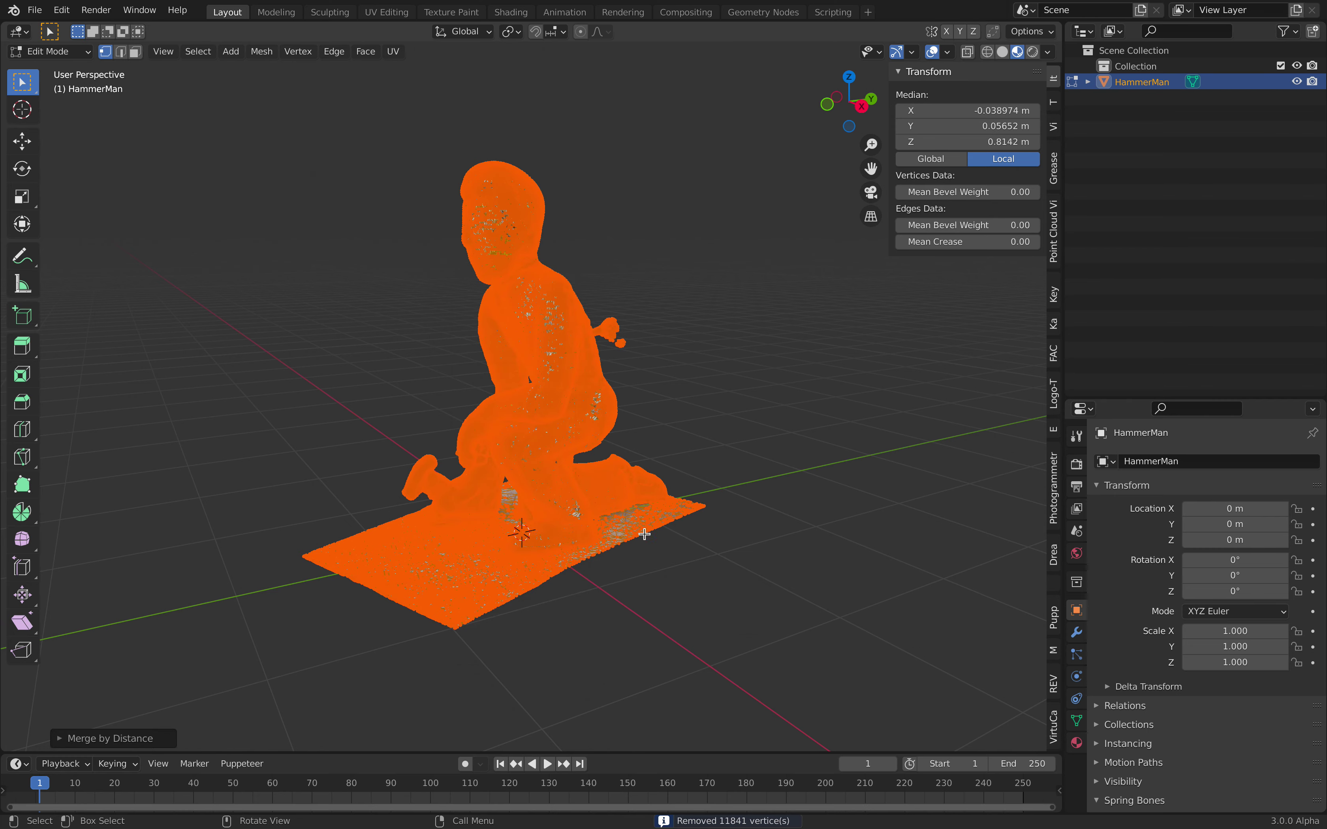
pyautogui.moveTo(574, 451); pyautogui.dragTo(617, 420, button='middle')
pyautogui.press('Tab')
pyautogui.hotkey('ctrl', 's')
# Enter Edit Mode on HammerMan and deselect all vertices for a close view of the mesh.
pyautogui.scroll(4, 657, 385)
pyautogui.press('Tab')
pyautogui.scroll(1, 646, 347)
pyautogui.scroll(1, 646, 347)
pyautogui.moveTo(647, 347); pyautogui.dragTo(646, 290, button='middle')
pyautogui.hotkey('alt', 'a')
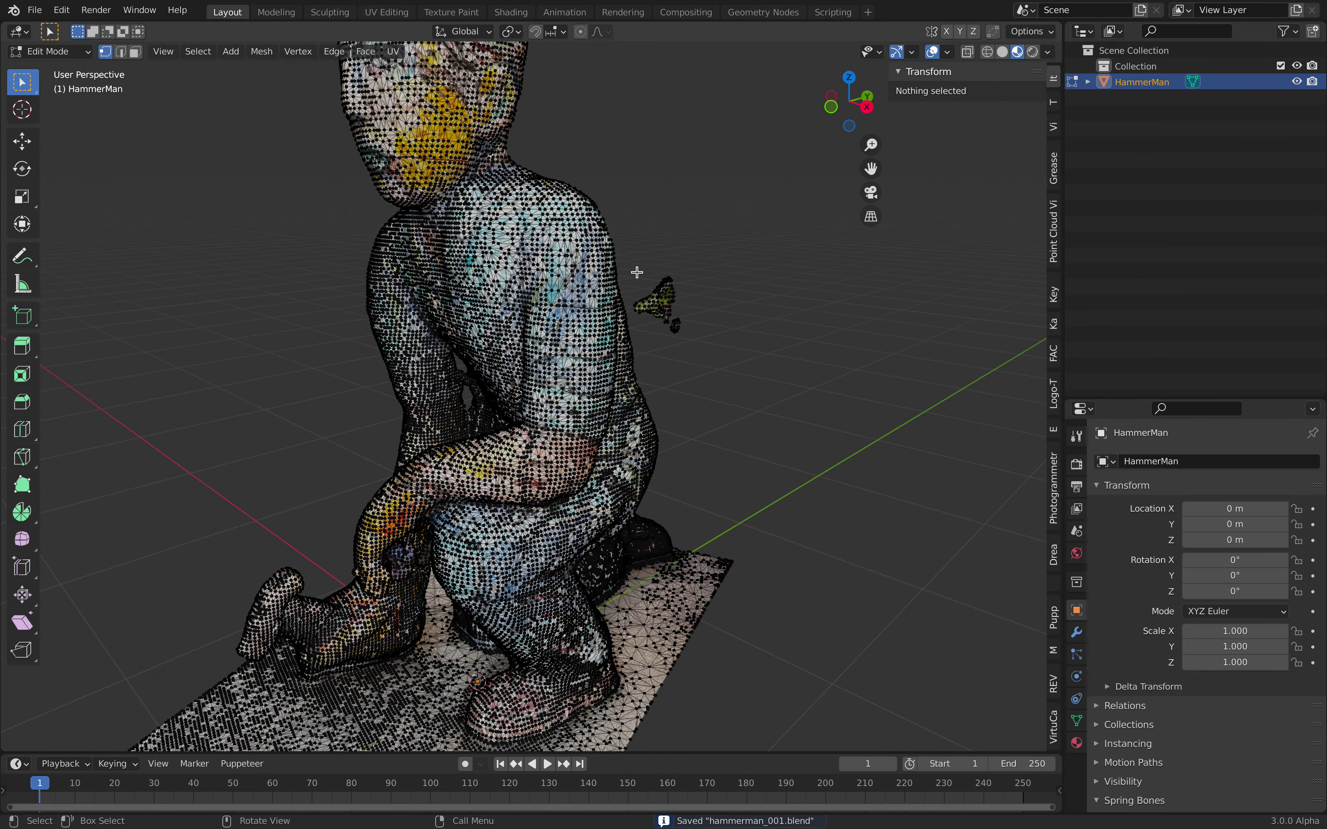
pyautogui.moveTo(634, 266); pyautogui.dragTo(724, 344)
pyautogui.scroll(1, 724, 344)
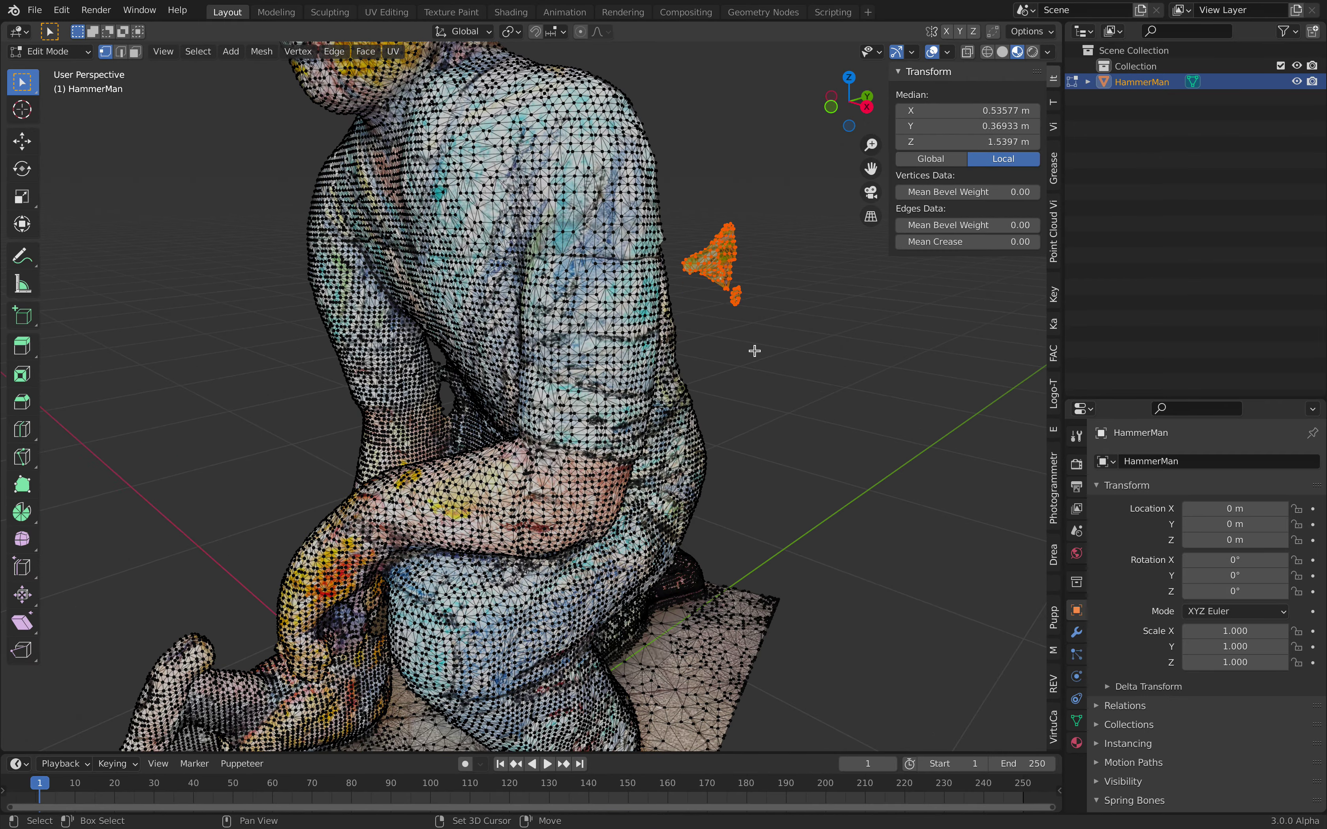
pyautogui.keyDown('shift'); pyautogui.moveTo(755, 351); pyautogui.dragTo(681, 379, button='middle'); pyautogui.keyUp('shift')
pyautogui.hotkey('alt', 'a')
# Lasso-select the floating mesh fragments behind the figure's back with X-ray on and delete their vertices.
pyautogui.moveTo(33, 96)
pyautogui.mouseDown()
pyautogui.moveTo(82, 122)
pyautogui.moveTo(103, 194)
pyautogui.mouseUp()
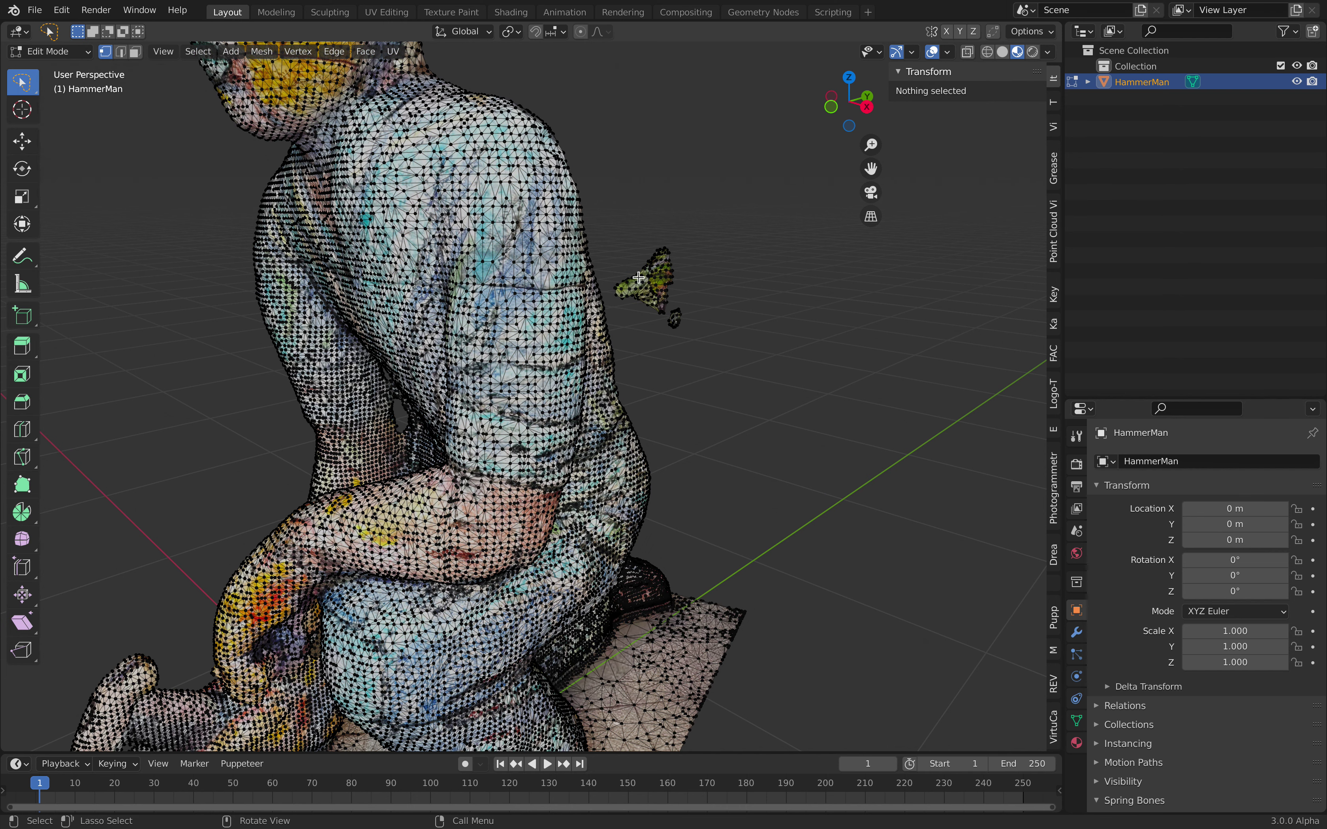
pyautogui.moveTo(601, 273)
pyautogui.mouseDown()
pyautogui.moveTo(630, 332)
pyautogui.moveTo(724, 213)
pyautogui.moveTo(617, 229)
pyautogui.moveTo(613, 324)
pyautogui.mouseUp()
pyautogui.hotkey('alt', 'a')
pyautogui.click(969, 54)
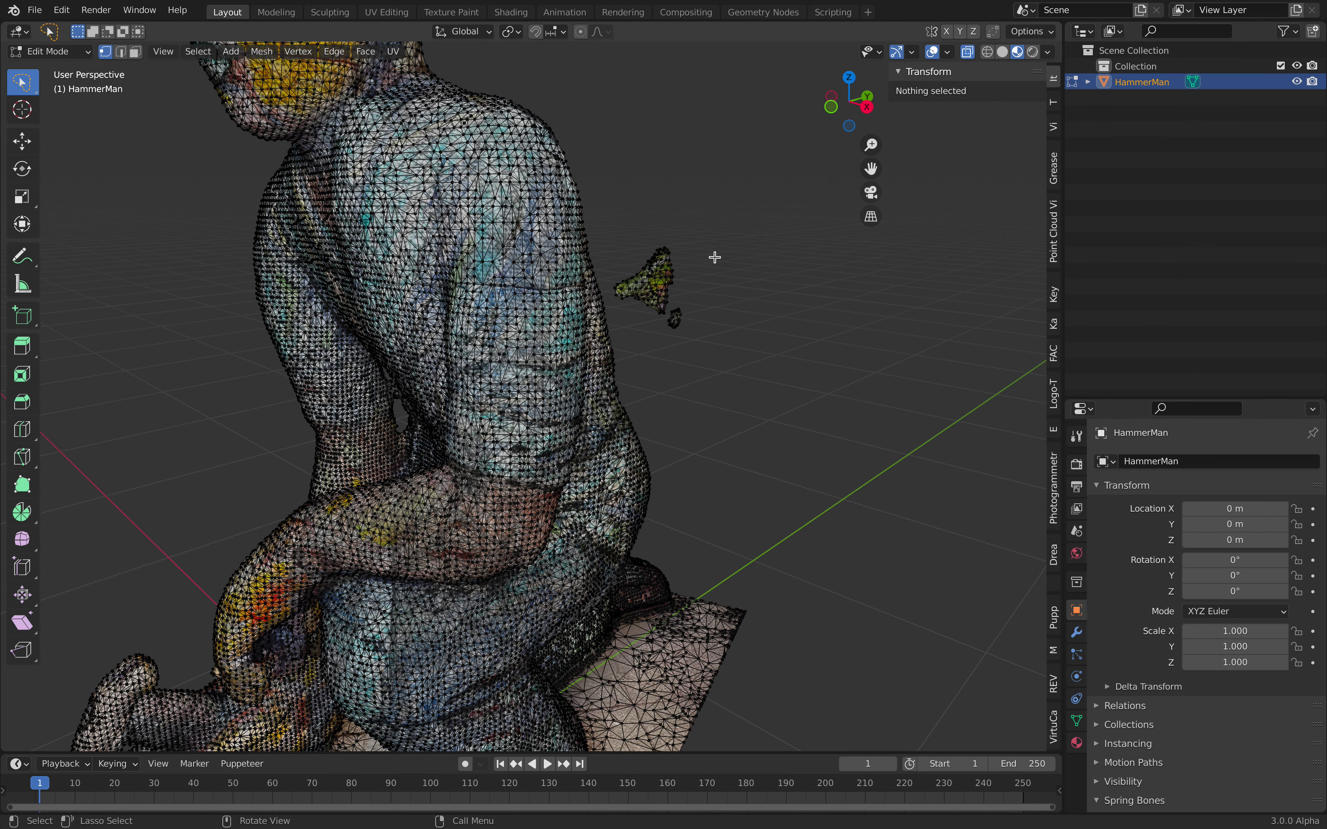
pyautogui.moveTo(609, 280)
pyautogui.mouseDown()
pyautogui.moveTo(631, 335)
pyautogui.moveTo(708, 192)
pyautogui.moveTo(672, 276)
pyautogui.mouseUp()
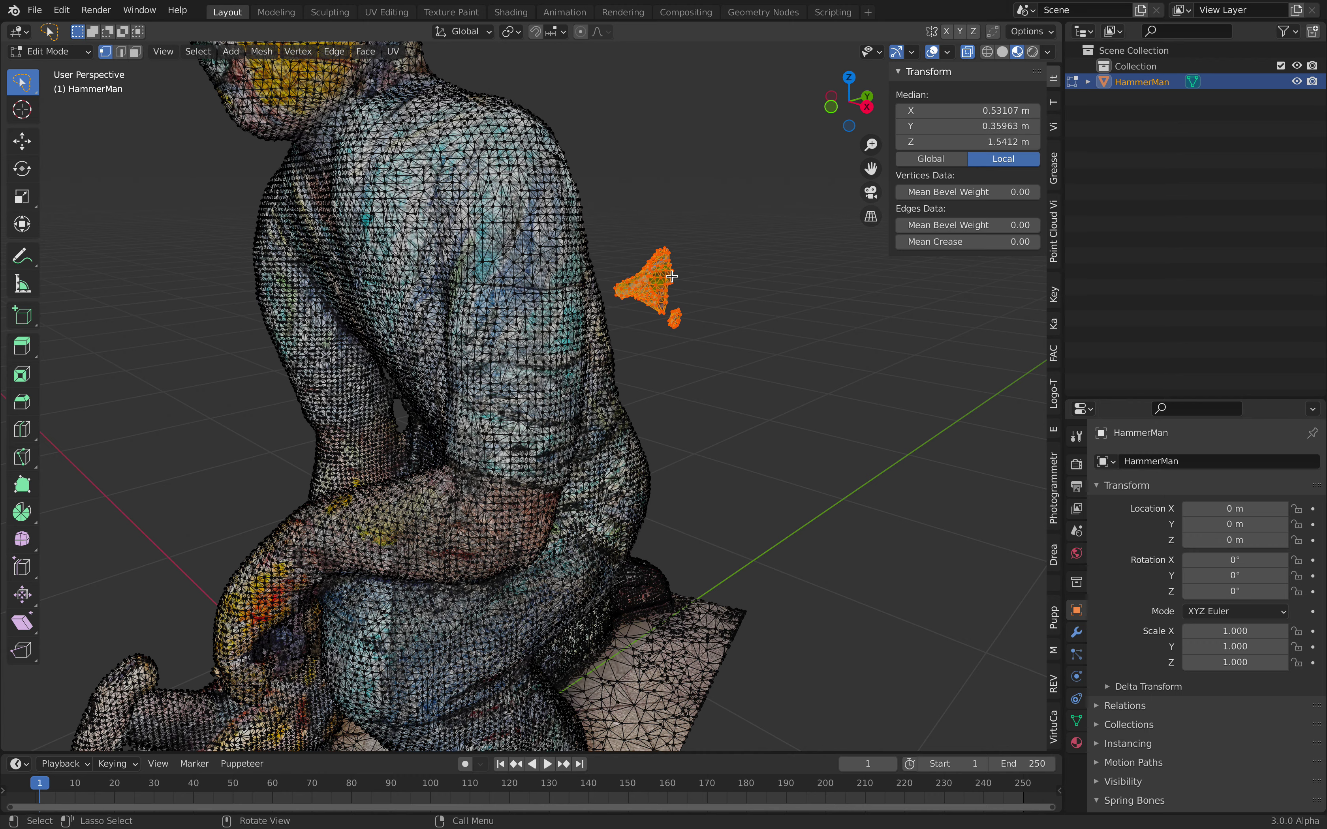
pyautogui.press('x')
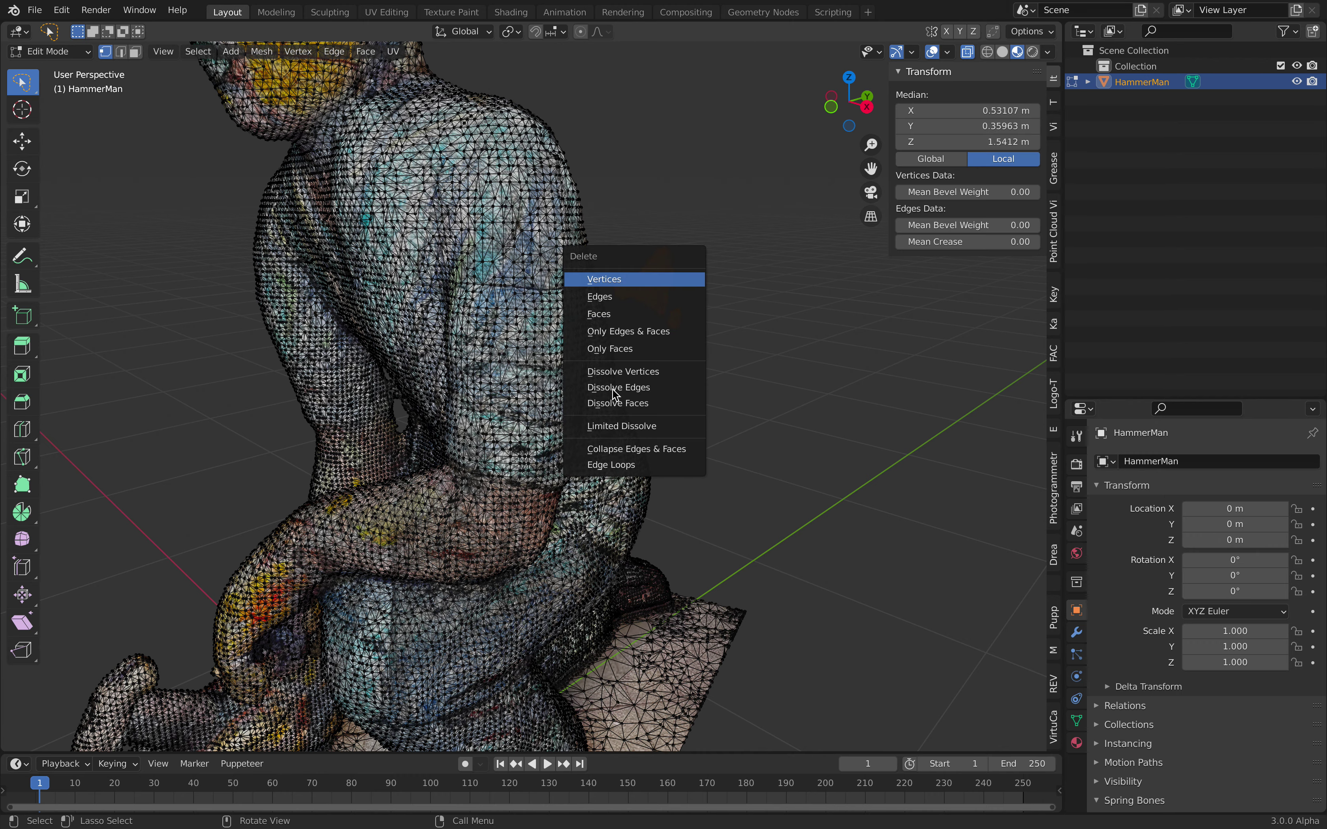
pyautogui.press('Return')
# Return to Object Mode, deselect HammerMan and save the file.
pyautogui.scroll(-5, 613, 389)
pyautogui.moveTo(613, 389); pyautogui.dragTo(503, 356, button='middle')
pyautogui.press('Tab')
pyautogui.click(45, 54)
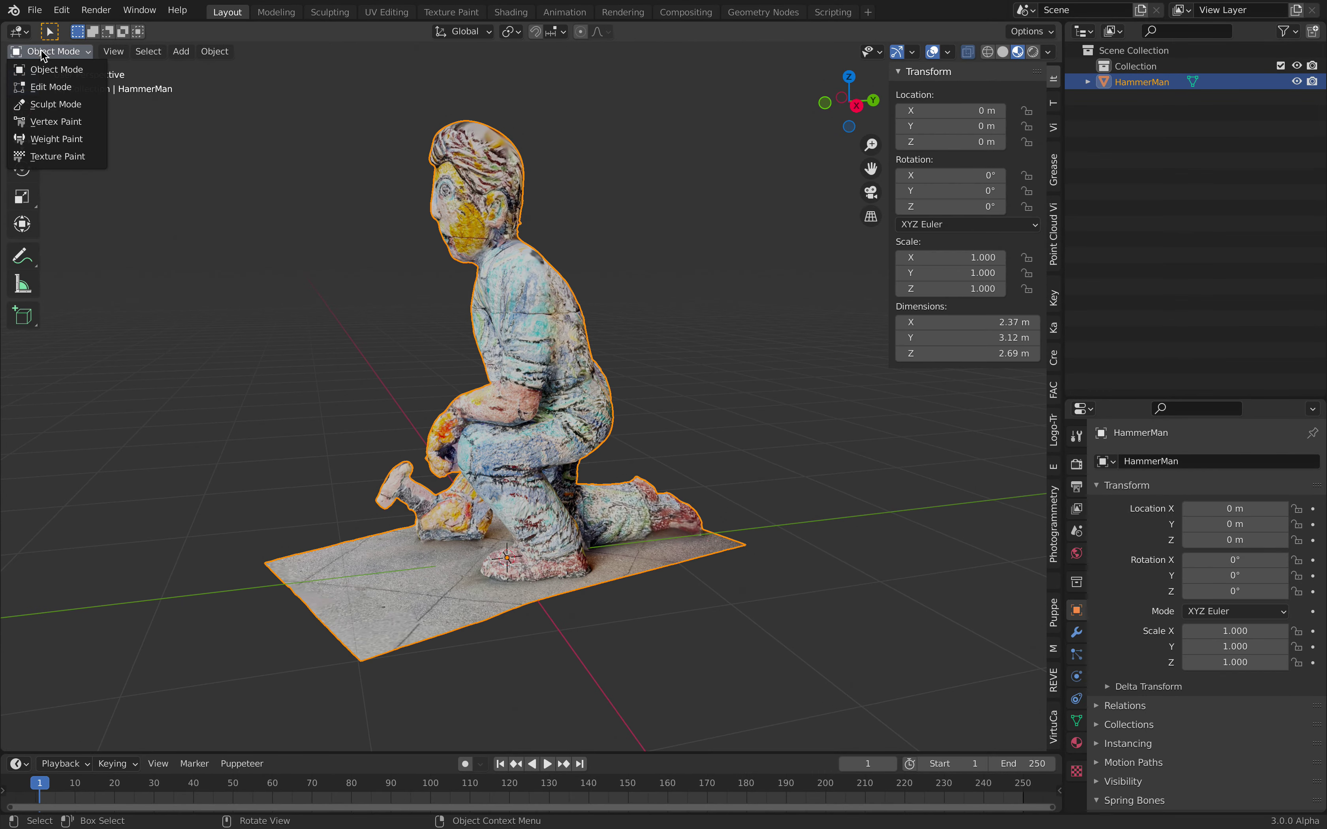
pyautogui.click(607, 214)
pyautogui.moveTo(580, 213); pyautogui.dragTo(621, 299, button='middle')
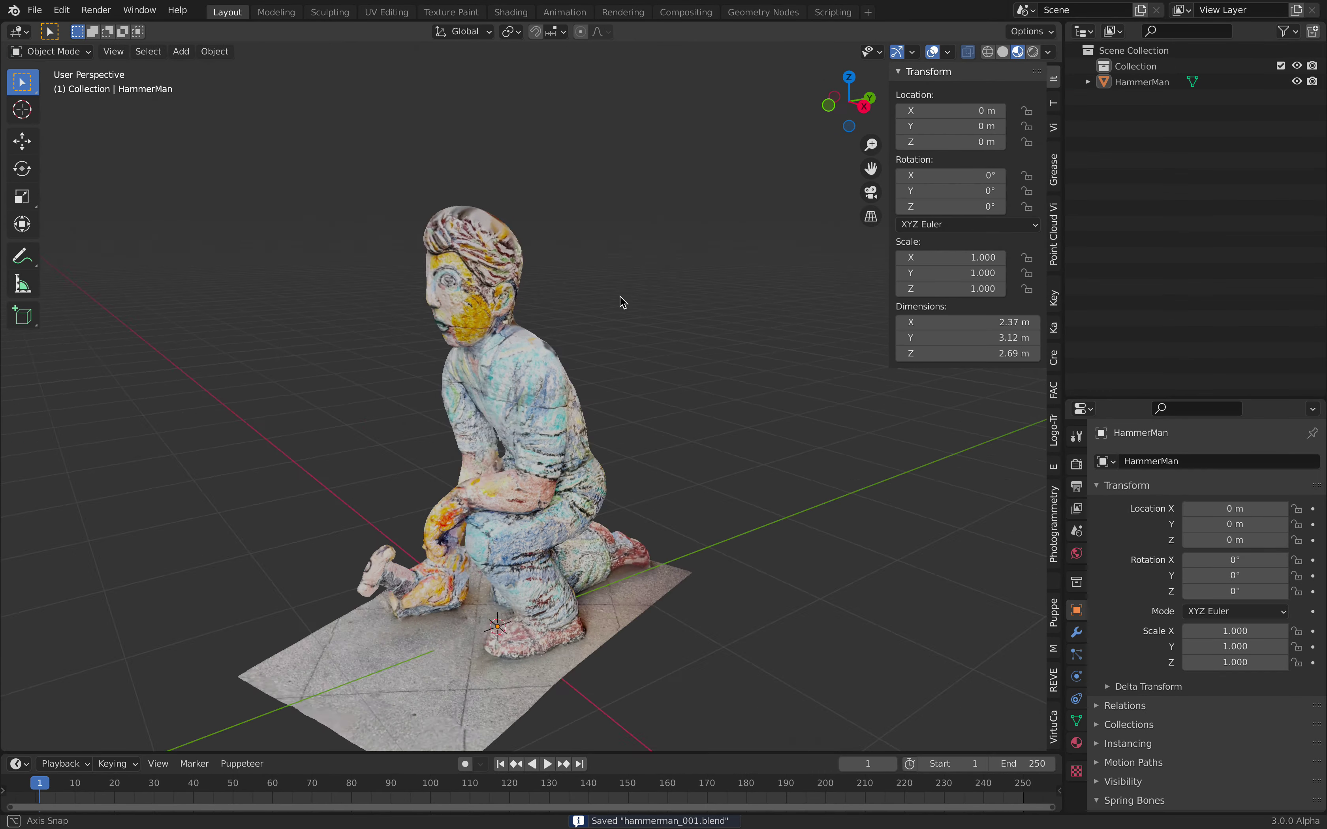
# Examine HammerMan's head and upper body up close, including the mesh in Edit Mode.
pyautogui.scroll(5, 622, 299)
pyautogui.press('z')
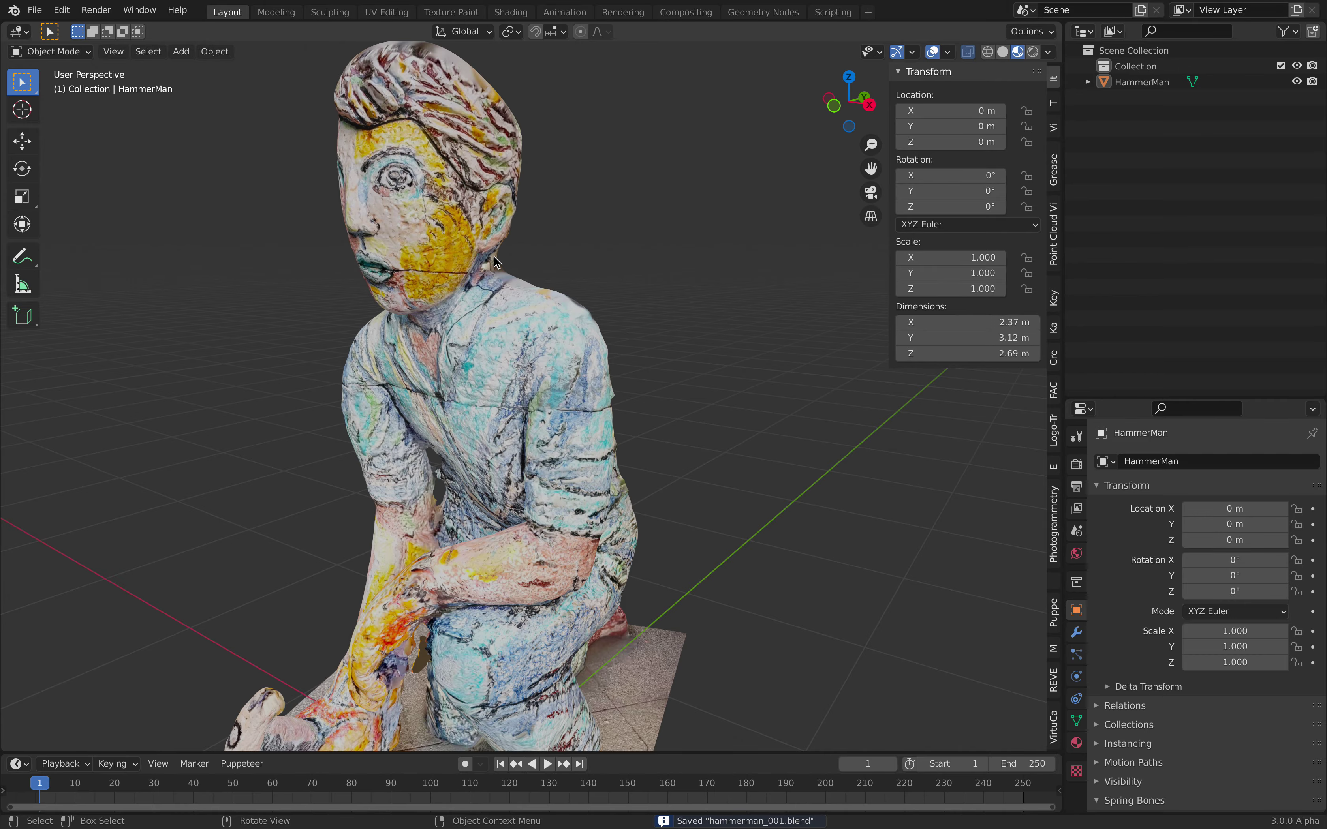
pyautogui.click(494, 255)
pyautogui.press('Tab')
pyautogui.moveTo(462, 249); pyautogui.dragTo(575, 302, button='middle')
pyautogui.press('Tab')
pyautogui.scroll(-2, 573, 306)
pyautogui.scroll(-3, 615, 266)
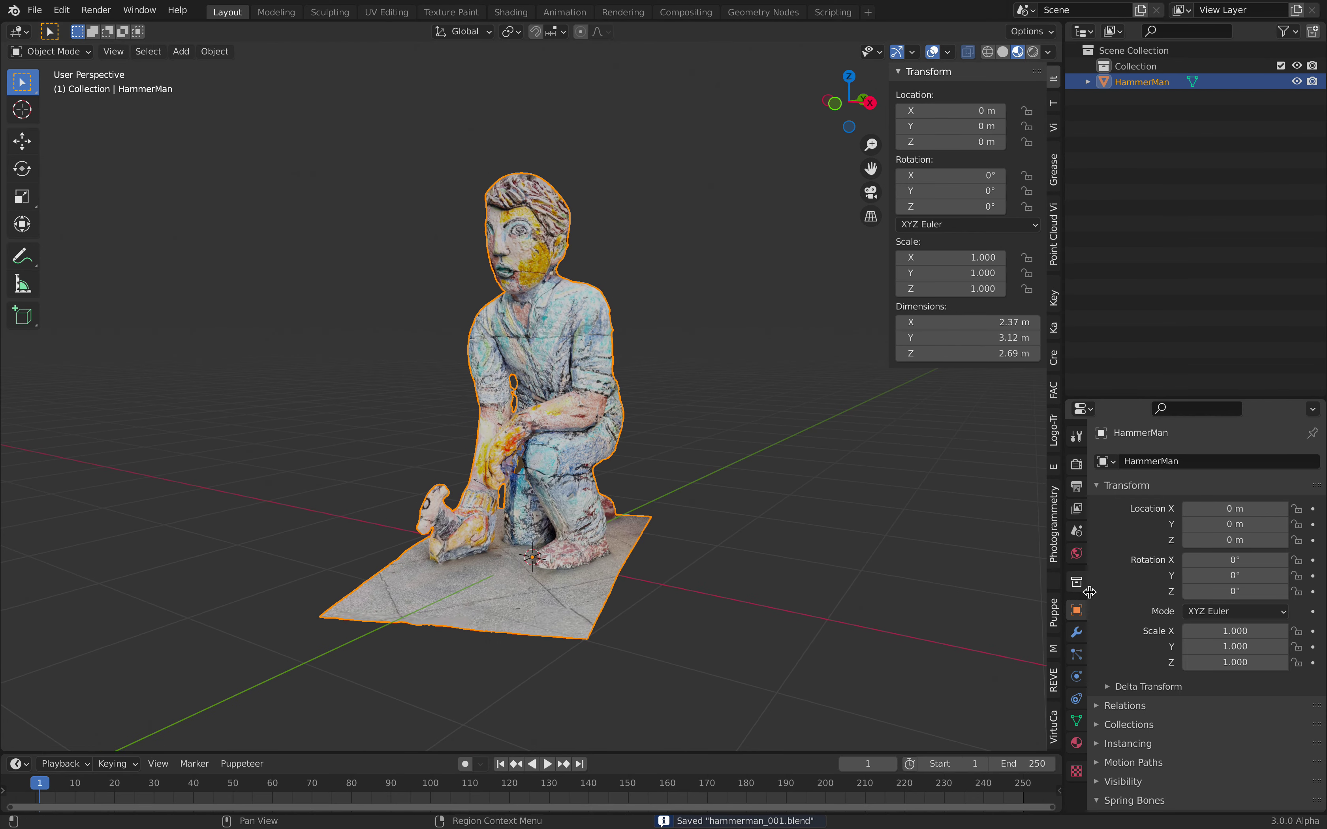
# Save a new version of the file on the Desktop as hammerman_002.blend.
pyautogui.click(34, 10)
pyautogui.click(58, 116)
pyautogui.click(37, 11)
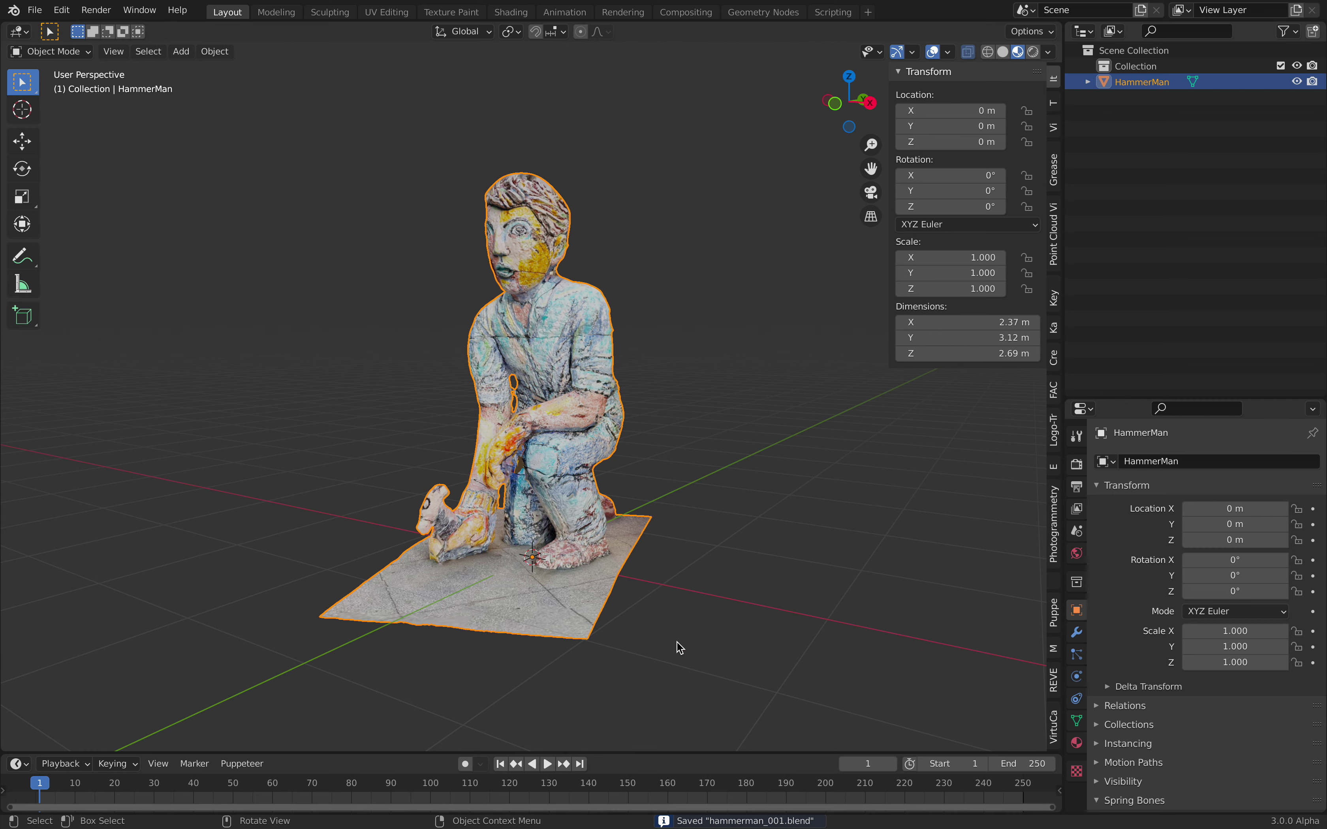
pyautogui.press('shift+super+s')
pyautogui.click(855, 794)
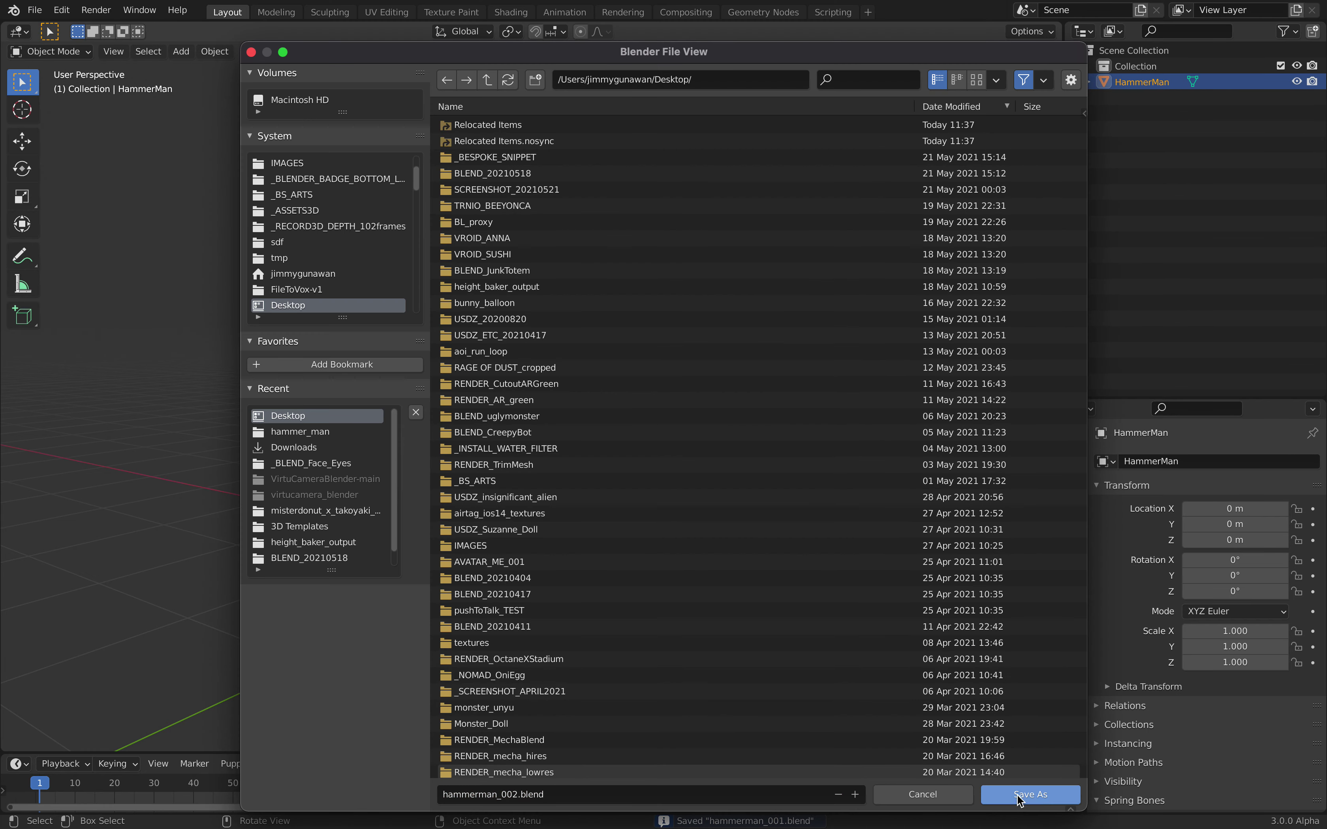
pyautogui.press('Return')
# Add a Decimate modifier to HammerMan with a ratio of 0.1 and apply it.
pyautogui.click(1077, 632)
pyautogui.click(1149, 462)
pyautogui.click(1148, 464)
pyautogui.click(1149, 461)
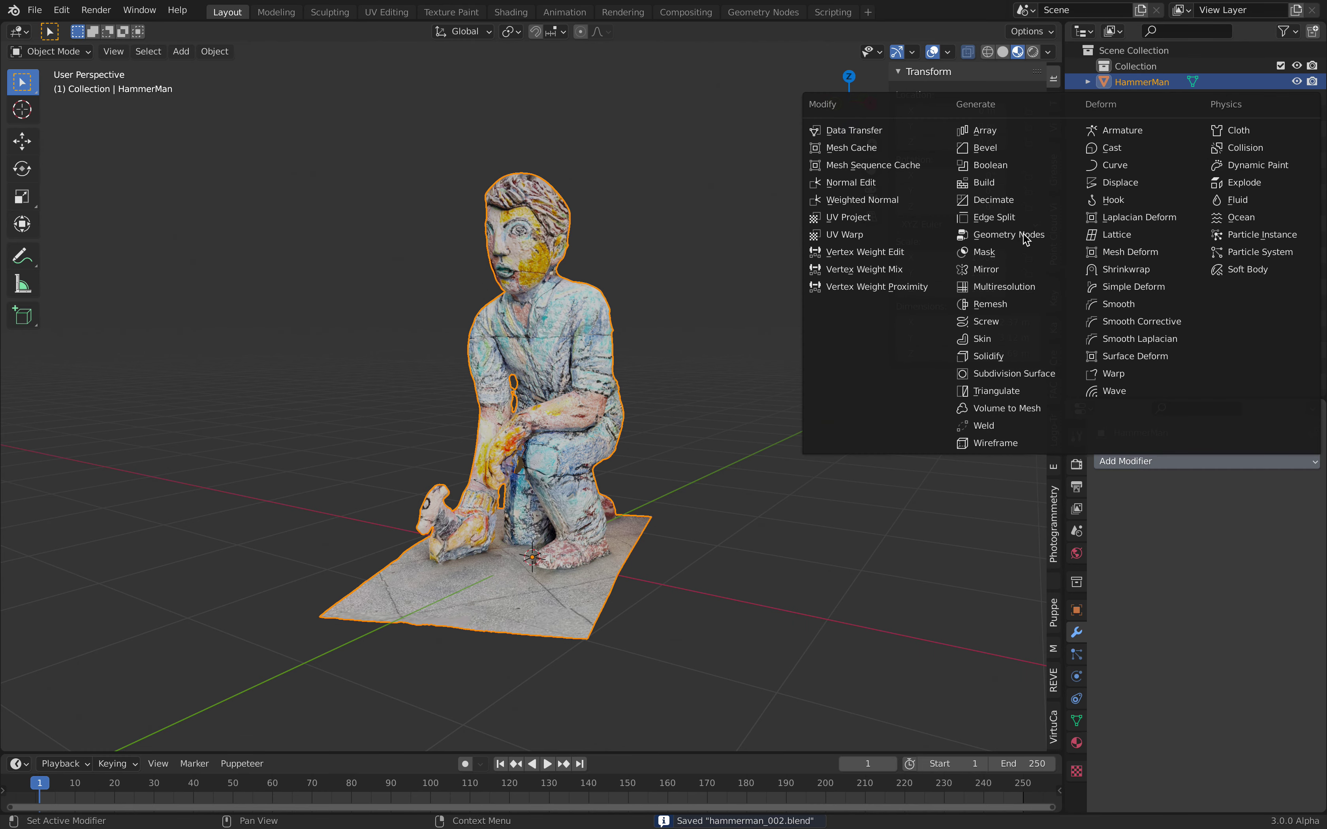
pyautogui.click(1019, 207)
pyautogui.click(1218, 570)
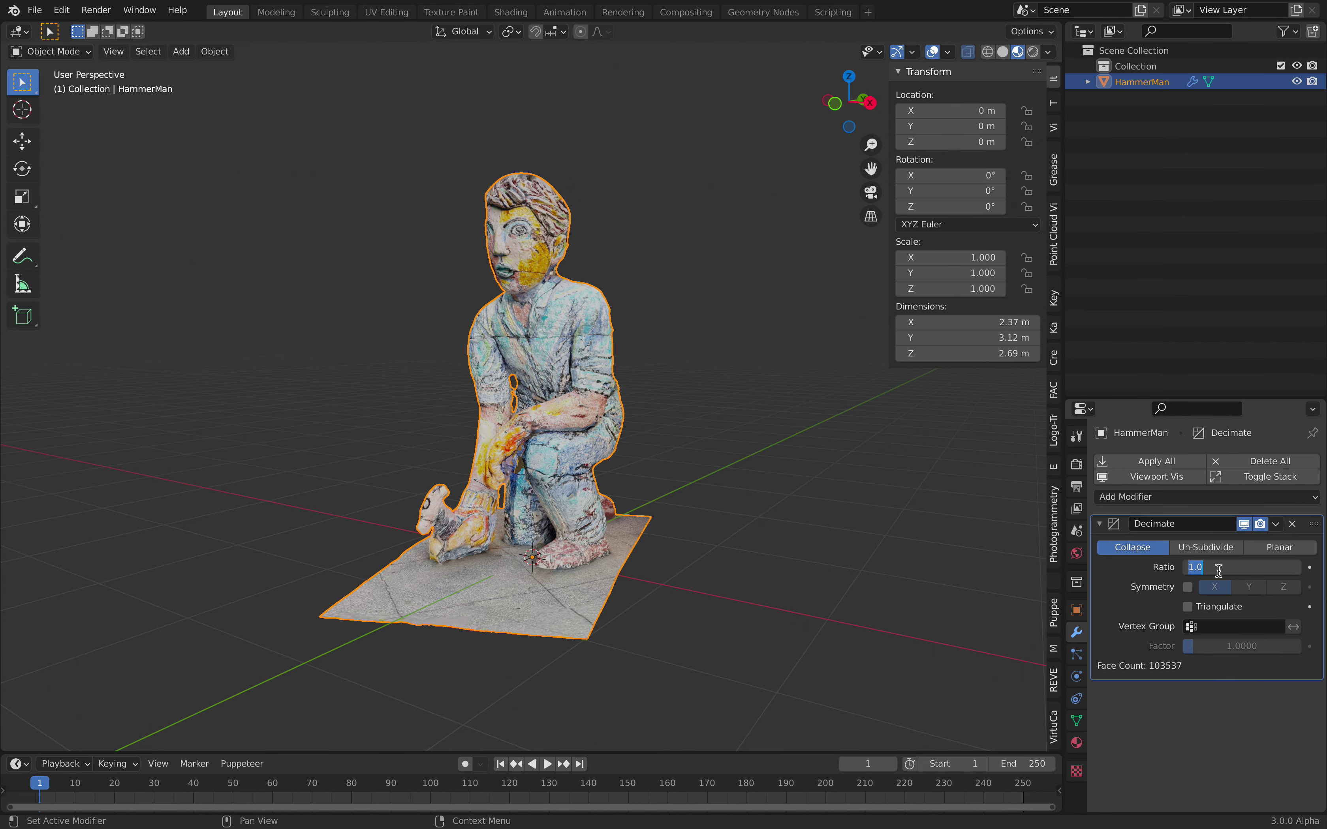
pyautogui.press('Return')
pyautogui.moveTo(598, 280); pyautogui.dragTo(657, 288, button='middle')
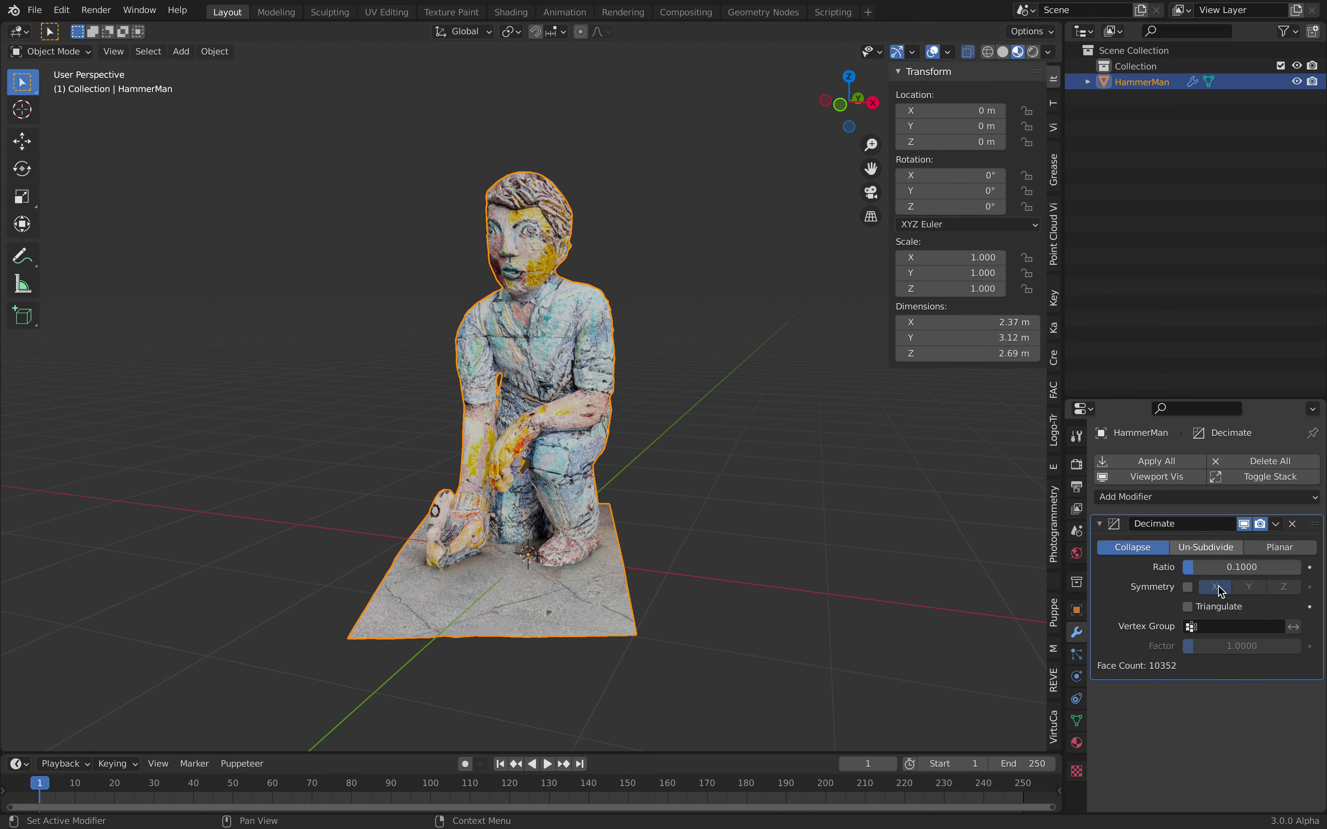
pyautogui.scroll(3, 679, 456)
pyautogui.click(1166, 462)
# Level HammerMan in the front view by rotating it about 1.23° around Y and shifting it about 0.009 m in X and -0.013 m in Z.
pyautogui.moveTo(683, 418); pyautogui.dragTo(603, 438, button='middle')
pyautogui.click(840, 104)
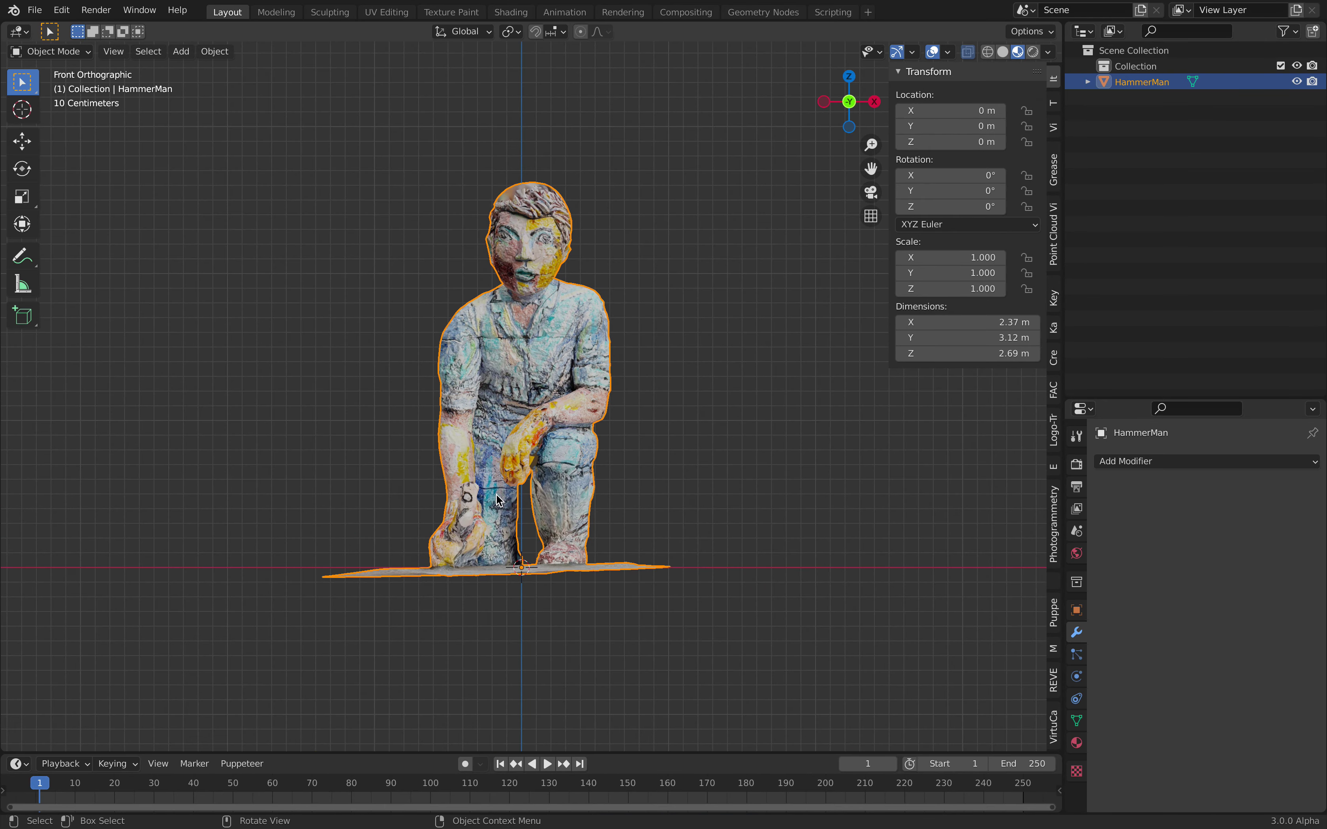
pyautogui.scroll(3, 496, 497)
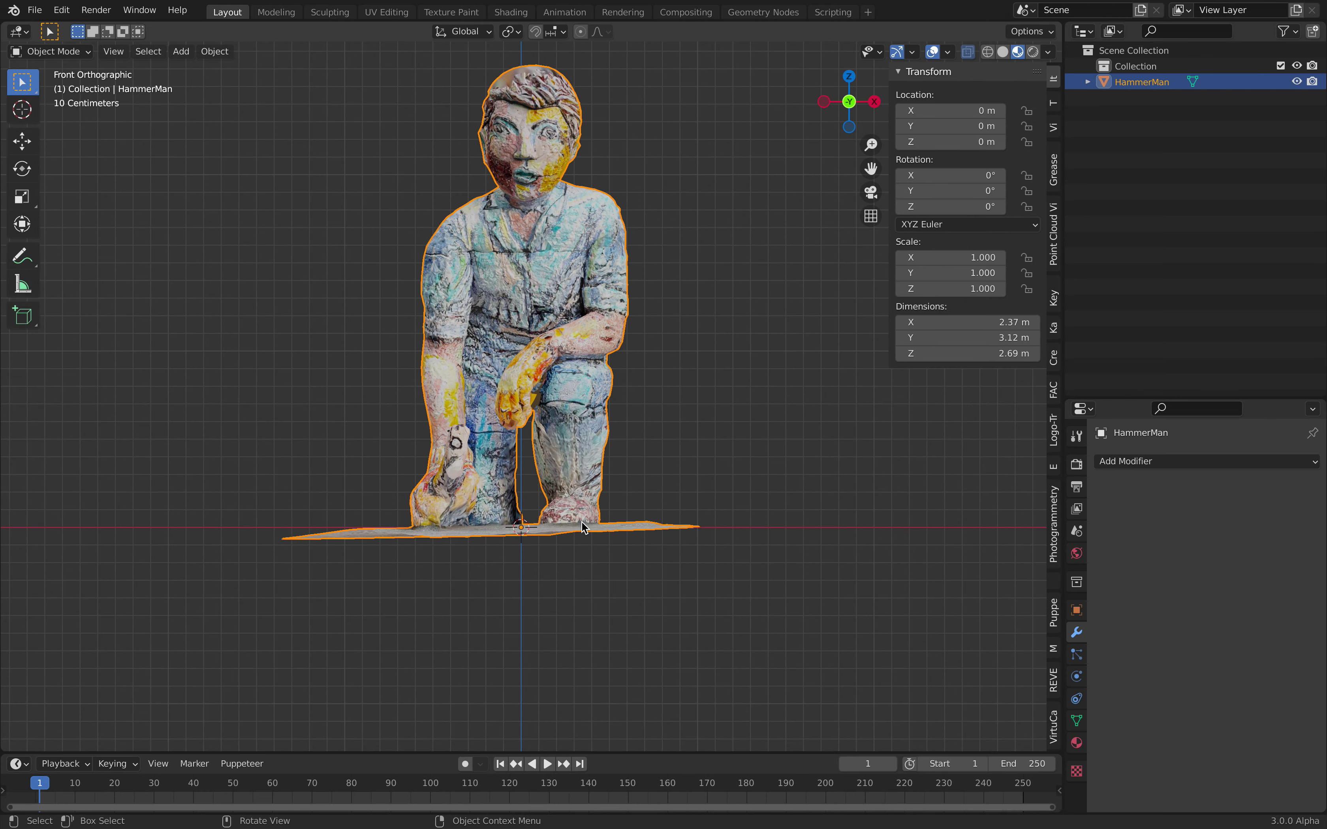
pyautogui.press('g')
pyautogui.click(704, 495)
pyautogui.press('r')
pyautogui.click(706, 497)
pyautogui.press('g')
pyautogui.click(704, 495)
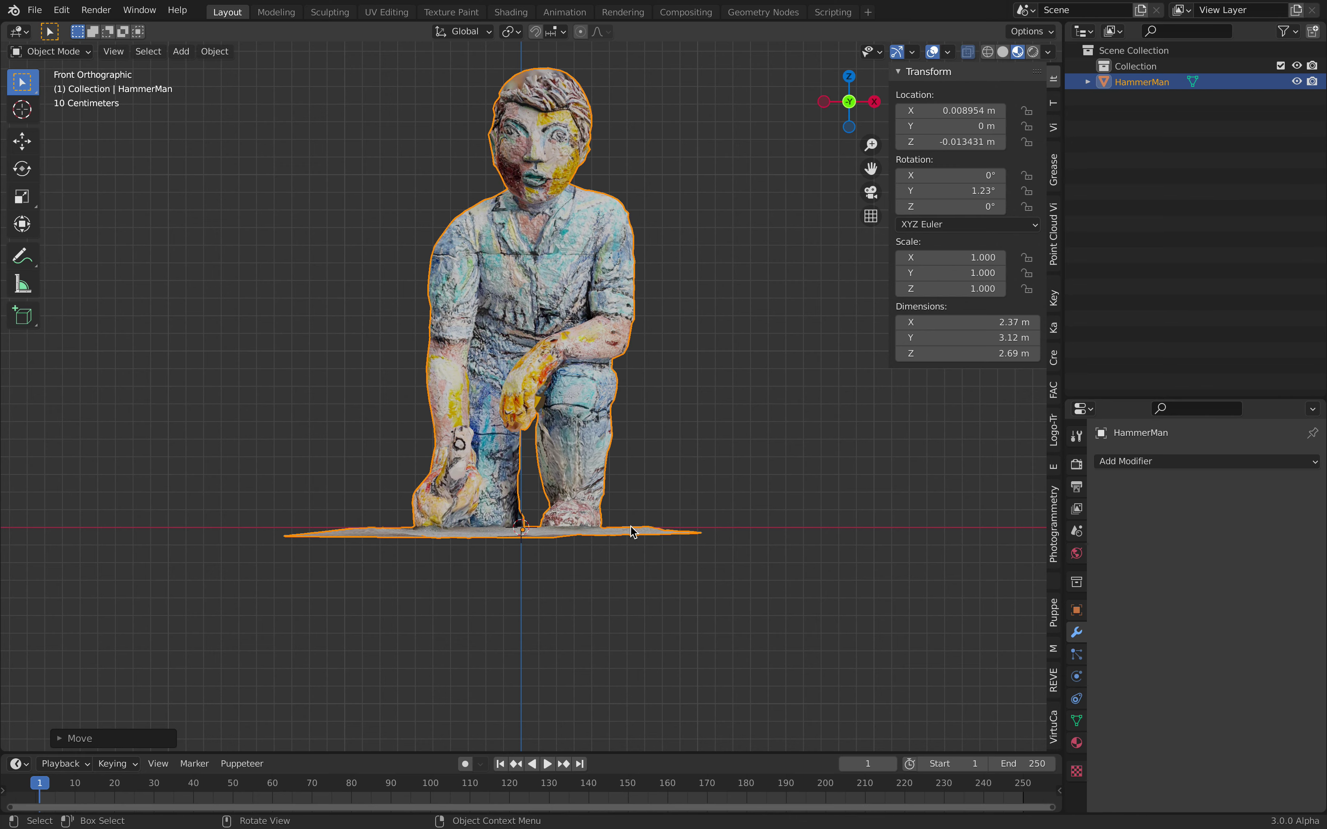
# Select the ground-plane vertices beneath HammerMan in Edit Mode with X-ray on and delete them.
pyautogui.press('Tab')
pyautogui.click(968, 53)
pyautogui.click(968, 53)
pyautogui.moveTo(268, 526); pyautogui.dragTo(860, 644)
pyautogui.press('x')
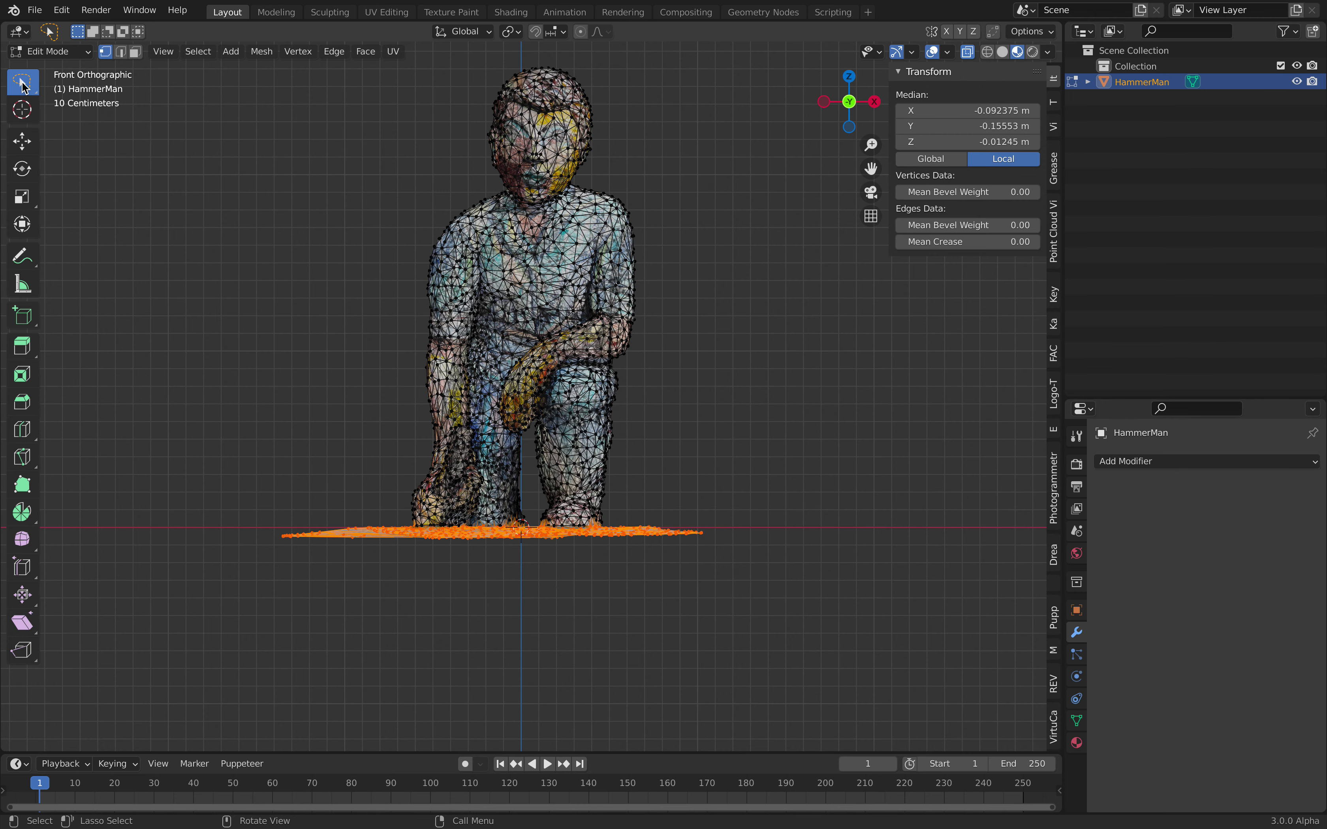
pyautogui.moveTo(23, 86); pyautogui.dragTo(49, 114)
pyautogui.press('a')
pyautogui.press('a')
pyautogui.moveTo(276, 528); pyautogui.dragTo(779, 618)
pyautogui.press('x')
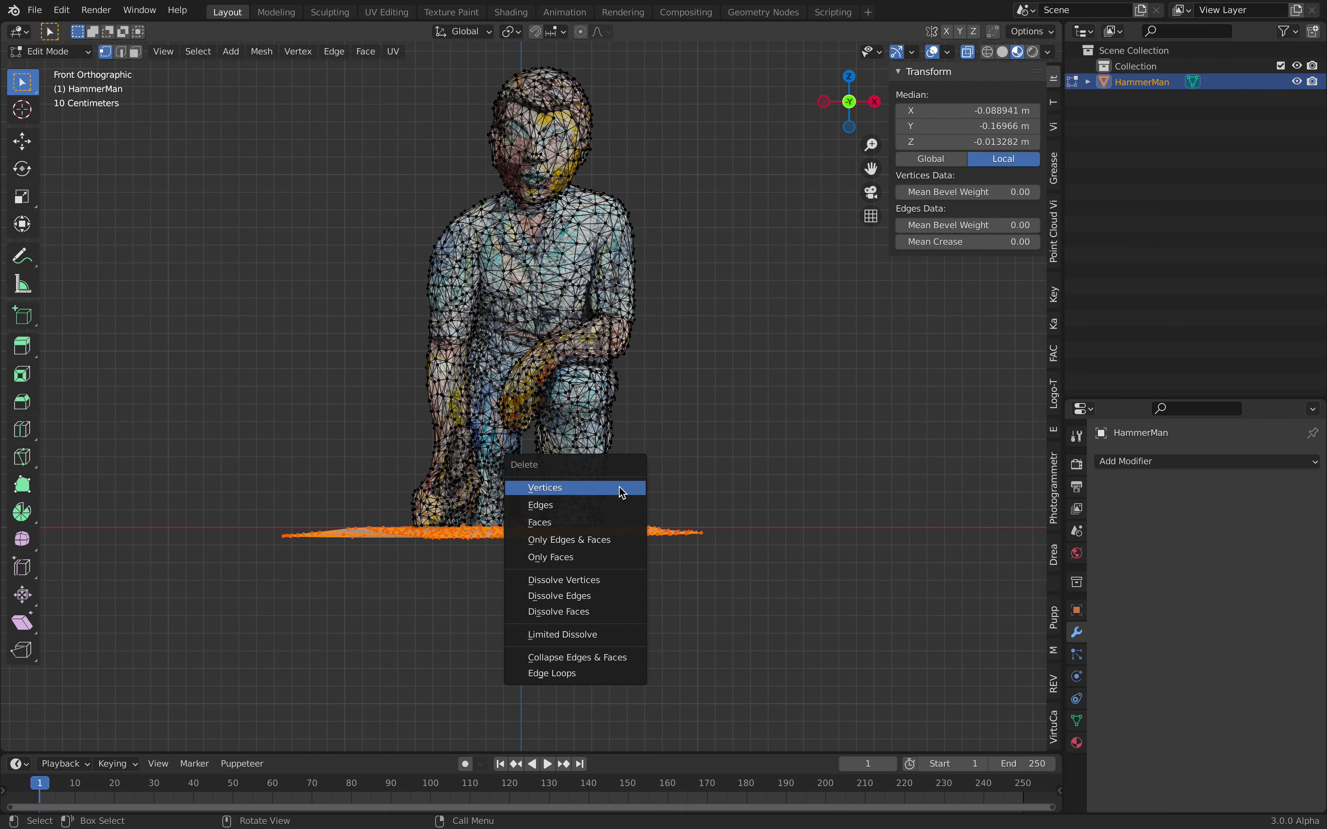
pyautogui.click(543, 488)
# Check HammerMan's underside in Edit Mode, return to Object Mode and save the file.
pyautogui.press('Tab')
pyautogui.moveTo(689, 404); pyautogui.dragTo(600, 391, button='middle')
pyautogui.press('Tab')
pyautogui.press('a')
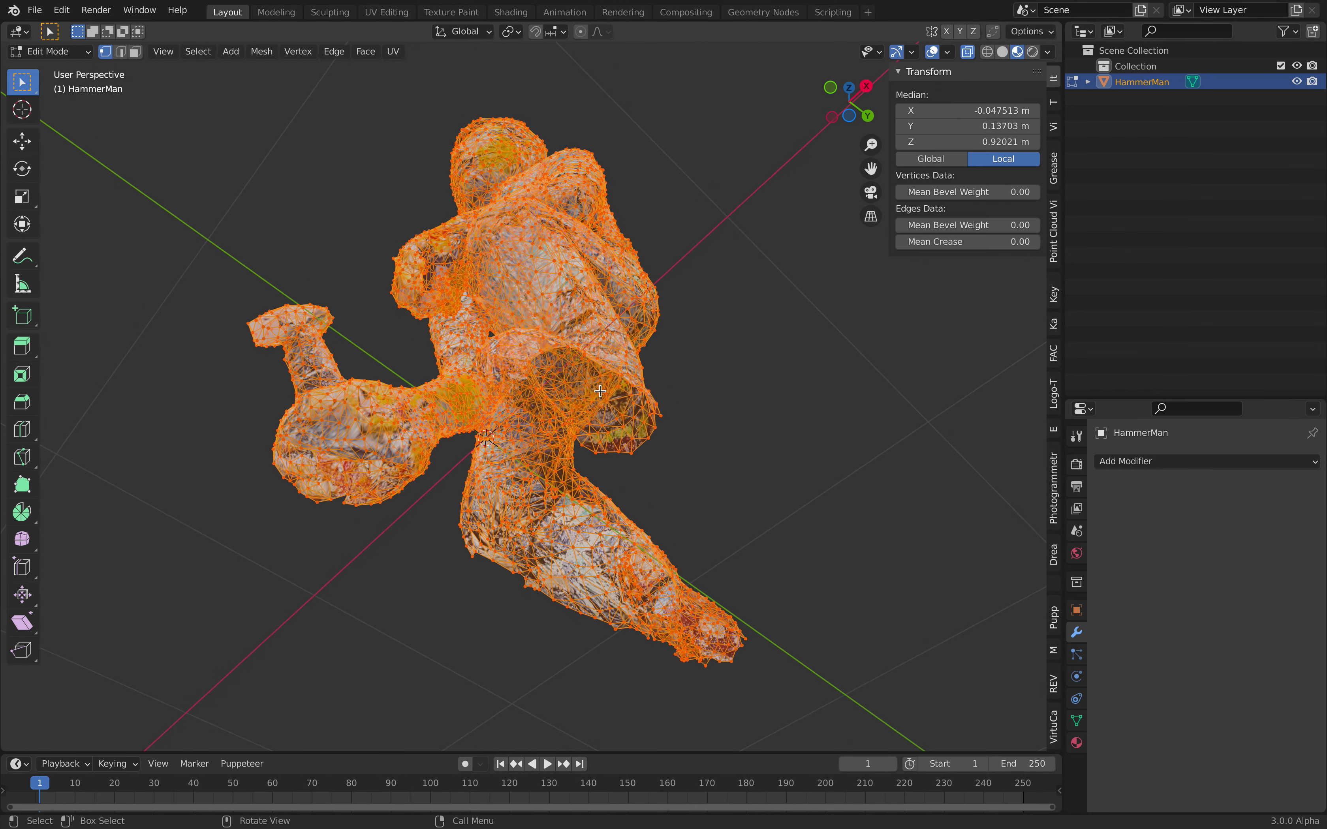
pyautogui.moveTo(693, 201); pyautogui.dragTo(647, 302, button='middle')
pyautogui.press('Tab')
pyautogui.click(682, 320)
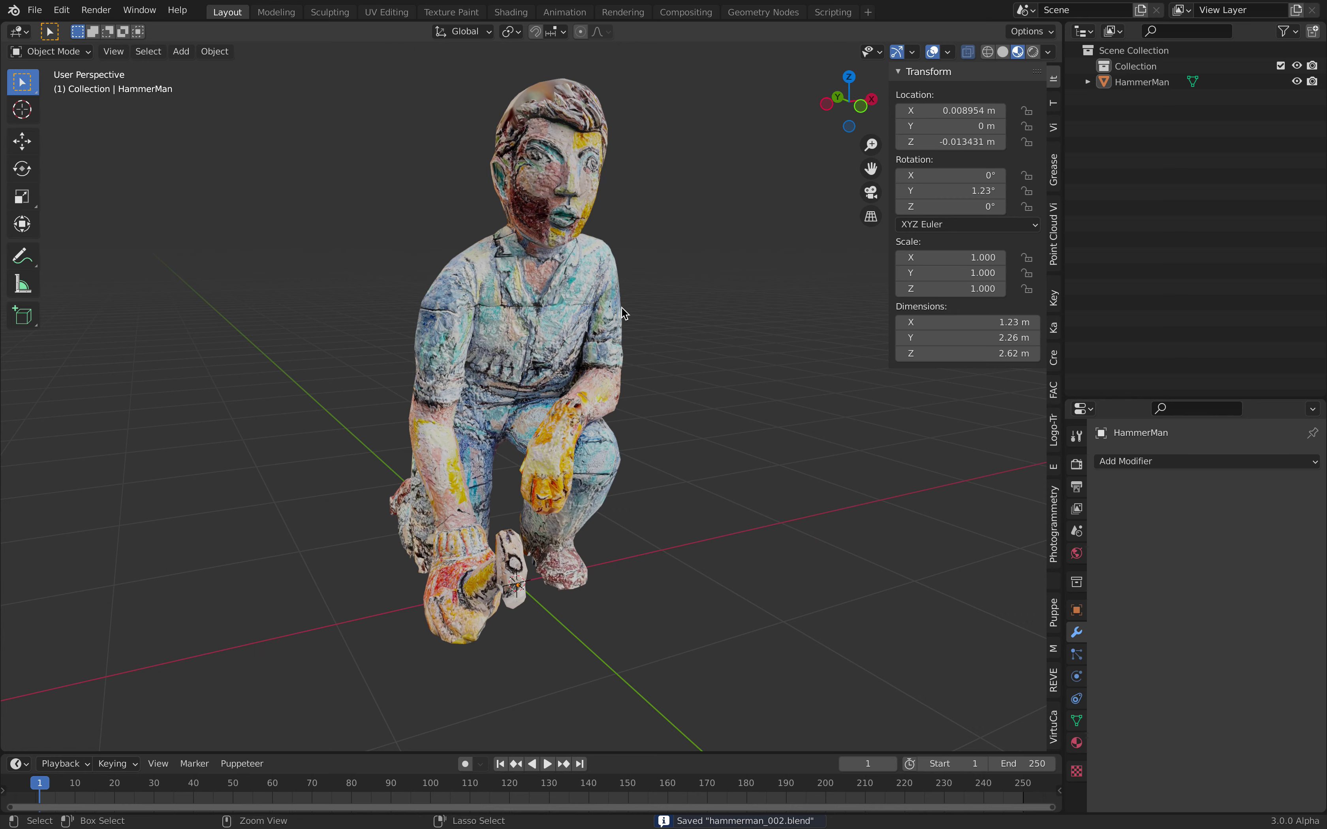
pyautogui.hotkey('ctrl', 's')
# Apply HammerMan's transforms and save the file.
pyautogui.scroll(-3, 673, 288)
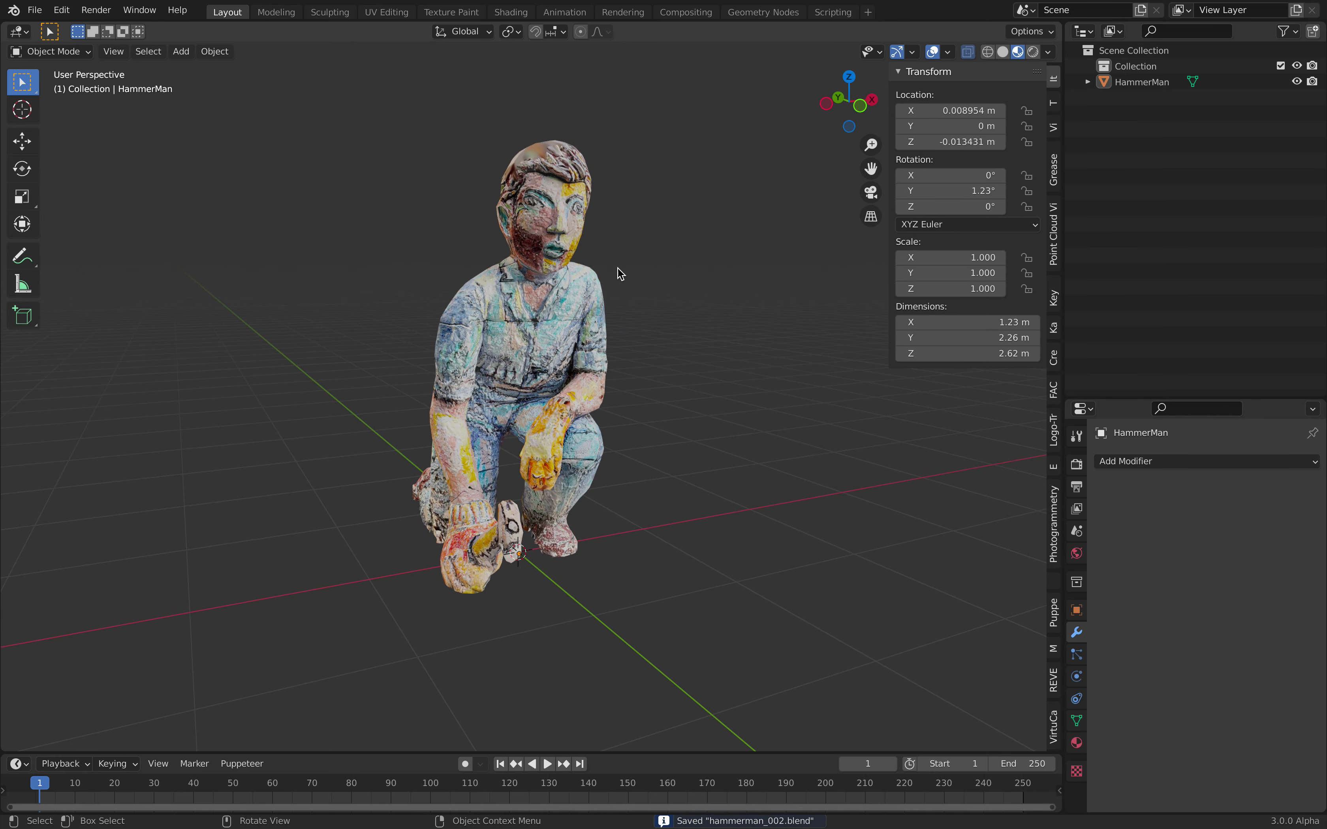
pyautogui.click(597, 282)
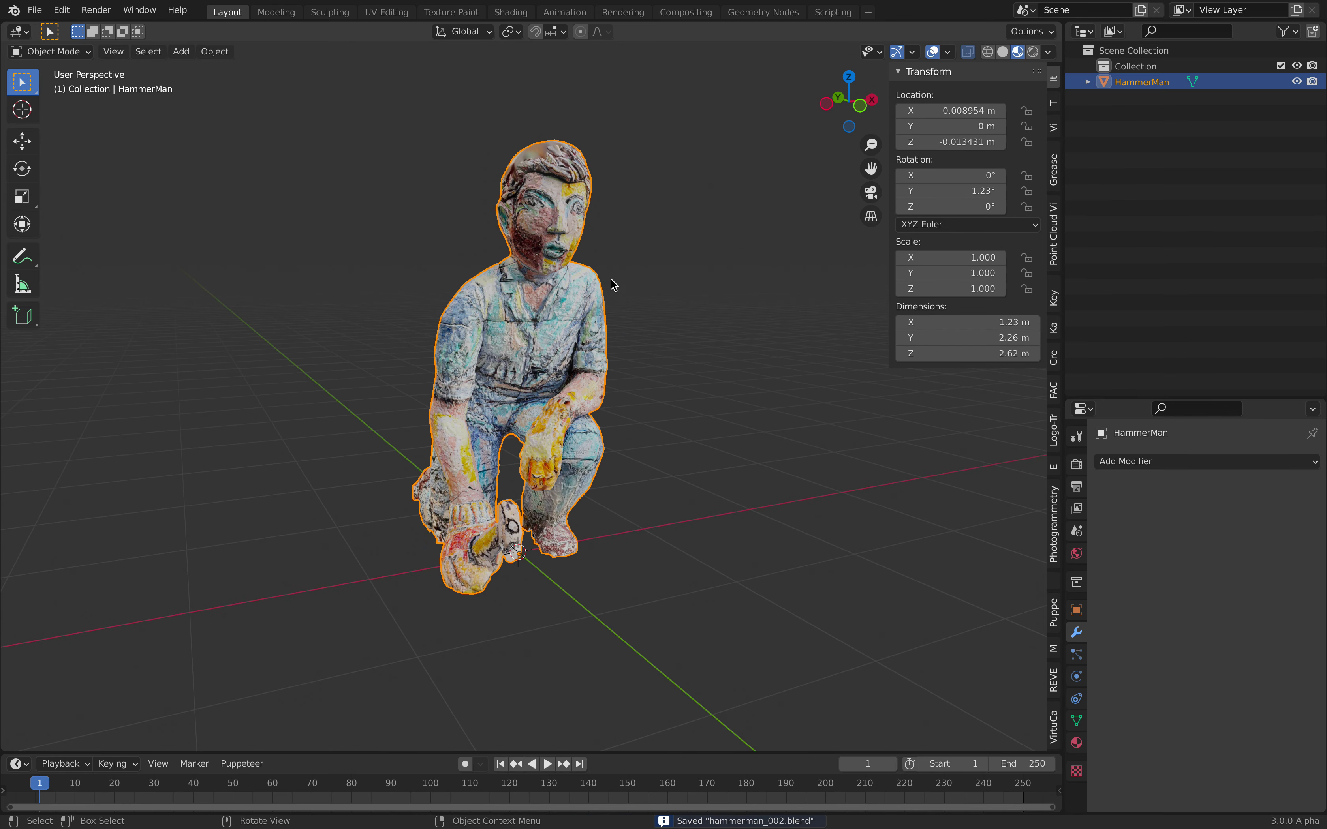
pyautogui.hotkey('ctrl', 'a')
pyautogui.click(660, 284)
pyautogui.hotkey('ctrl', 's')
# Hide the sidebar and add an armature at the world origin.
pyautogui.click(860, 260)
pyautogui.press('n')
pyautogui.moveTo(678, 276); pyautogui.dragTo(721, 317, button='middle')
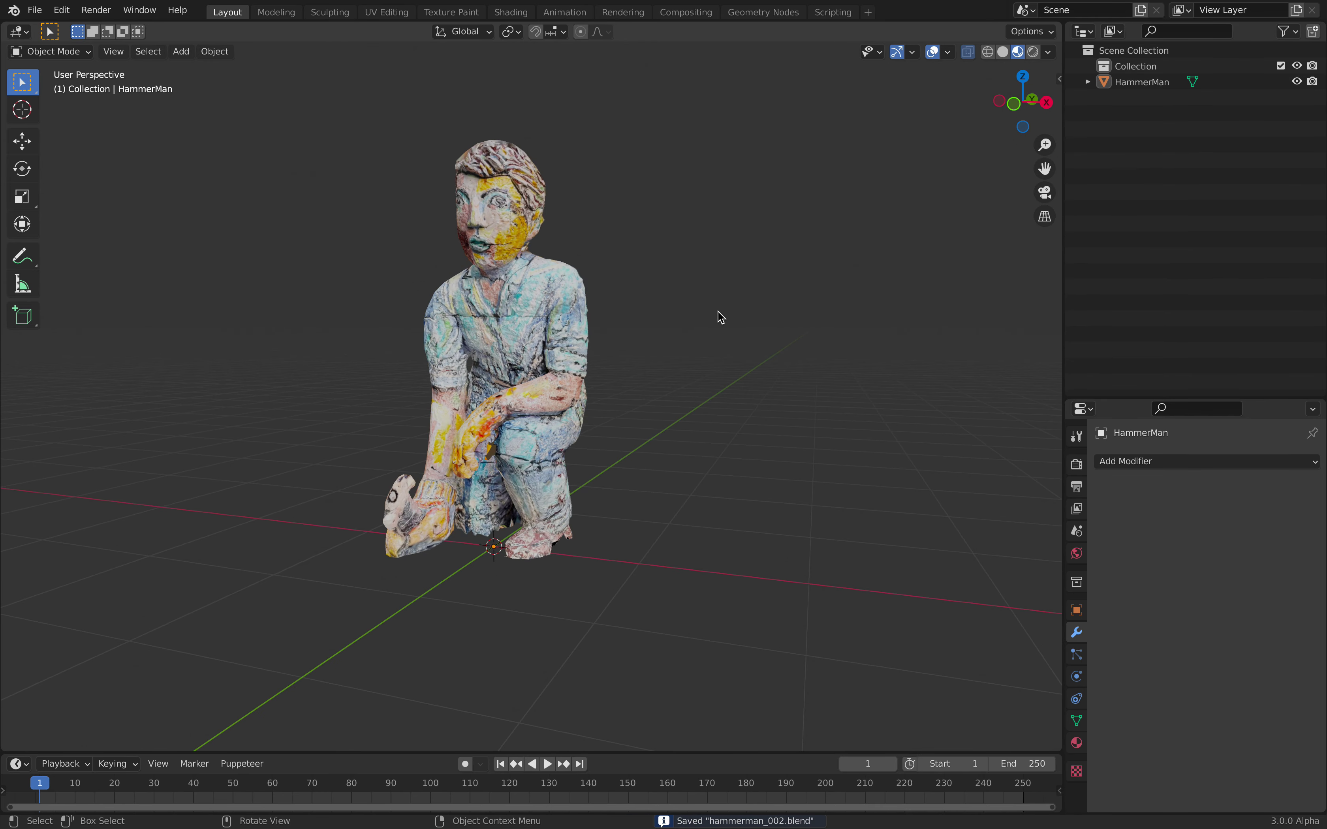
pyautogui.hotkey('shift', 'a')
pyautogui.moveTo(705, 358)
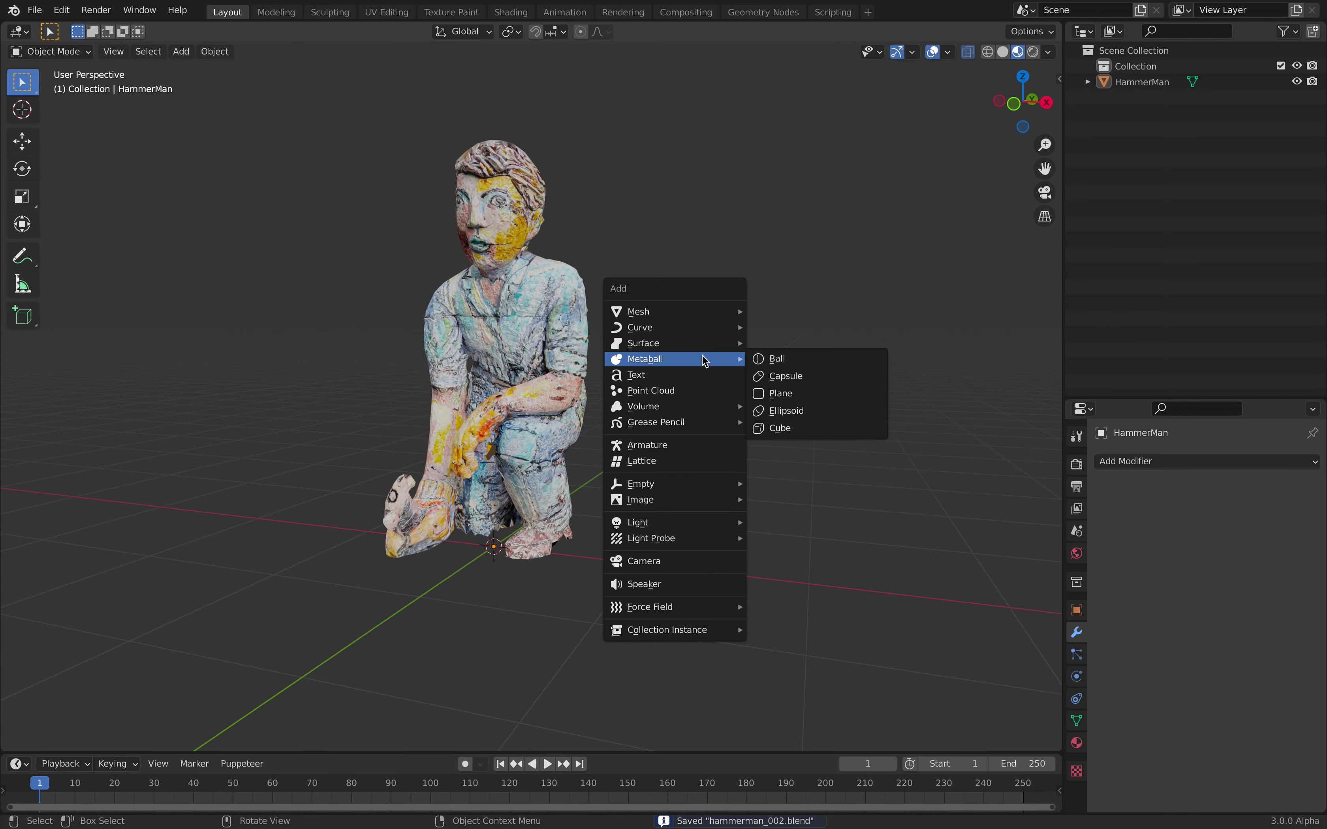
pyautogui.click(647, 445)
# Try to move the armature along the Y axis in the right orthographic view.
pyautogui.moveTo(631, 450); pyautogui.dragTo(799, 303, button='middle')
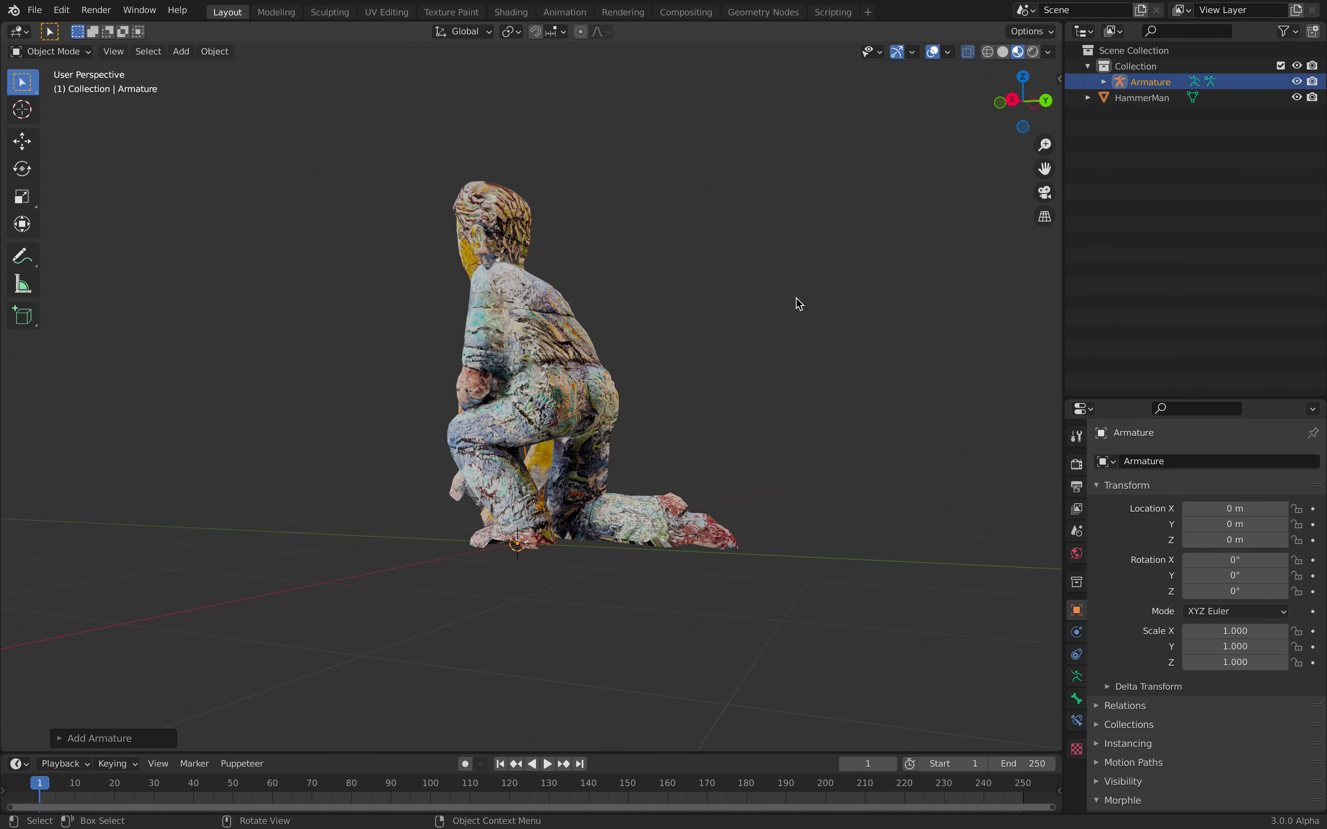
pyautogui.click(1012, 100)
pyautogui.press('g')
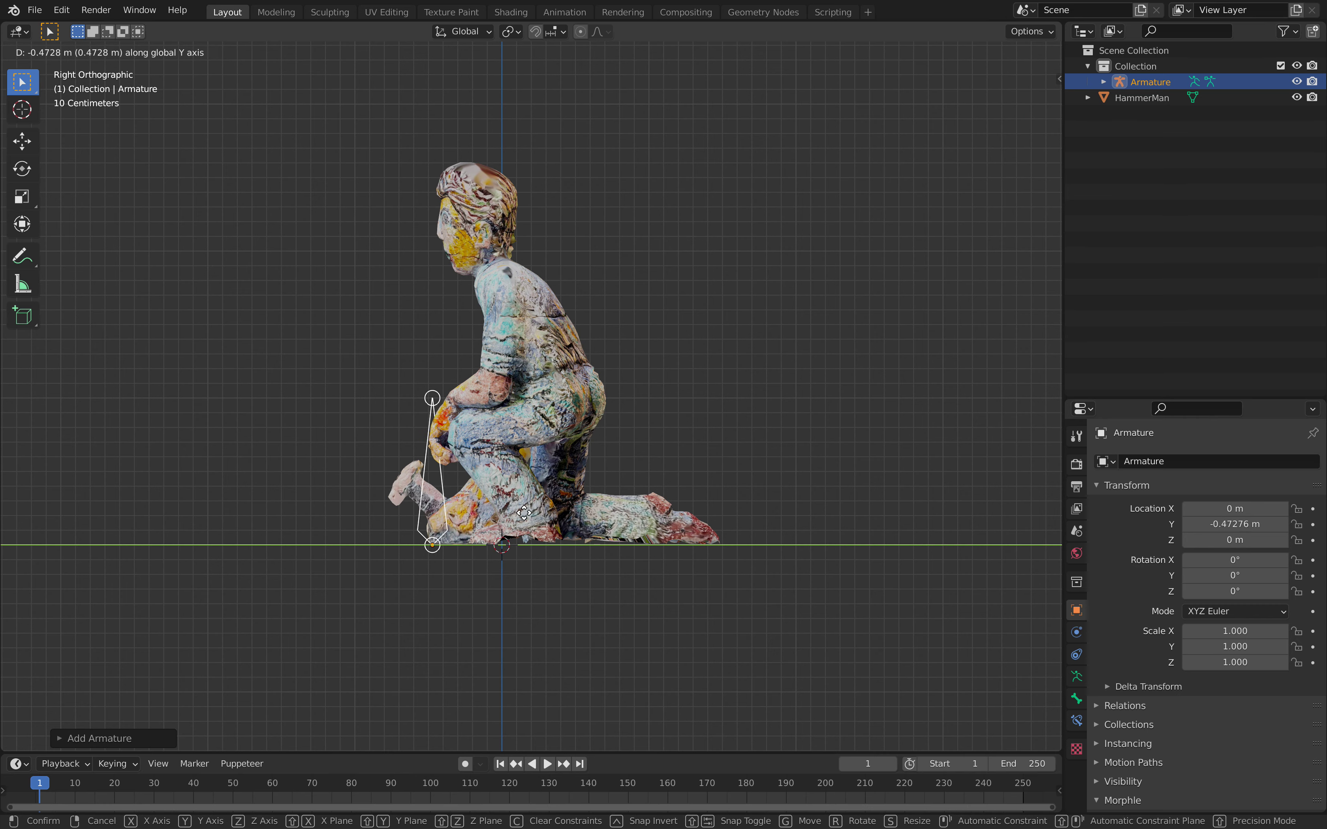
pyautogui.press('Escape')
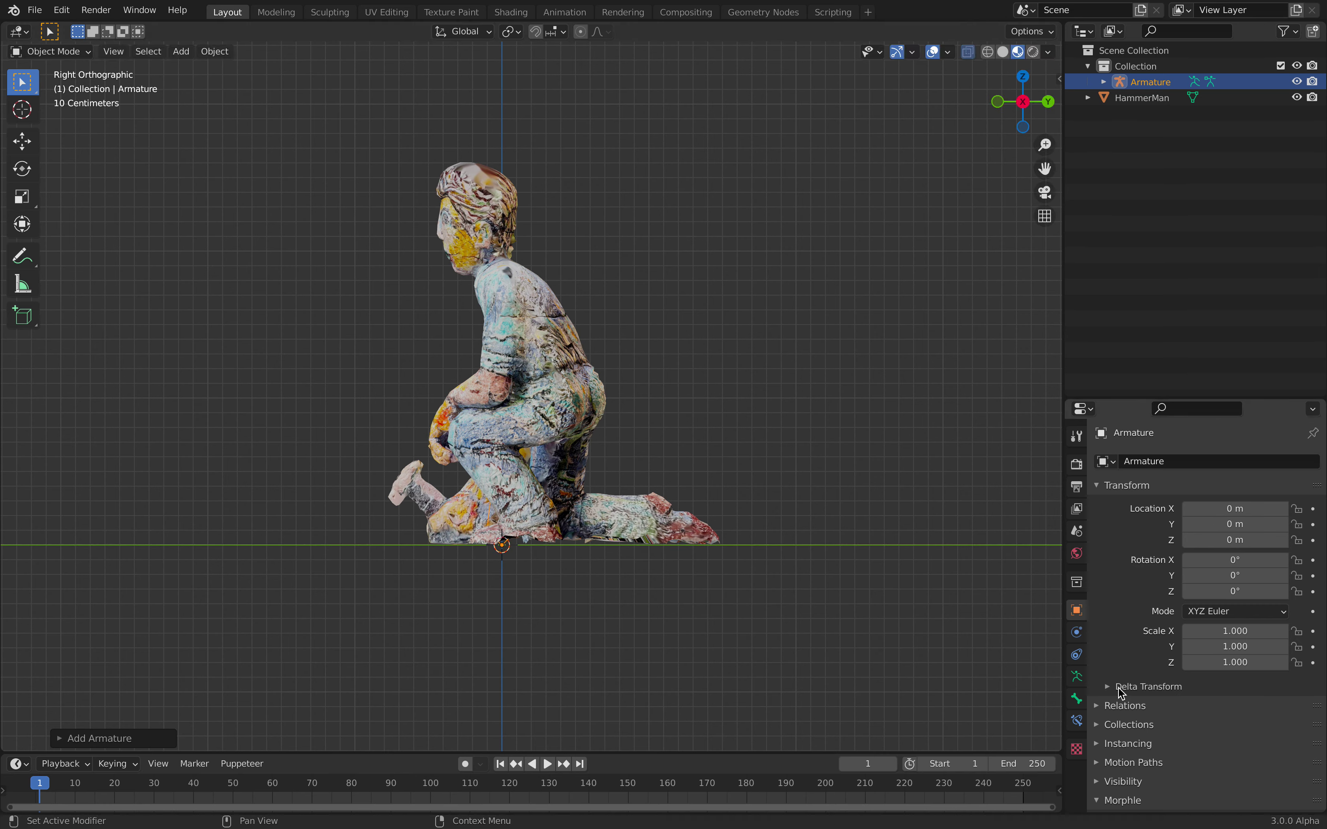
# Turn on In Front in the armature's viewport display settings.
pyautogui.moveTo(1127, 400); pyautogui.dragTo(1127, 272)
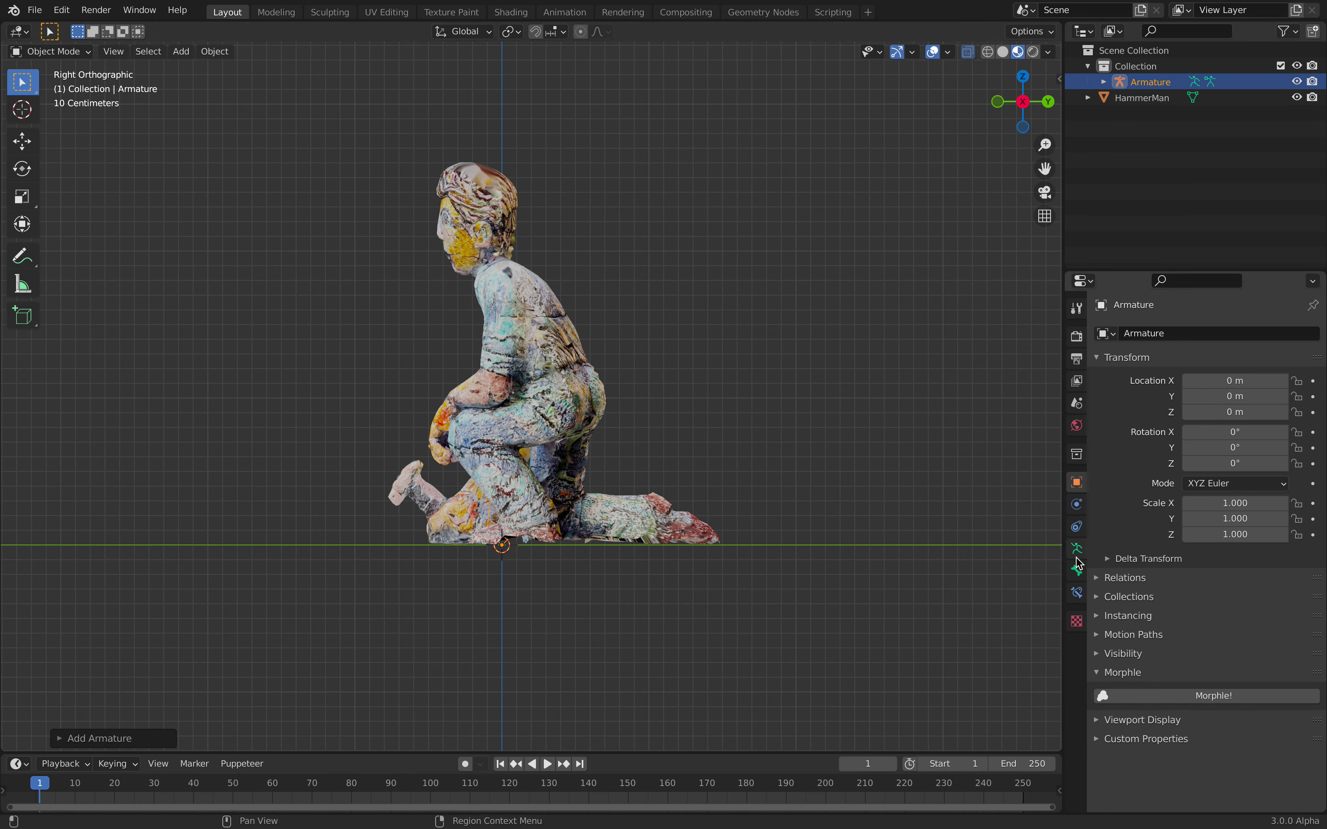
pyautogui.click(1076, 570)
pyautogui.click(1129, 414)
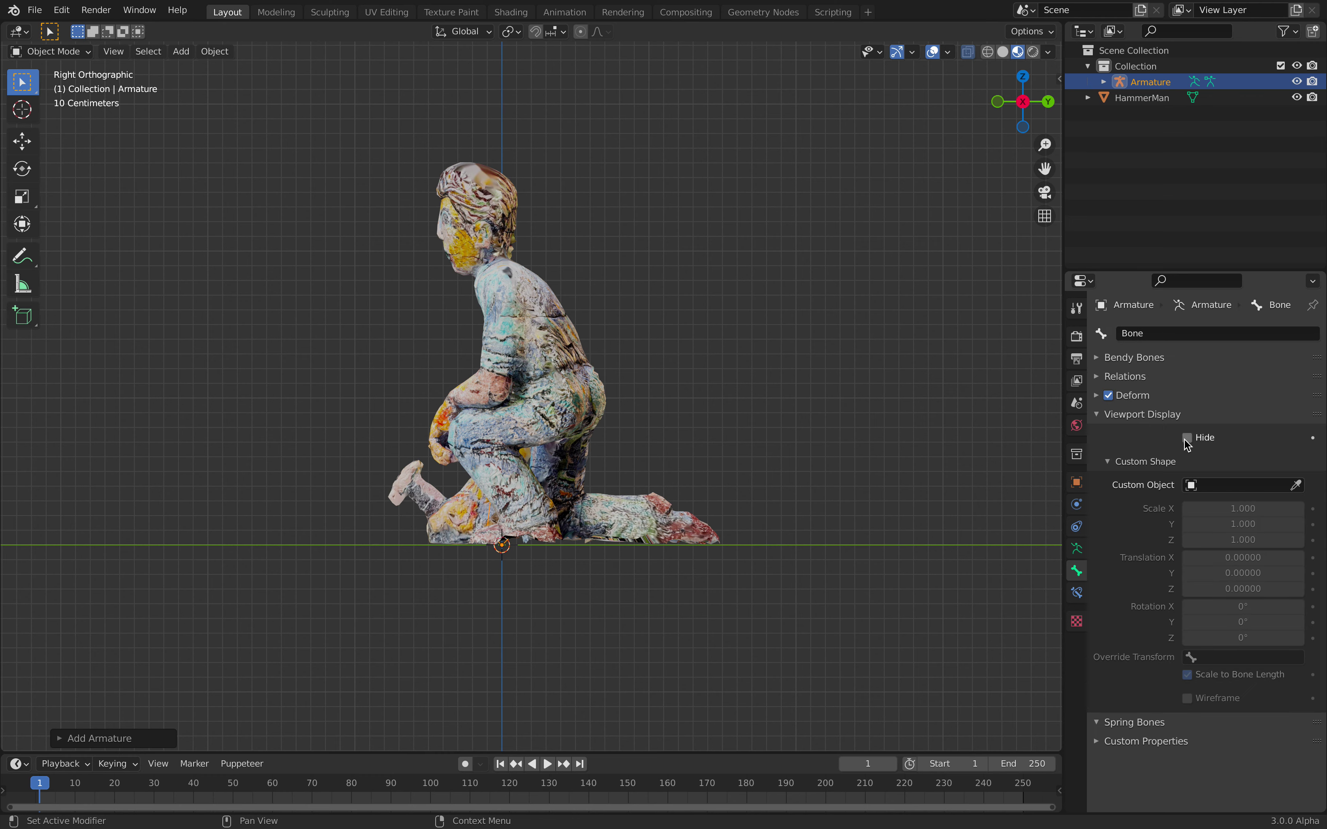
pyautogui.click(1078, 550)
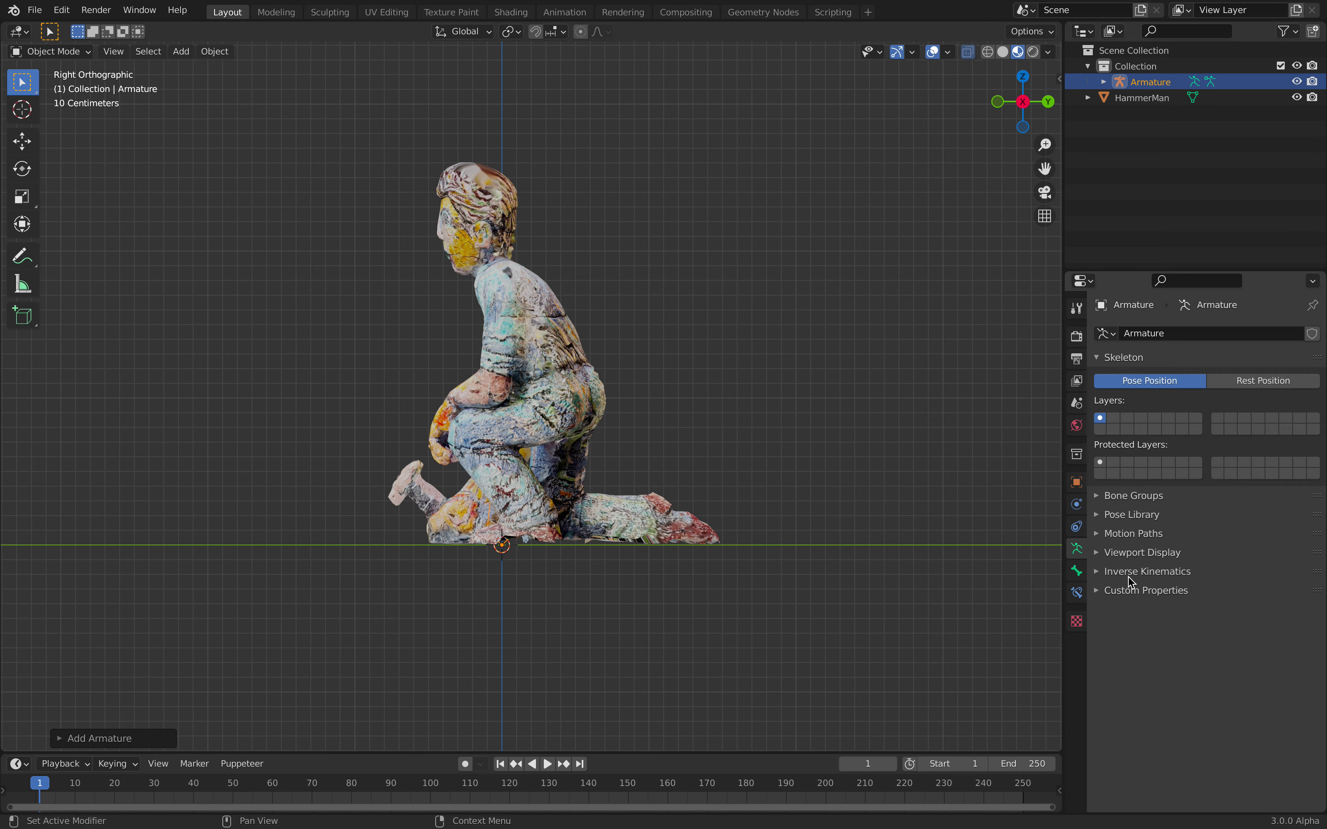
pyautogui.click(1130, 551)
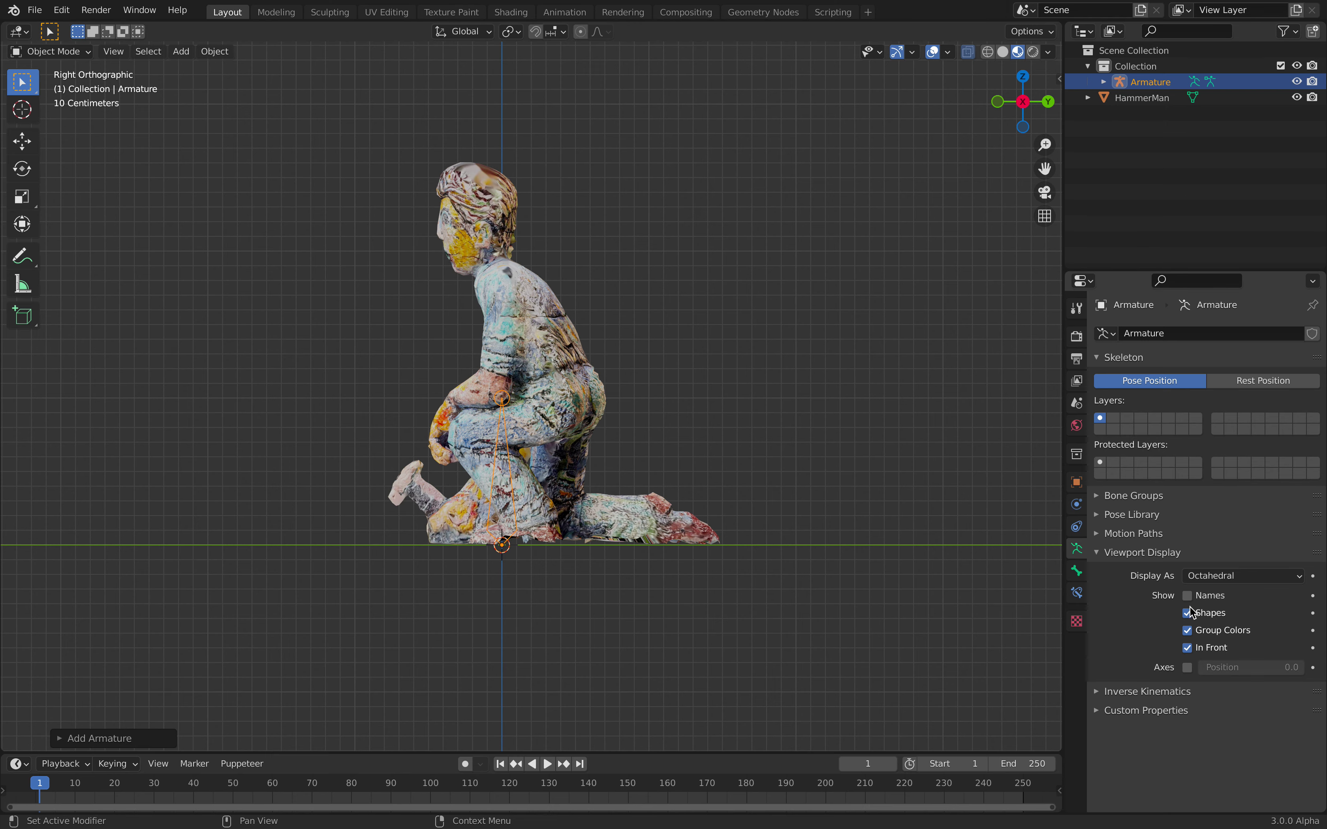
# Reselect the armature's bone in the viewport and save the file.
pyautogui.scroll(2, 704, 444)
pyautogui.click(710, 448)
pyautogui.click(509, 476)
pyautogui.click(507, 478)
pyautogui.hotkey('ctrl', 's')
# Switch the viewport to solid shading with X-ray off and enter Edit Mode on the armature.
pyautogui.click(1002, 51)
pyautogui.scroll(-1, 644, 473)
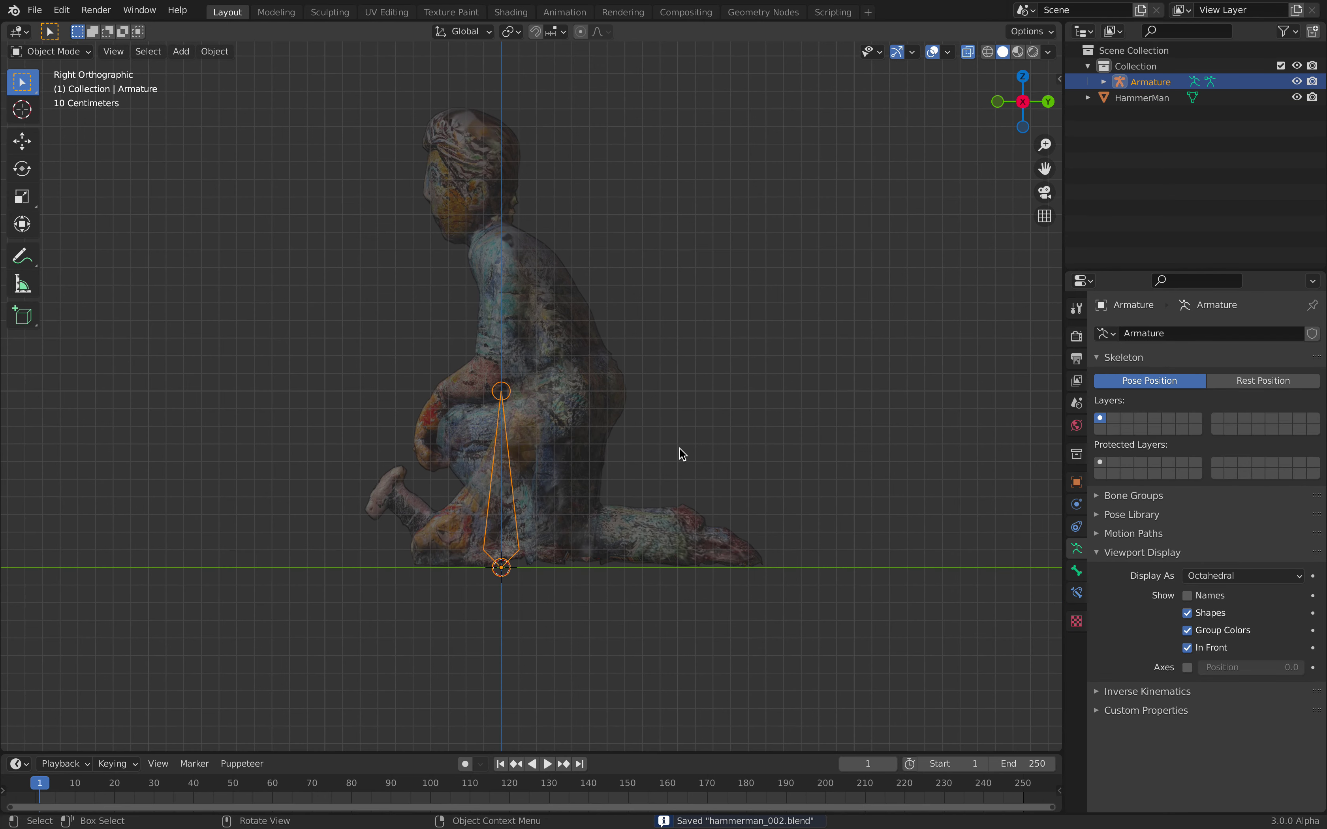
pyautogui.click(968, 52)
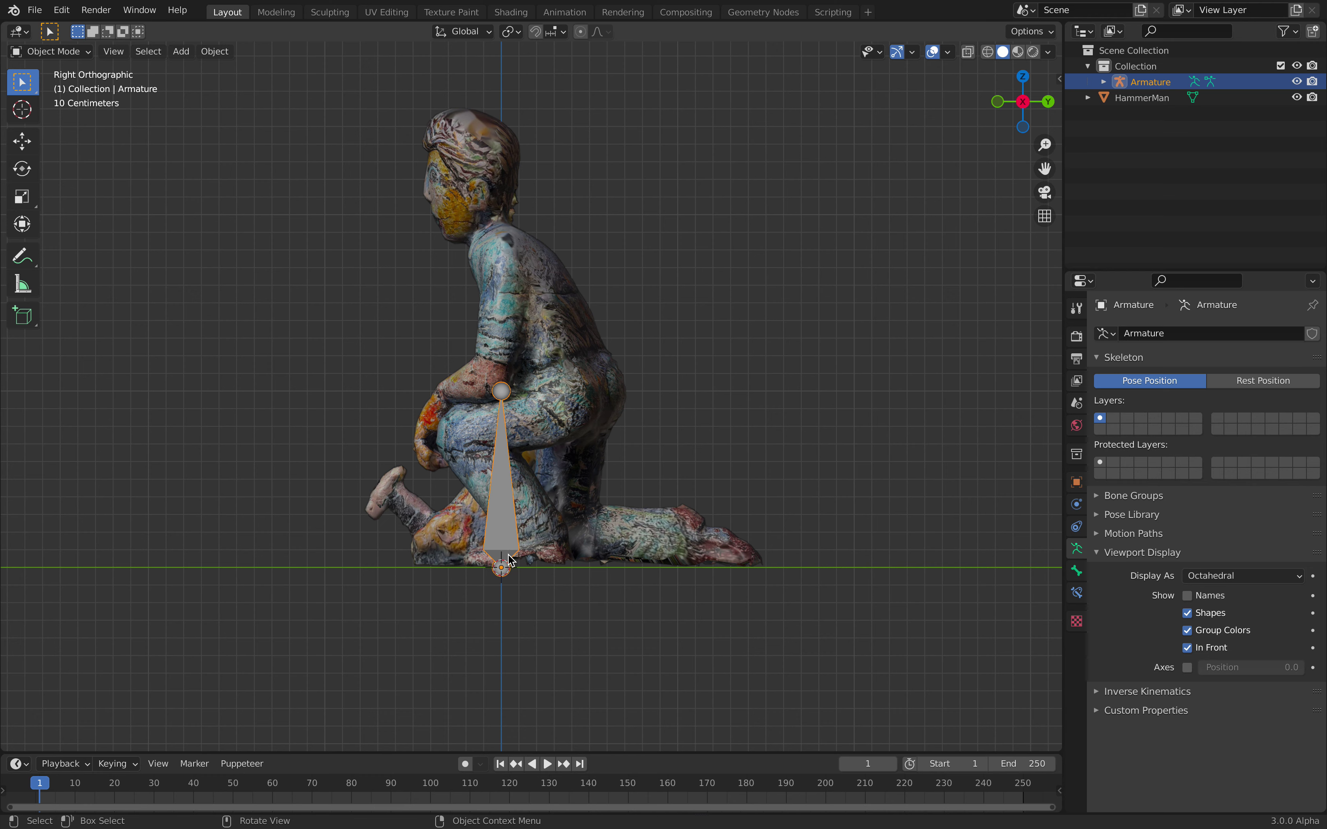
pyautogui.press('Tab')
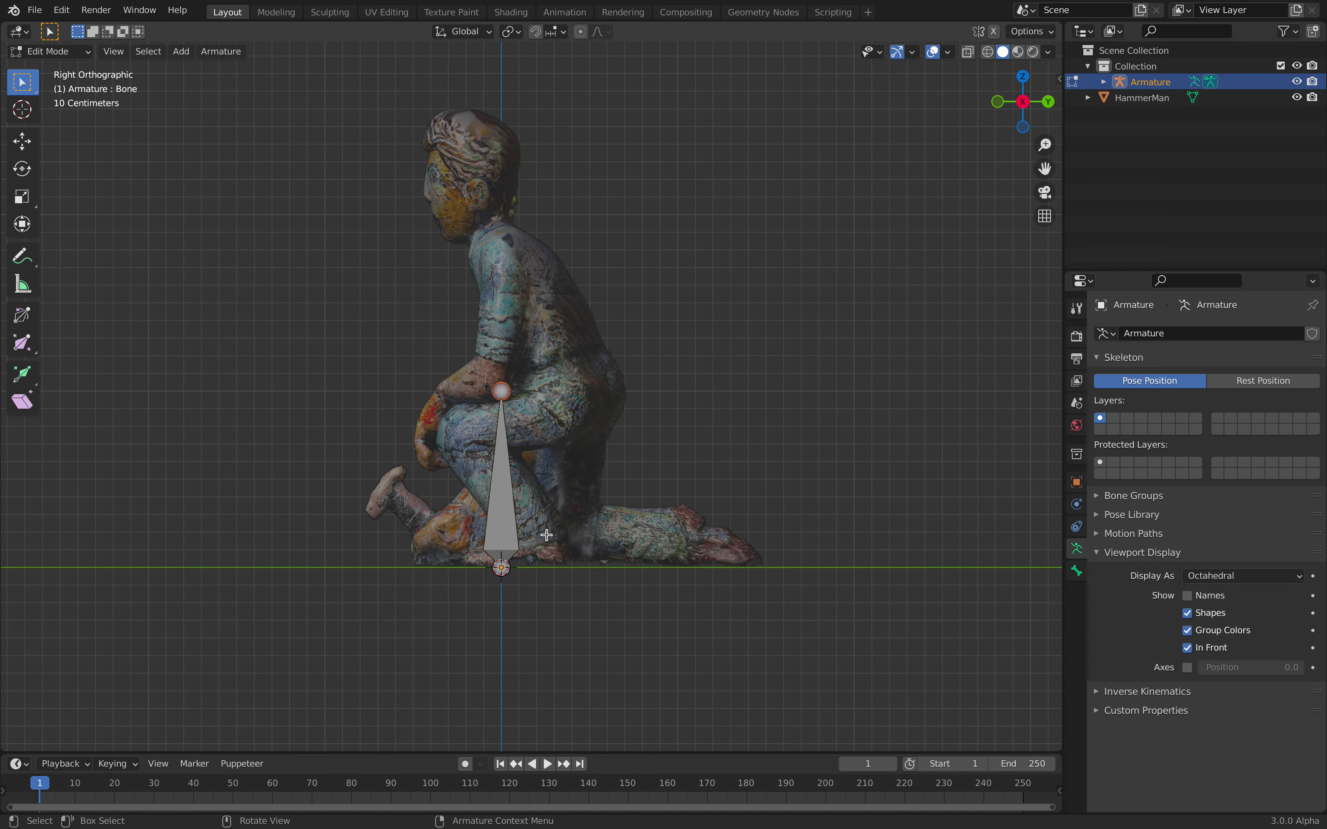
# Reposition the first bone's ends so it lies nearly horizontal, with its root behind the figure and its tip at the hips.
pyautogui.moveTo(505, 537); pyautogui.dragTo(683, 411)
pyautogui.moveTo(681, 298); pyautogui.dragTo(584, 393)
pyautogui.moveTo(680, 476); pyautogui.dragTo(685, 393)
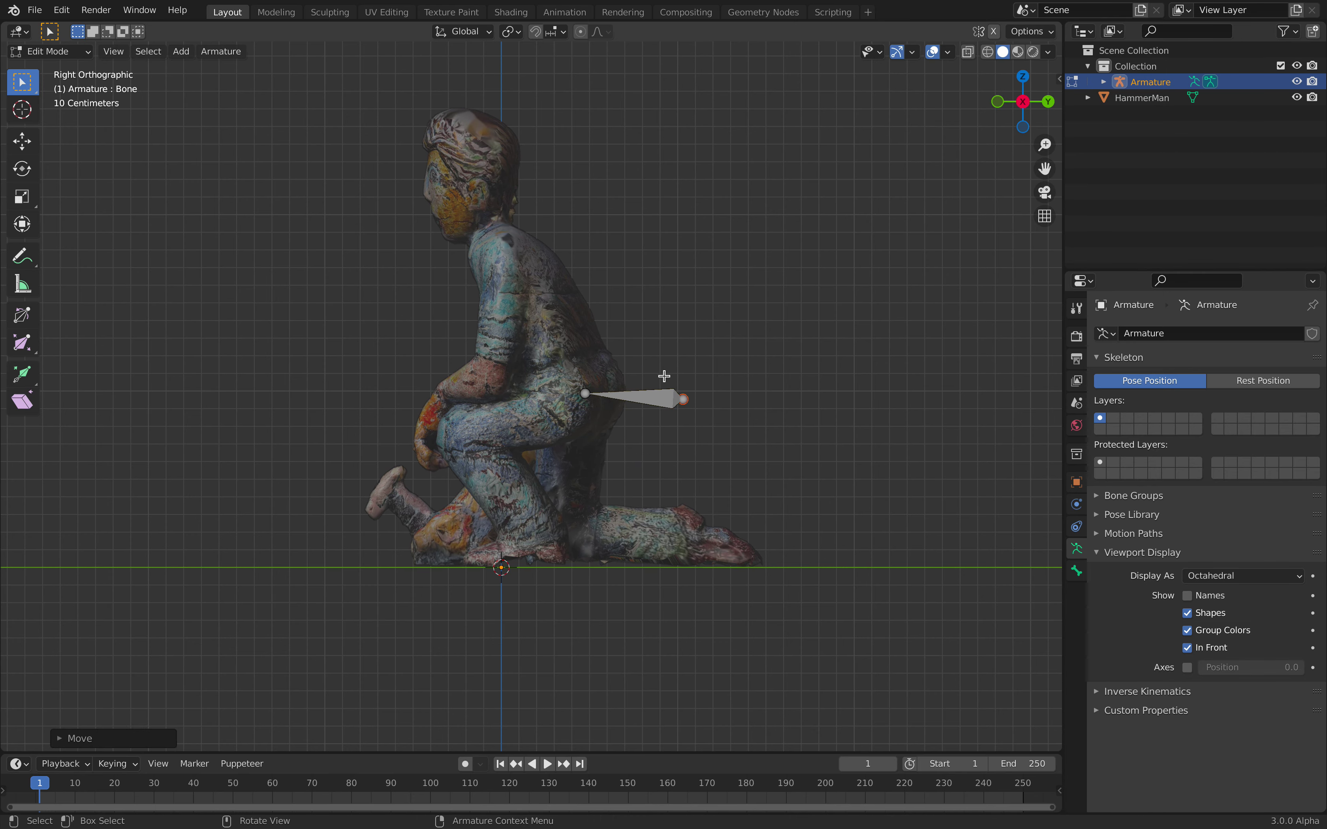
pyautogui.scroll(1, 678, 395)
pyautogui.scroll(2, 694, 385)
pyautogui.moveTo(626, 390)
pyautogui.mouseDown()
pyautogui.moveTo(642, 385)
pyautogui.moveTo(635, 397)
pyautogui.mouseUp()
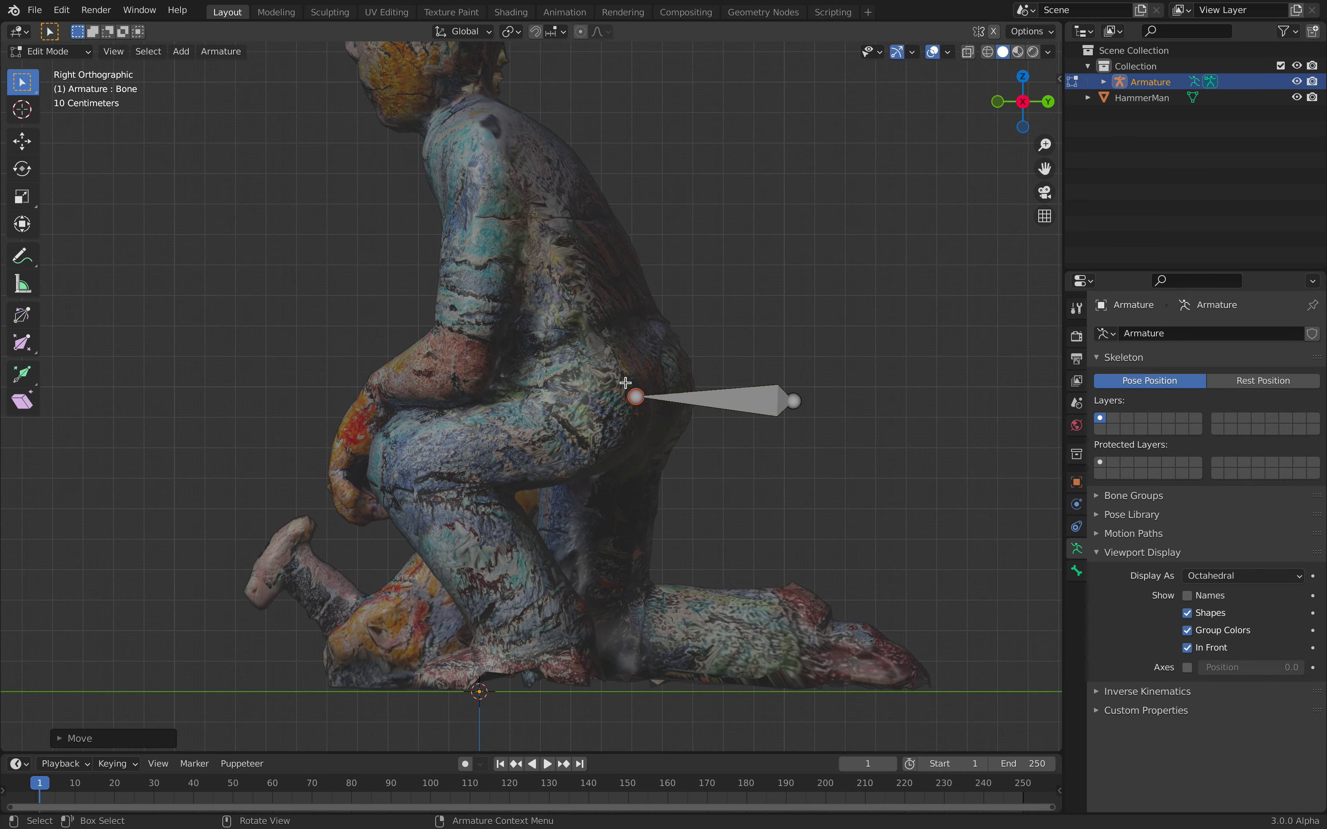
# Turn on snapping to Volume and move the first bone's tip so it snaps inside the pelvis.
pyautogui.click(637, 400)
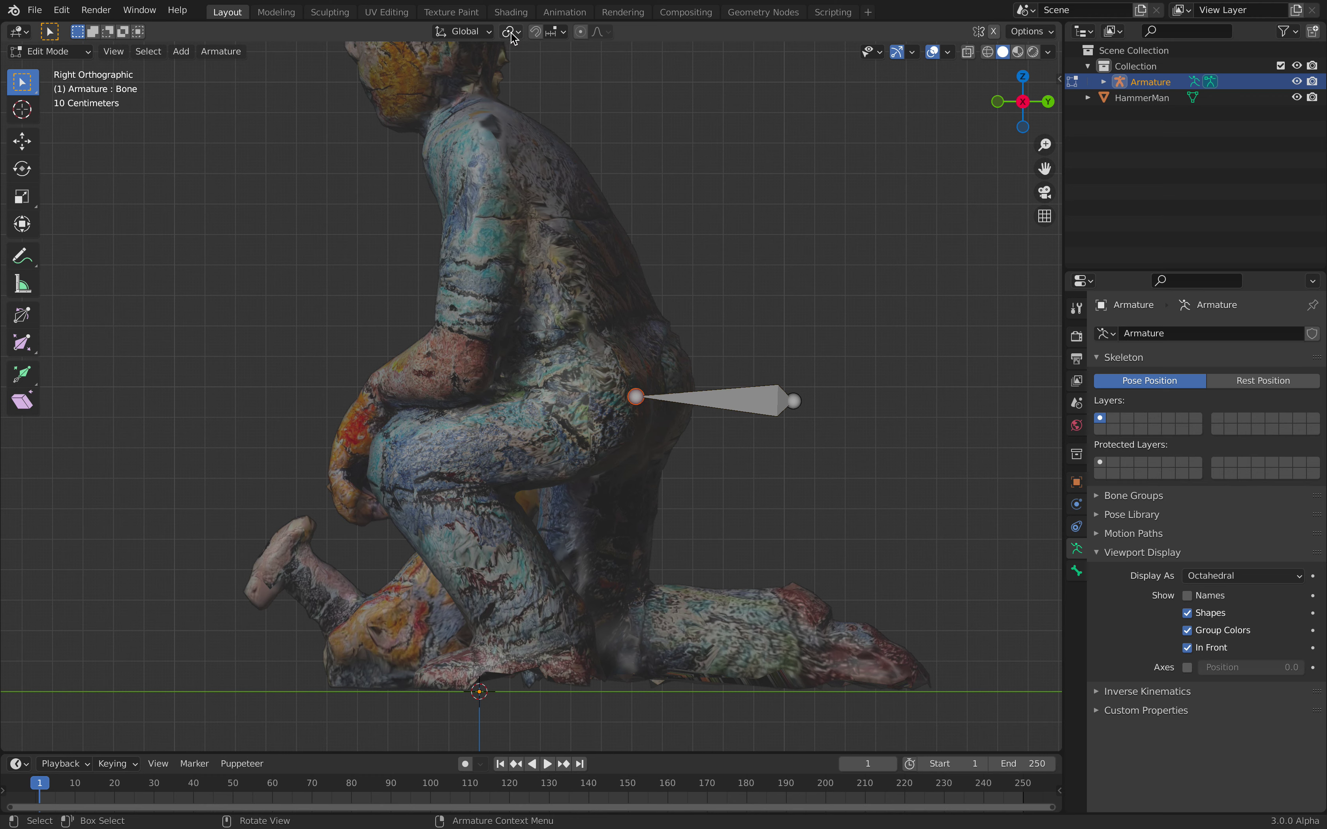
pyautogui.click(564, 34)
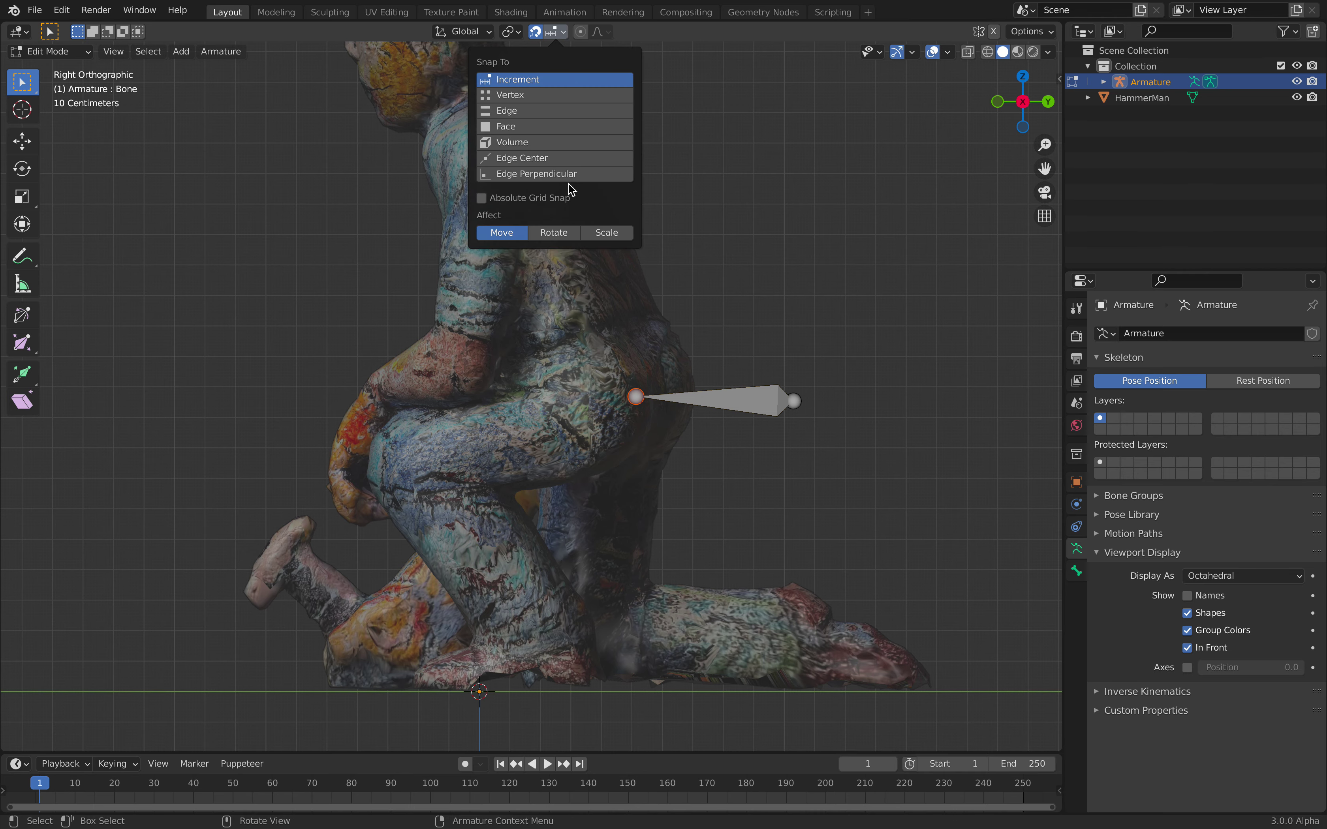
pyautogui.click(527, 142)
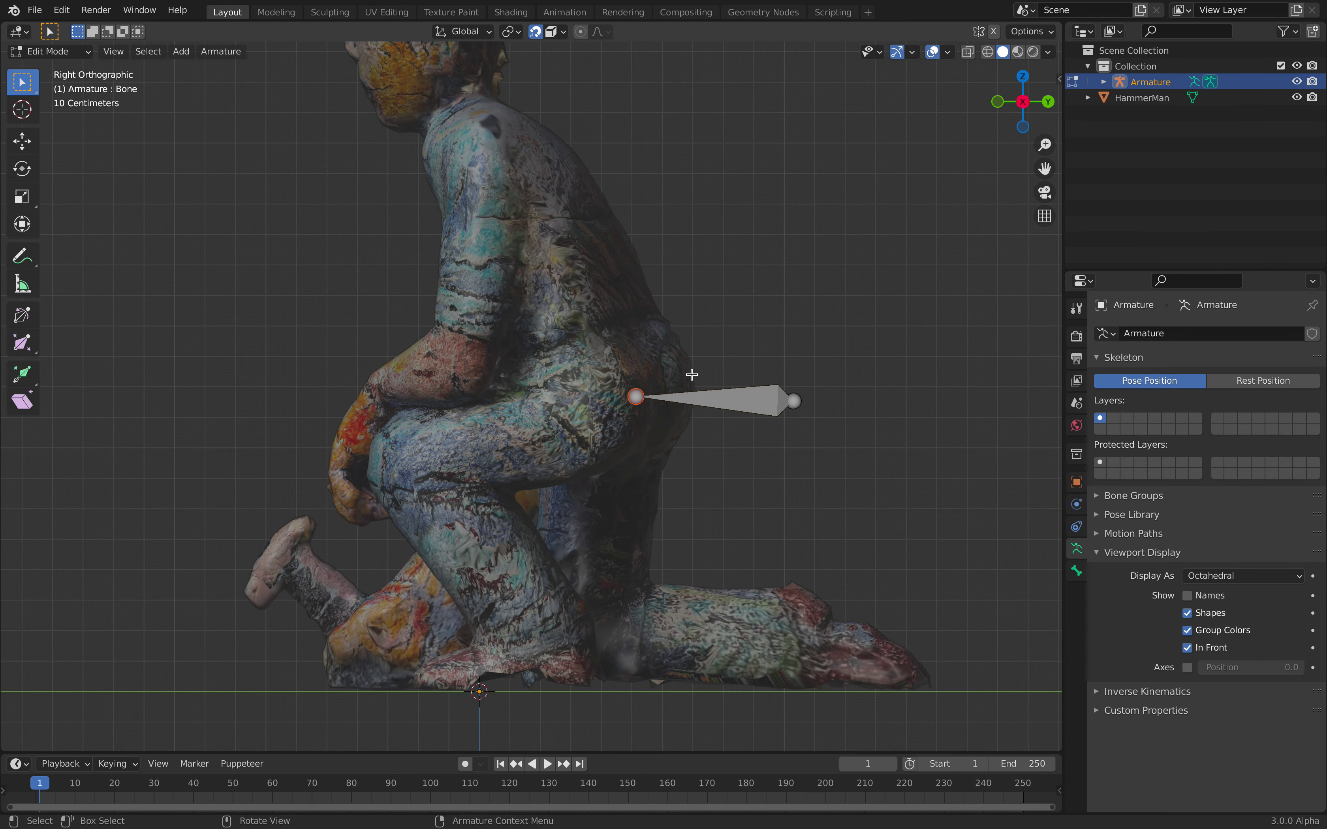
pyautogui.moveTo(635, 396)
pyautogui.mouseDown()
pyautogui.moveTo(669, 350)
pyautogui.moveTo(631, 391)
pyautogui.mouseUp()
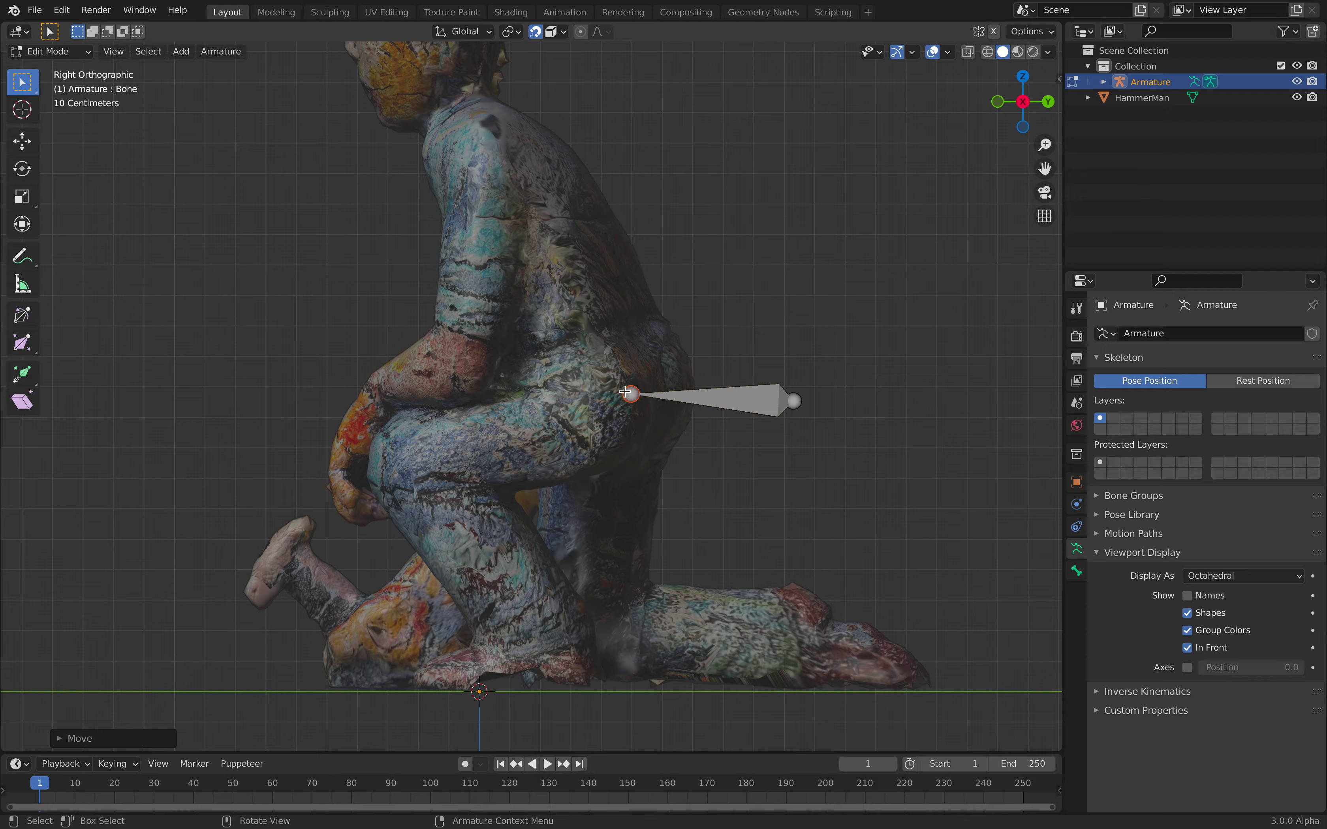
# Extrude two spine bones from the pelvis joint, one up to the mid-back and one to the top of the chest.
pyautogui.moveTo(631, 390); pyautogui.dragTo(484, 360, button='middle')
pyautogui.moveTo(616, 372); pyautogui.dragTo(649, 388, button='middle')
pyautogui.press('e')
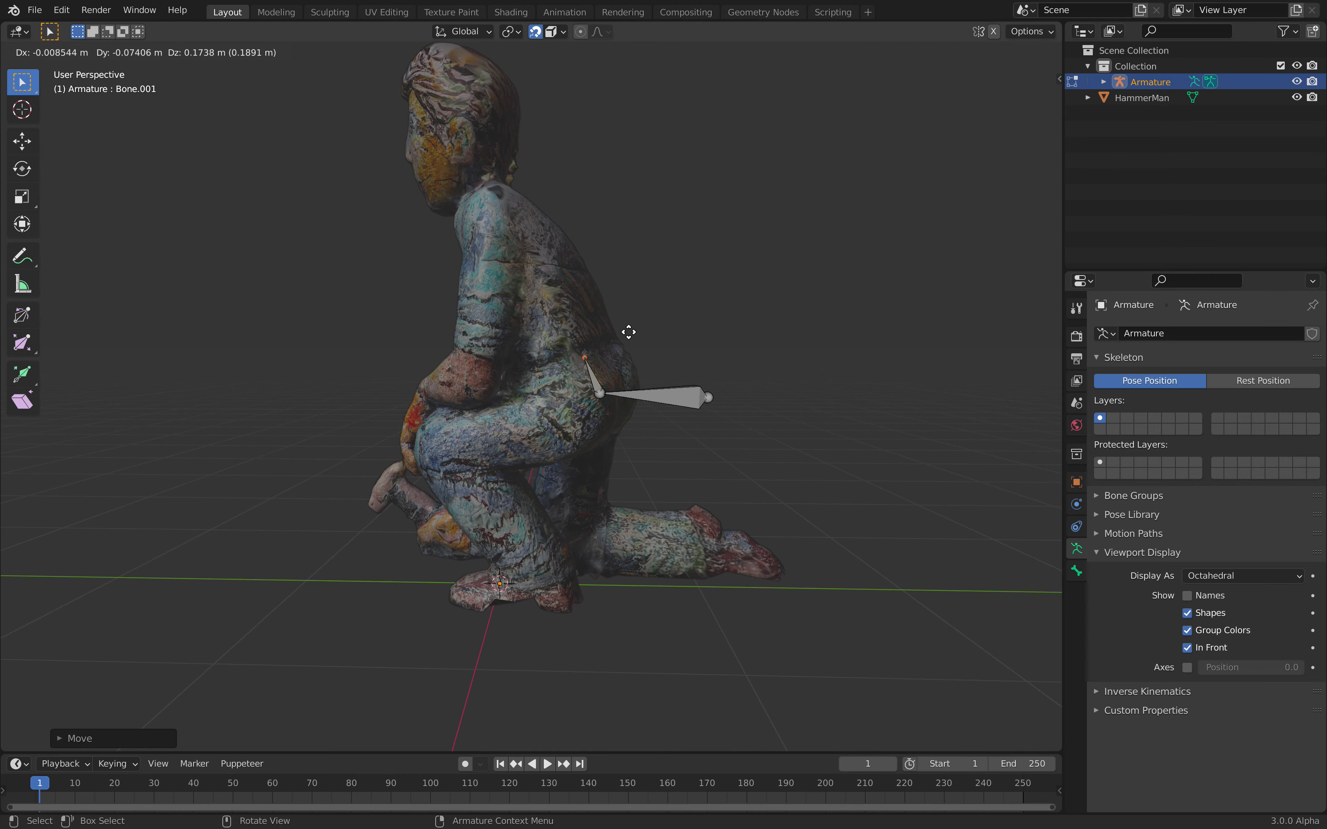
pyautogui.click(566, 314)
pyautogui.moveTo(566, 315)
pyautogui.mouseDown(button='middle')
pyautogui.moveTo(474, 354)
pyautogui.moveTo(556, 322)
pyautogui.mouseUp(button='middle')
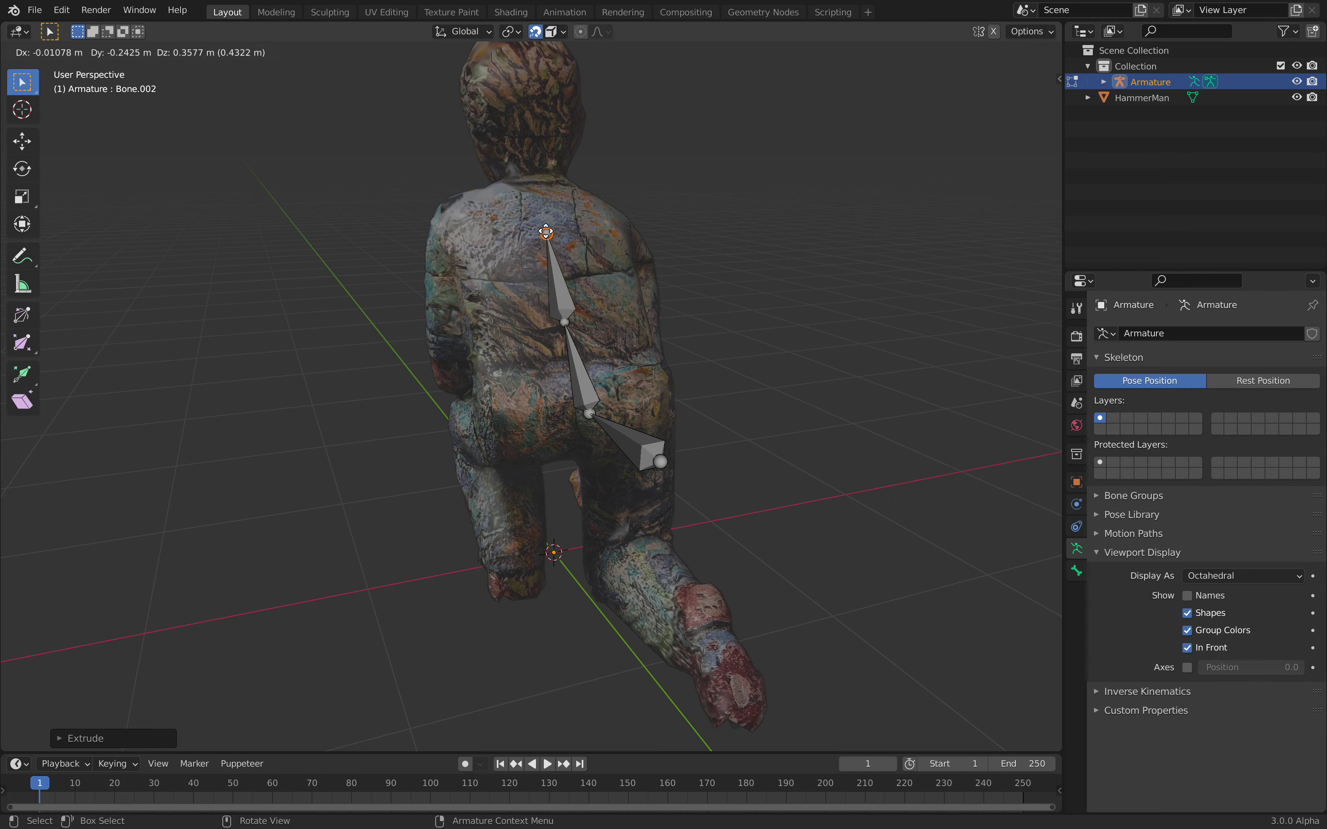
pyautogui.click(545, 221)
# Extrude two short neck bones from the top of the spine, plus a head bone reaching up inside the skull.
pyautogui.moveTo(663, 314); pyautogui.dragTo(619, 326, button='middle')
pyautogui.moveTo(582, 223); pyautogui.dragTo(546, 282, button='middle')
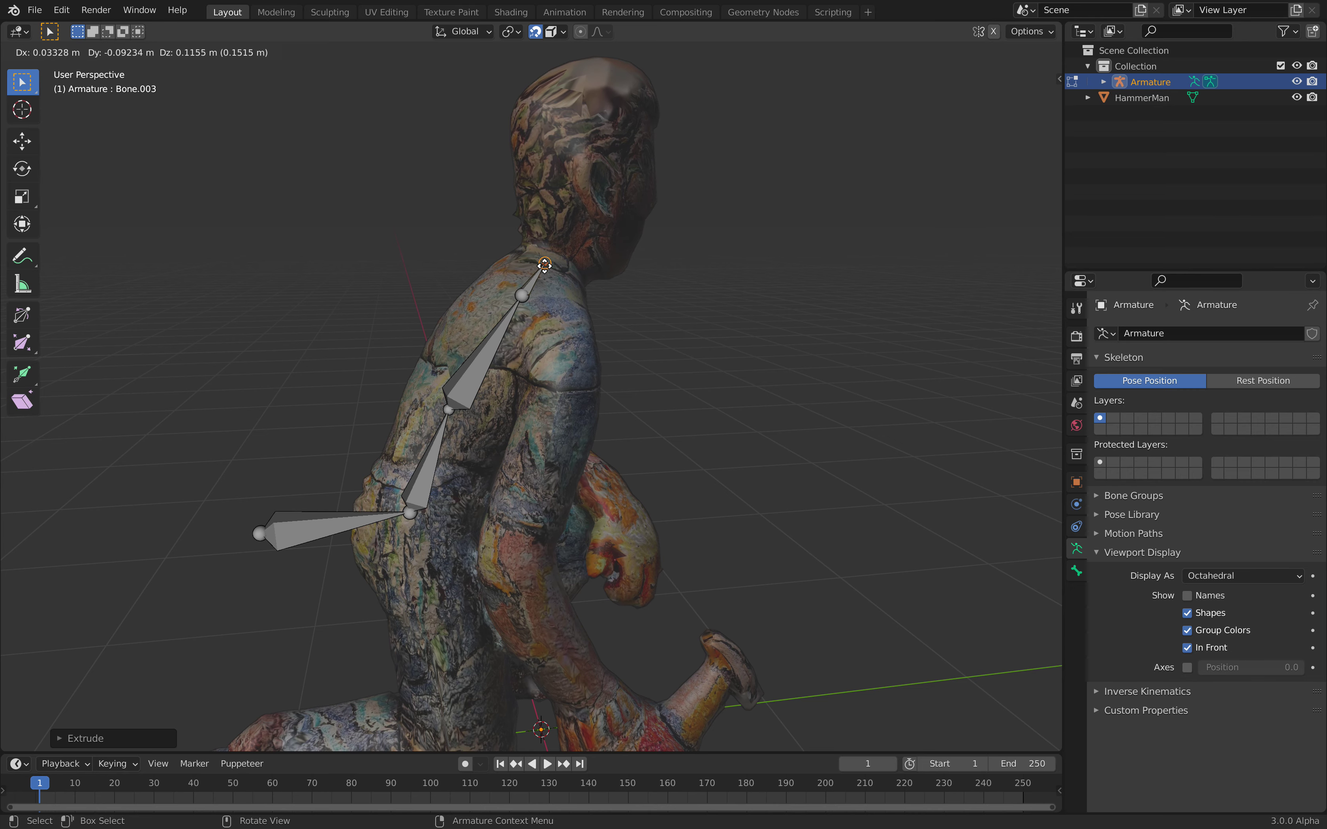
pyautogui.click(544, 268)
pyautogui.press('e')
pyautogui.click(558, 245)
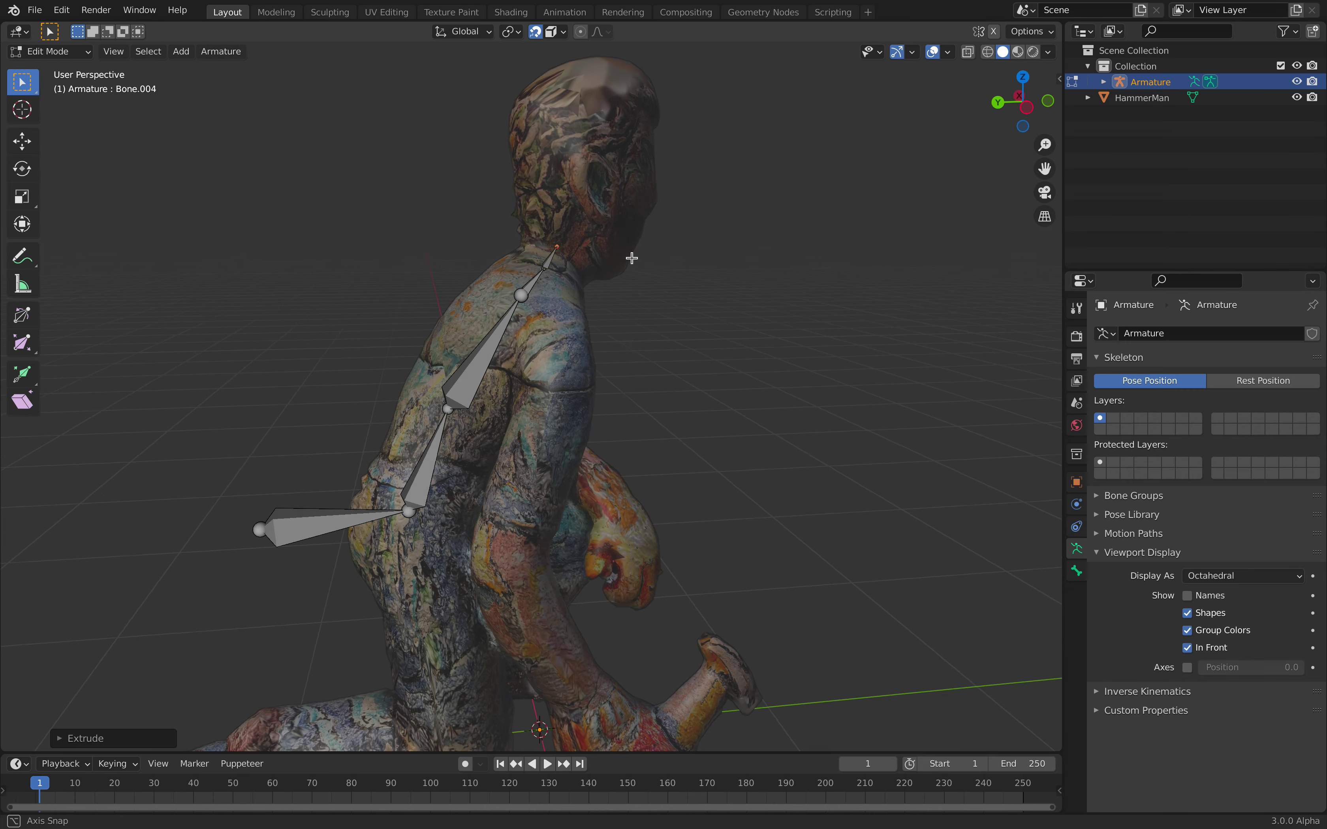
pyautogui.moveTo(631, 258); pyautogui.dragTo(624, 260, button='middle')
pyautogui.press('e')
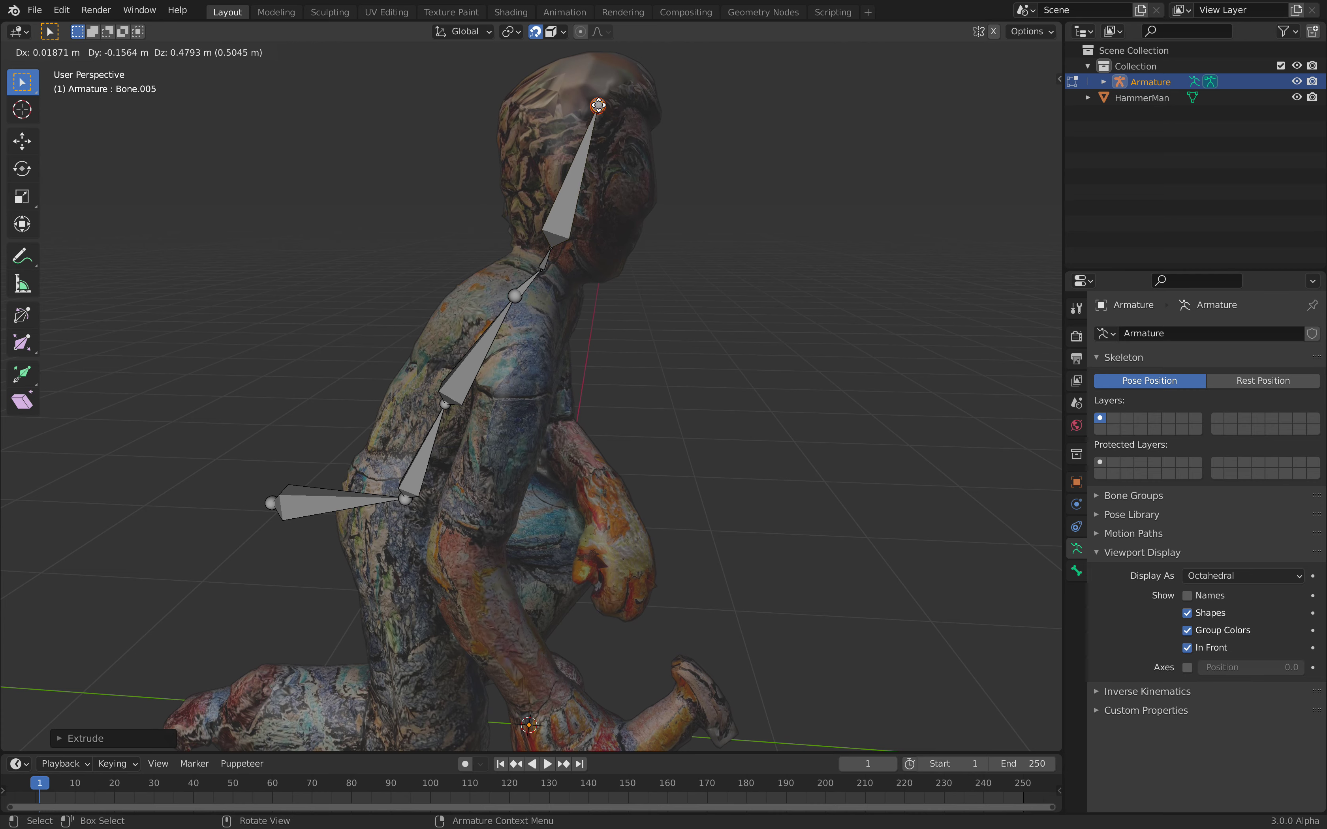
pyautogui.click(596, 127)
# Move the joint between the two neck bones sideways to line it up with the spine from the front.
pyautogui.moveTo(596, 126); pyautogui.dragTo(610, 183, button='middle')
pyautogui.scroll(3, 593, 317)
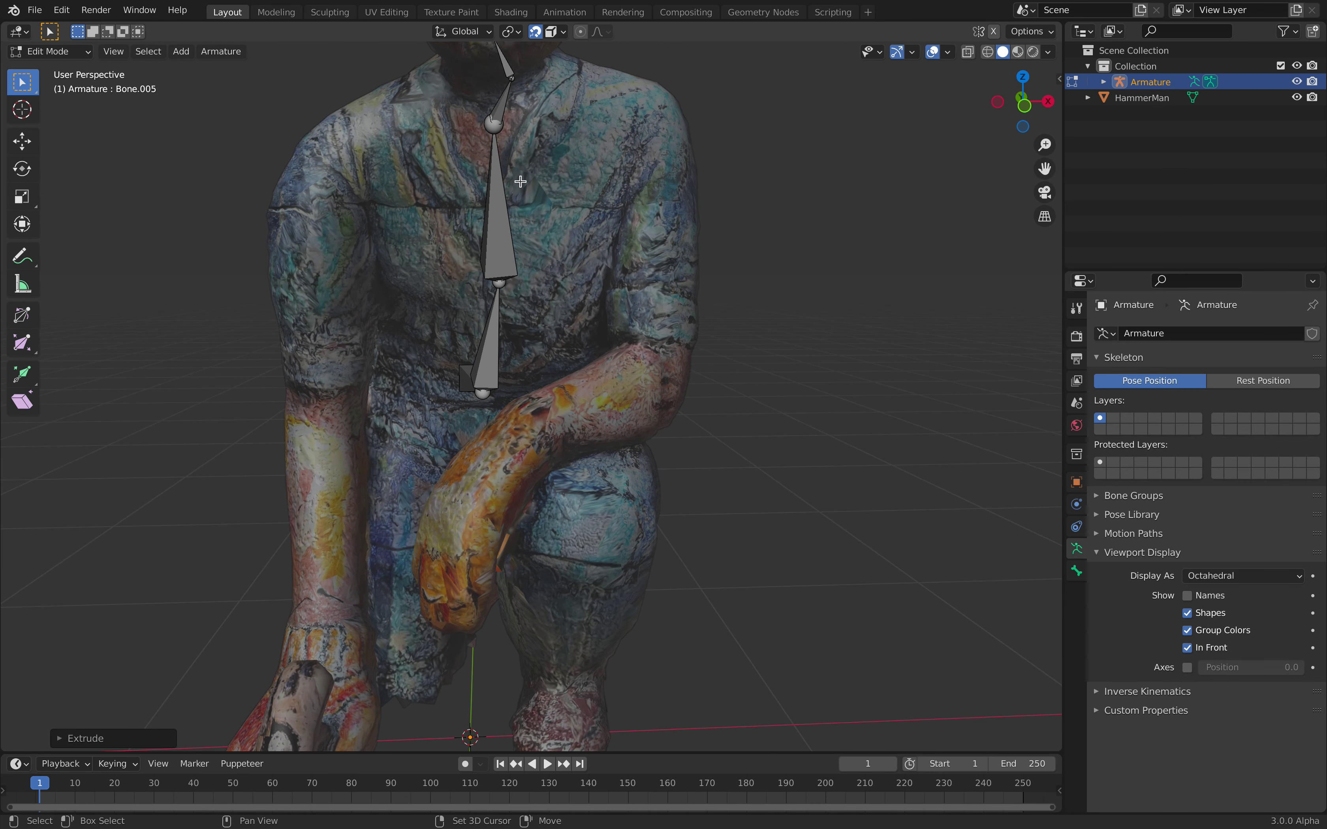
pyautogui.keyDown('shift'); pyautogui.scroll(4, 521, 181); pyautogui.keyUp('shift')
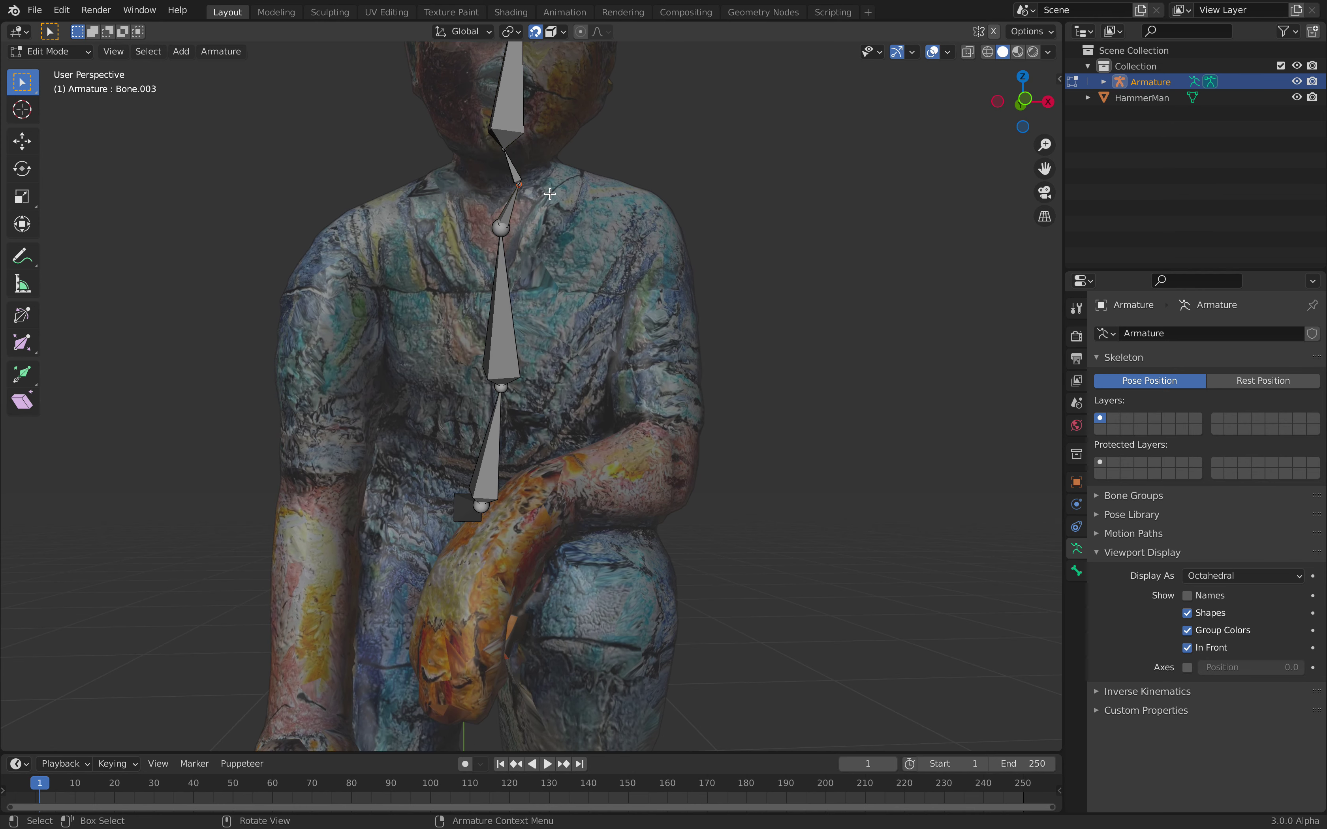
pyautogui.press('g')
pyautogui.click(503, 185)
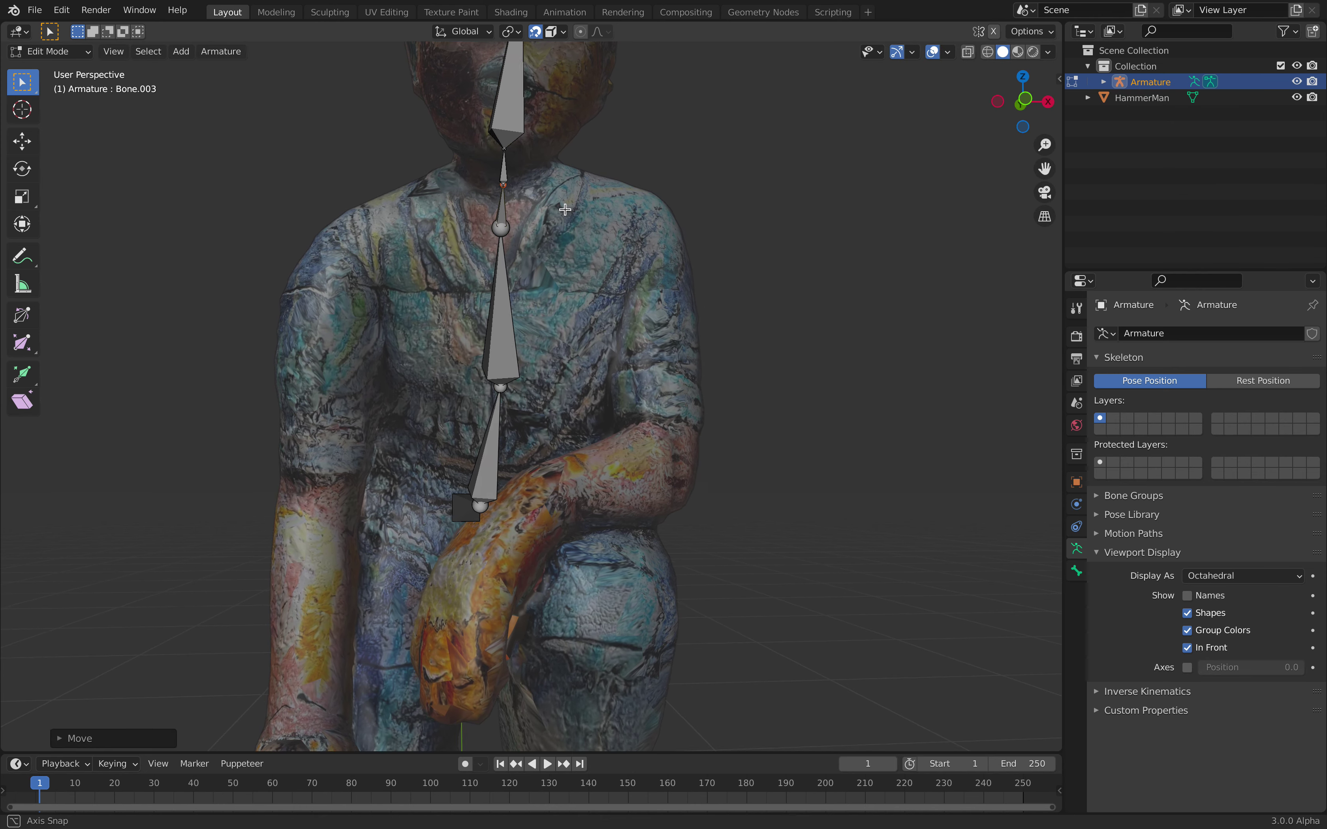
# Try to extrude a bone from the joint between the neck bones to the figure's left shoulder.
pyautogui.scroll(-3, 566, 265)
pyautogui.press('e')
pyautogui.click(619, 270)
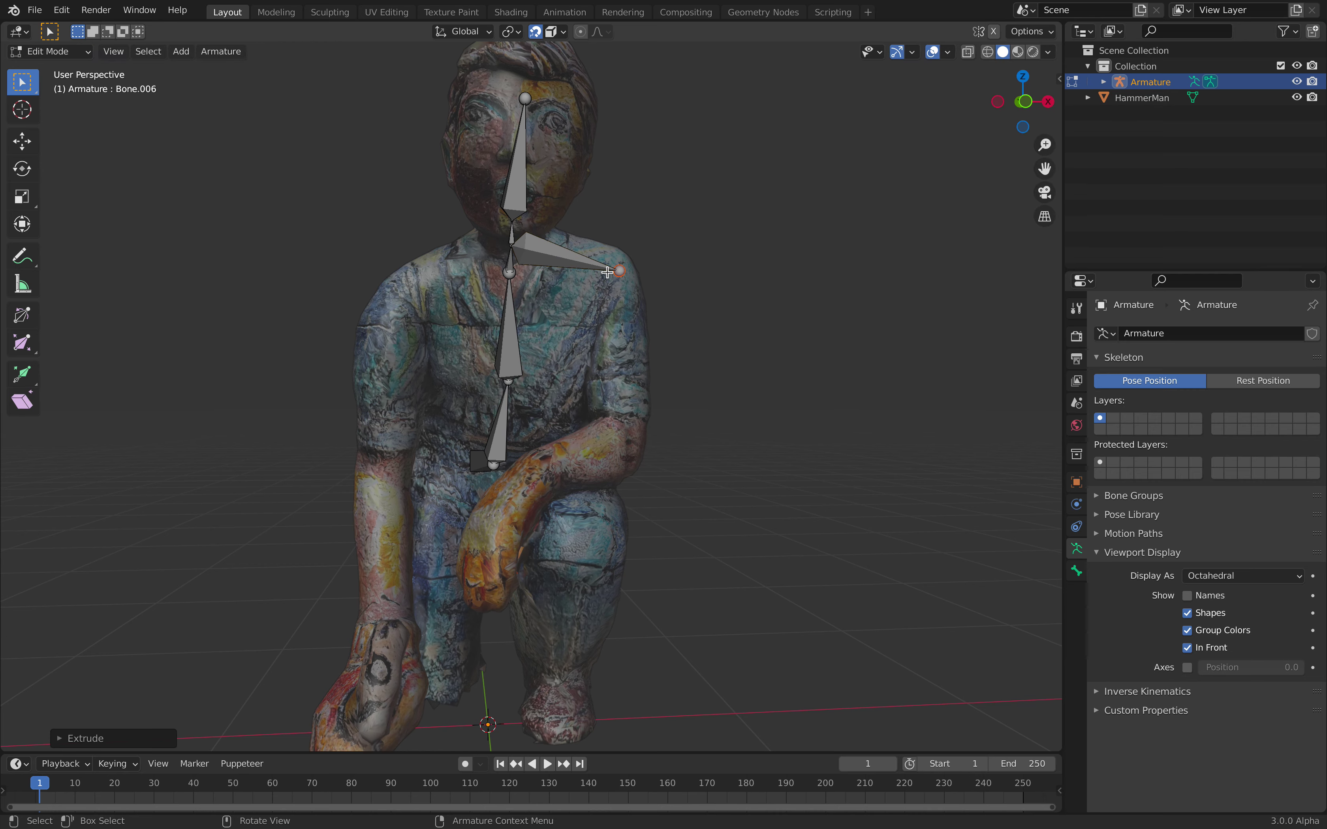
# Extrude a shoulder bone from the top of the chest bone to the figure's left shoulder, and an upper arm bone down to the elbow.
pyautogui.scroll(2, 548, 307)
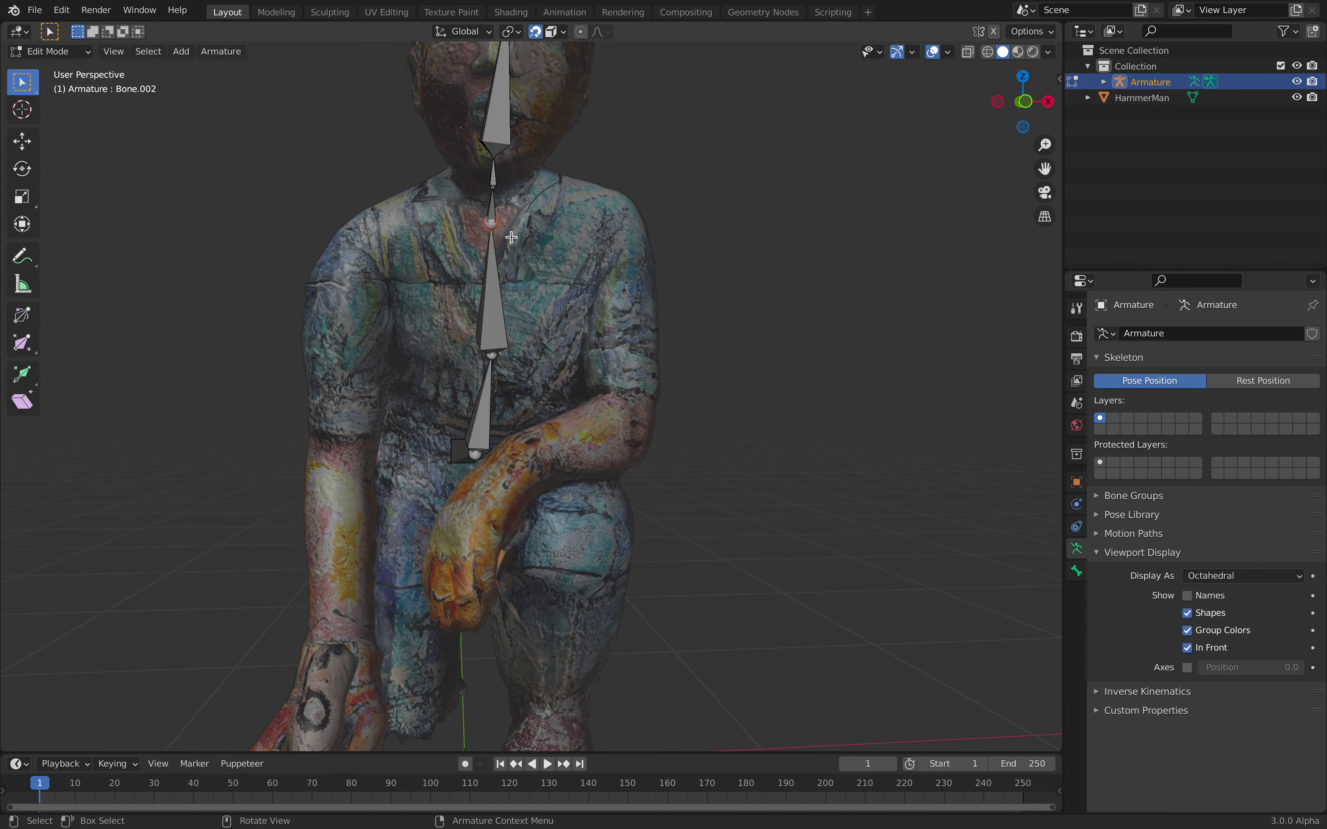
pyautogui.press('e')
pyautogui.click(617, 221)
pyautogui.press('e')
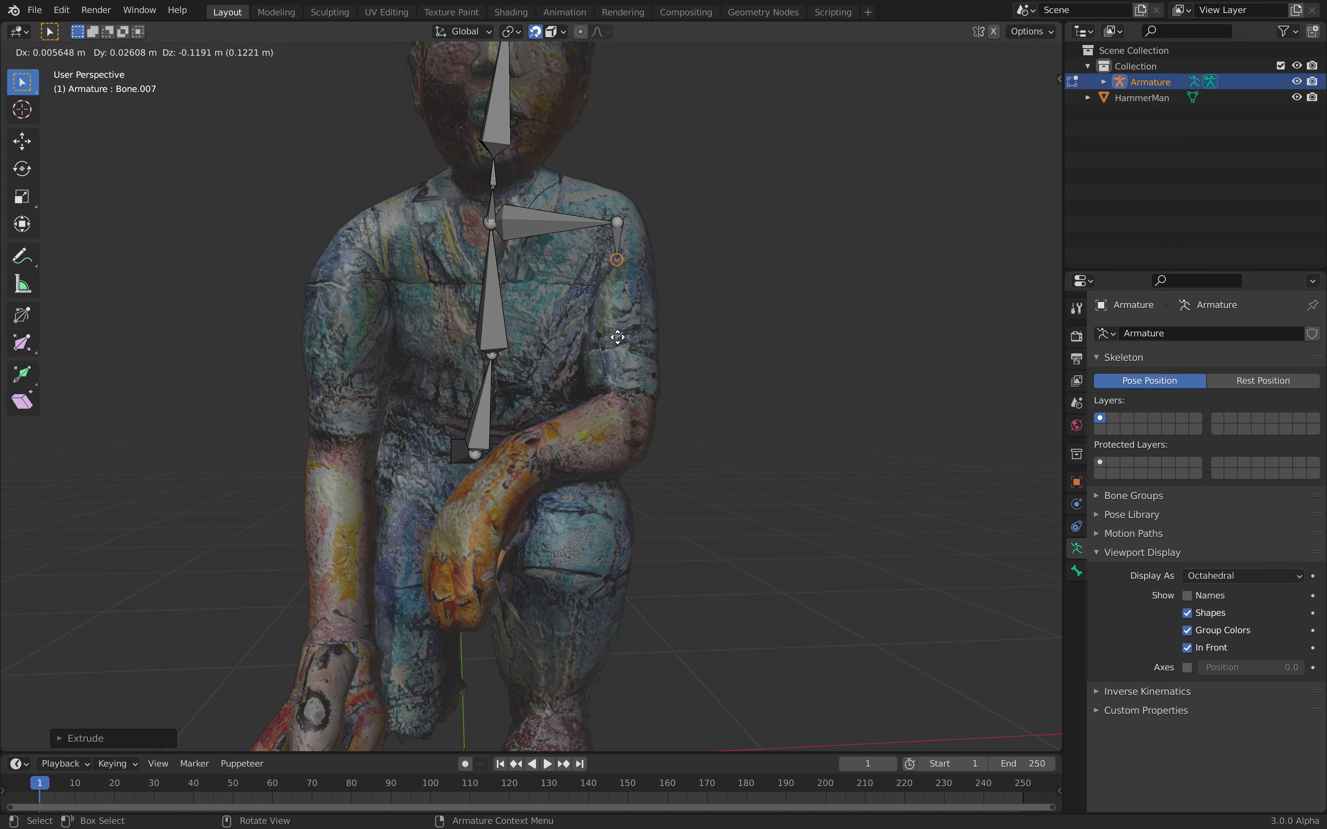
pyautogui.click(613, 412)
# Extrude the left forearm bone from the elbow to the wrist and a hand bone down to the fingertips.
pyautogui.moveTo(614, 412); pyautogui.dragTo(561, 379, button='middle')
pyautogui.press('e')
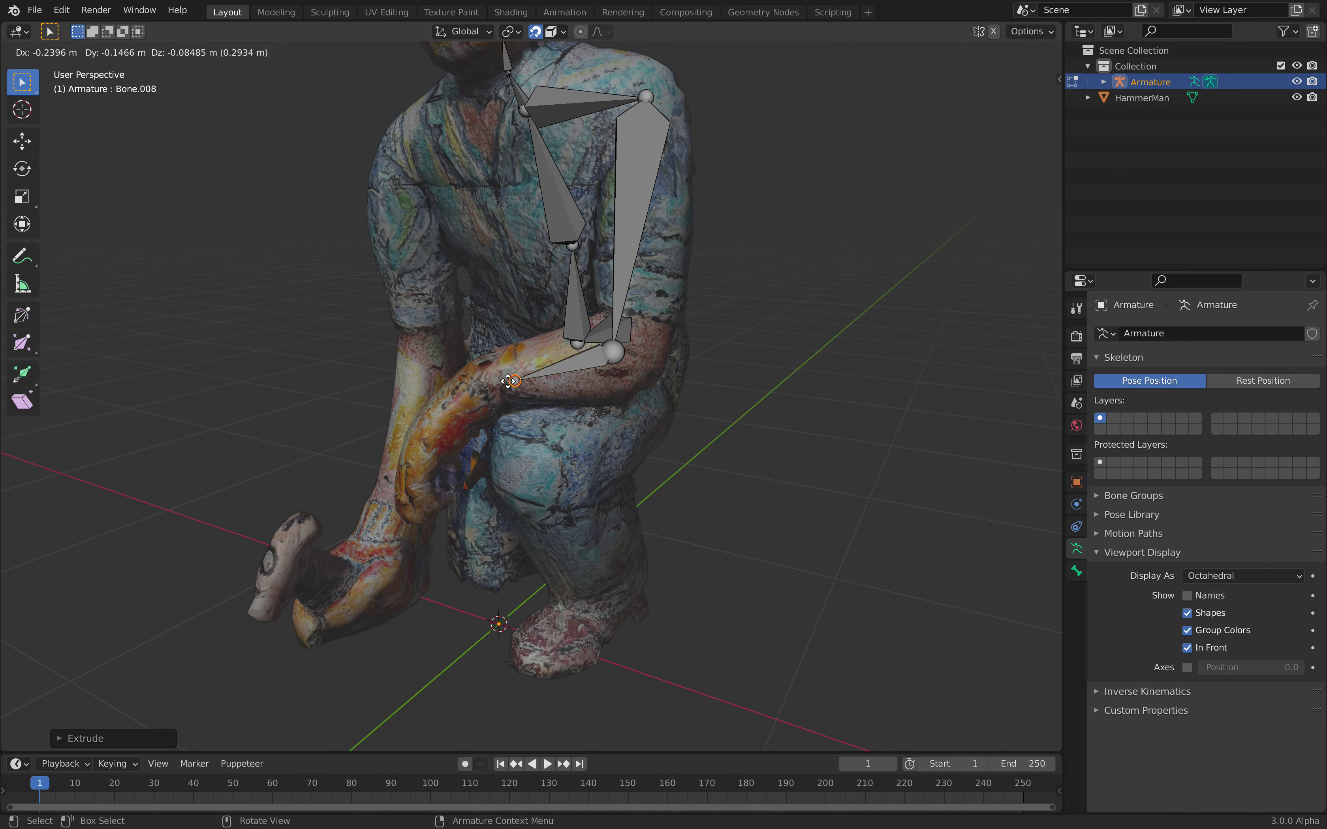
pyautogui.click(478, 385)
pyautogui.moveTo(479, 385); pyautogui.dragTo(607, 393, button='middle')
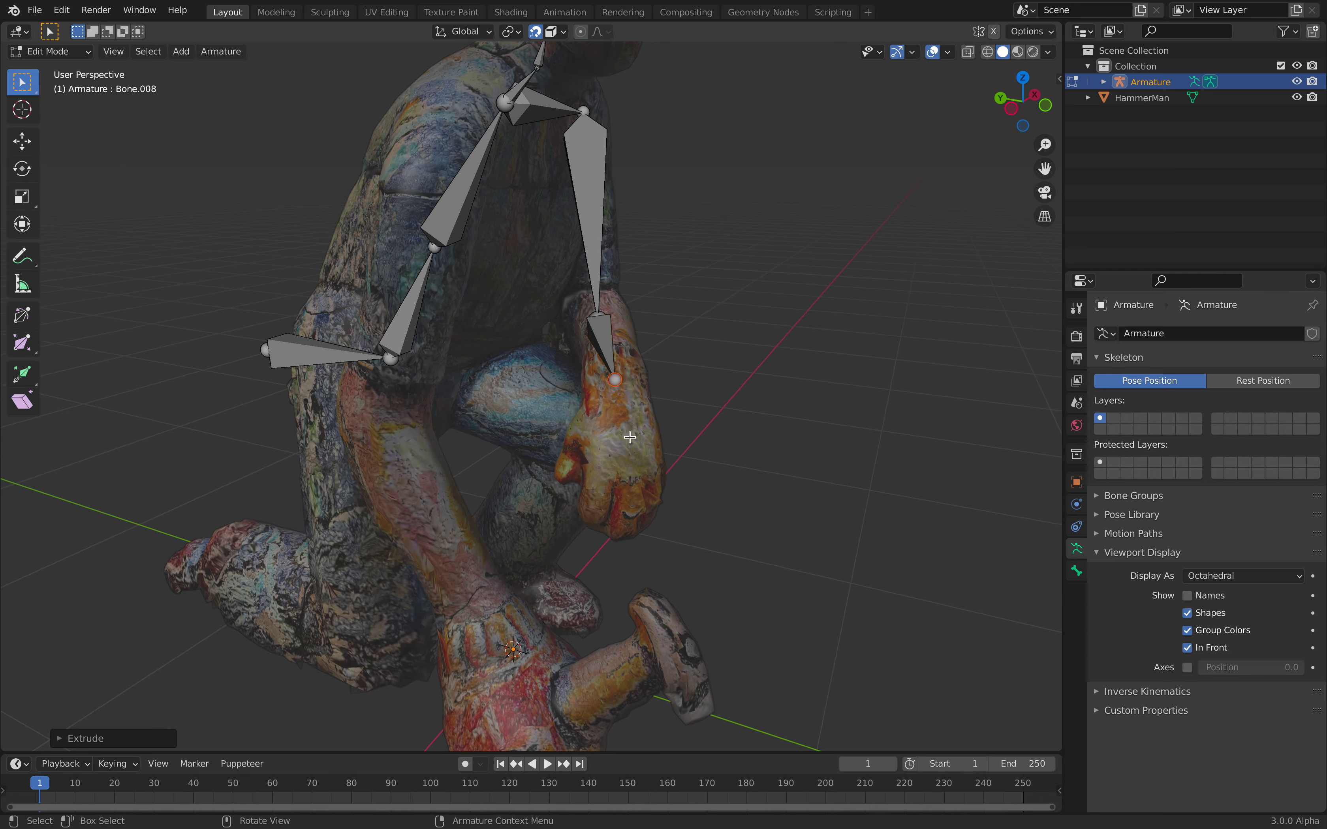
pyautogui.press('e')
pyautogui.click(627, 518)
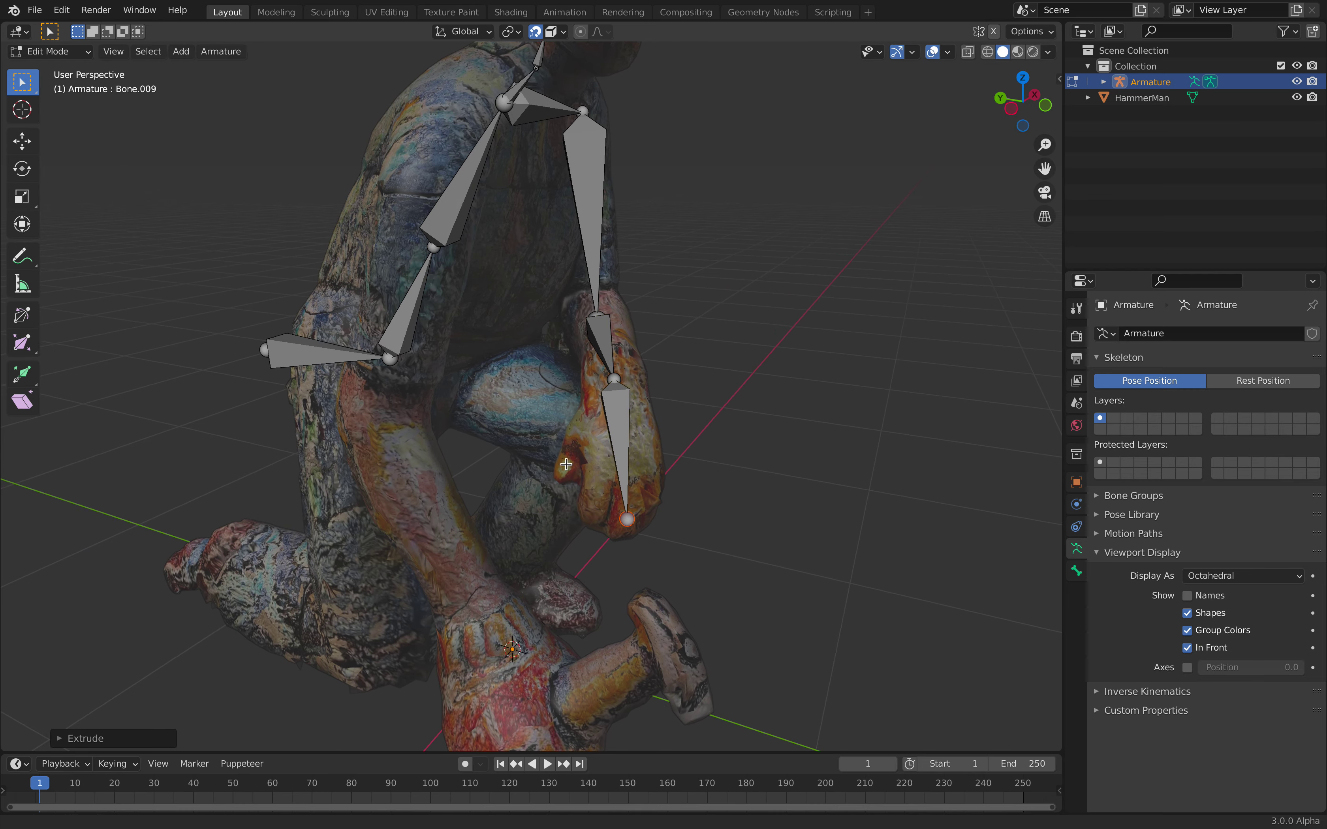
# Extrude a shoulder bone from the top of the chest bone to the figure's right shoulder, and an upper arm bone to the elbow.
pyautogui.moveTo(628, 518); pyautogui.dragTo(559, 381, button='middle')
pyautogui.click(617, 160)
pyautogui.moveTo(617, 161); pyautogui.dragTo(549, 187, button='middle')
pyautogui.press('e')
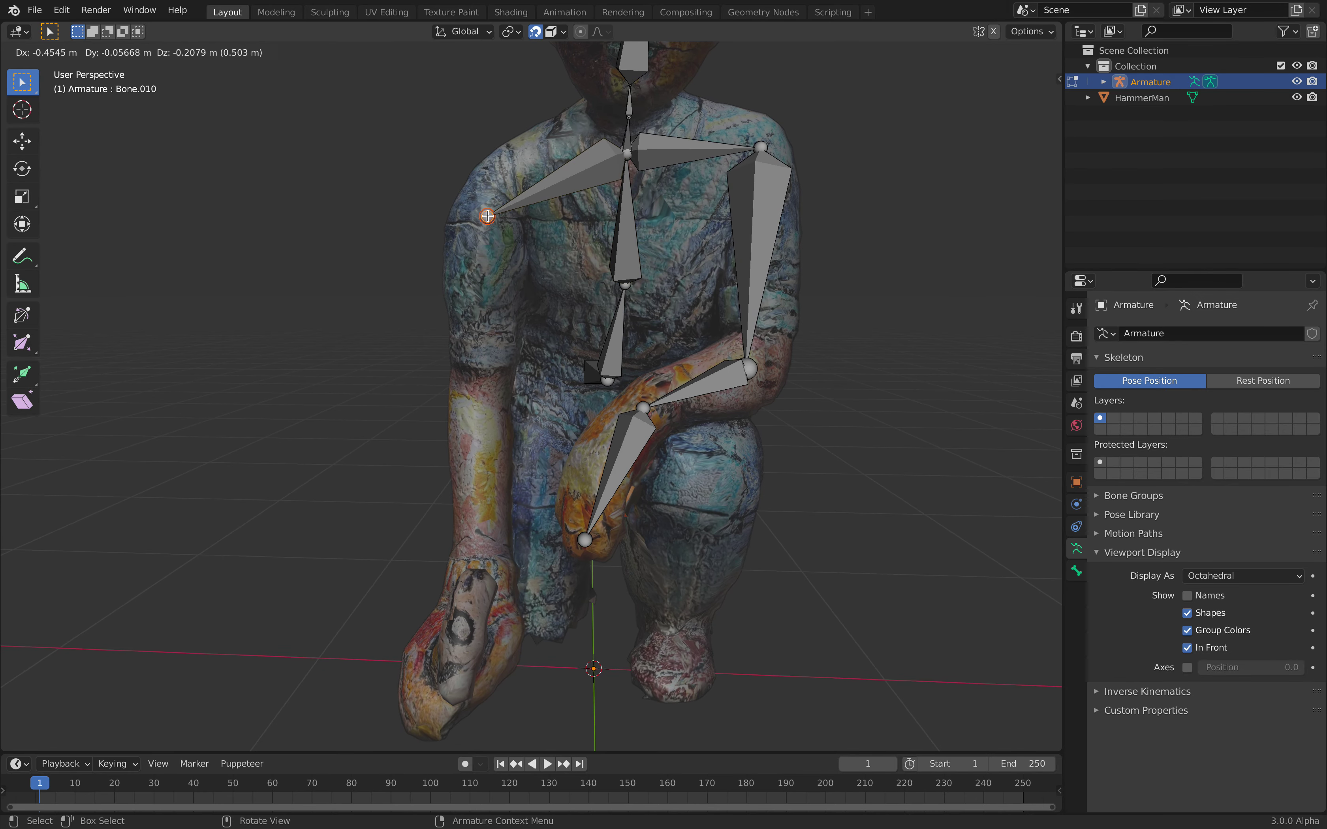
pyautogui.click(487, 216)
pyautogui.press('e')
pyautogui.click(483, 363)
# Continue the right arm chain from the elbow through the wrist and hand, ending with a bone along the hammer to its head.
pyautogui.moveTo(482, 362); pyautogui.dragTo(455, 432, button='middle')
pyautogui.press('e')
pyautogui.click(526, 591)
pyautogui.moveTo(526, 591); pyautogui.dragTo(507, 538, button='middle')
pyautogui.press('e')
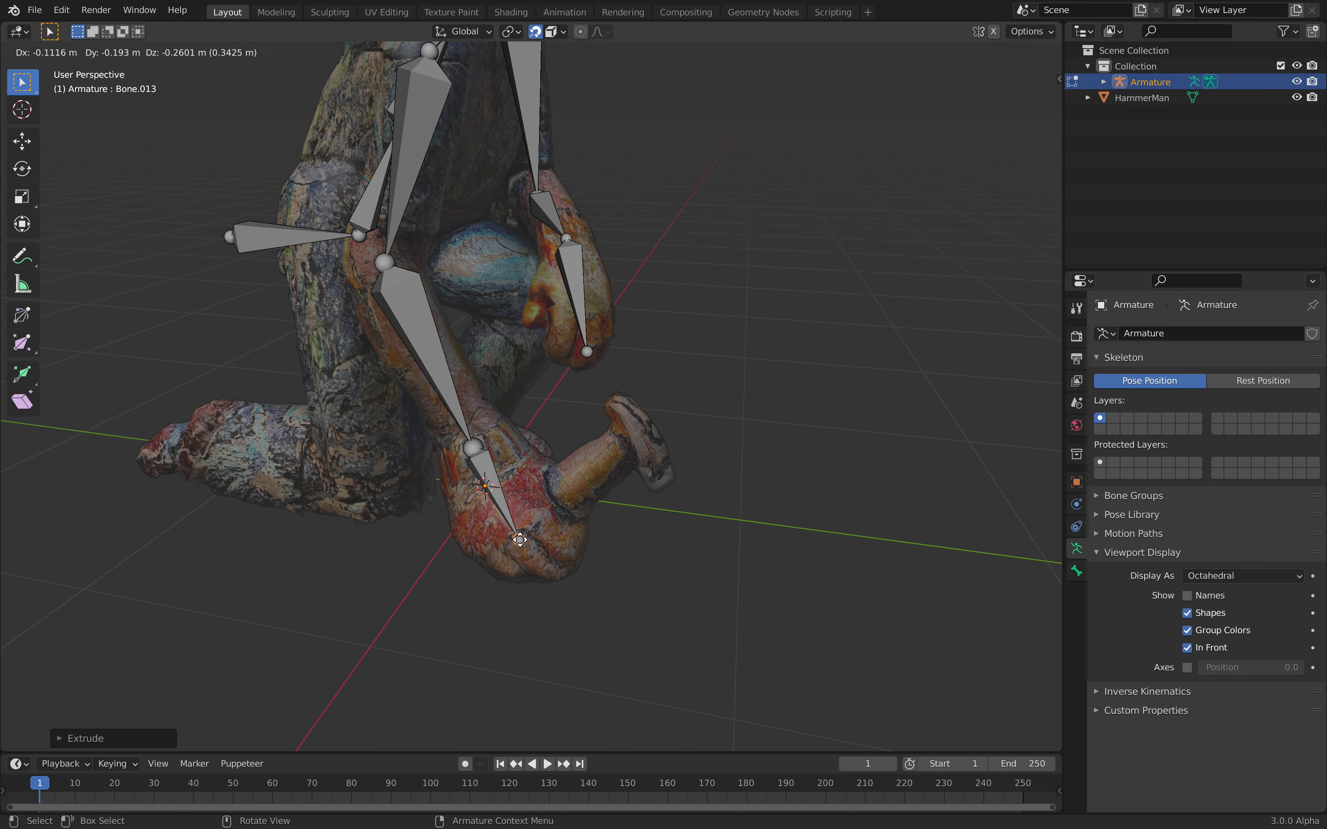
pyautogui.click(520, 540)
pyautogui.press('e')
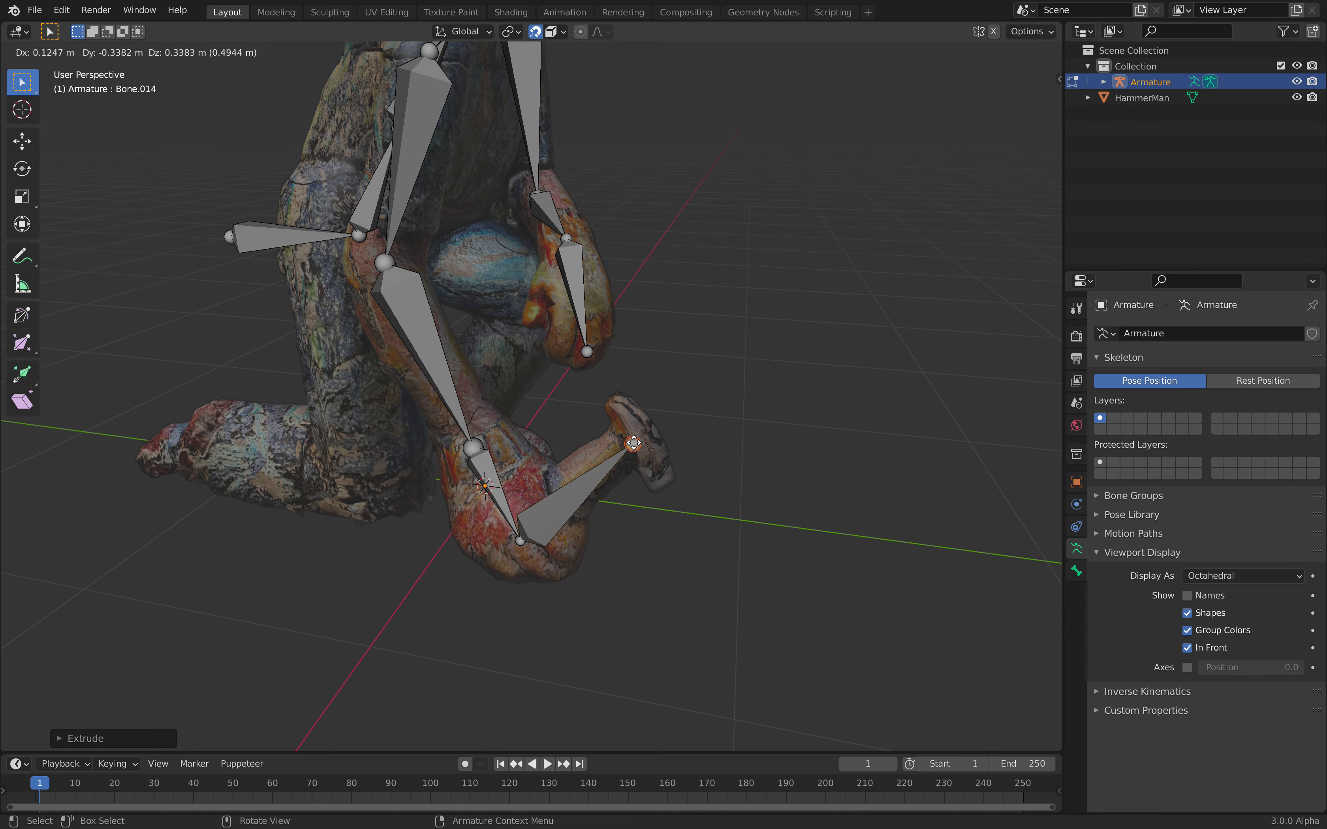
pyautogui.click(634, 434)
# Extrude a bone from the pelvis joint to the figure's right hip, and a thigh bone down to the kneeling knee.
pyautogui.moveTo(634, 434); pyautogui.dragTo(553, 354, button='middle')
pyautogui.click(472, 286)
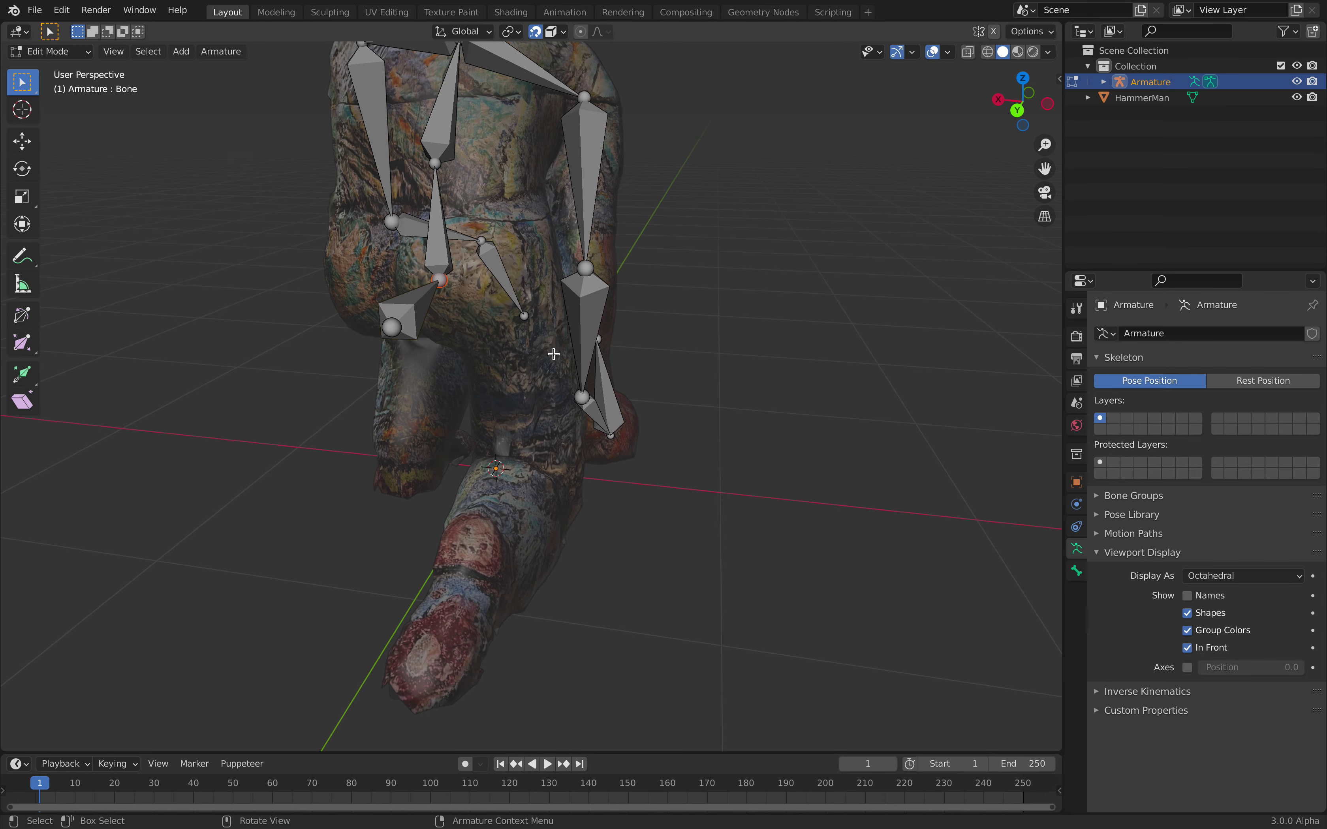
pyautogui.moveTo(451, 289); pyautogui.dragTo(439, 294, button='middle')
pyautogui.press('e')
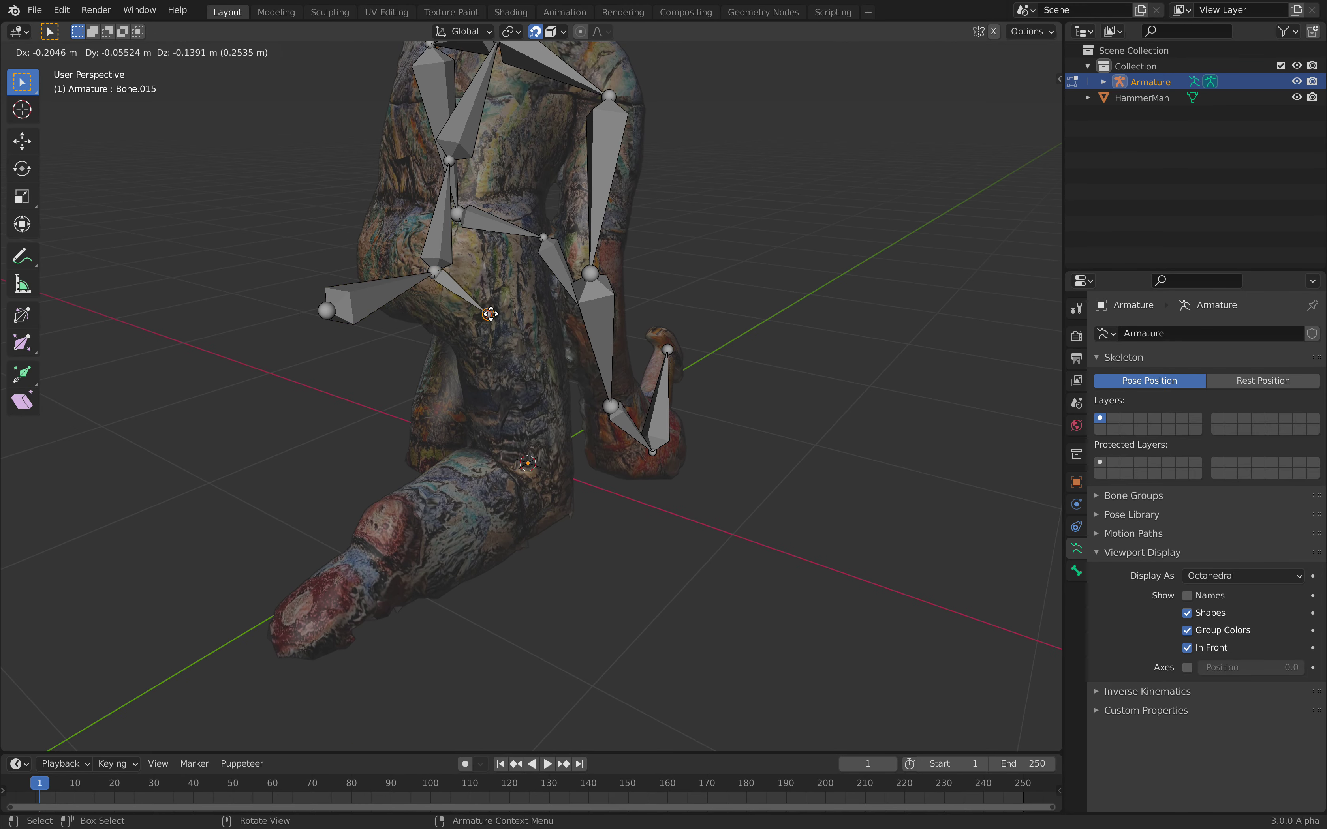
pyautogui.click(493, 313)
pyautogui.press('e')
pyautogui.click(525, 479)
# Extrude the kneeling leg's shin bone back to the ankle and a foot bone to the toes.
pyautogui.moveTo(525, 478); pyautogui.dragTo(504, 460, button='middle')
pyautogui.press('e')
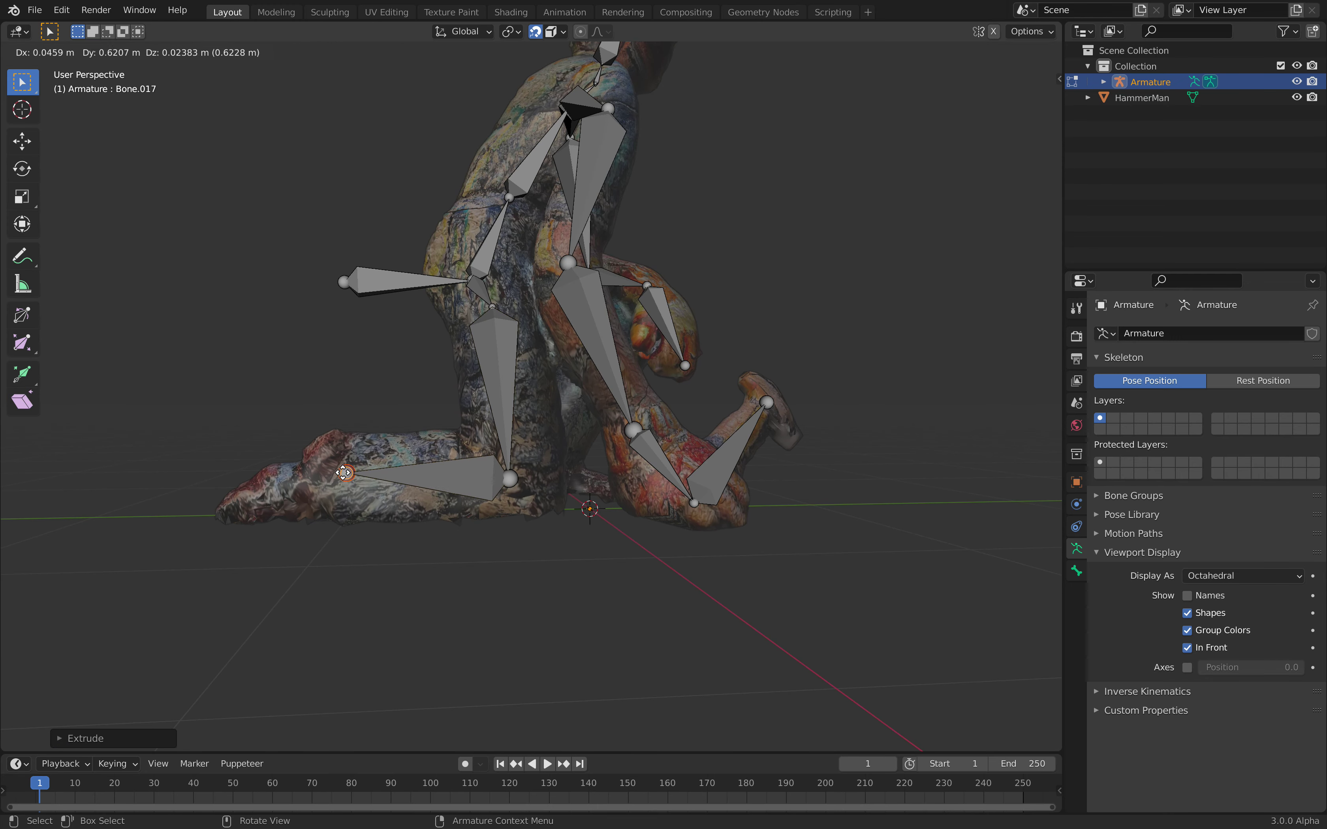
pyautogui.press('e')
pyautogui.click(255, 469)
# Extrude a bone from the pelvis joint to the figure's left hip and move its end into place within the hip.
pyautogui.moveTo(255, 469); pyautogui.dragTo(412, 403, button='middle')
pyautogui.moveTo(573, 277); pyautogui.dragTo(471, 309, button='middle')
pyautogui.press('e')
pyautogui.click(380, 346)
pyautogui.moveTo(380, 345); pyautogui.dragTo(528, 386, button='middle')
pyautogui.press('g')
pyautogui.click(545, 347)
pyautogui.press('g')
pyautogui.moveTo(447, 425); pyautogui.dragTo(504, 397, button='middle')
pyautogui.click(440, 458)
# Extrude the left thigh bone forward to the raised knee and a shin bone down to the ankle.
pyautogui.press('e')
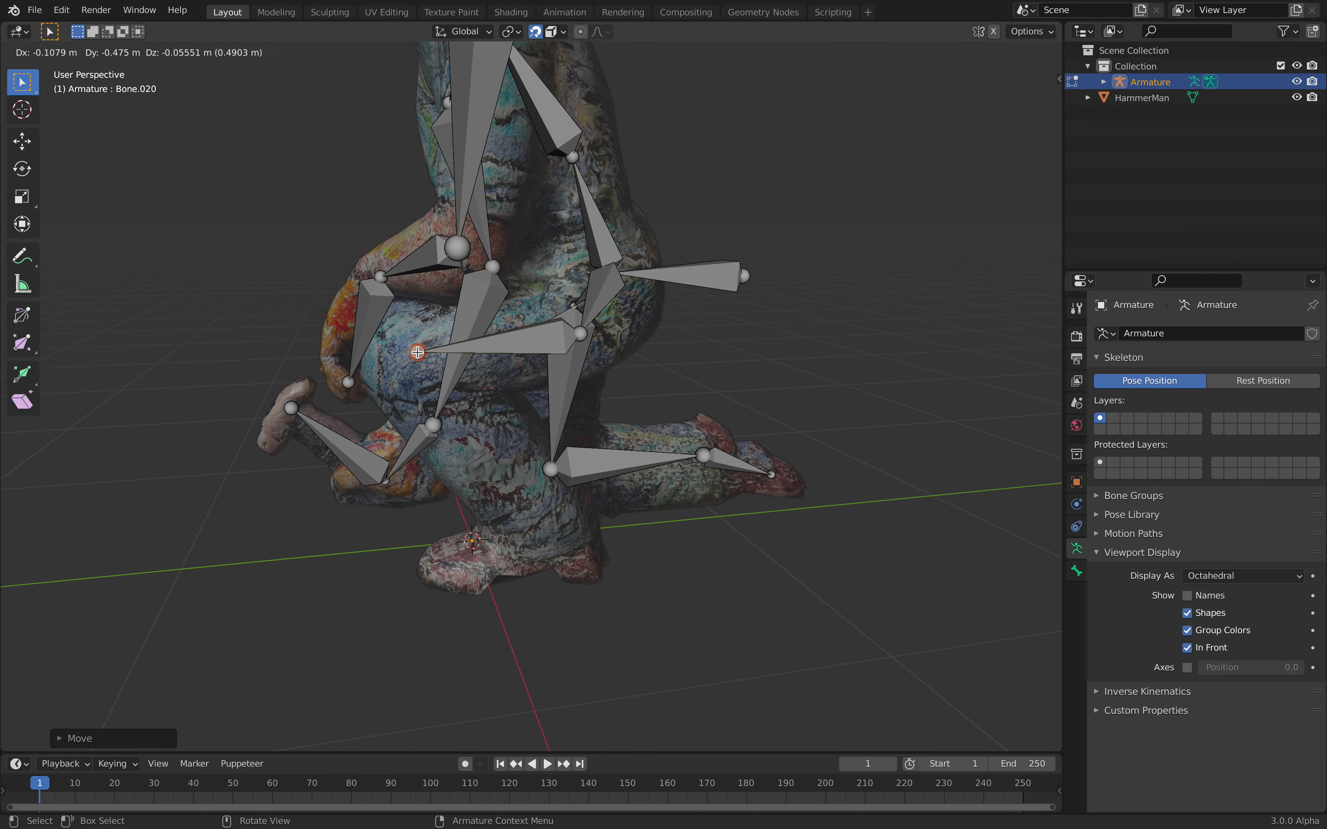
pyautogui.click(417, 352)
pyautogui.press('e')
pyautogui.click(535, 527)
# Adjust the left ankle joint's position and extrude a foot bone from it to the toes.
pyautogui.moveTo(535, 527); pyautogui.dragTo(699, 446, button='middle')
pyautogui.press('g')
pyautogui.click(491, 504)
pyautogui.press('e')
pyautogui.click(422, 511)
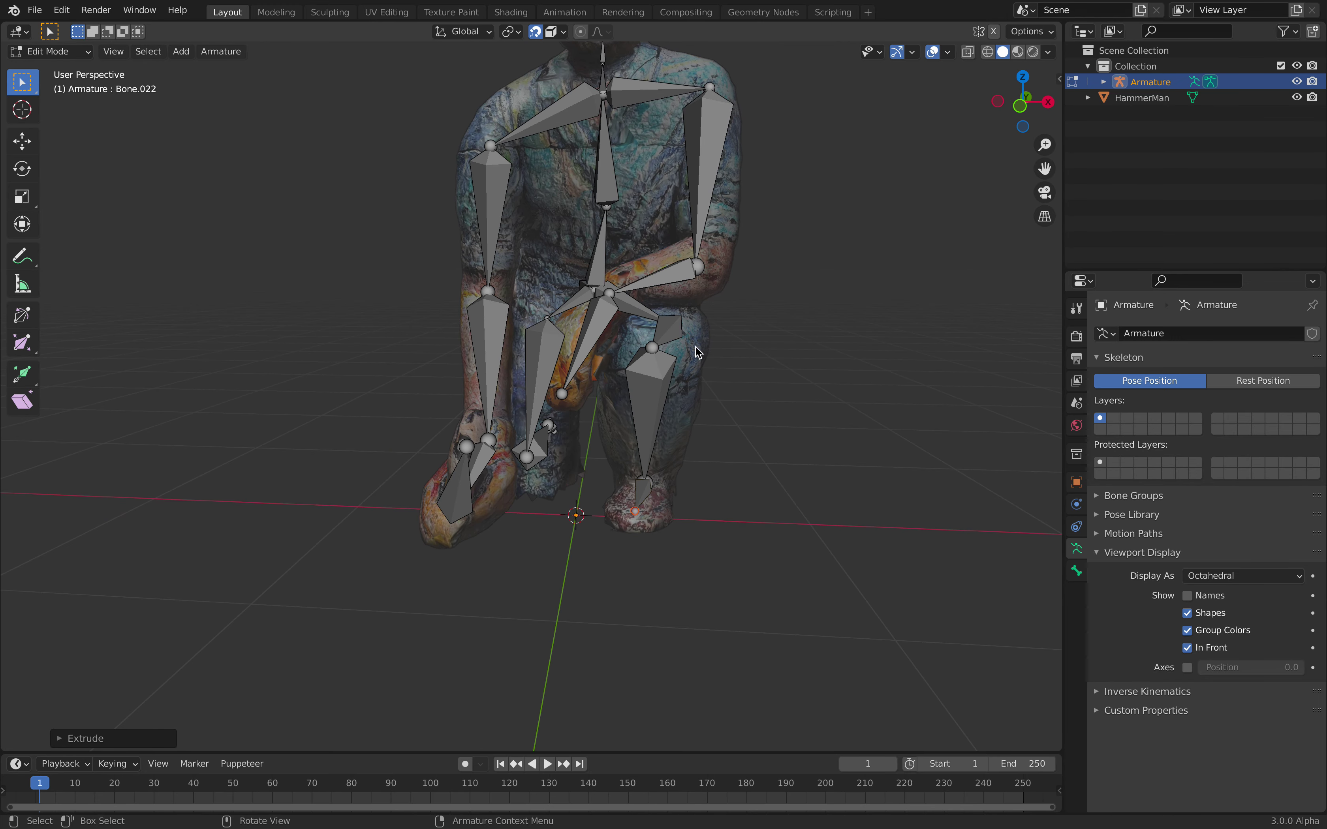
# Return to Object Mode, check the complete skeleton against the figure and reselect the armature.
pyautogui.press('Tab')
pyautogui.scroll(-5, 652, 343)
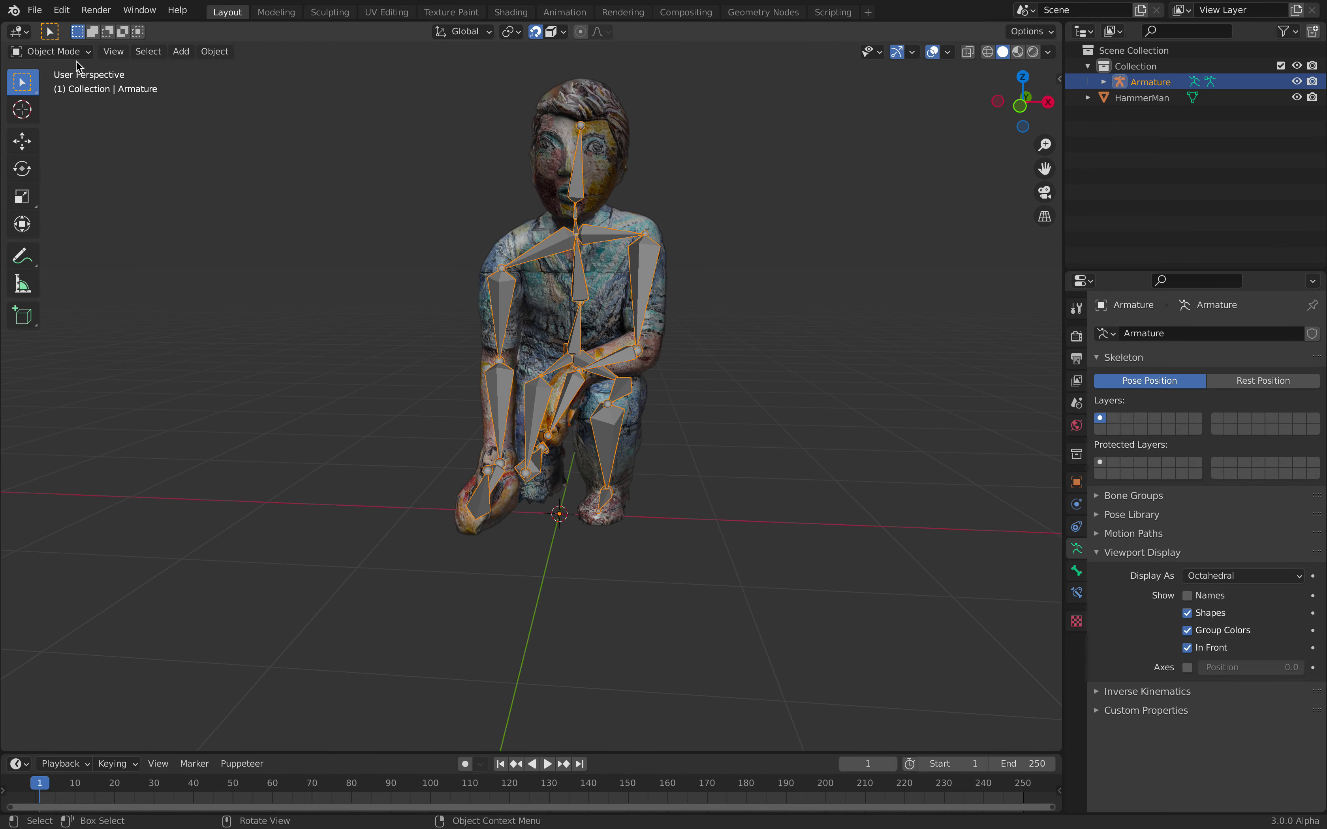
pyautogui.click(54, 69)
pyautogui.click(475, 171)
pyautogui.moveTo(483, 182); pyautogui.dragTo(230, 244, button='middle')
pyautogui.scroll(3, 230, 244)
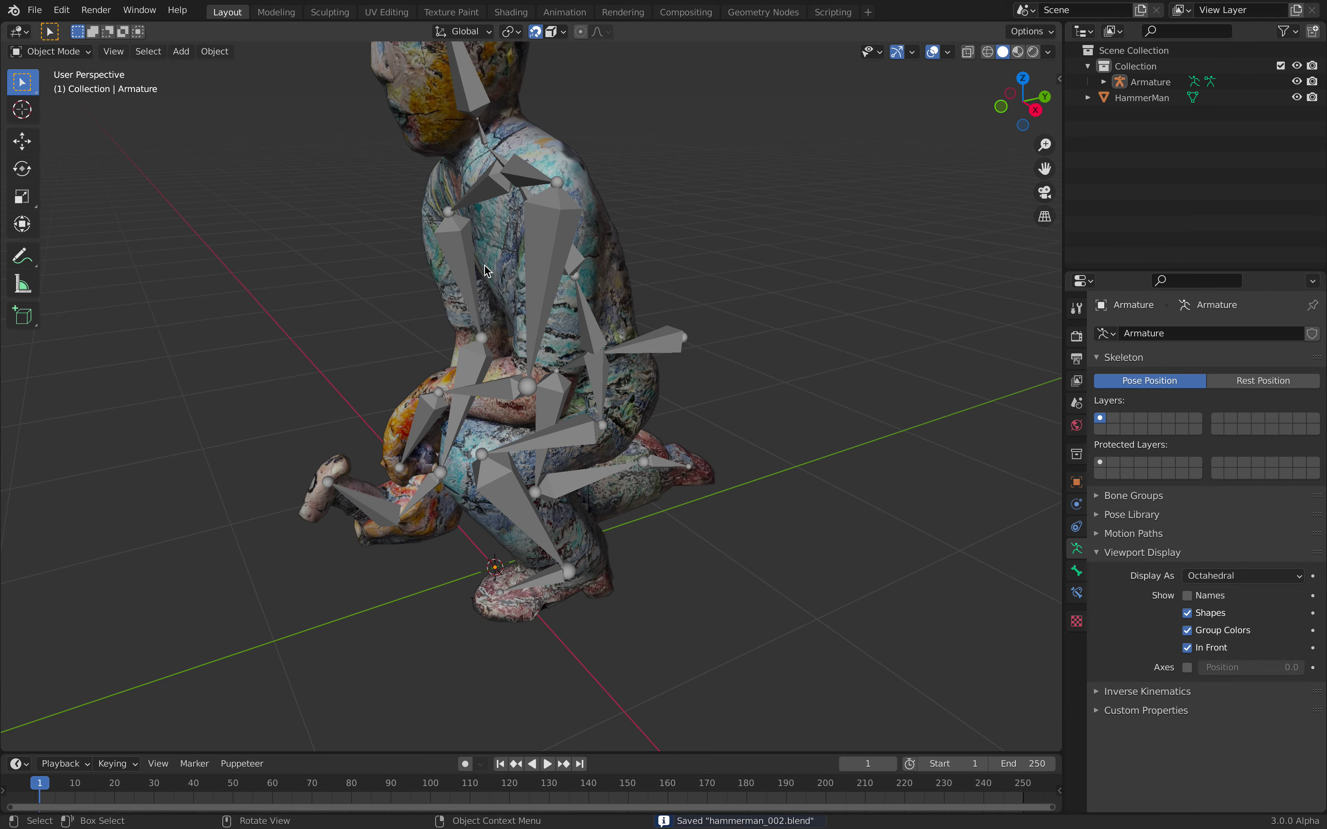
pyautogui.moveTo(548, 353); pyautogui.dragTo(672, 284, button='middle')
pyautogui.click(625, 362)
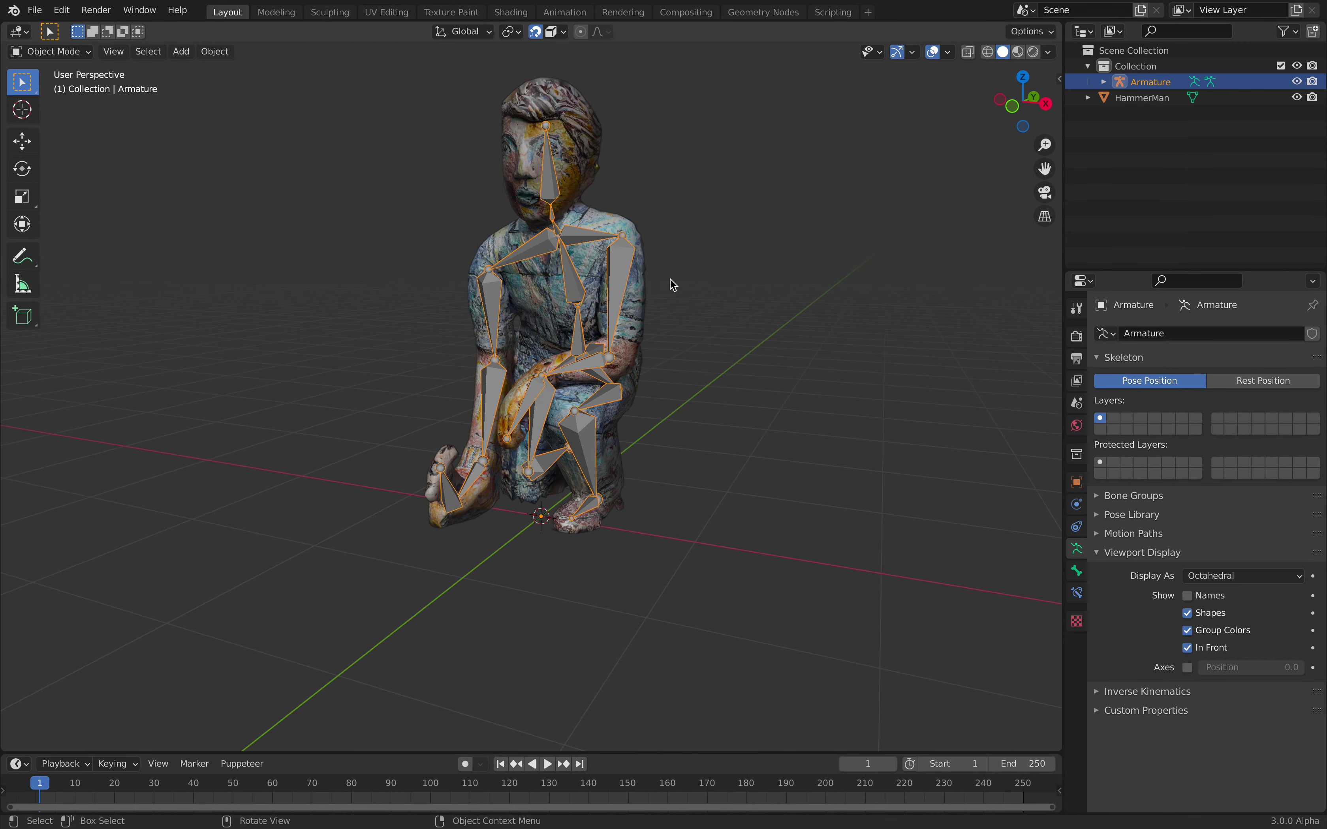
# Save the file and save an incremented version as hammerman_003.blend on the Desktop.
pyautogui.click(35, 11)
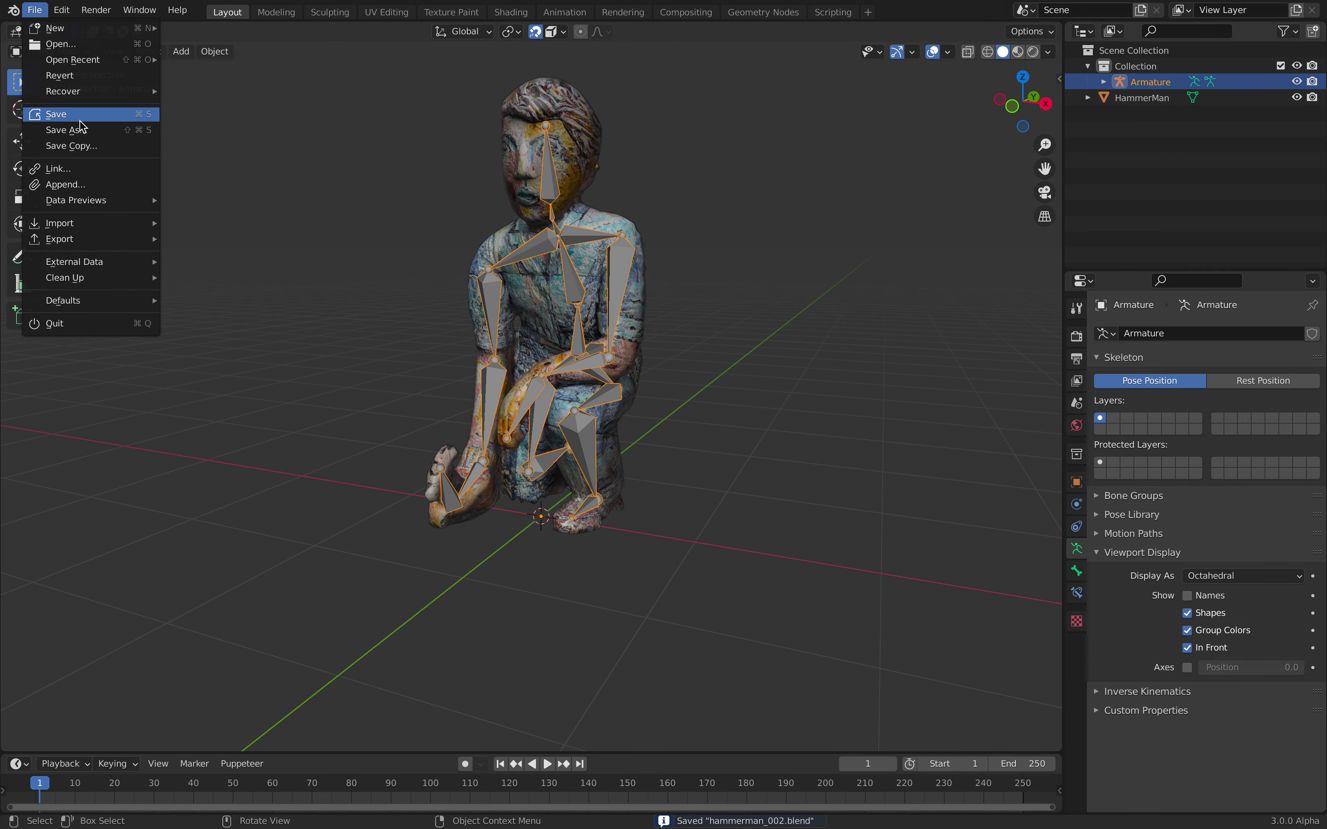
pyautogui.click(80, 115)
pyautogui.click(35, 10)
pyautogui.click(69, 132)
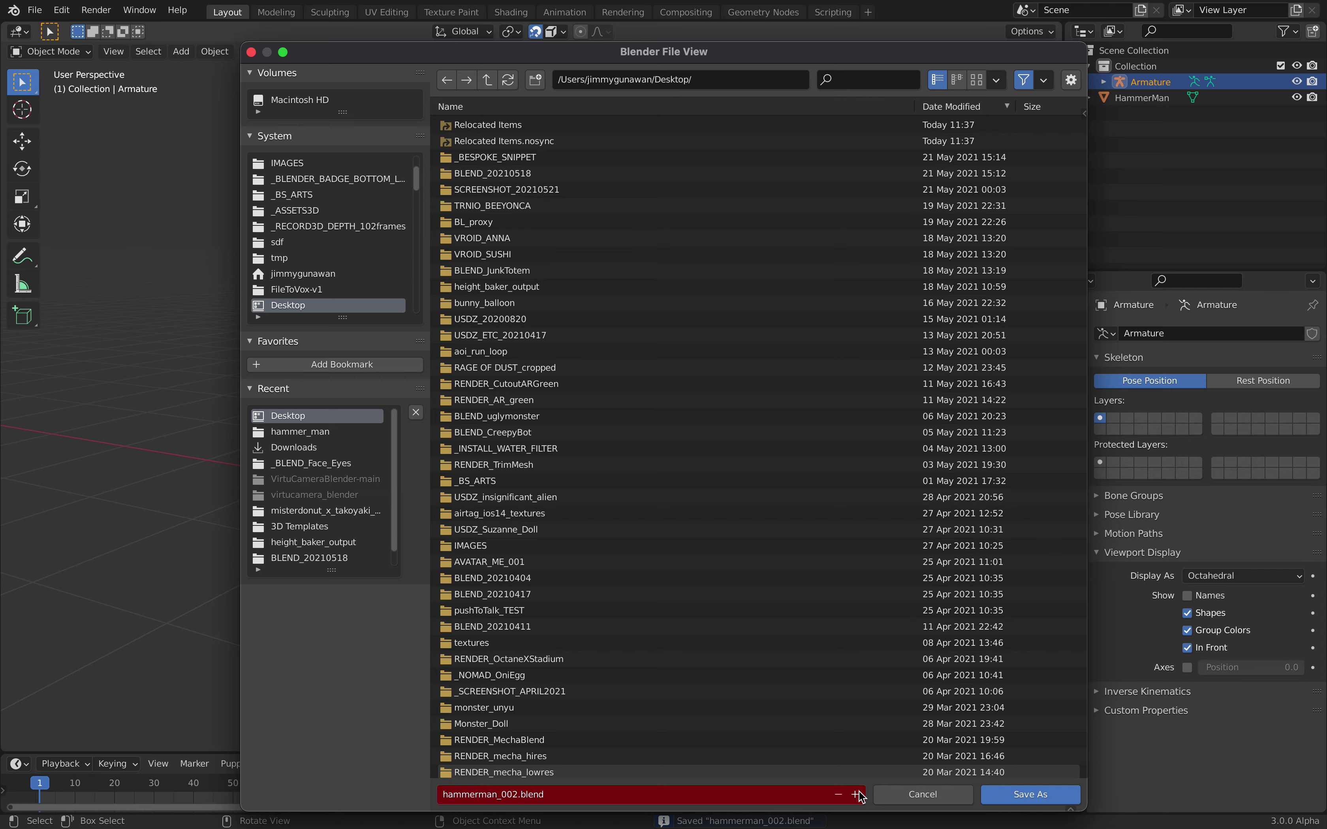
pyautogui.click(1014, 794)
# Select the HammerMan mesh together with the armature and parent it to the rig with automatic weights.
pyautogui.moveTo(699, 474); pyautogui.dragTo(784, 508, button='middle')
pyautogui.click(705, 281)
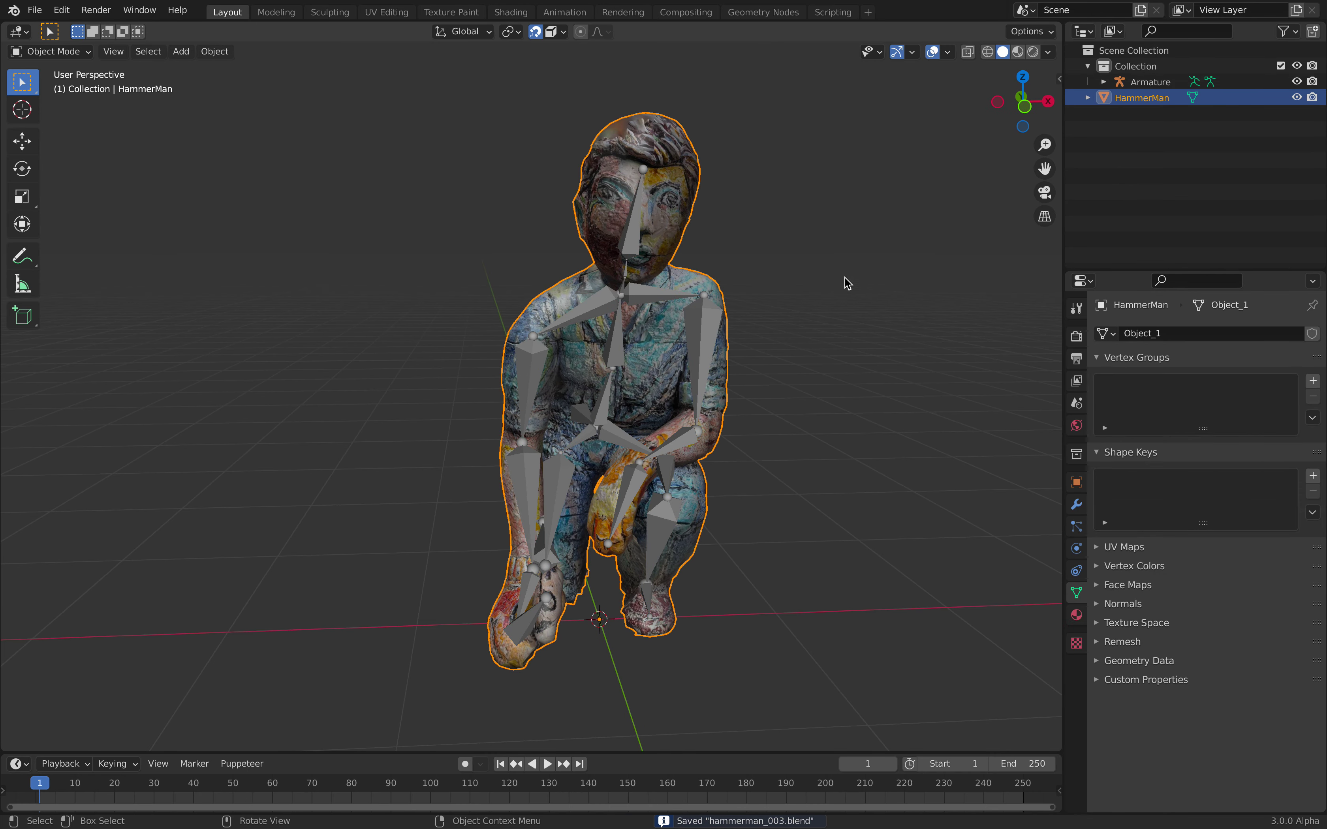
pyautogui.keyDown('shift'); pyautogui.click(682, 286); pyautogui.keyUp('shift')
pyautogui.moveTo(682, 286); pyautogui.dragTo(635, 275, button='middle')
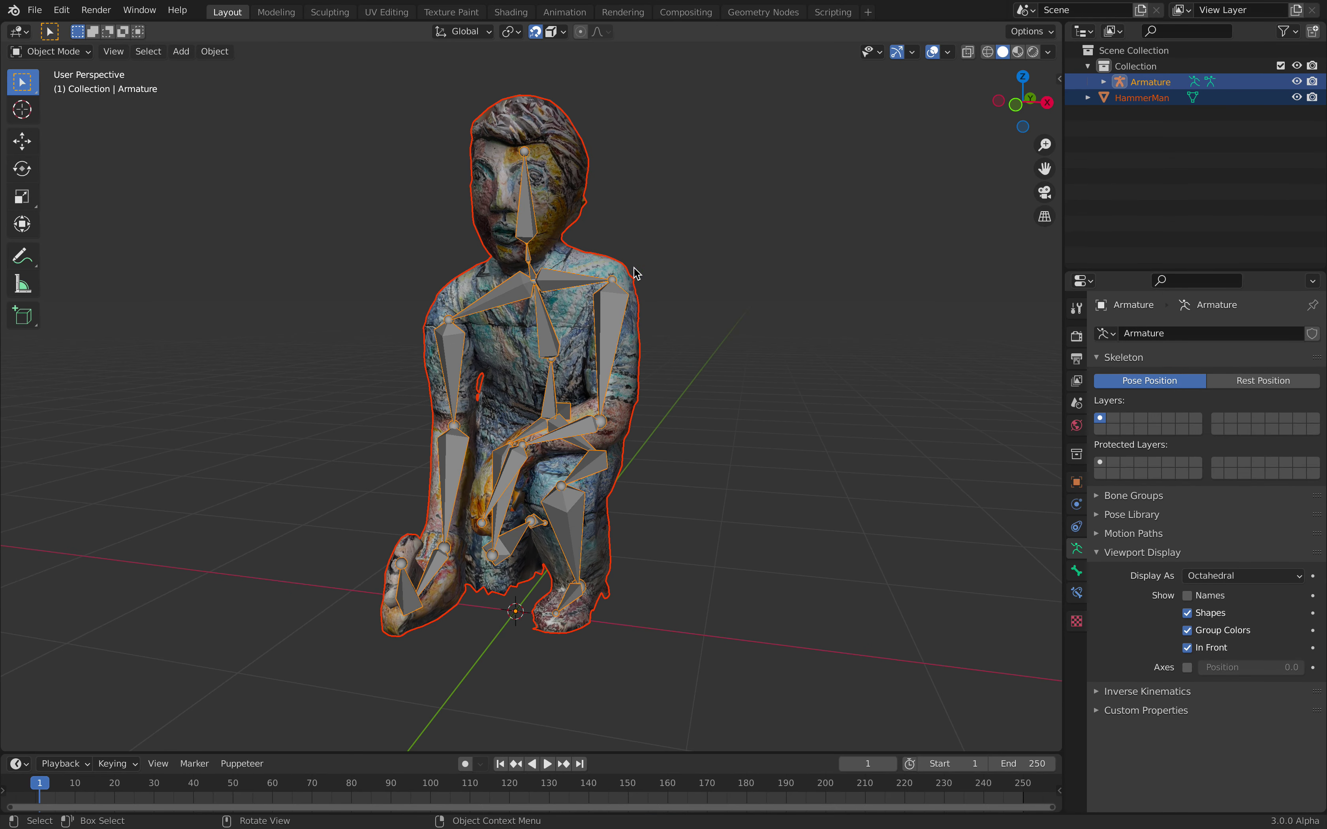
pyautogui.moveTo(777, 423); pyautogui.dragTo(769, 422, button='middle')
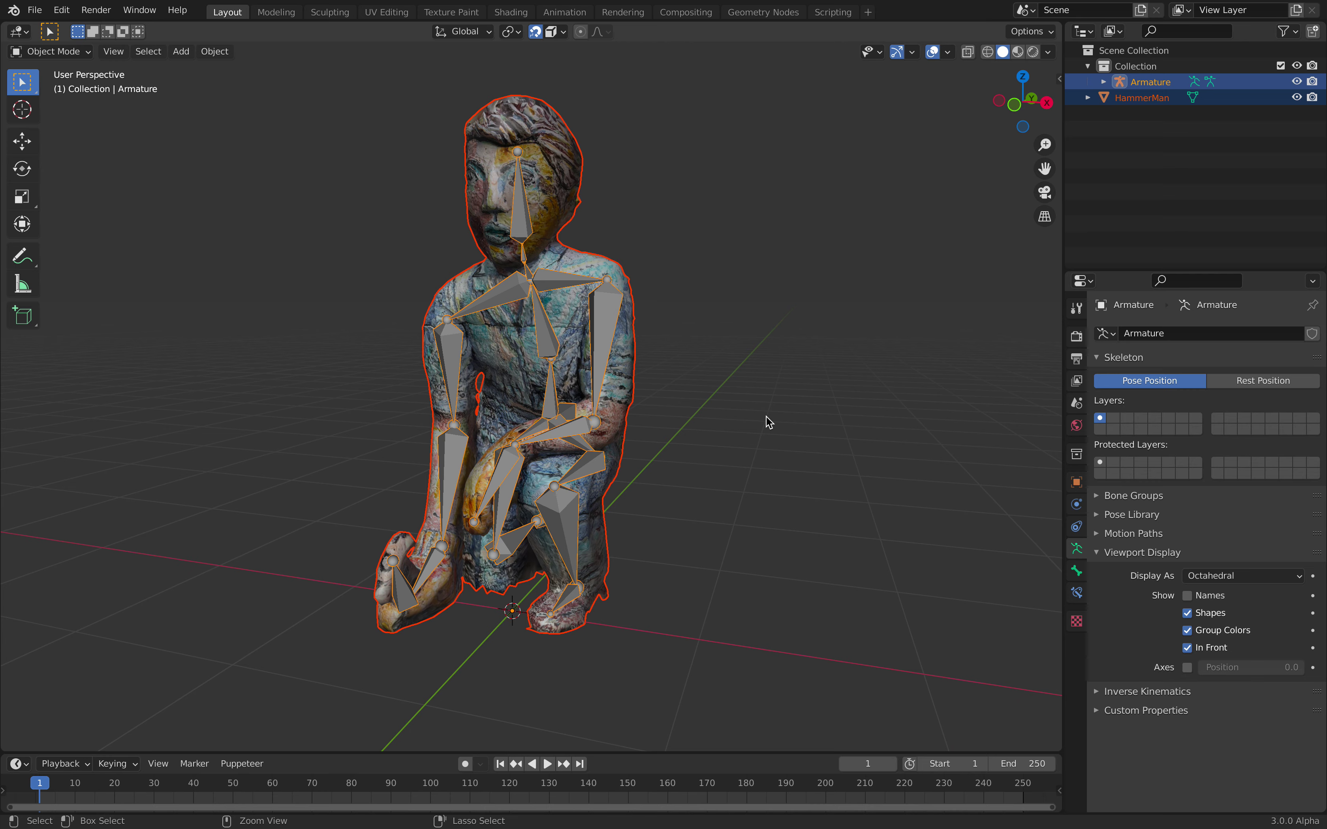
pyautogui.hotkey('ctrl', 'p')
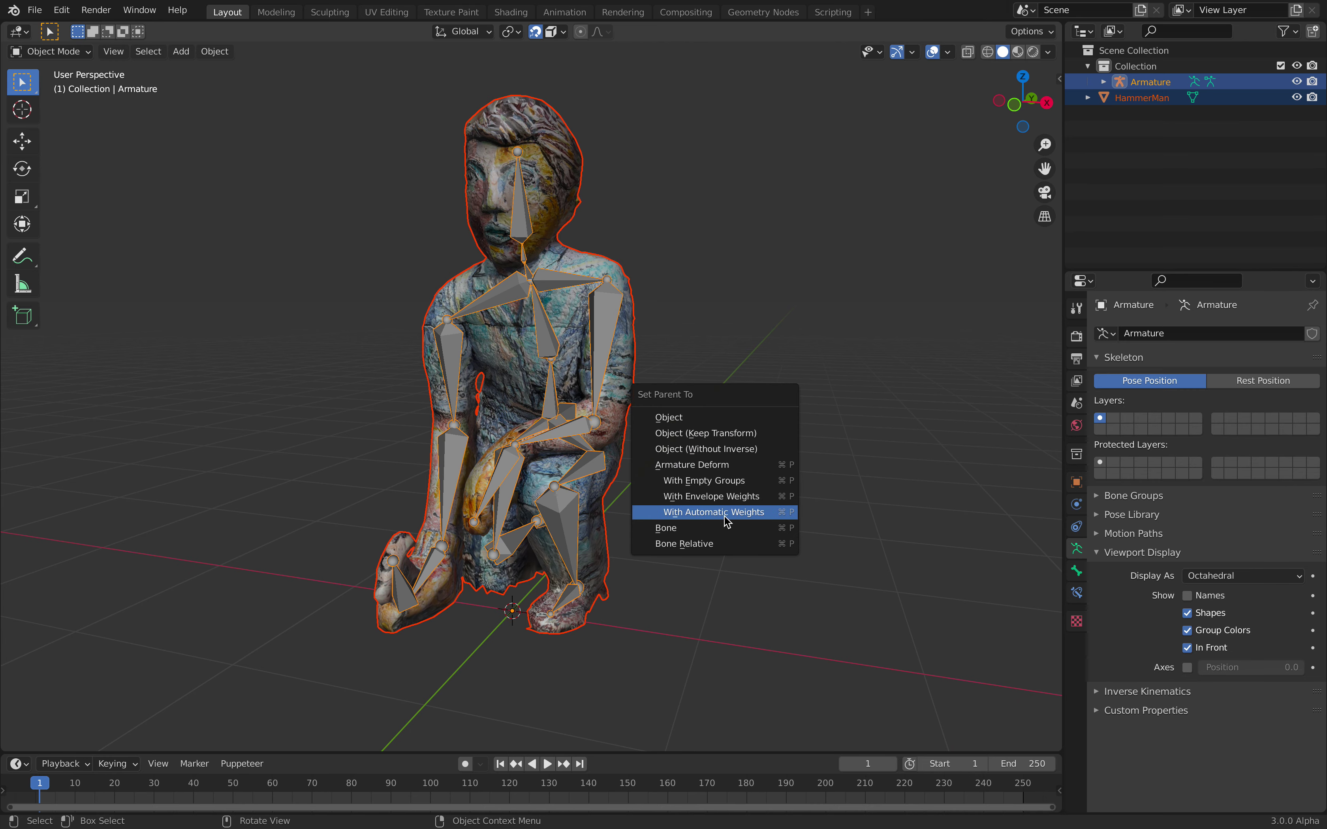
pyautogui.click(704, 513)
# Switch the armature to Pose Mode and try a trackball rotation of the left upper-arm bone.
pyautogui.moveTo(557, 320); pyautogui.dragTo(645, 320, button='middle')
pyautogui.click(68, 106)
pyautogui.press('r')
pyautogui.press('r')
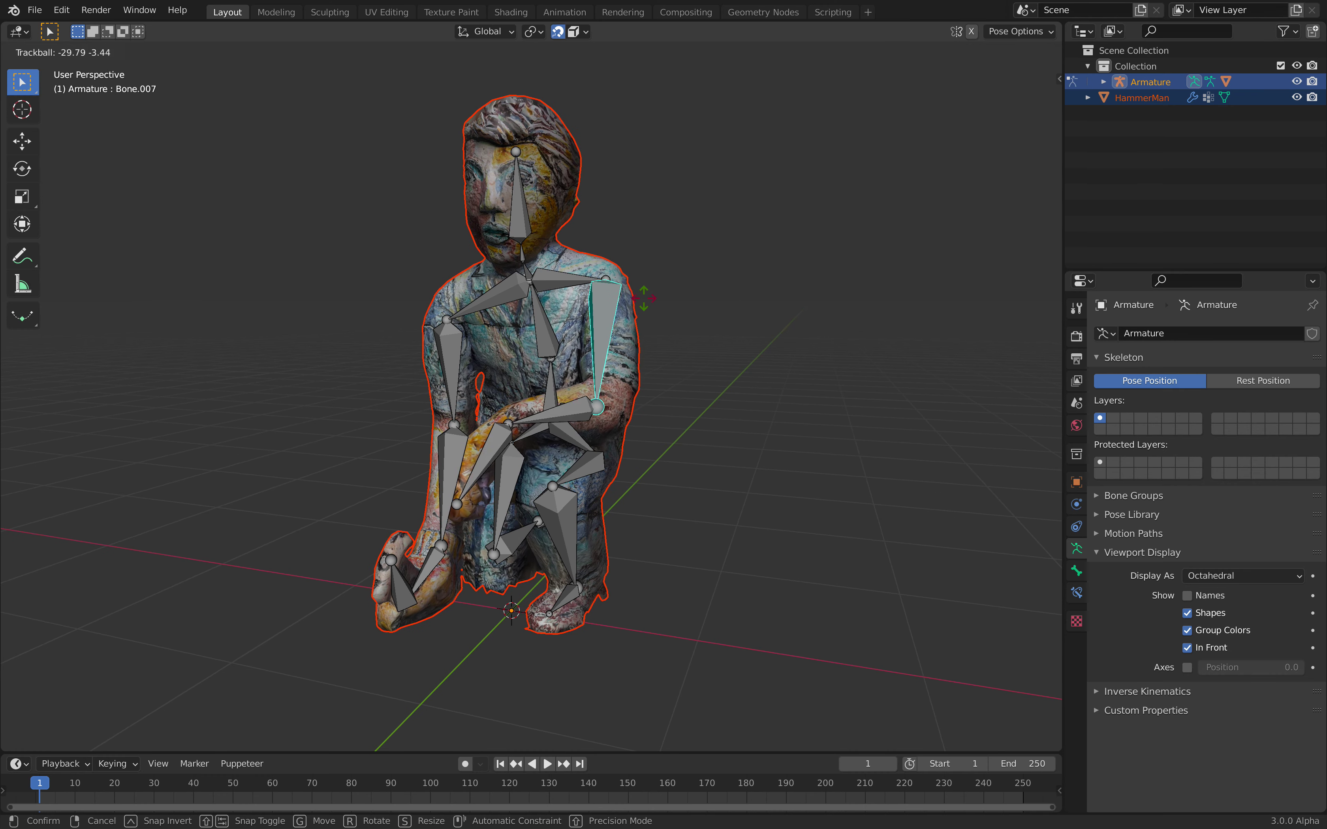
pyautogui.click(647, 320)
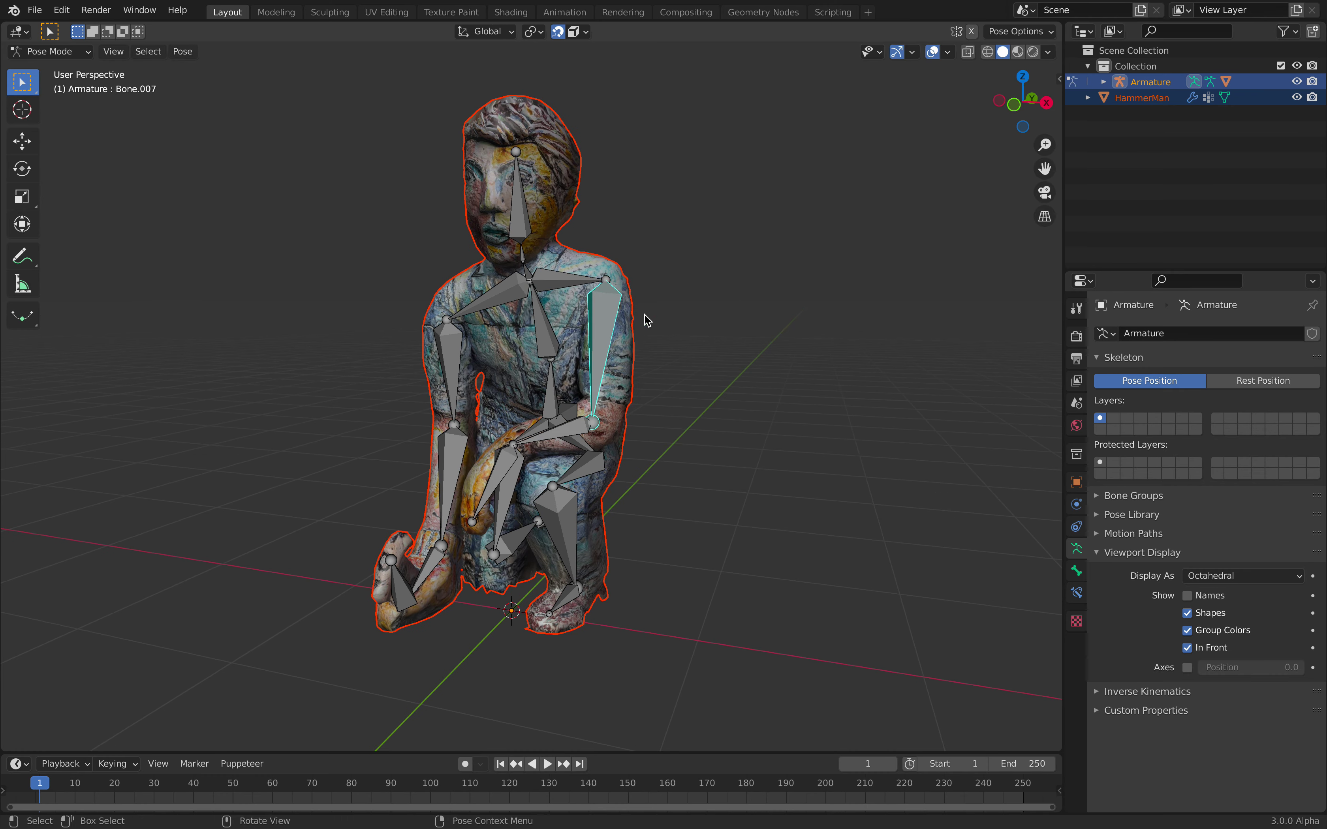
# Enlarge the timeline area and select all bones of the rig.
pyautogui.scroll(2, 647, 320)
pyautogui.scroll(-3, 720, 341)
pyautogui.moveTo(647, 321); pyautogui.dragTo(776, 342, button='middle')
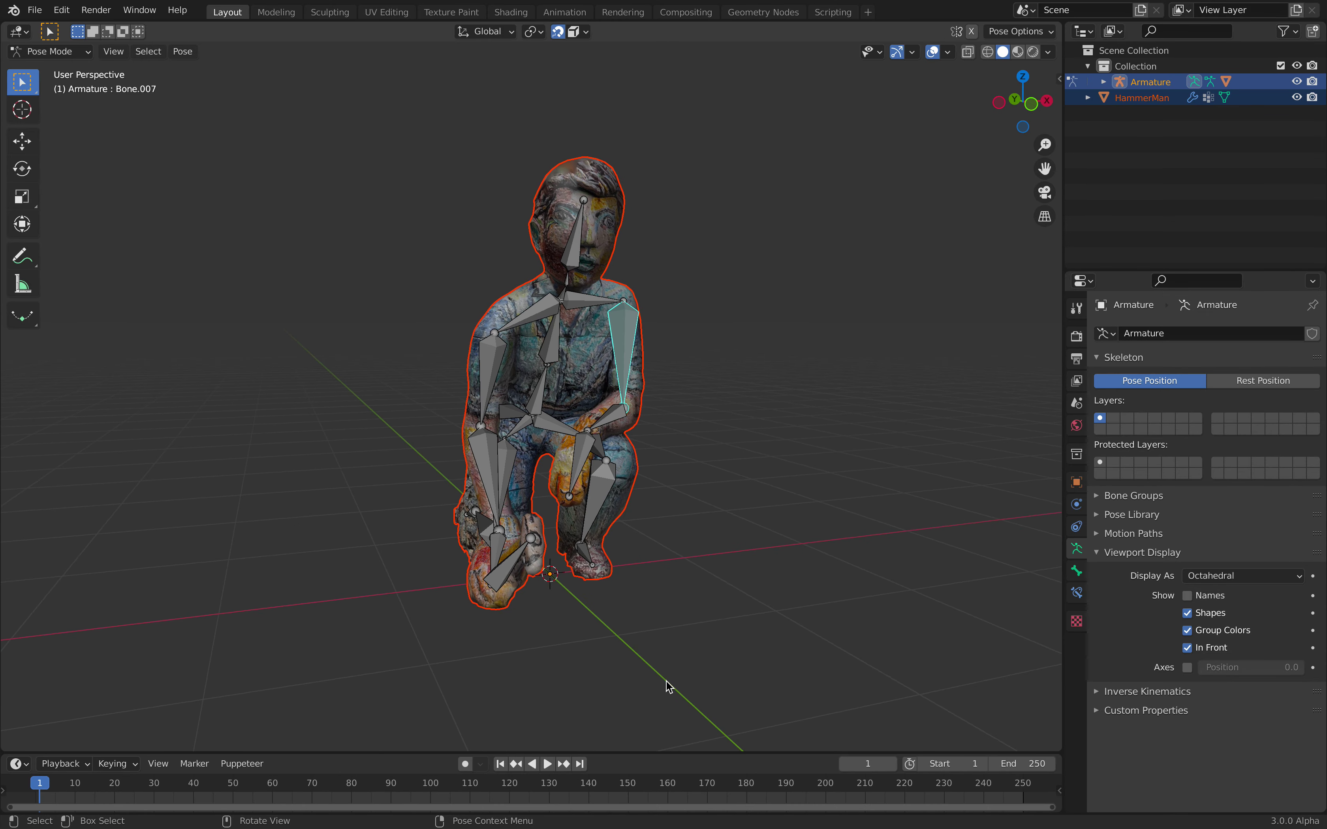
pyautogui.moveTo(666, 753); pyautogui.dragTo(652, 710)
pyautogui.scroll(2, 688, 551)
pyautogui.moveTo(720, 532); pyautogui.dragTo(702, 284, button='middle')
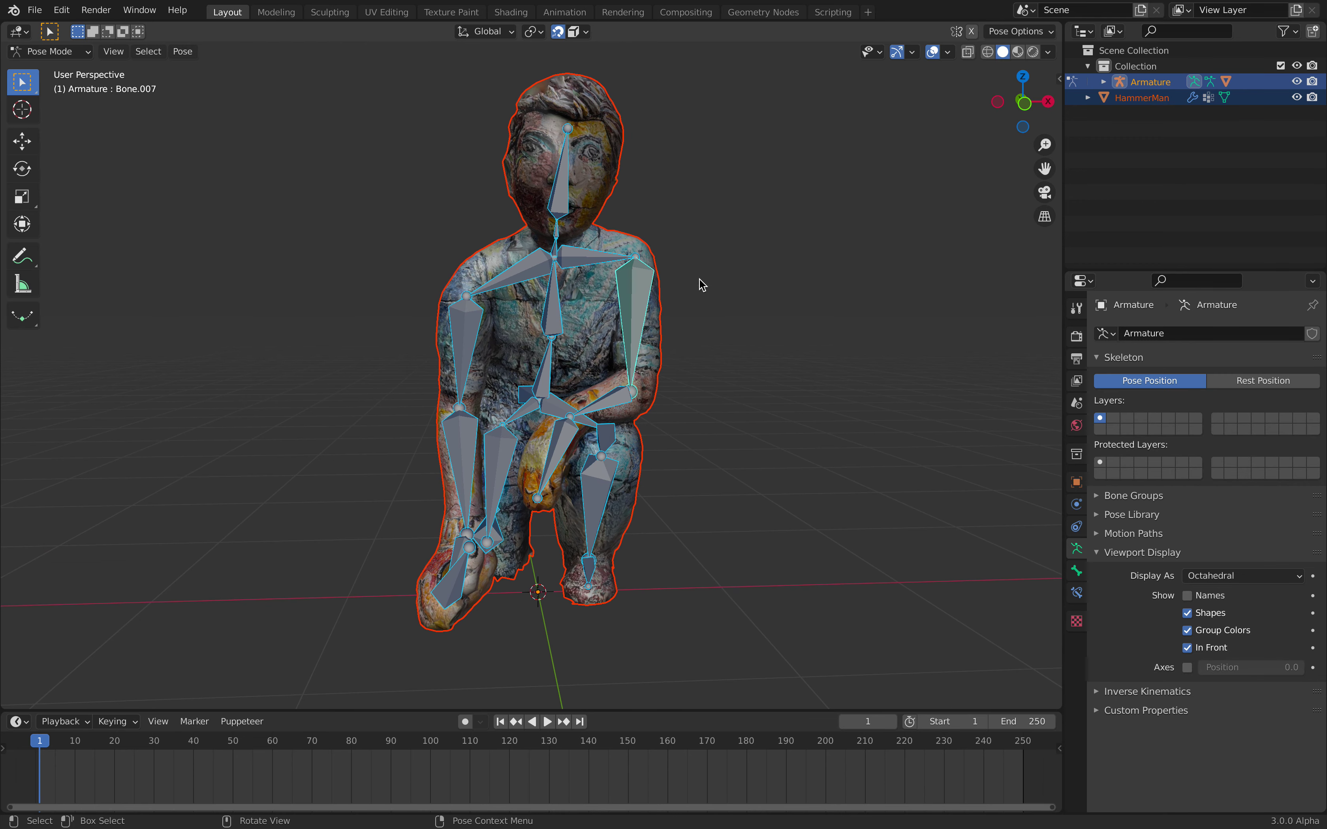
# Try the Wire display style for the armature's bones and settle on Stick.
pyautogui.click(1214, 574)
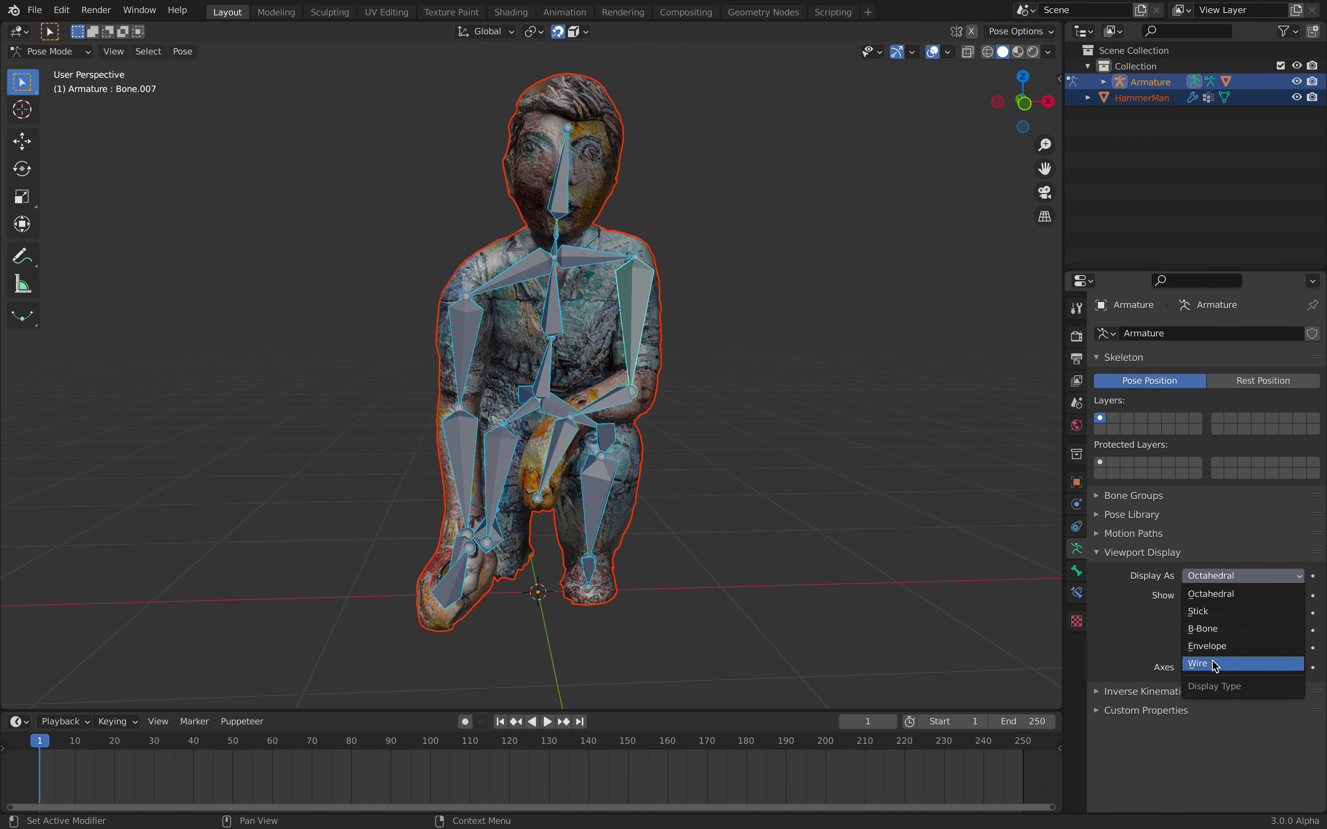
pyautogui.click(1213, 664)
pyautogui.moveTo(738, 438)
pyautogui.mouseDown(button='middle')
pyautogui.moveTo(674, 438)
pyautogui.moveTo(713, 447)
pyautogui.mouseUp(button='middle')
pyautogui.click(1222, 575)
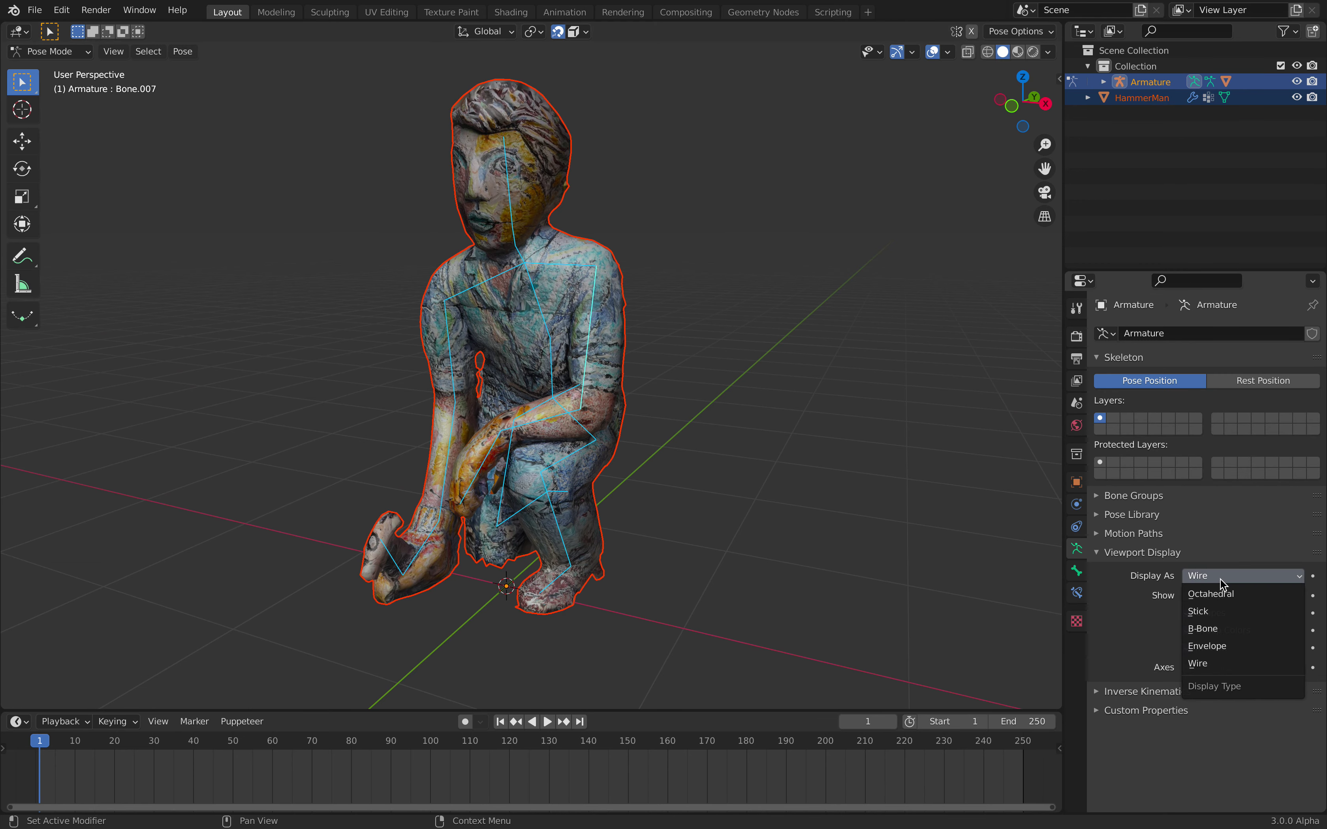
pyautogui.click(1218, 612)
pyautogui.moveTo(675, 351); pyautogui.dragTo(692, 375, button='middle')
# Rotate the left hand bone slightly to test how the mesh deforms at the wrist.
pyautogui.moveTo(668, 438); pyautogui.dragTo(563, 396, button='middle')
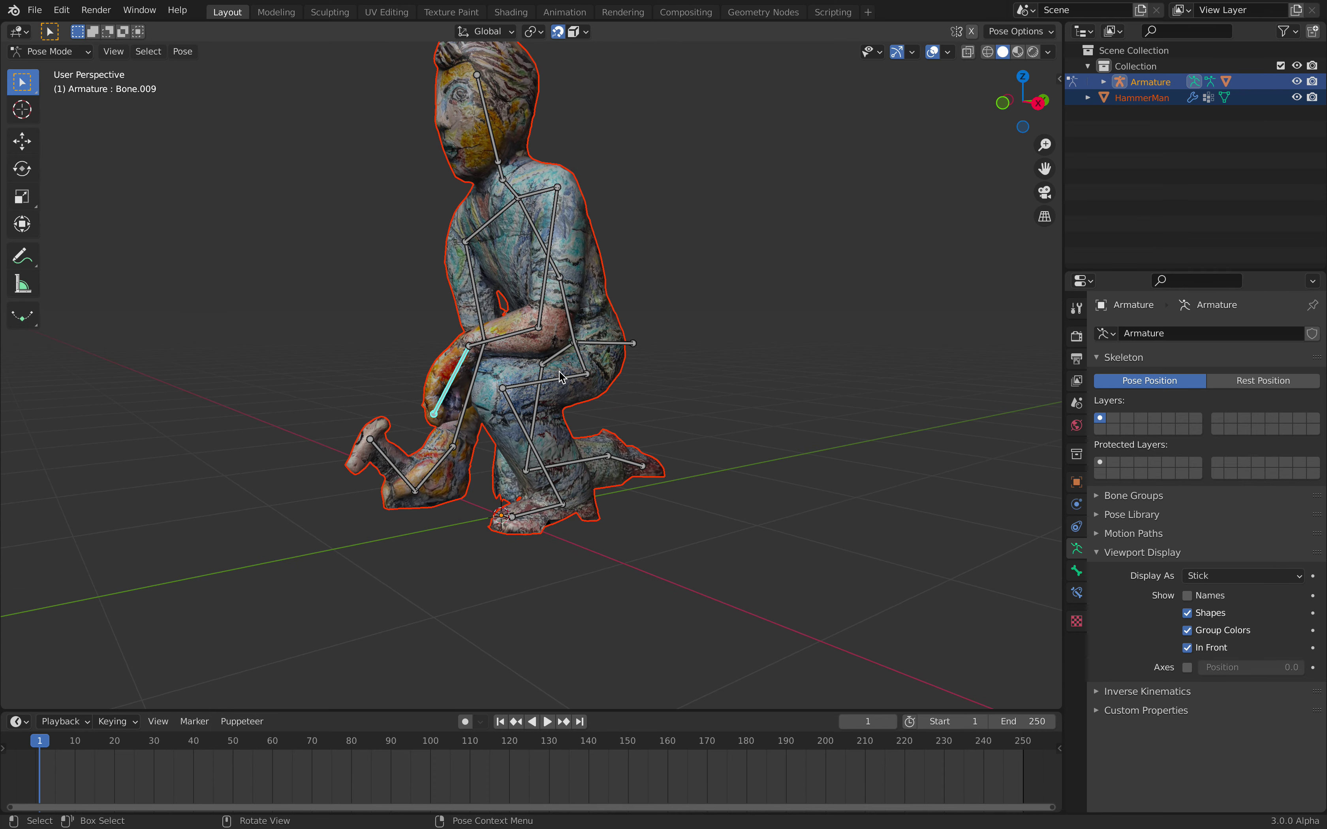
pyautogui.press('r')
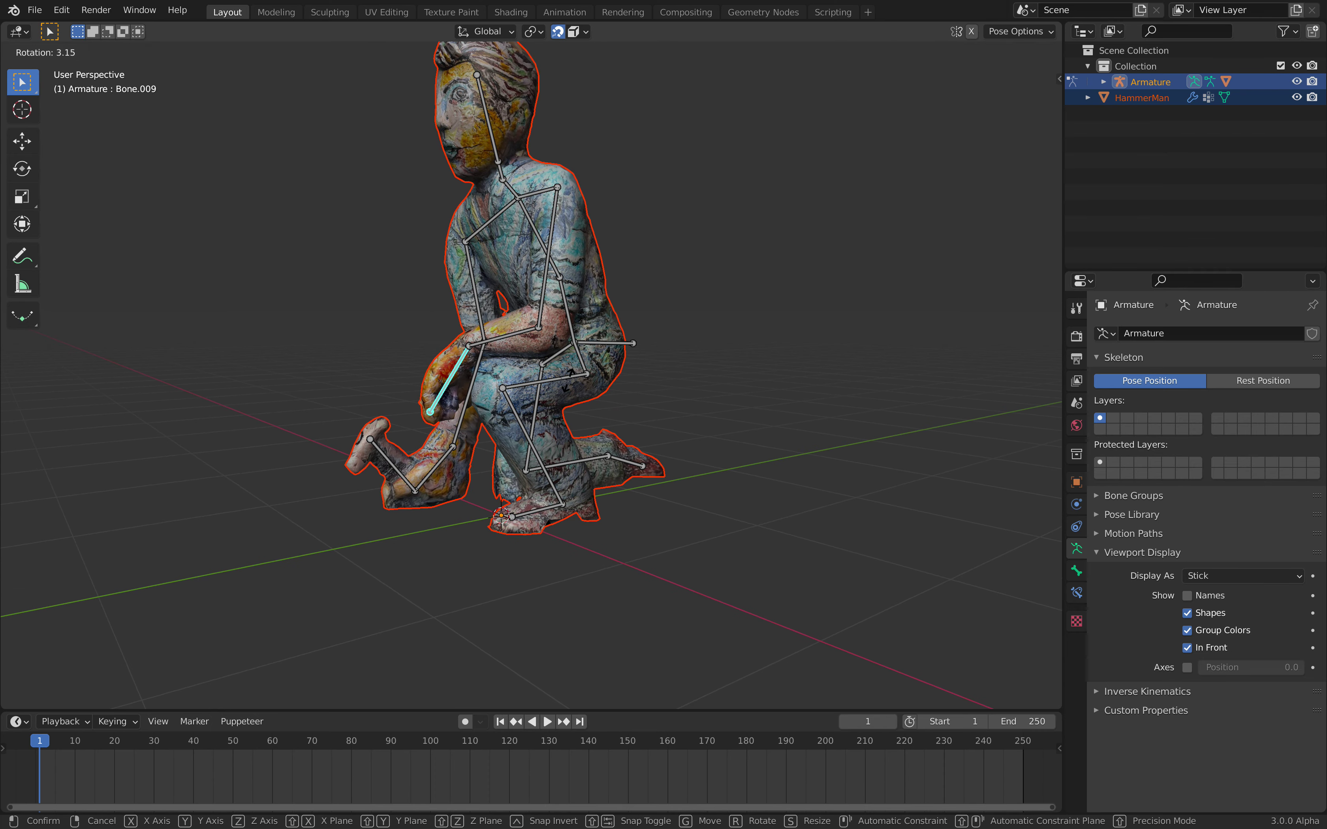
pyautogui.click(565, 368)
pyautogui.moveTo(564, 368); pyautogui.dragTo(669, 375, button='middle')
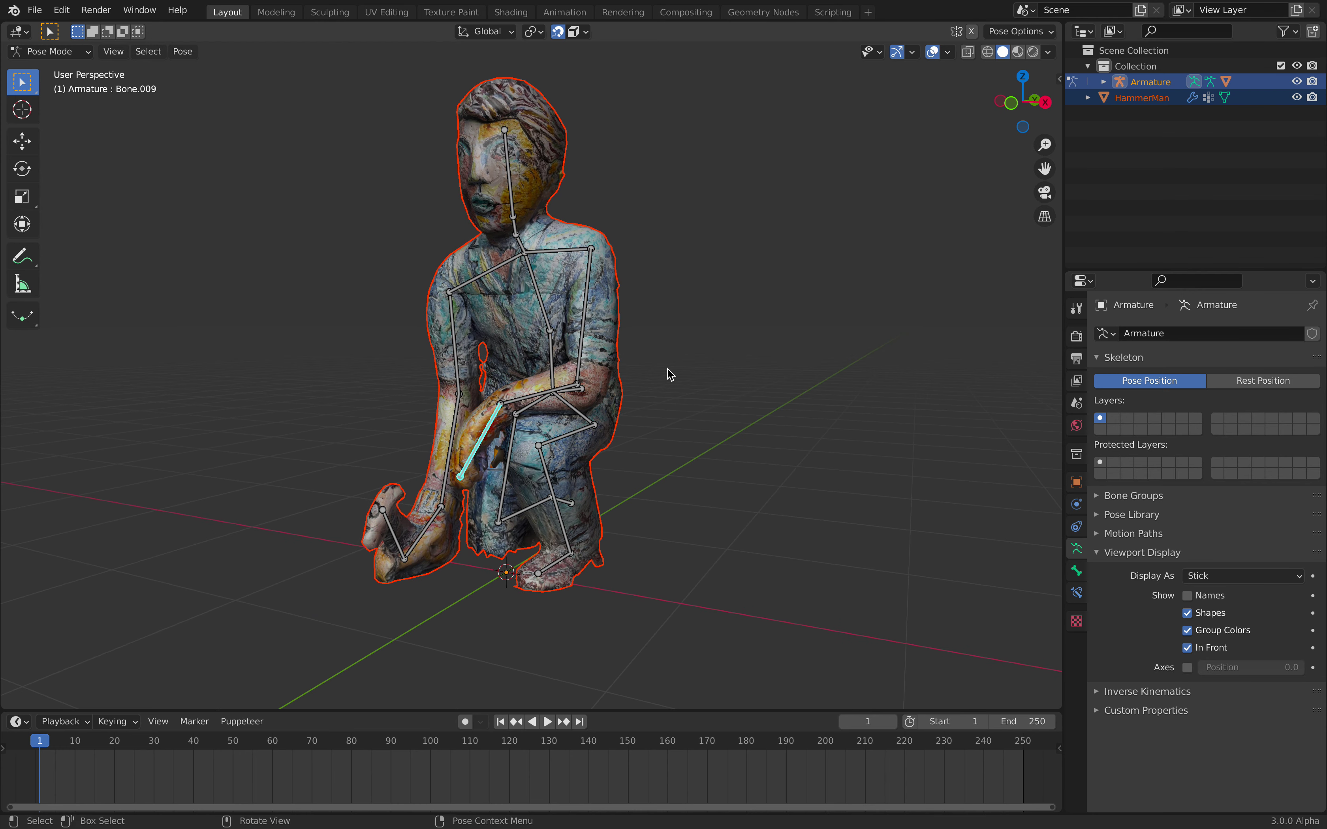
# Enable Auto IK in the armature's pose options.
pyautogui.click(1058, 80)
pyautogui.click(1055, 113)
pyautogui.click(1055, 125)
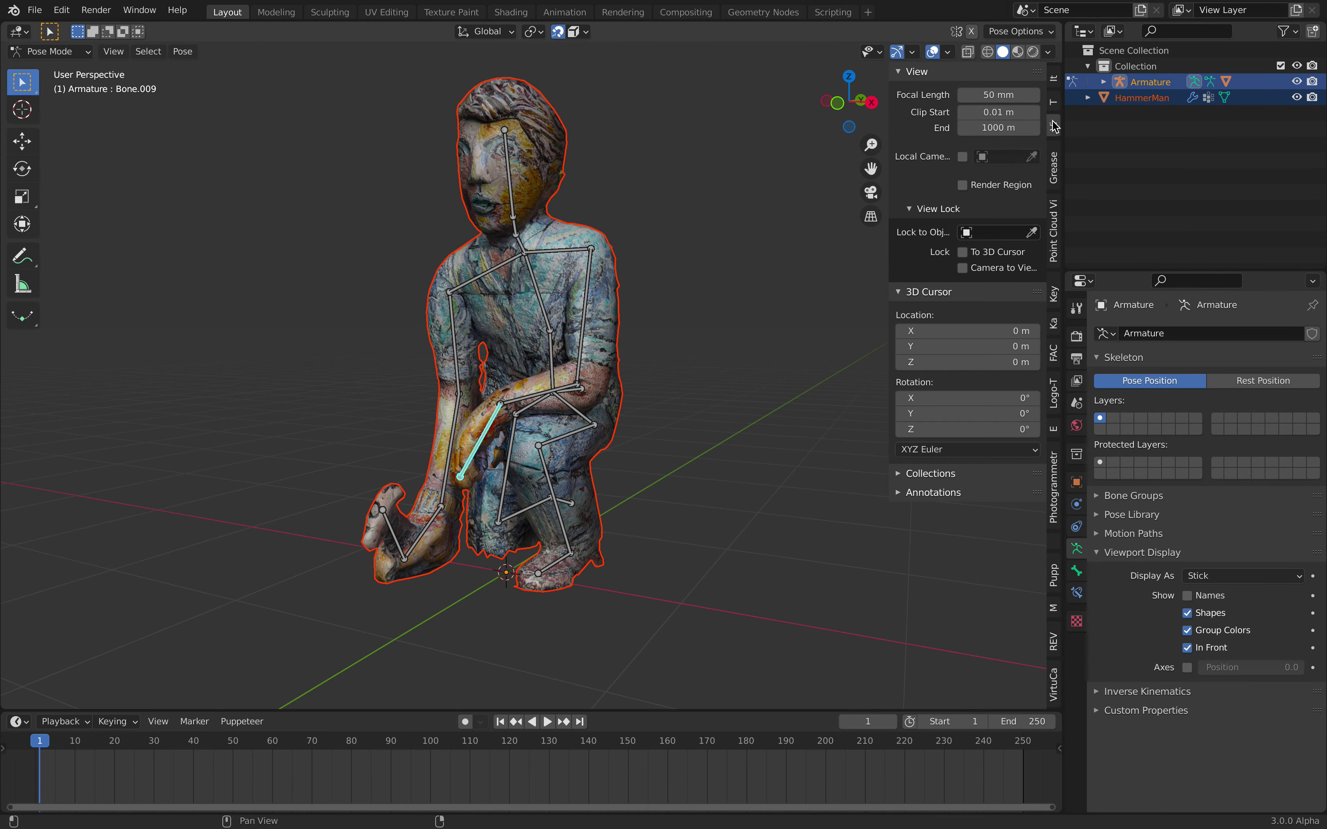
pyautogui.scroll(1, 1055, 126)
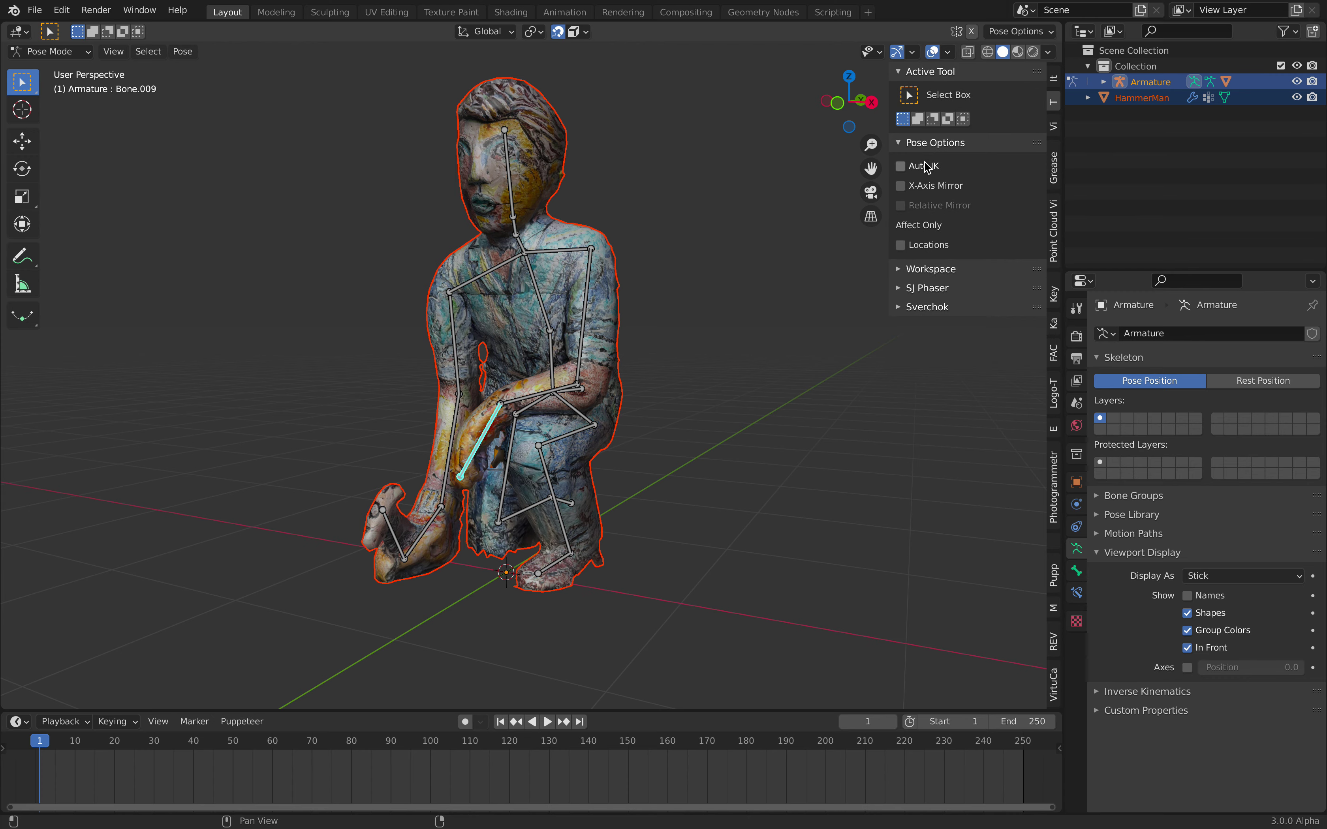
# Select the upper spine bone and move it slightly with Auto IK to test the torso's bending.
pyautogui.moveTo(551, 306); pyautogui.dragTo(643, 374, button='middle')
pyautogui.click(541, 322)
pyautogui.press('g')
pyautogui.click(623, 376)
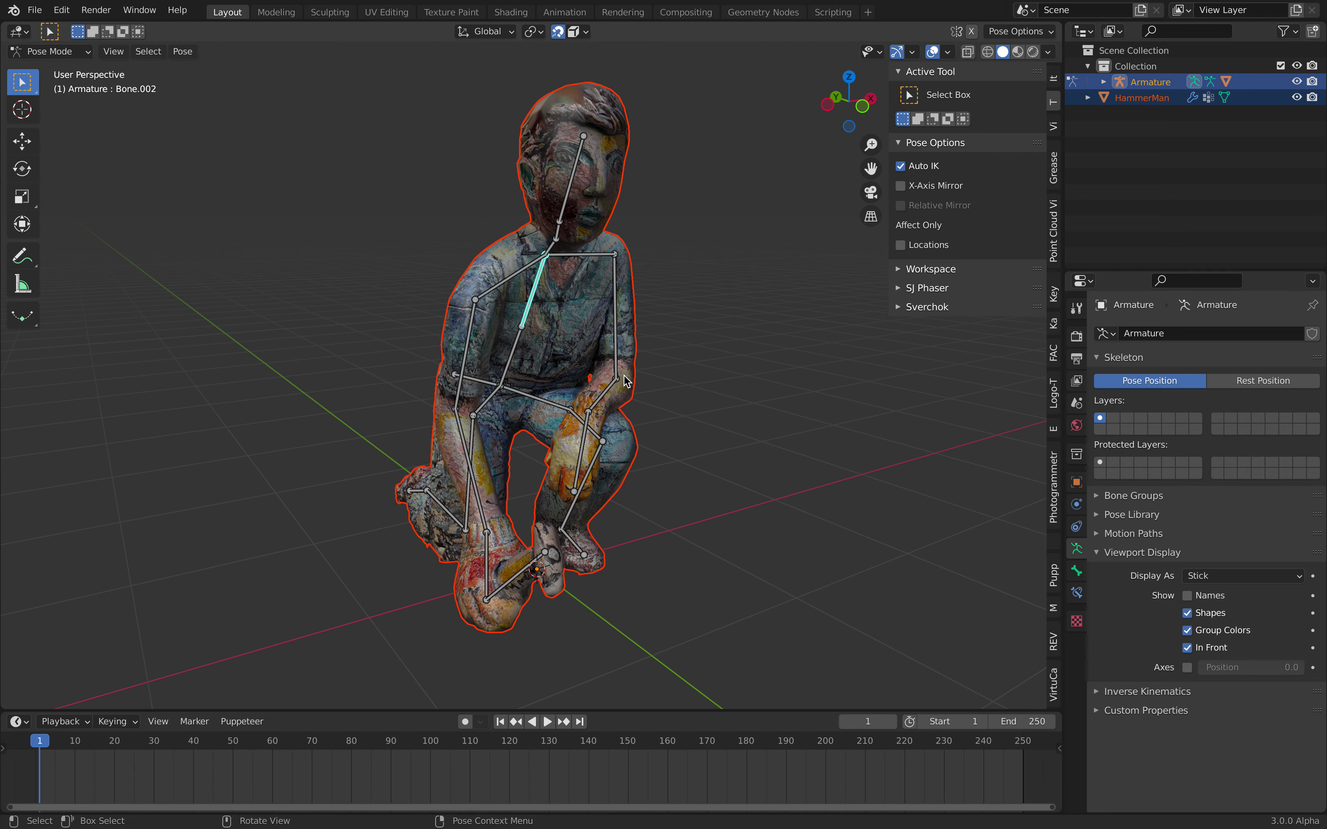
pyautogui.moveTo(751, 312); pyautogui.dragTo(692, 288, button='middle')
pyautogui.press('g')
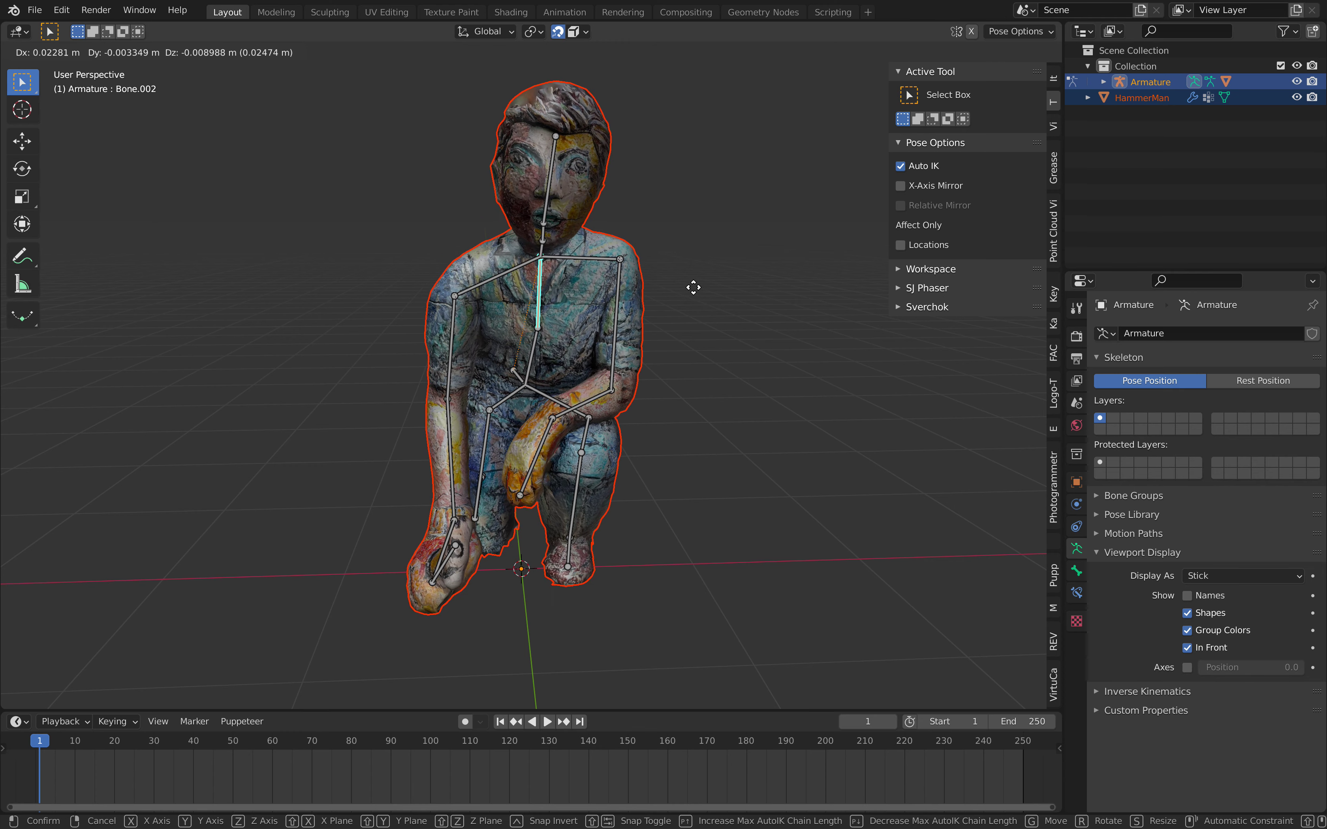
pyautogui.click(687, 285)
# Select all bones and insert a Location, Rotation & Scale keyframe at frame 1.
pyautogui.moveTo(637, 291)
pyautogui.mouseDown(button='middle')
pyautogui.moveTo(652, 297)
pyautogui.moveTo(651, 316)
pyautogui.mouseUp(button='middle')
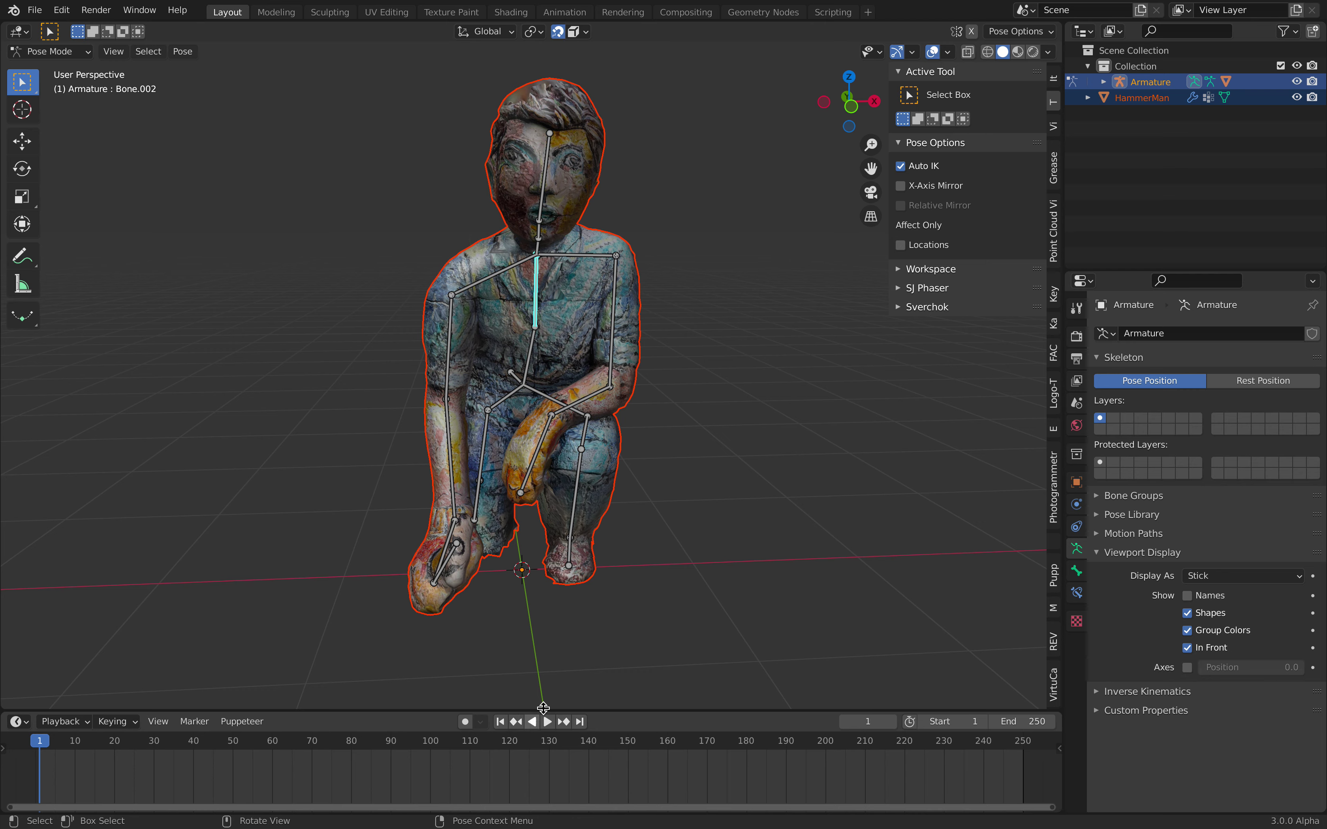
pyautogui.moveTo(542, 716); pyautogui.dragTo(567, 619, button='middle')
pyautogui.press('i')
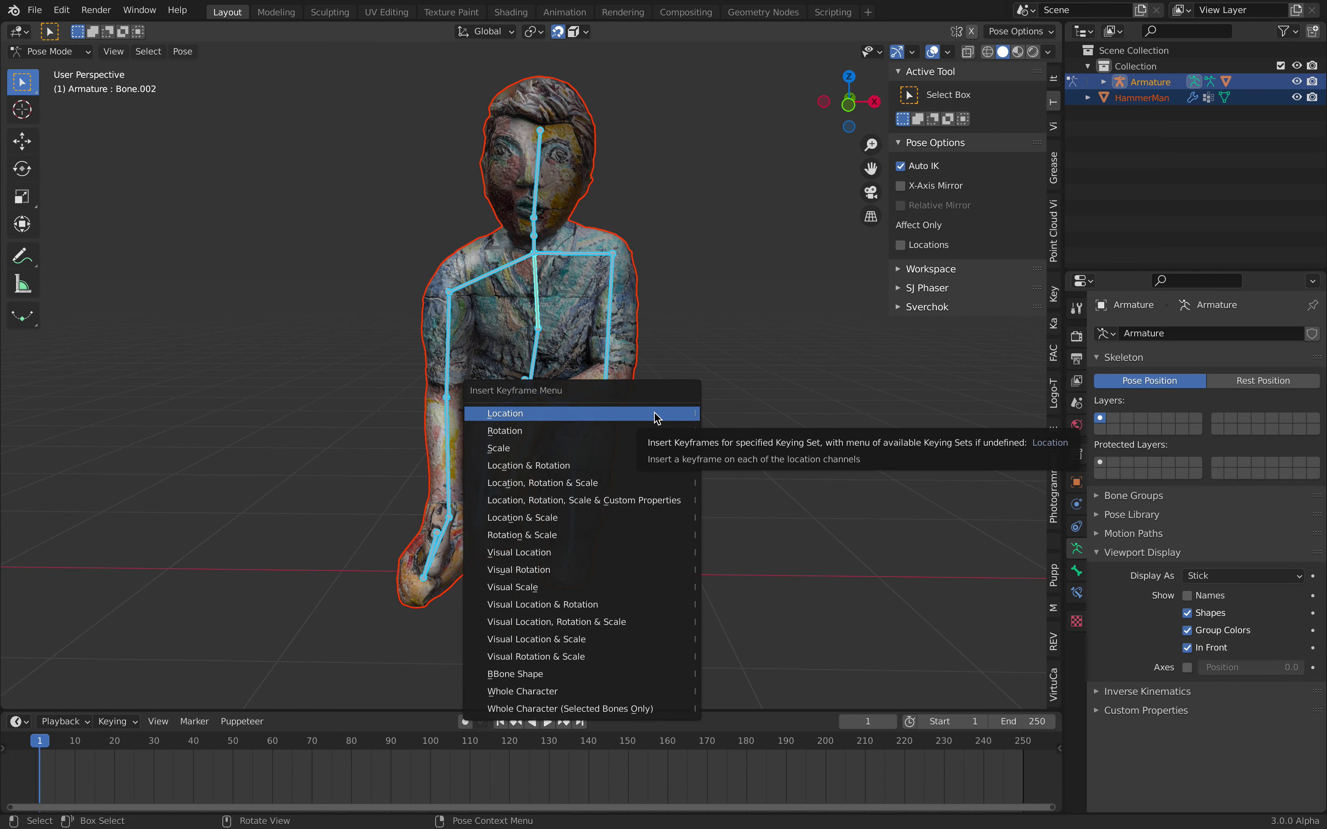
pyautogui.click(601, 485)
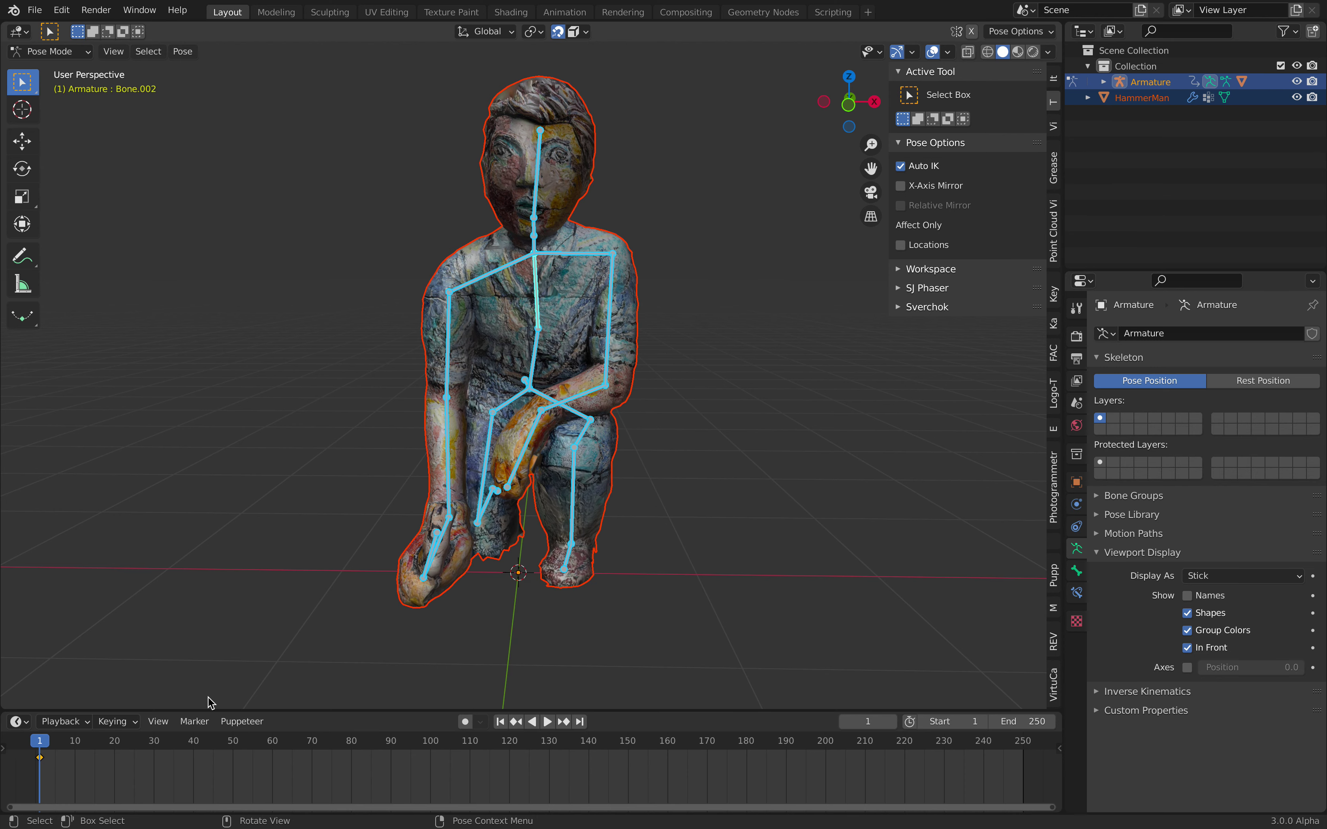
# At frame 10, move the lower spine bone slightly and insert a keyframe on all bones.
pyautogui.moveTo(78, 748); pyautogui.dragTo(78, 747)
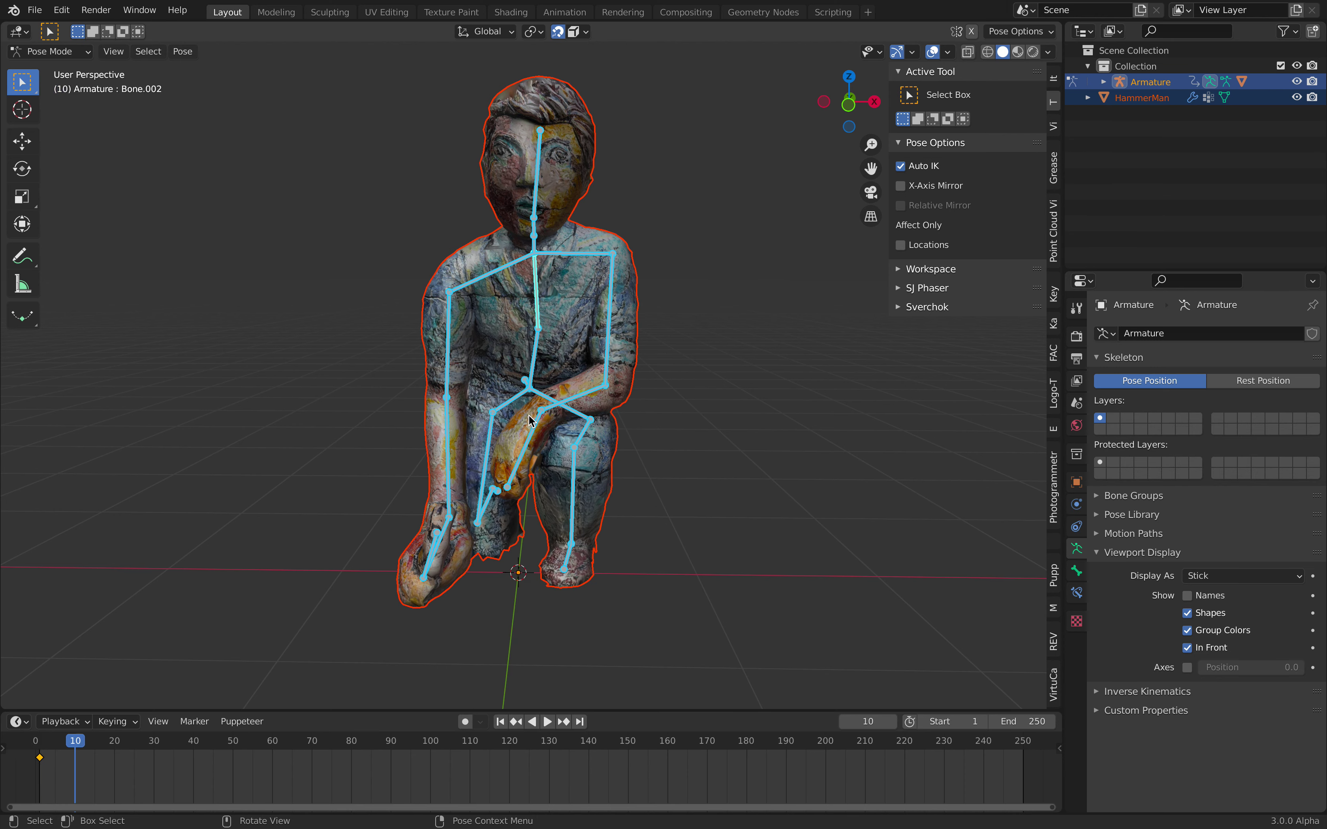
pyautogui.click(531, 366)
pyautogui.press('r')
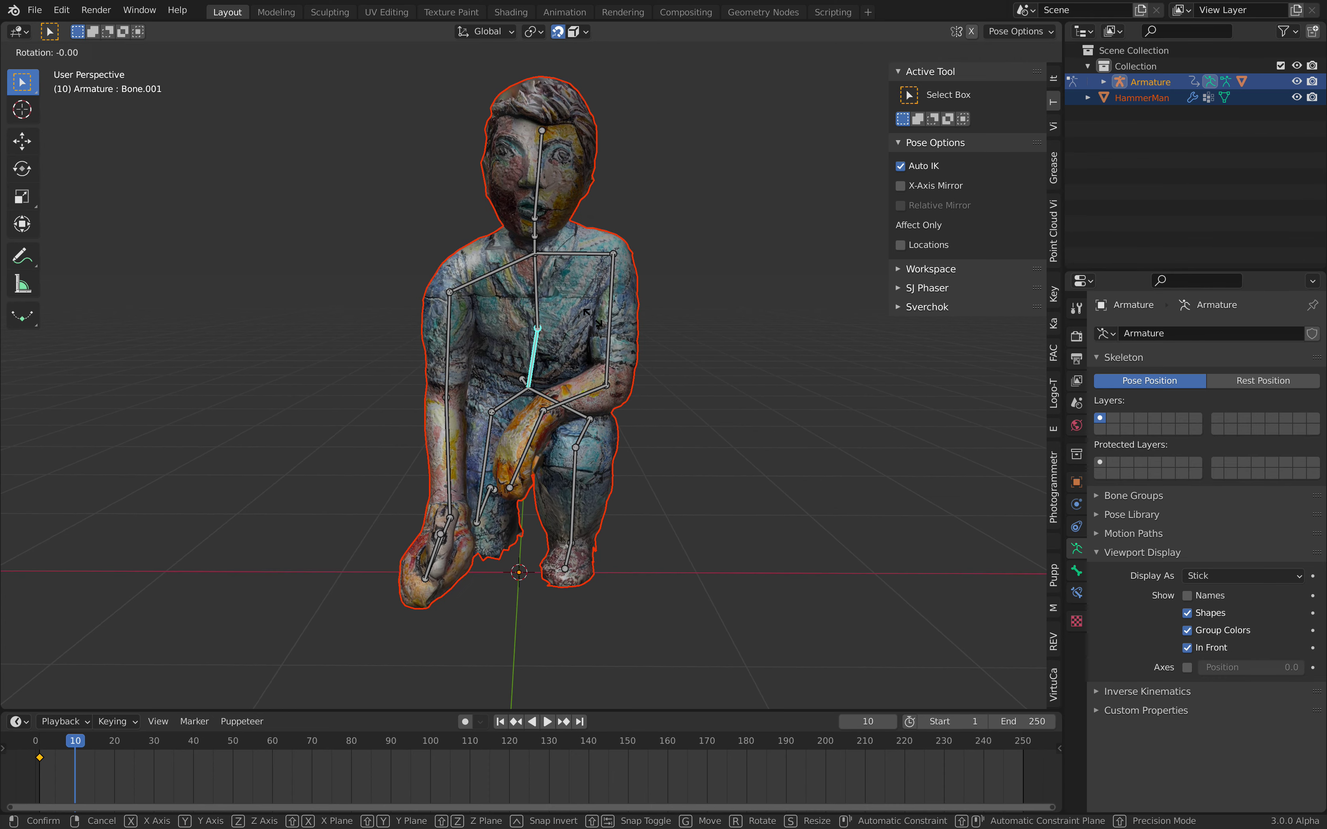
pyautogui.rightClick(593, 318)
pyautogui.press('g')
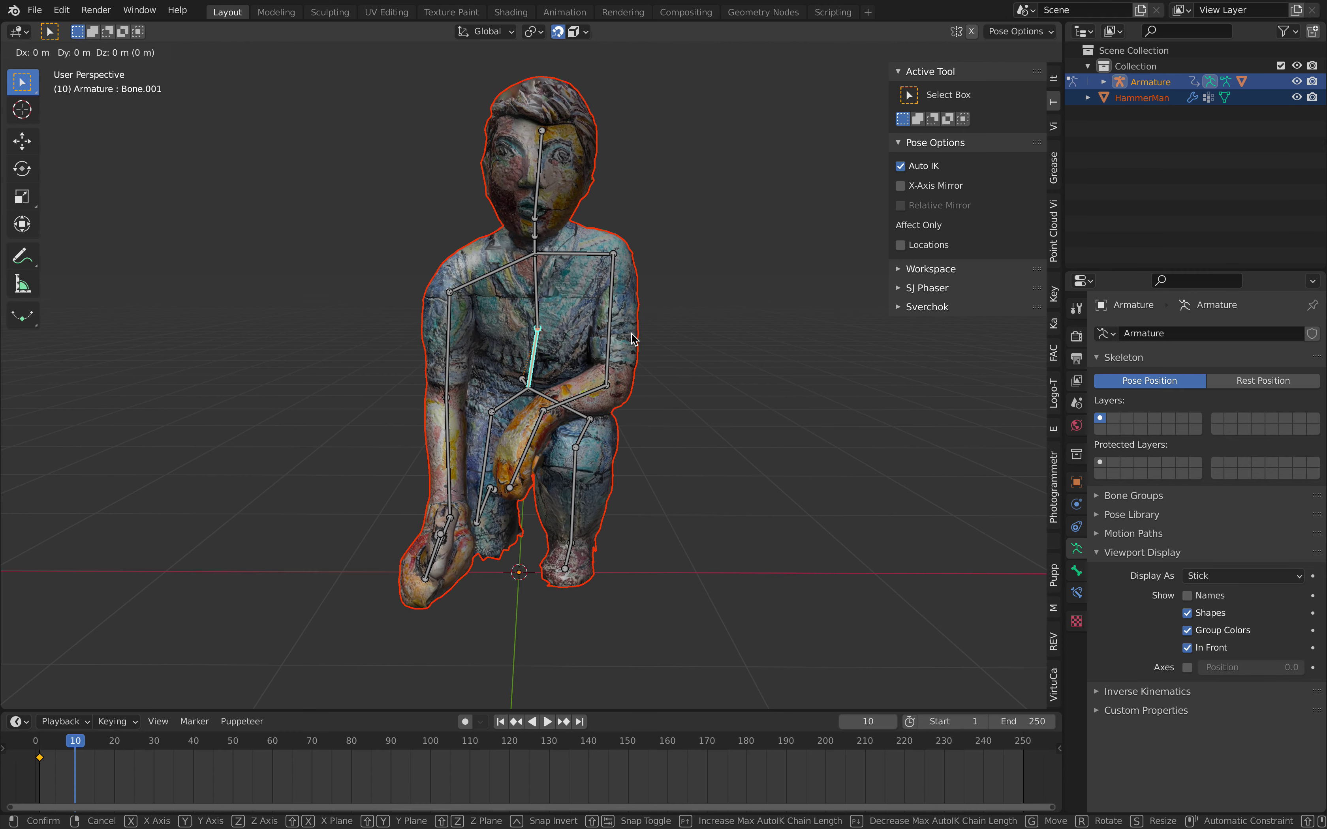
pyautogui.click(631, 334)
pyautogui.press('a')
pyautogui.press('i')
pyautogui.click(665, 333)
# At frame 20, move the lower spine bone again and keyframe the pose.
pyautogui.press('Up')
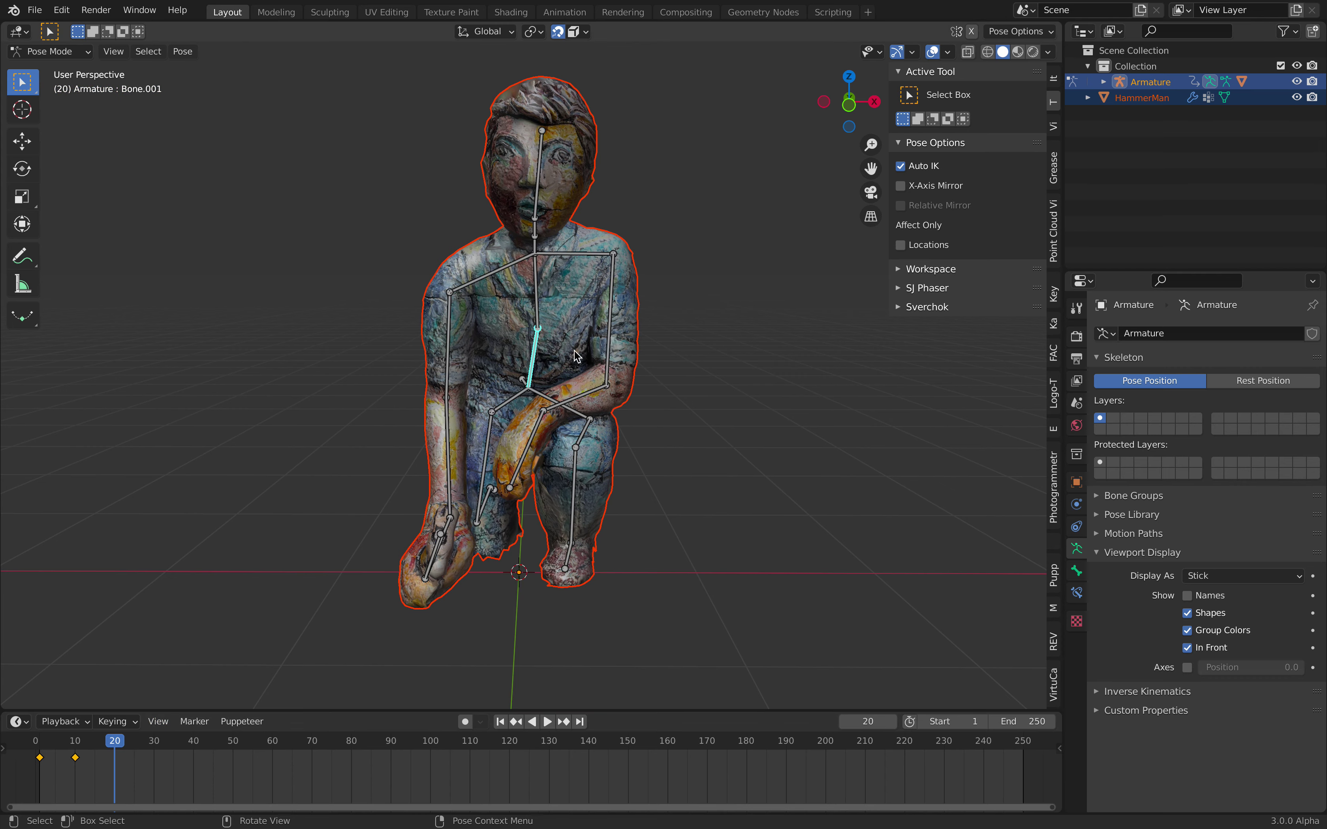
pyautogui.press('g')
pyautogui.click(658, 301)
pyautogui.press('i')
pyautogui.click(655, 294)
# At frame 30, rotate the head bone forward in side view so the face looks down.
pyautogui.moveTo(667, 288); pyautogui.dragTo(699, 243, button='middle')
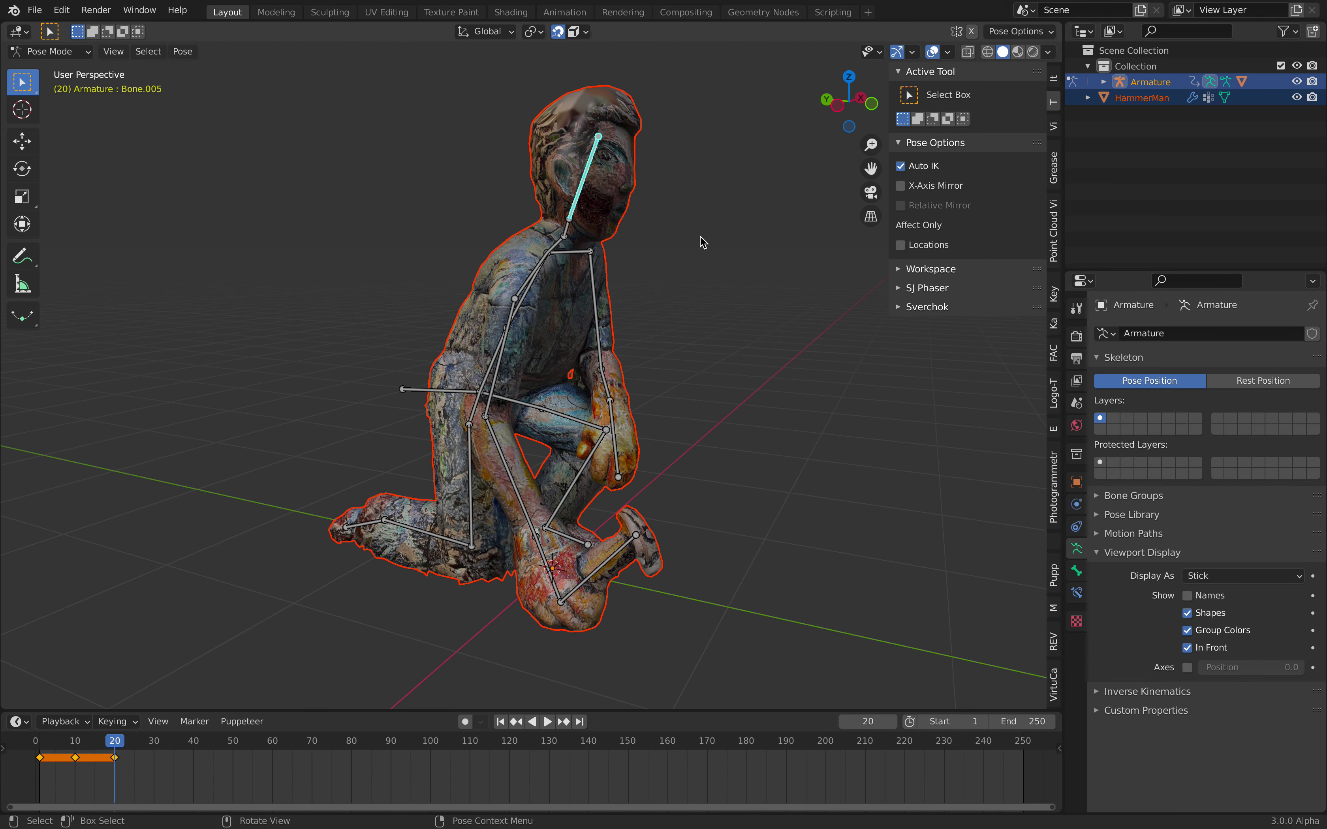
pyautogui.press('r')
pyautogui.click(702, 252)
pyautogui.moveTo(754, 282); pyautogui.dragTo(788, 267, button='middle')
pyautogui.press('r')
pyautogui.press('r')
pyautogui.click(737, 306)
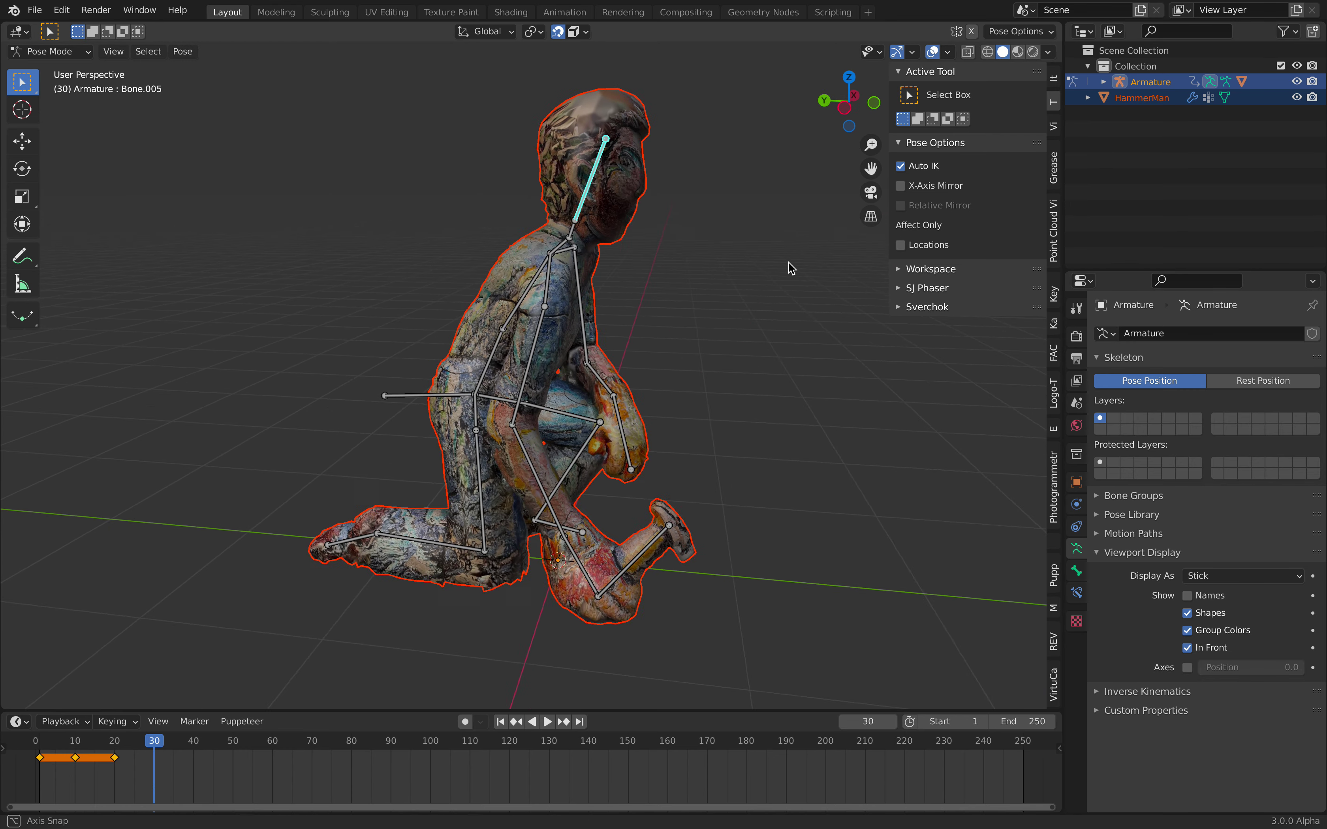
pyautogui.press('r')
pyautogui.click(795, 352)
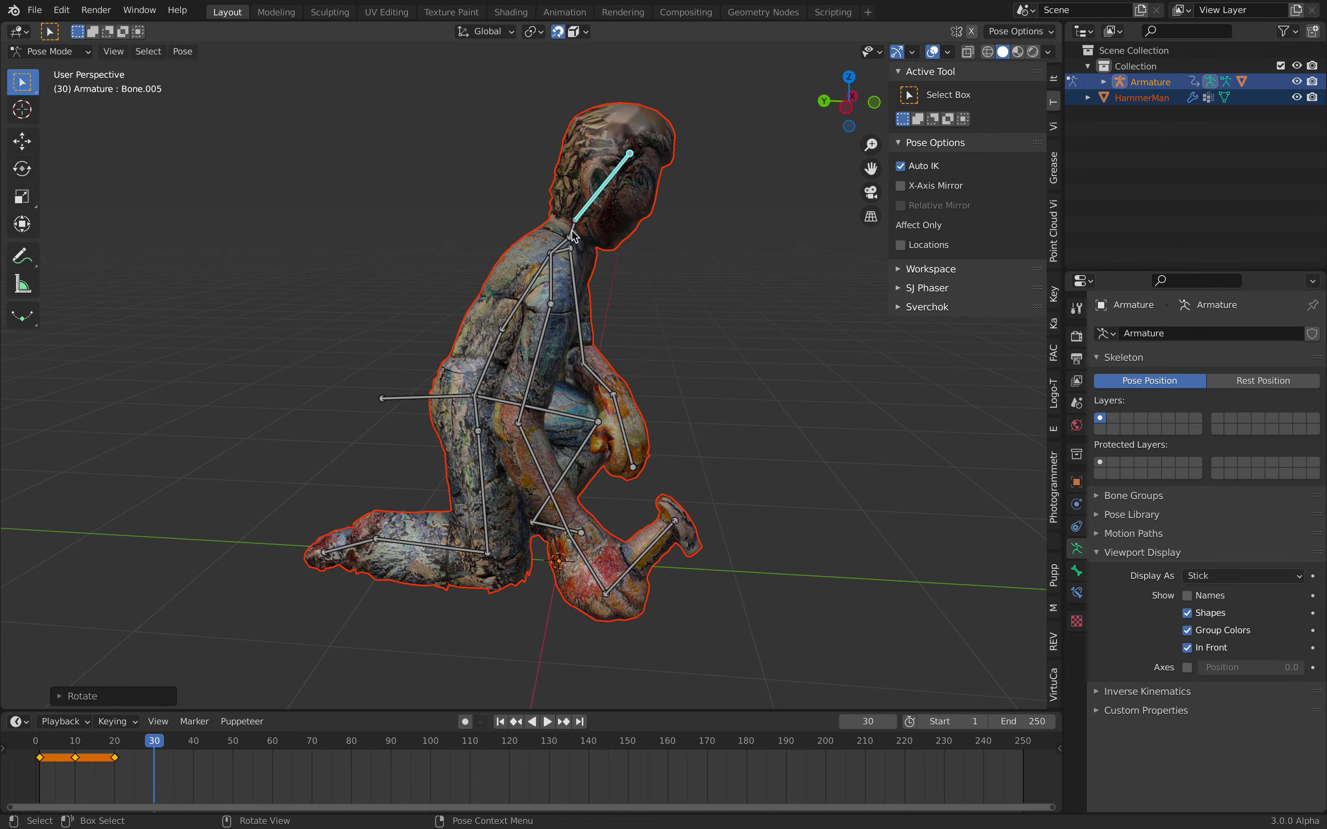
pyautogui.press('r')
pyautogui.click(703, 242)
pyautogui.press('r')
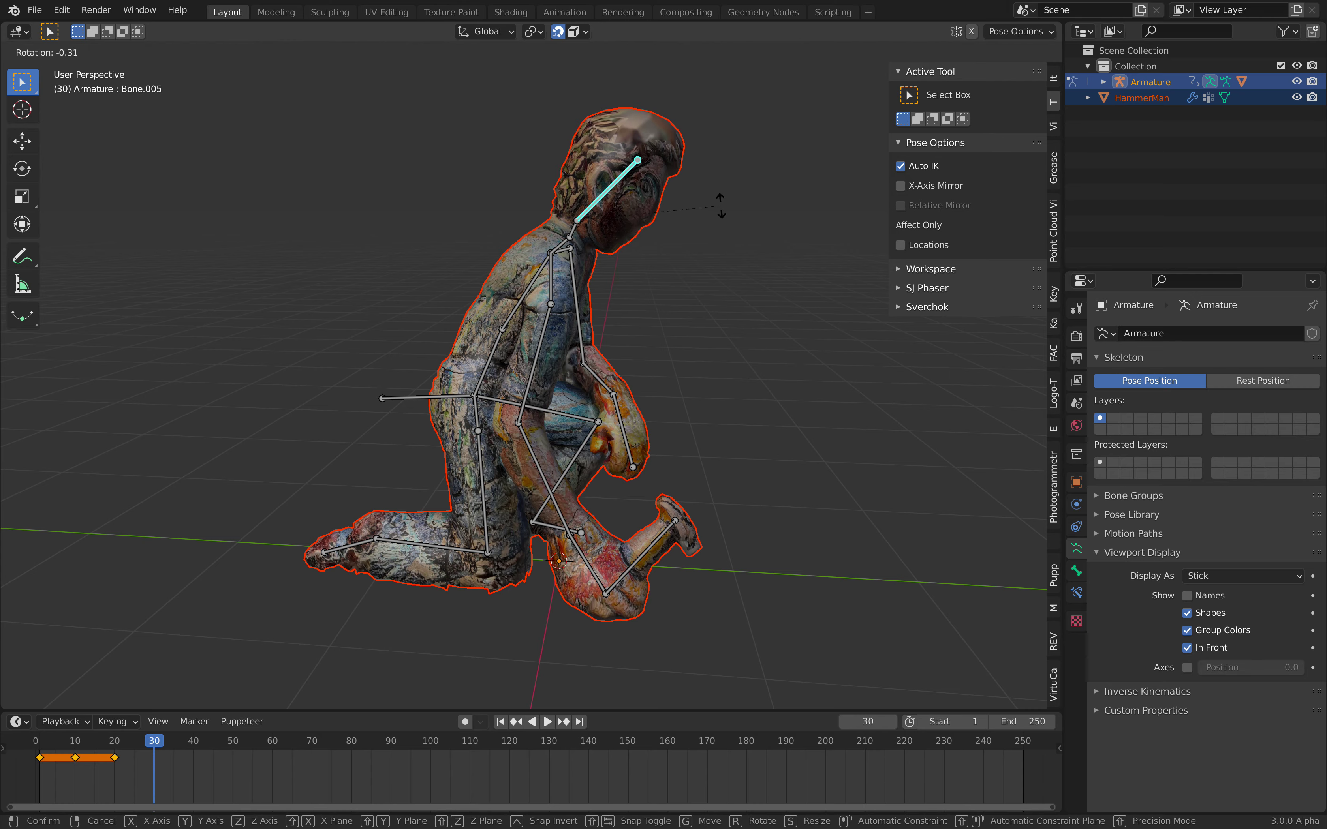
pyautogui.click(727, 212)
# From the front, turn and level the head bone so the lowered face points straight ahead.
pyautogui.moveTo(727, 212); pyautogui.dragTo(603, 227, button='middle')
pyautogui.press('r')
pyautogui.press('r')
pyautogui.click(685, 269)
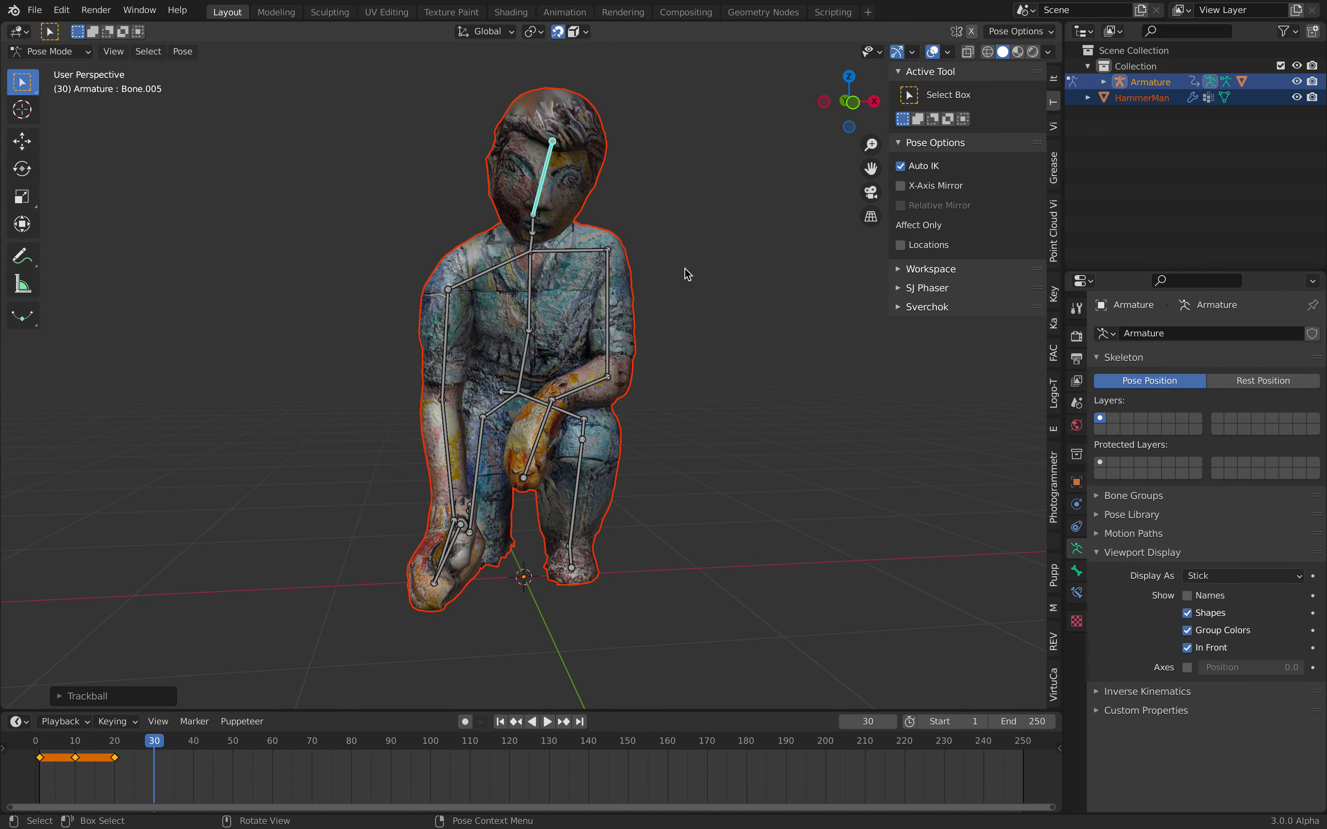
pyautogui.press('r')
pyautogui.click(746, 197)
pyautogui.press('r')
pyautogui.press('r')
pyautogui.click(741, 199)
pyautogui.press('r')
pyautogui.press('r')
pyautogui.click(709, 221)
# Insert a keyframe on all bones at frame 30.
pyautogui.press('a')
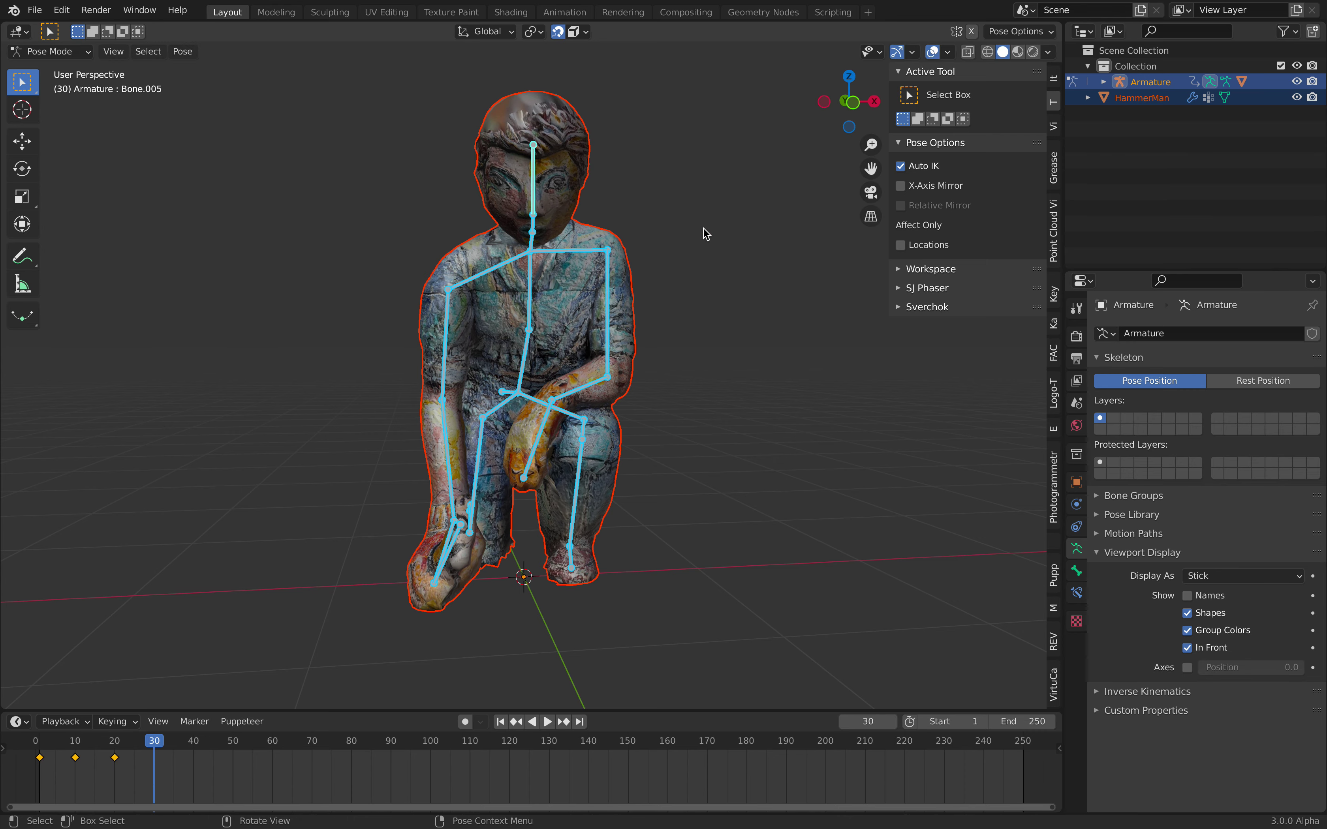
pyautogui.press('i')
pyautogui.click(706, 230)
# Raise the hammer arm forward at frame 30 by rotating the right upper-arm and forearm bones together.
pyautogui.moveTo(706, 230); pyautogui.dragTo(563, 451, button='middle')
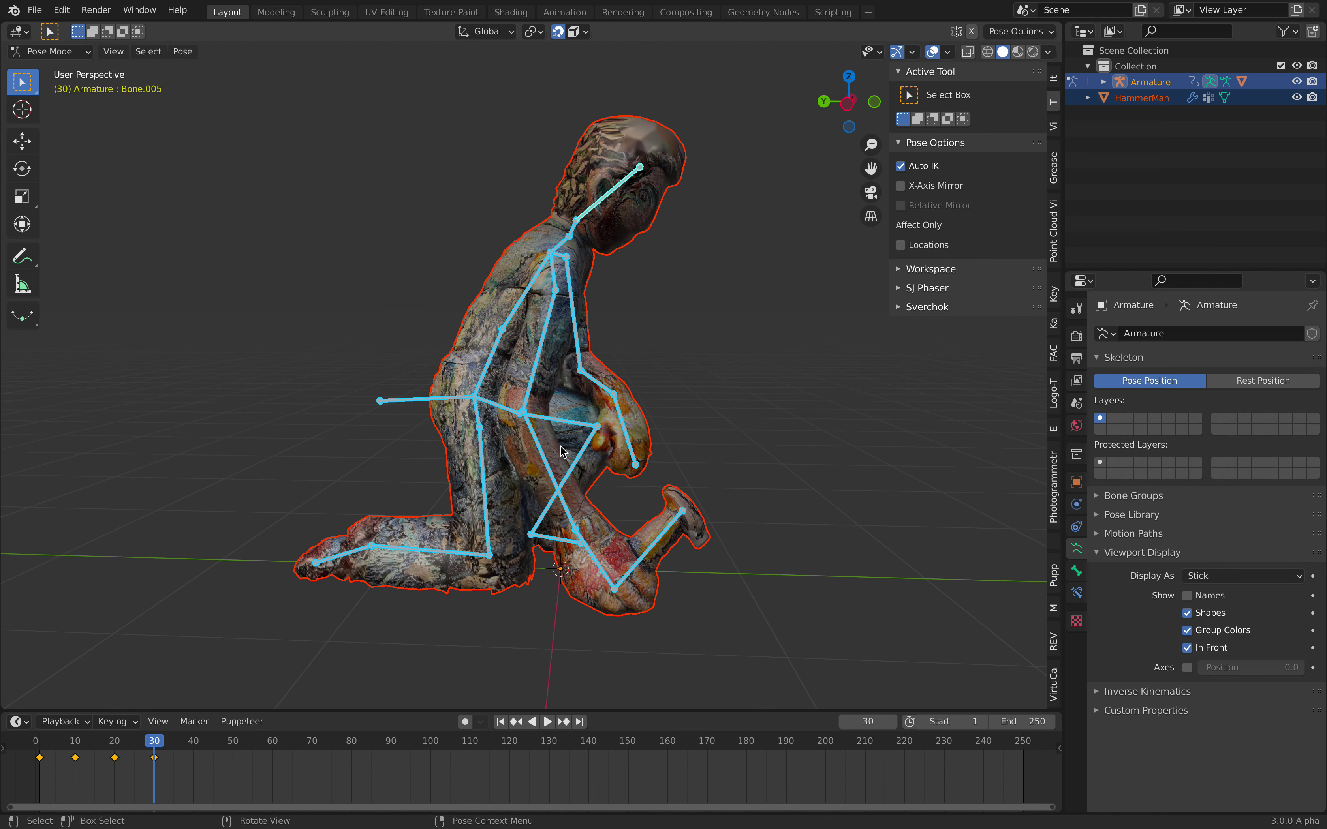
pyautogui.press('r')
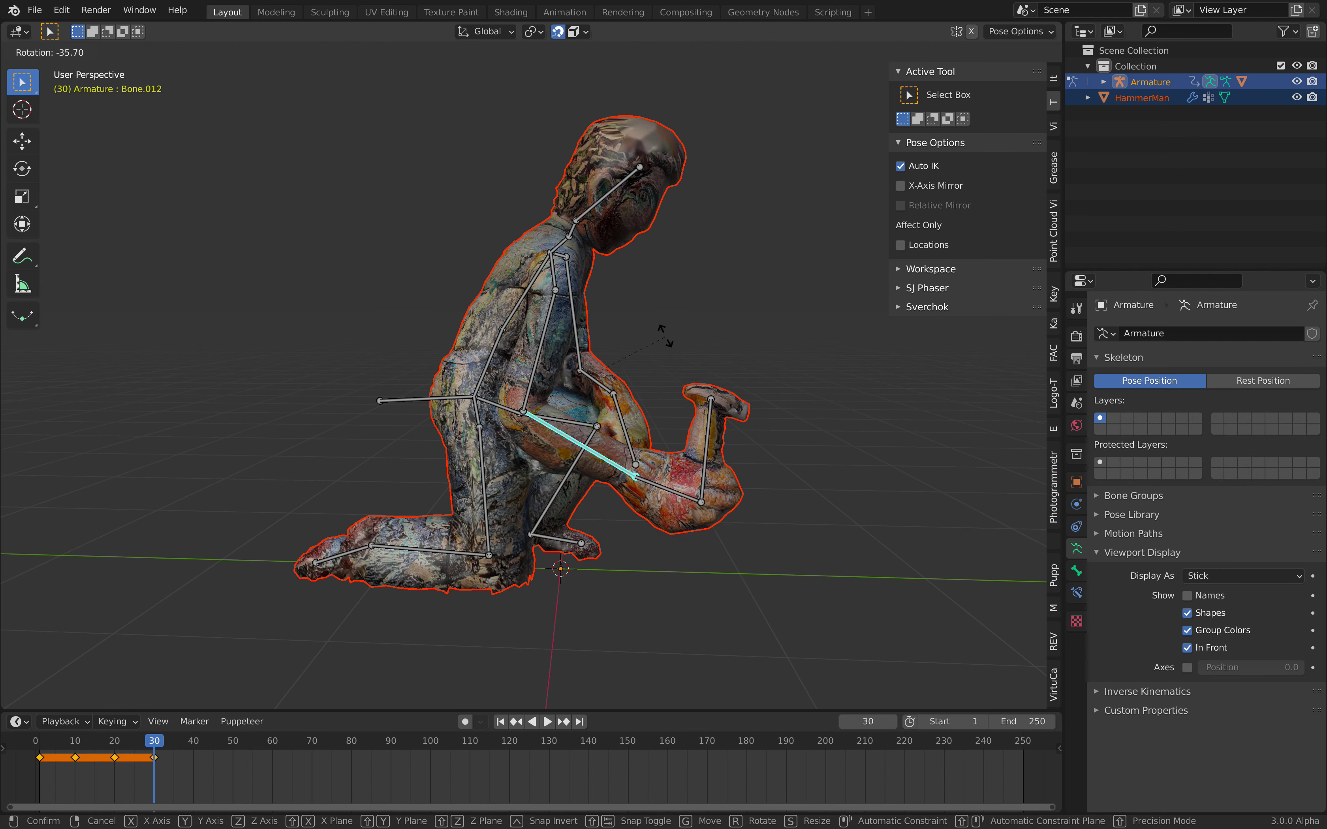
pyautogui.click(646, 404)
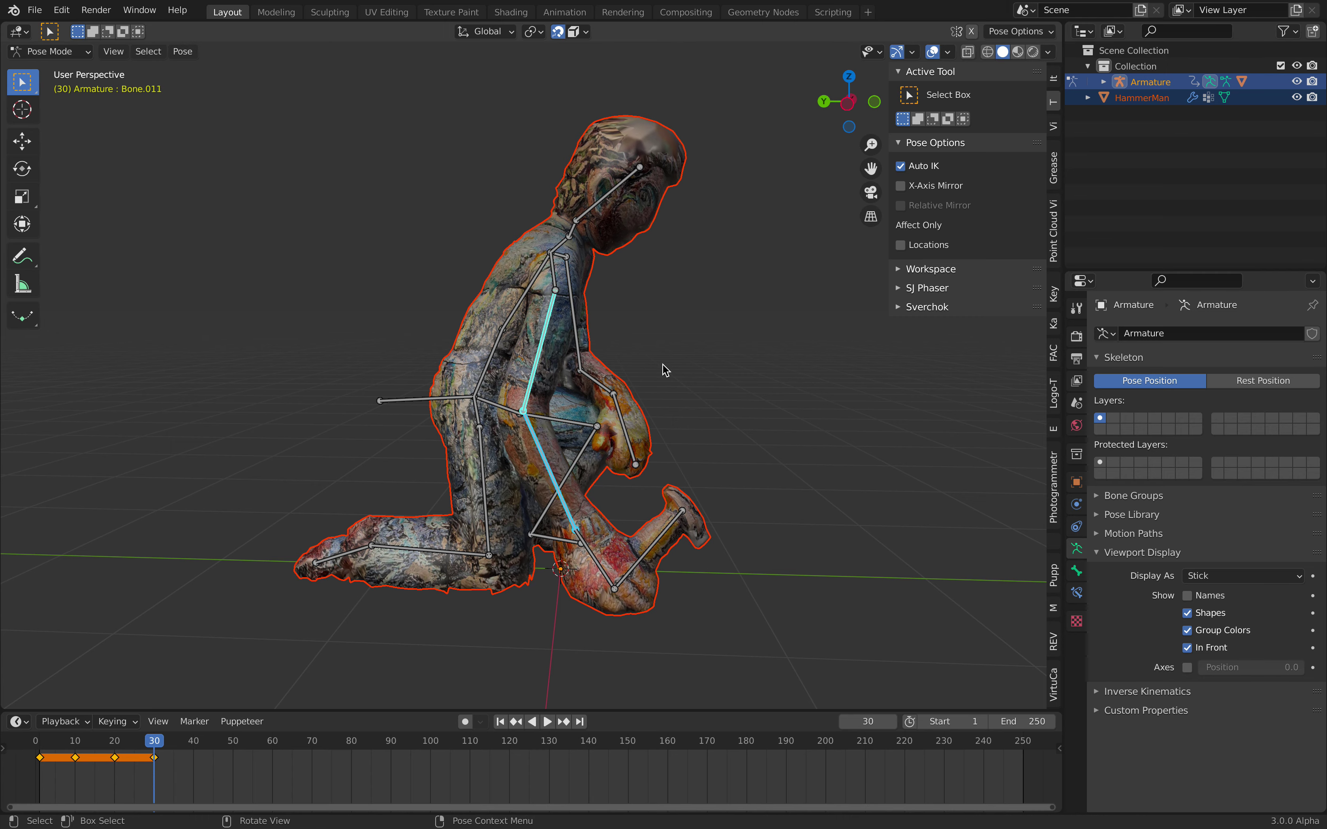
pyautogui.press('r')
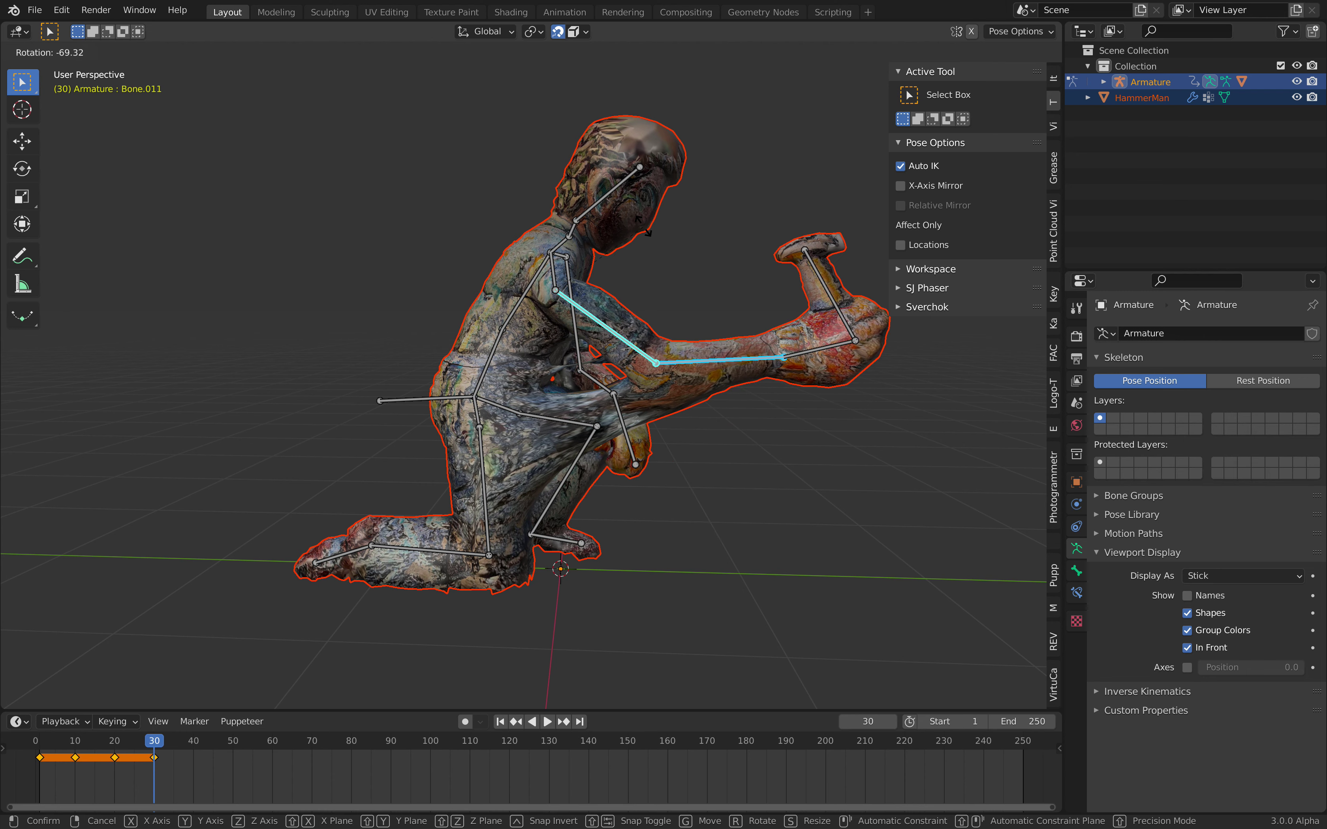
pyautogui.click(662, 376)
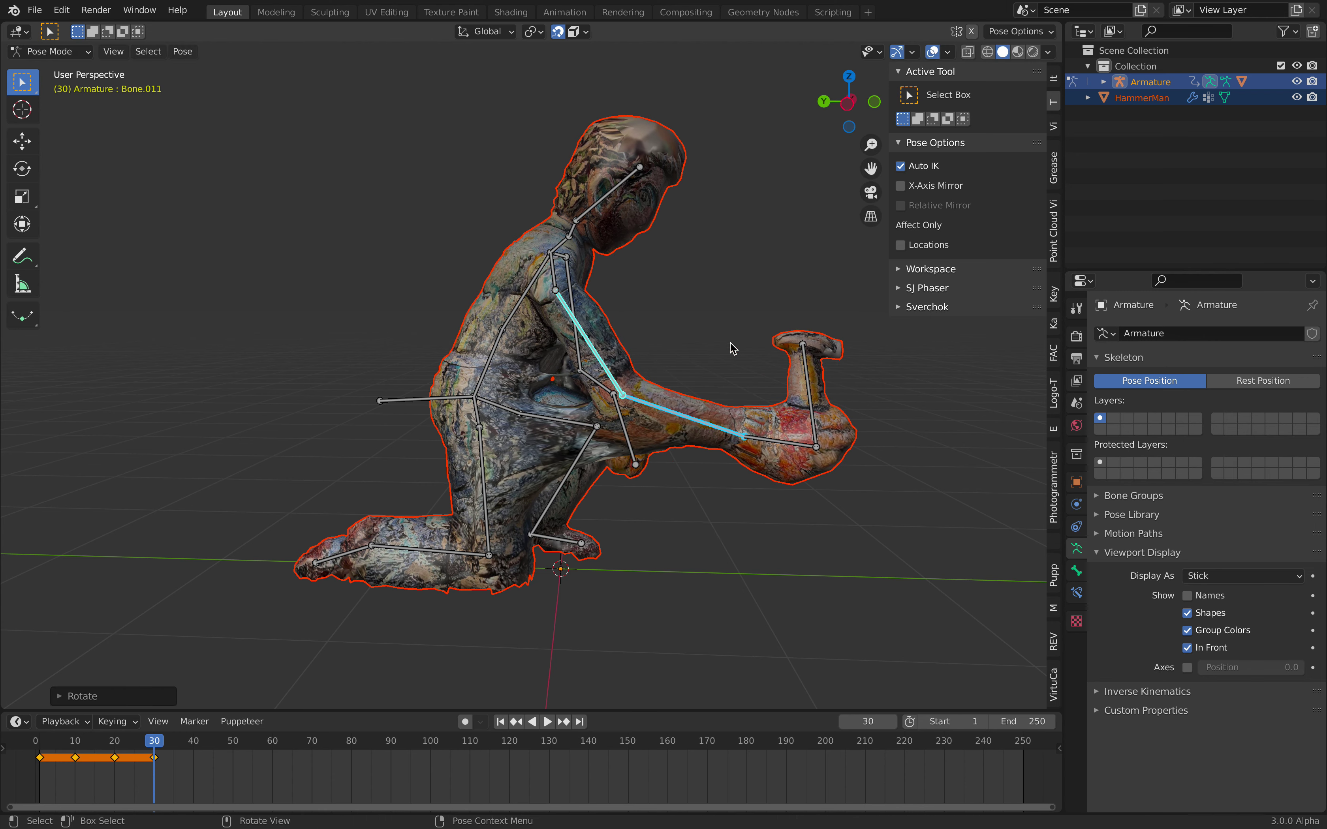
# At frame 30, rotate the right forearm, hand and hammer bones so the hammer is raised, and keyframe all bones.
pyautogui.press(']')
pyautogui.press('r')
pyautogui.click(784, 324)
pyautogui.press(']')
pyautogui.press('r')
pyautogui.click(812, 296)
pyautogui.press(']')
pyautogui.press('r')
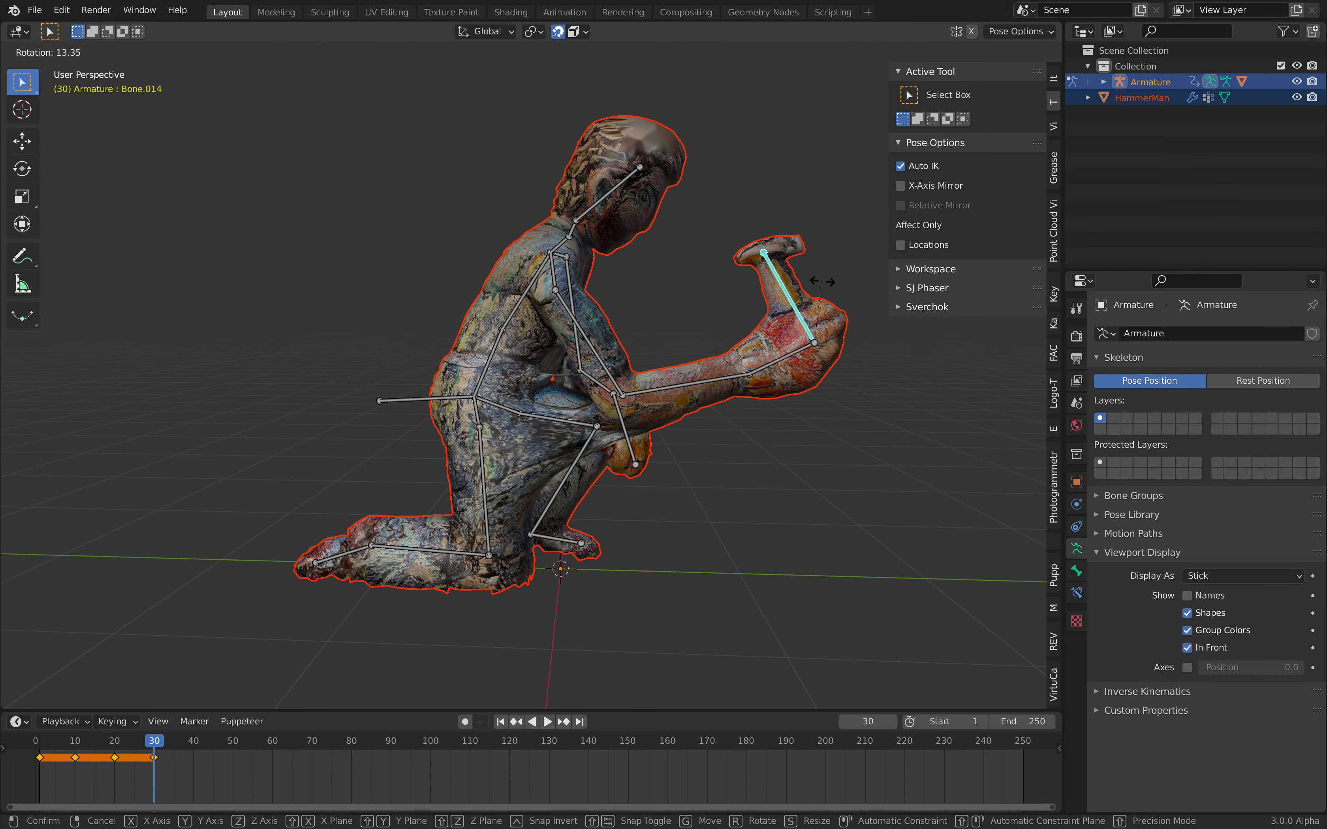
pyautogui.click(741, 266)
pyautogui.press('a')
pyautogui.press('i')
pyautogui.click(735, 264)
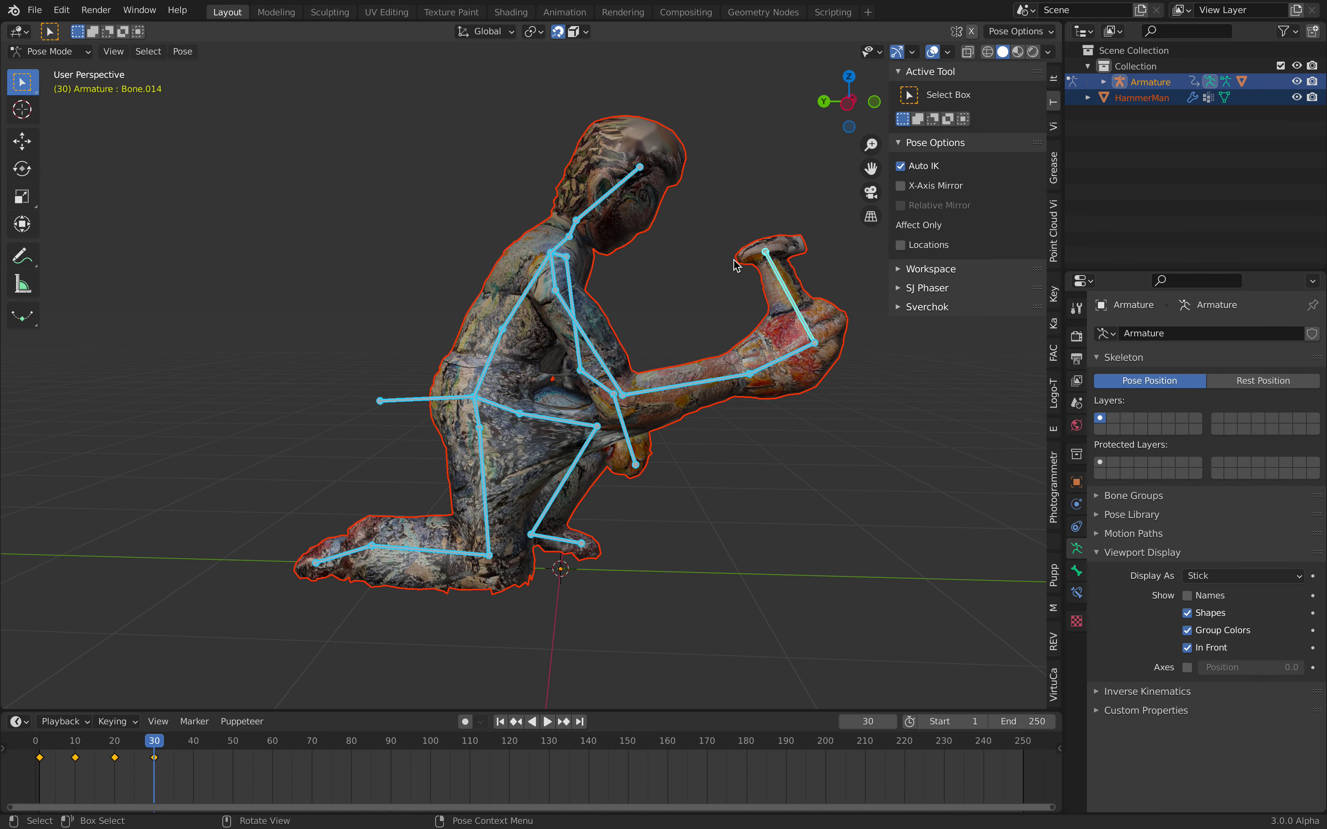
# At frame 40, swing the hammer down to the ground by rotating the right upper-arm, forearm and hammer bones.
pyautogui.moveTo(154, 742); pyautogui.dragTo(193, 756)
pyautogui.click(607, 394)
pyautogui.moveTo(609, 395); pyautogui.dragTo(617, 395, button='middle')
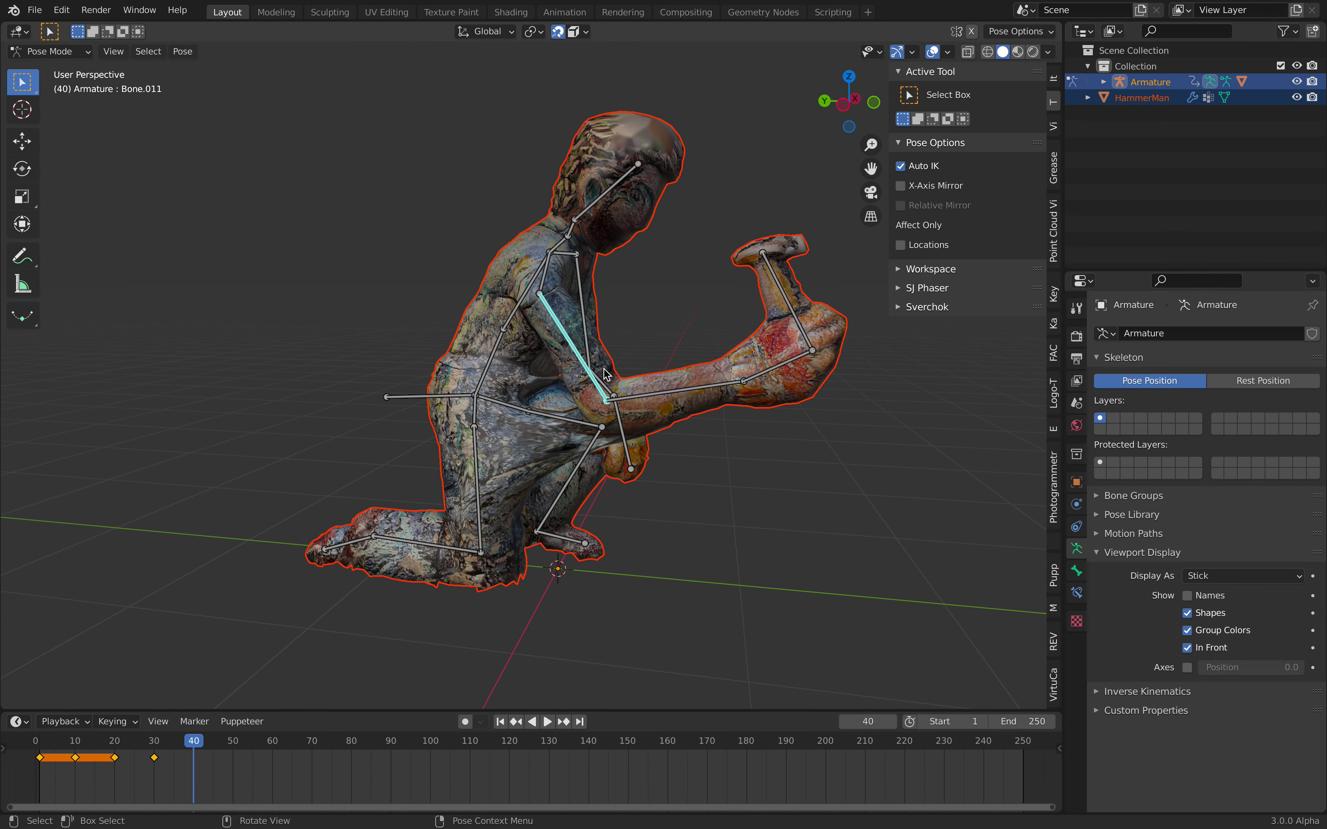
pyautogui.press('r')
pyautogui.click(679, 428)
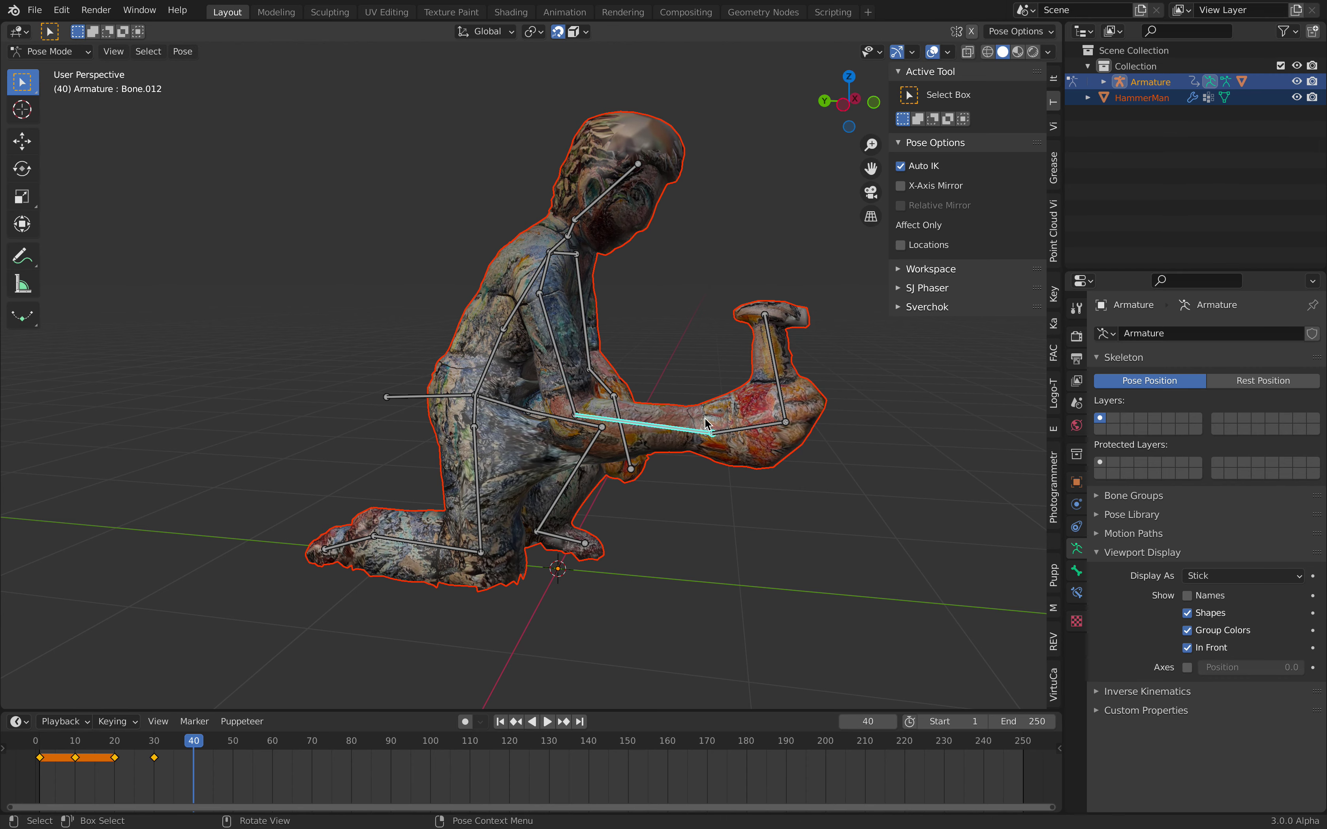
pyautogui.press('r')
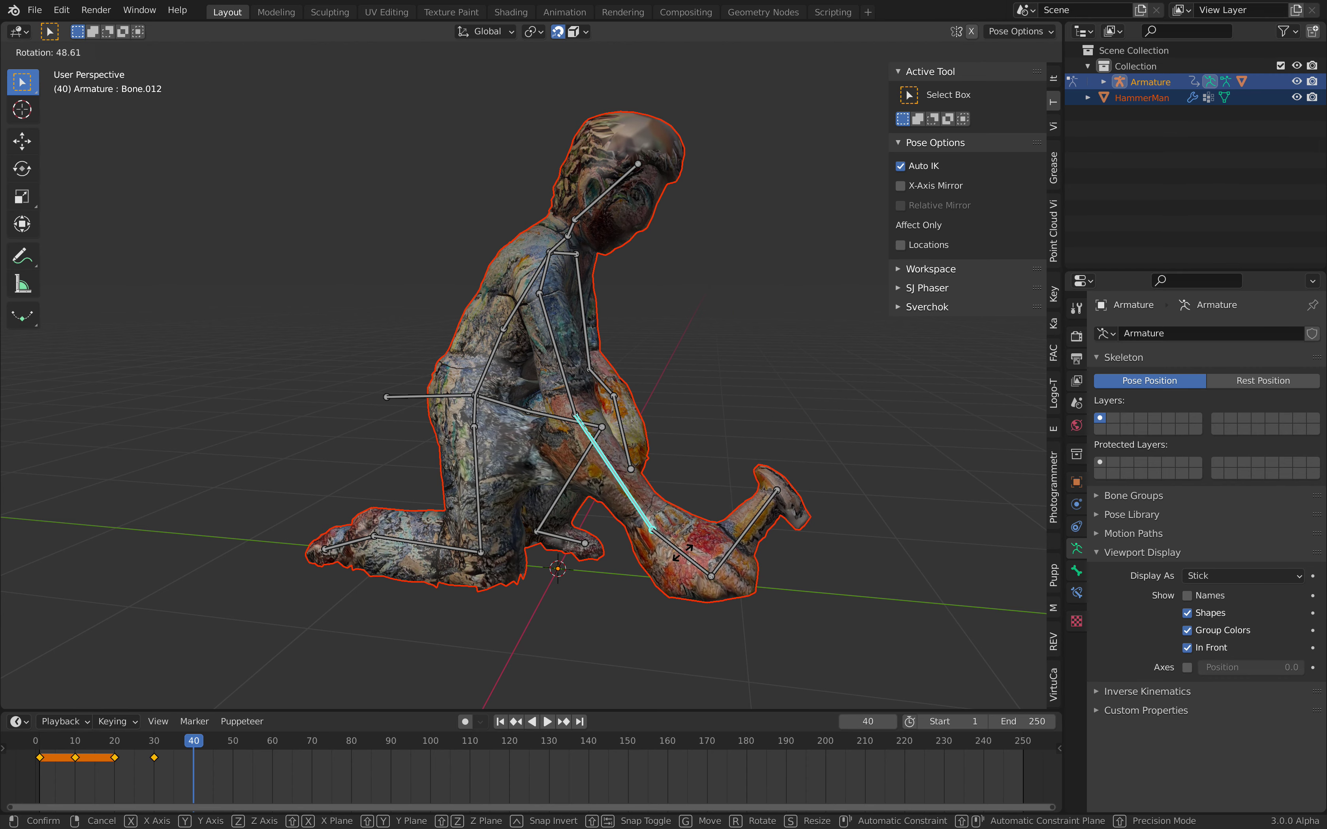
pyautogui.click(665, 572)
pyautogui.press('r')
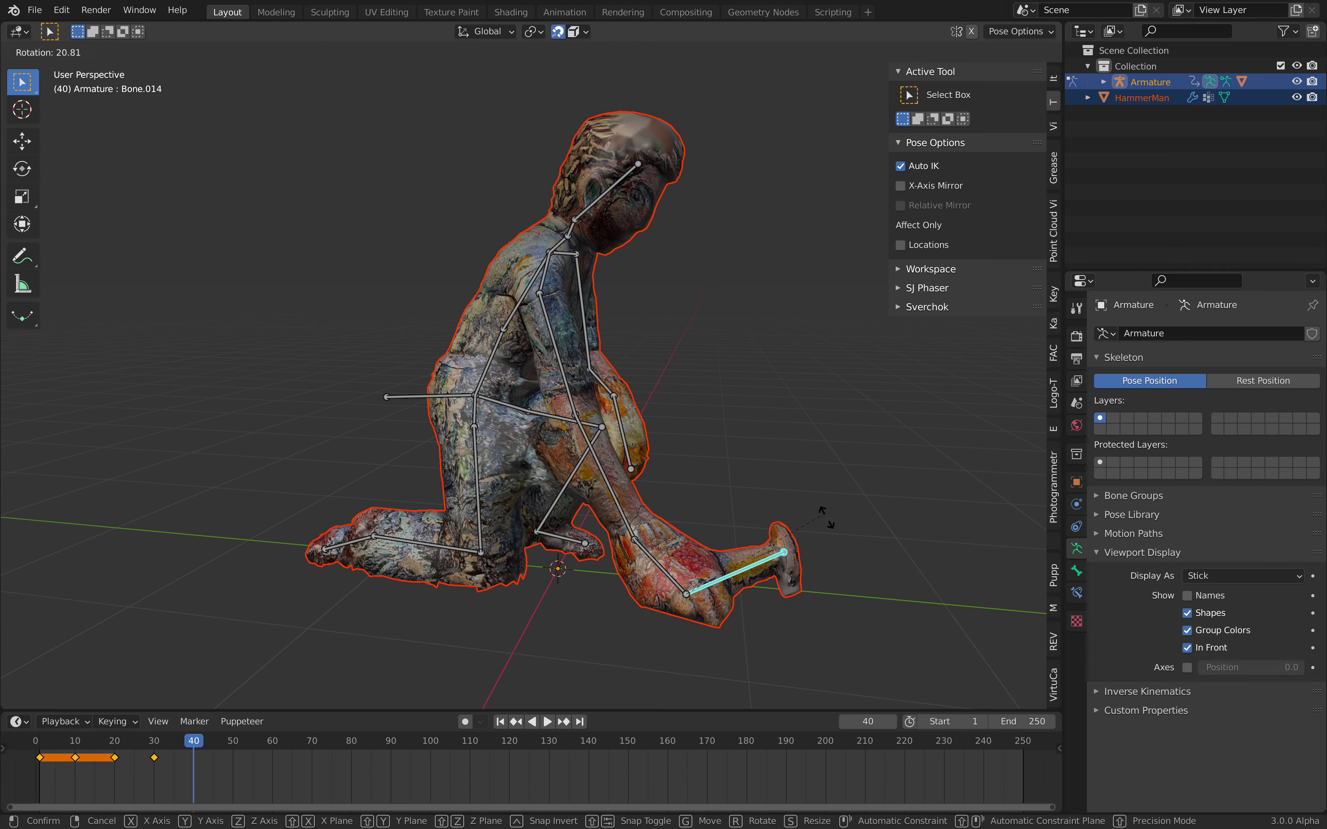
pyautogui.click(829, 549)
# Insert a keyframe on all bones at frame 40.
pyautogui.moveTo(671, 501); pyautogui.dragTo(623, 392, button='middle')
pyautogui.press('a')
pyautogui.press('i')
pyautogui.click(661, 344)
# Play and scrub the animation from the start to check the timing of the hammer strike between the keyframes.
pyautogui.click(62, 752)
pyautogui.press('space')
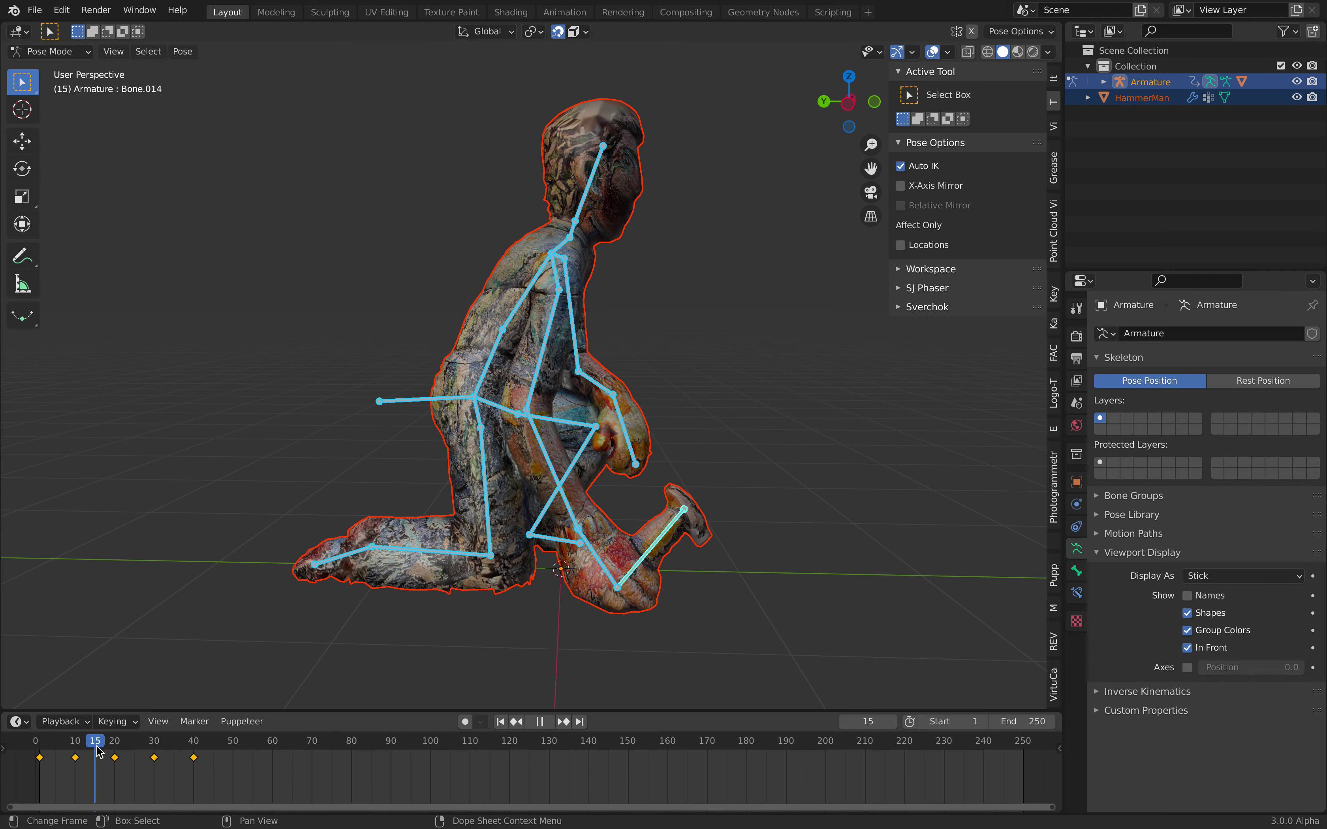
pyautogui.moveTo(163, 753)
pyautogui.mouseDown()
pyautogui.moveTo(194, 751)
pyautogui.moveTo(83, 748)
pyautogui.moveTo(179, 745)
pyautogui.mouseUp()
pyautogui.scroll(4, 441, 773)
pyautogui.moveTo(270, 767); pyautogui.dragTo(609, 759, button='middle')
pyautogui.scroll(2, 443, 774)
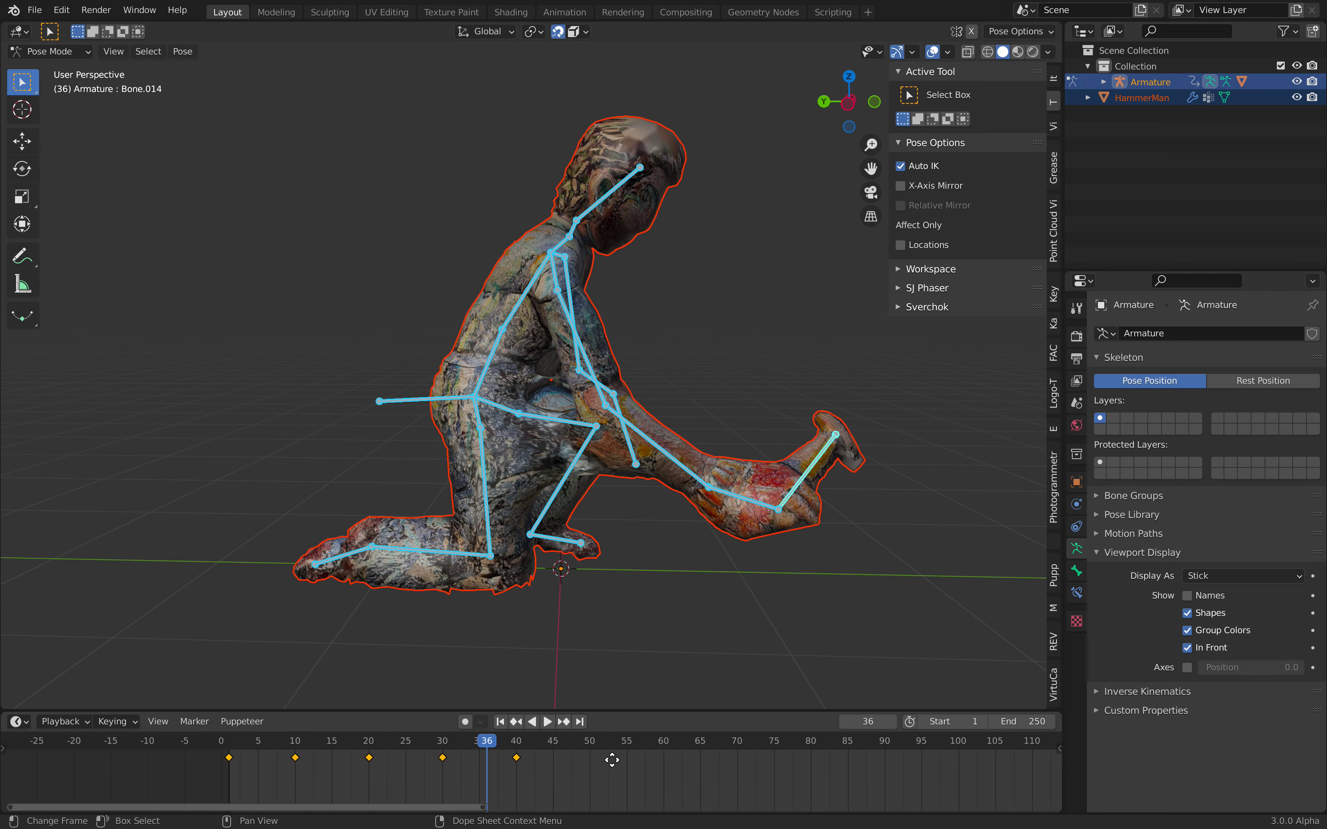
pyautogui.moveTo(281, 744)
pyautogui.mouseDown()
pyautogui.moveTo(463, 747)
pyautogui.moveTo(281, 747)
pyautogui.mouseUp()
pyautogui.press('space')
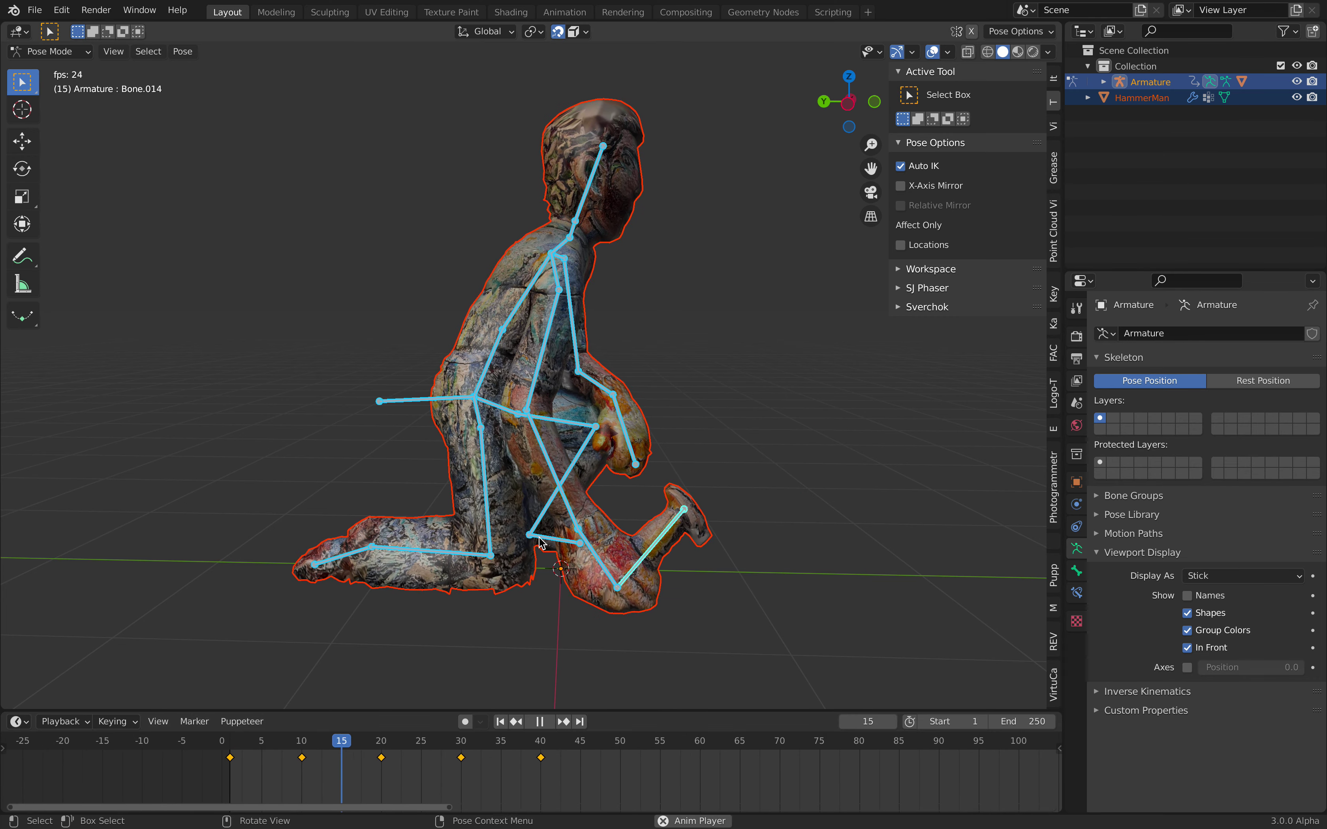
pyautogui.moveTo(556, 536); pyautogui.dragTo(500, 549, button='middle')
pyautogui.click(252, 744)
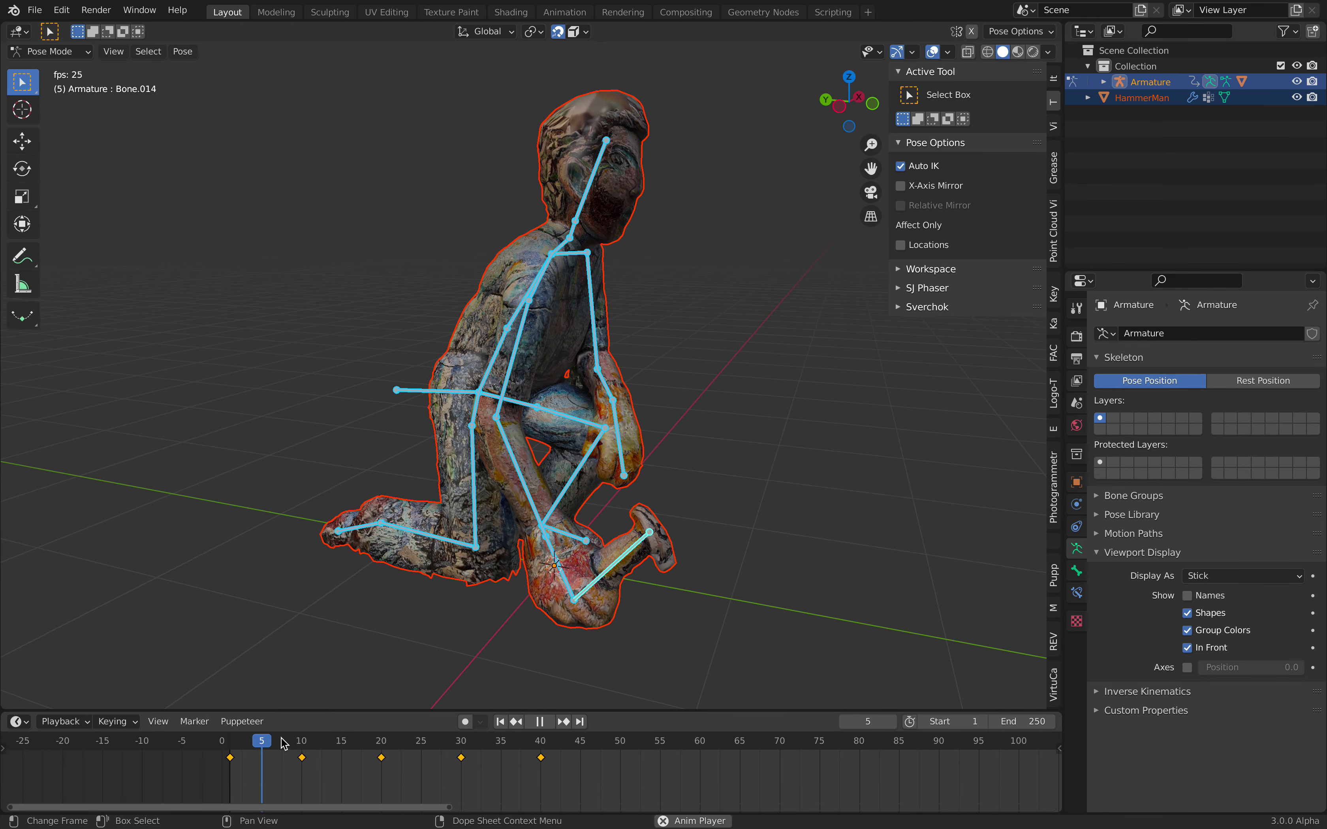
pyautogui.moveTo(395, 740); pyautogui.dragTo(465, 743)
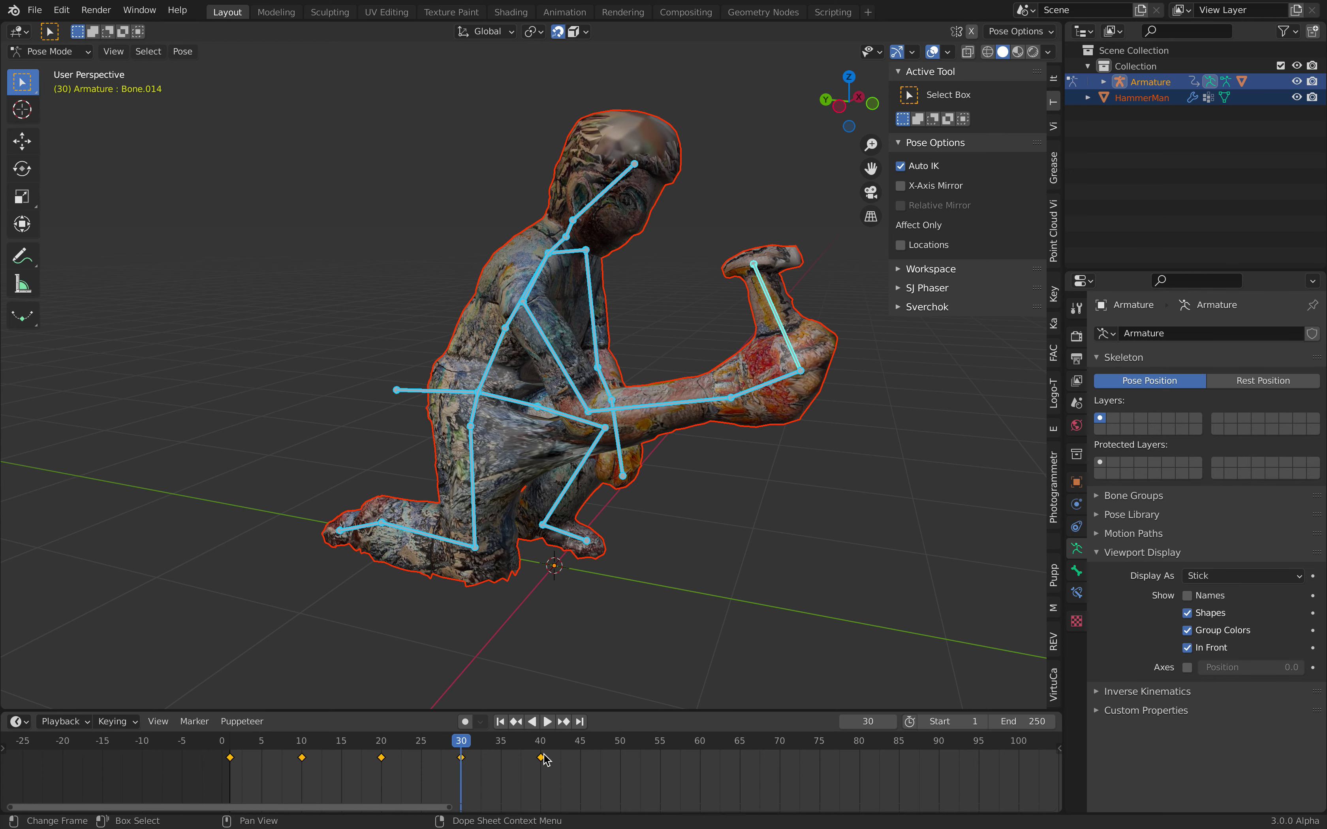
# Move the frame 40 keyframe to frame 35 and play back the strike.
pyautogui.press('g')
pyautogui.click(534, 763)
pyautogui.moveTo(468, 742); pyautogui.dragTo(464, 744)
pyautogui.press('space')
pyautogui.press('space')
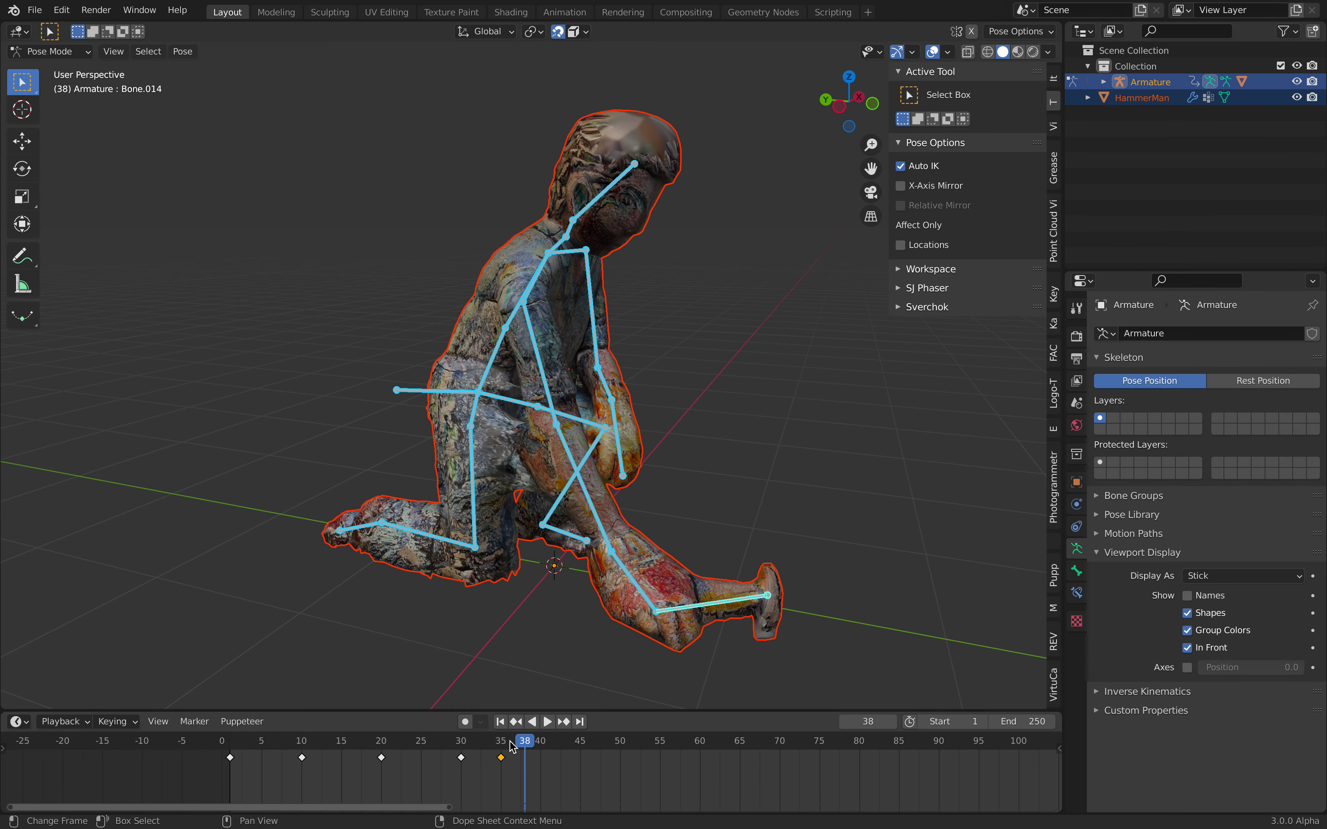
pyautogui.moveTo(501, 748); pyautogui.dragTo(461, 753)
# Duplicate the frame 30 keyframe at frame 25.
pyautogui.click(461, 758)
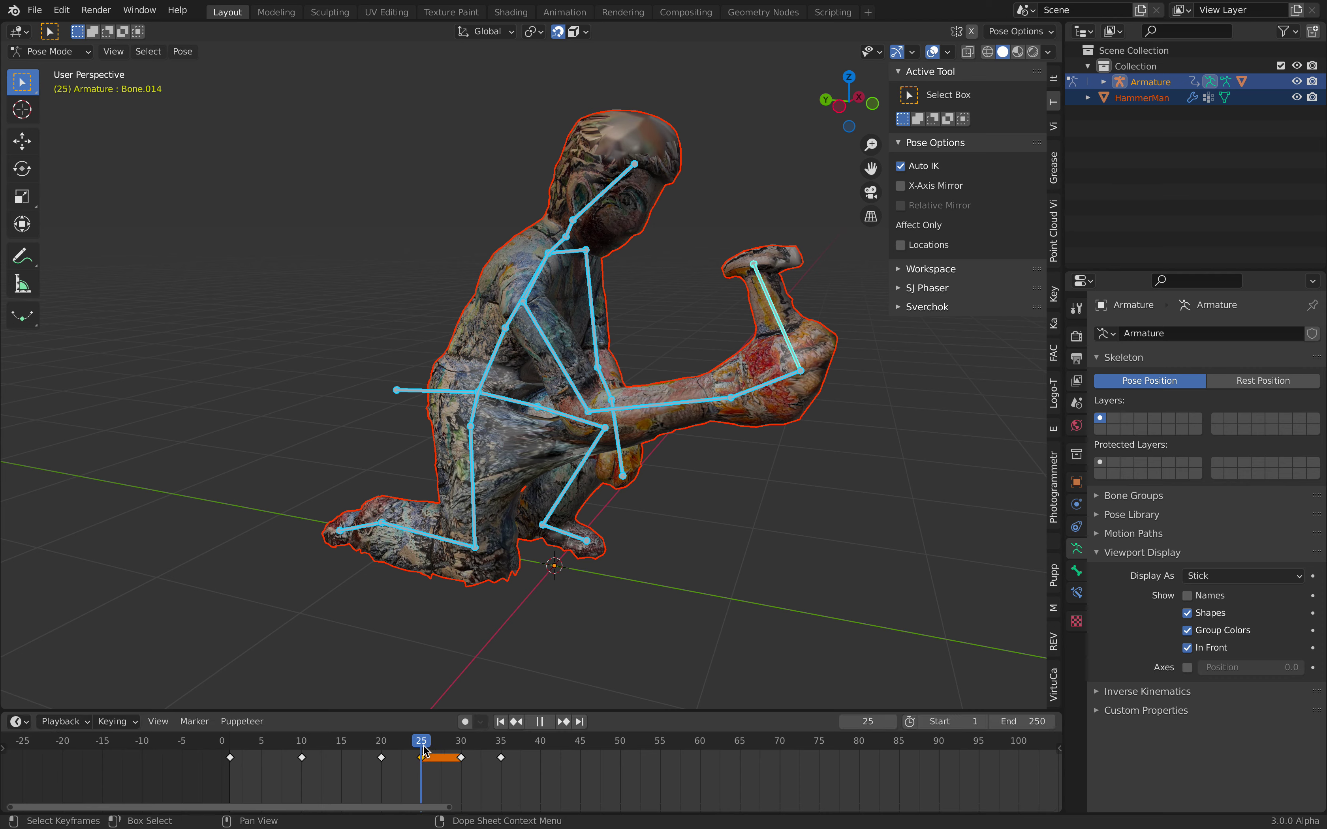
pyautogui.click(675, 407)
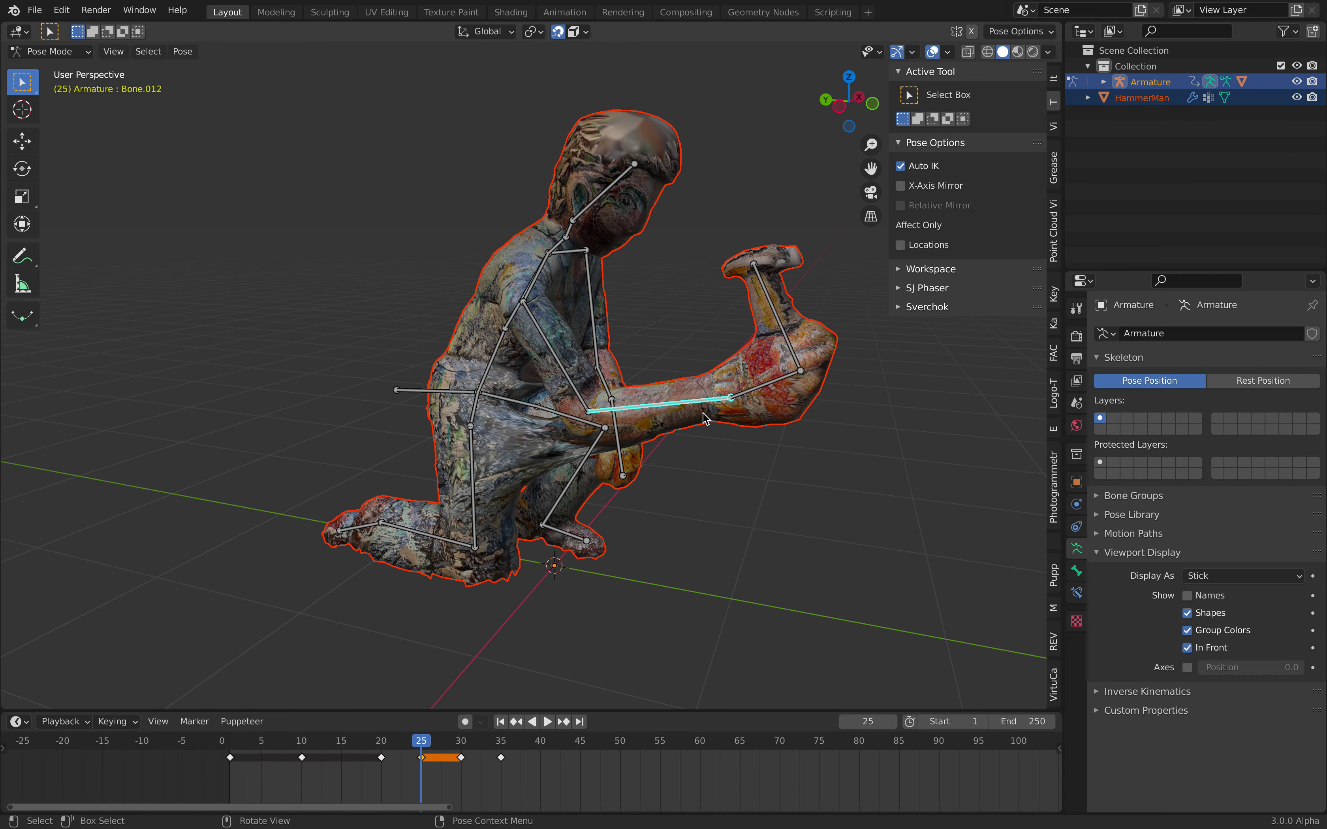
pyautogui.moveTo(421, 747)
pyautogui.mouseDown()
pyautogui.moveTo(388, 747)
pyautogui.moveTo(468, 747)
pyautogui.moveTo(379, 745)
pyautogui.moveTo(423, 746)
pyautogui.mouseUp()
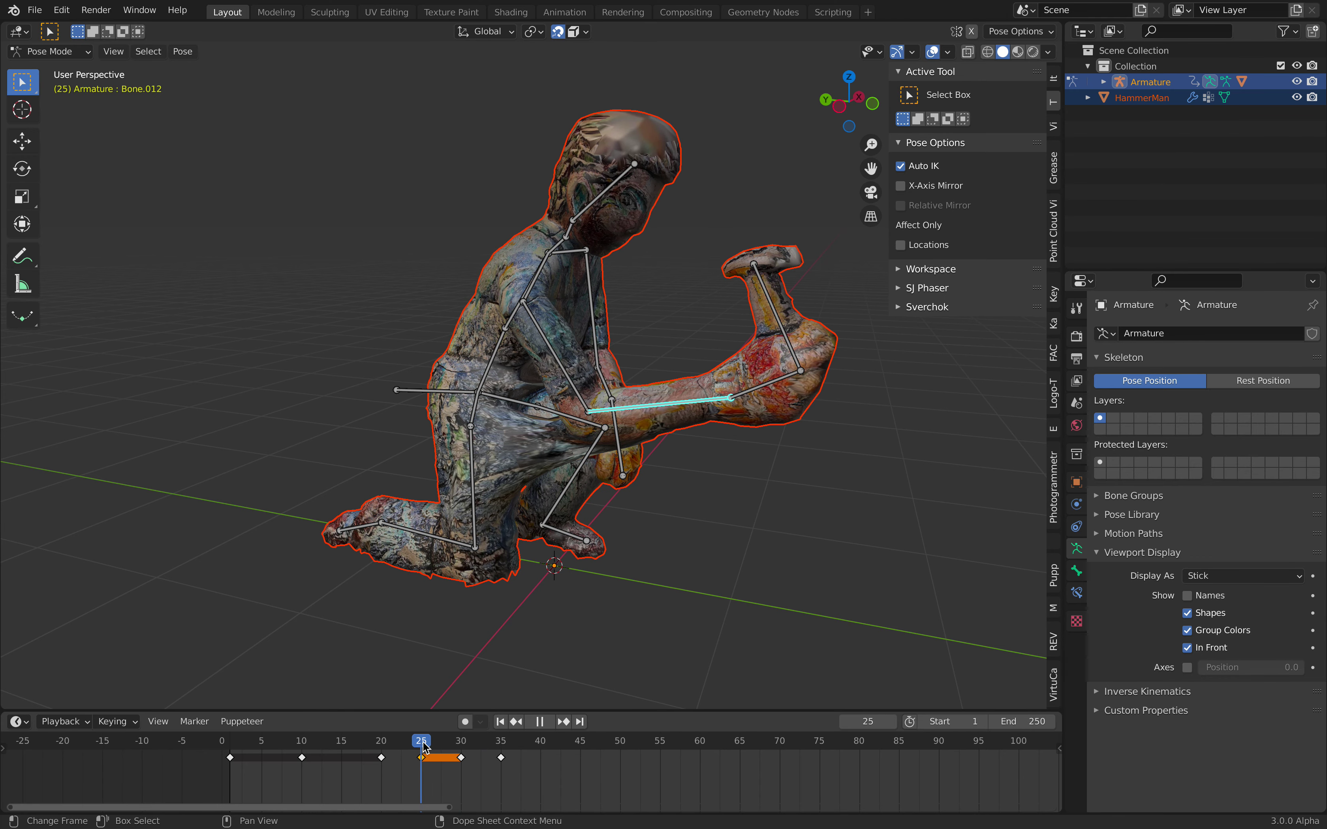
# At frame 25, rotate the right upper-arm bone to lift the hammer near the head, and keyframe all bones.
pyautogui.click(580, 393)
pyautogui.press('r')
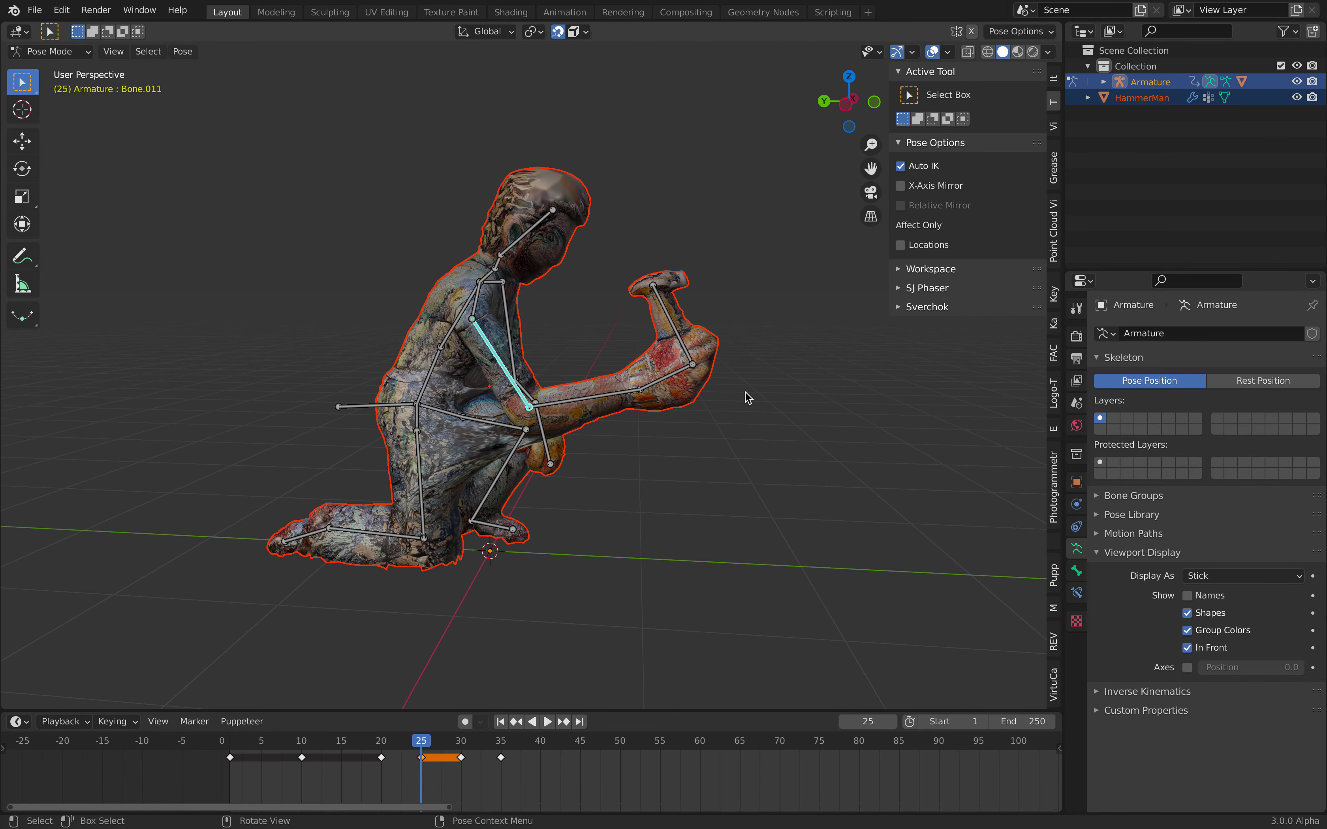
pyautogui.click(730, 232)
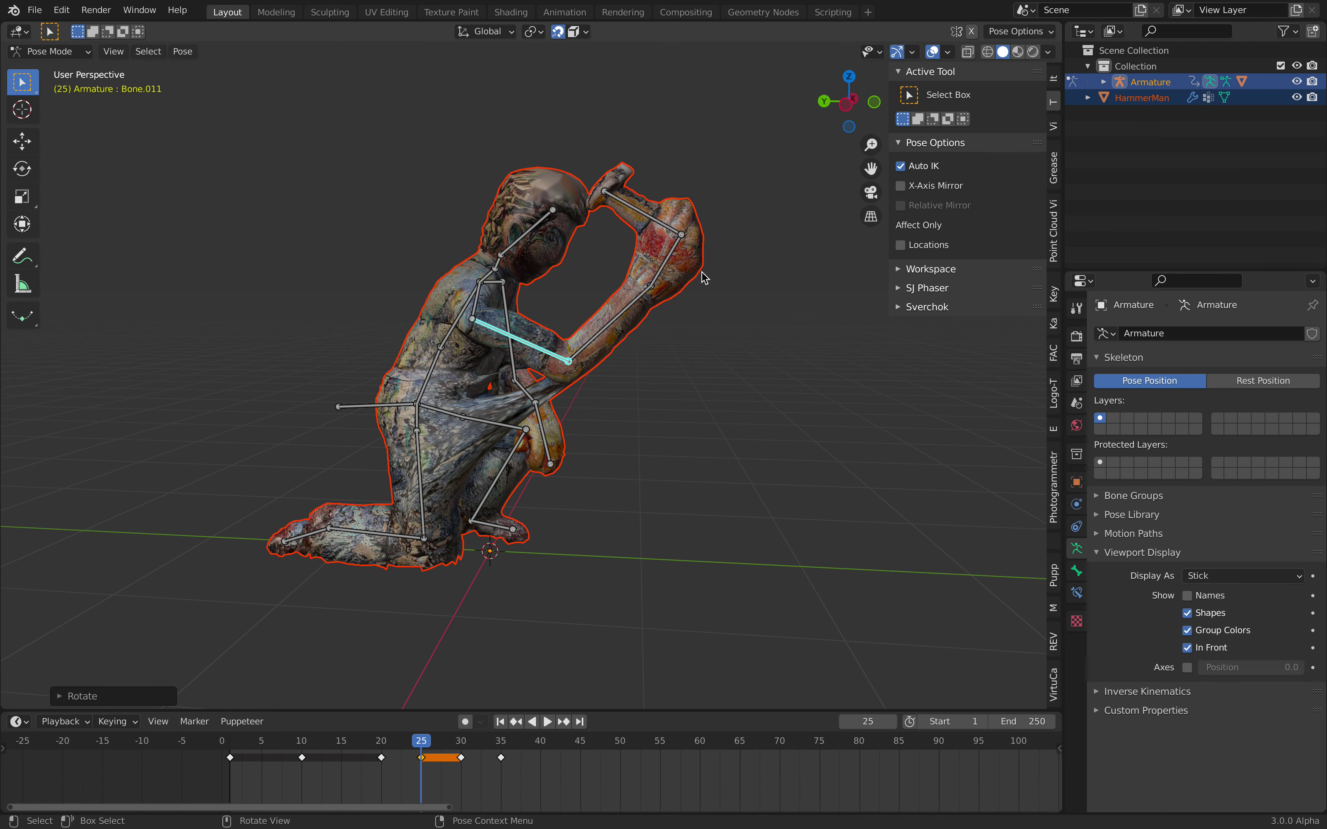
pyautogui.press('r')
pyautogui.click(756, 299)
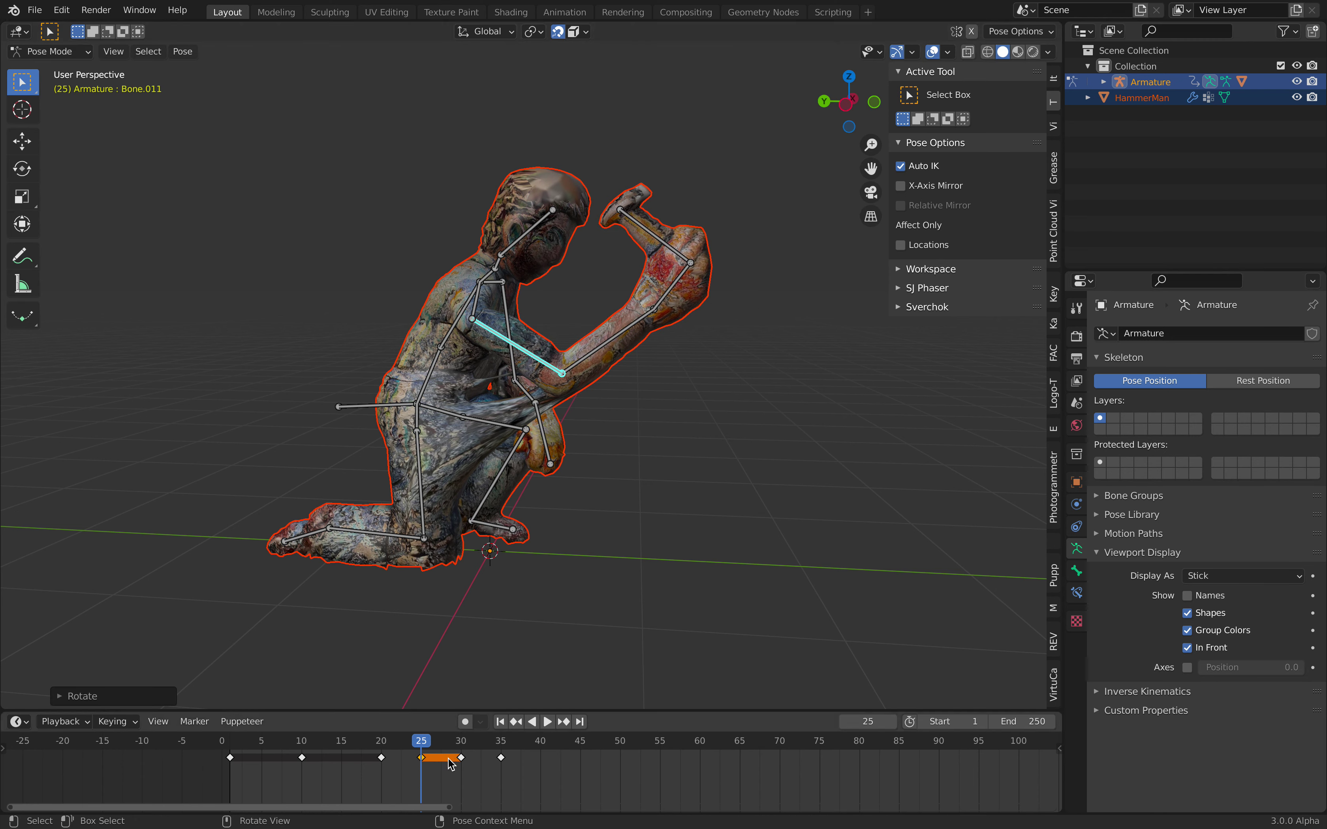
pyautogui.press('a')
pyautogui.press('i')
pyautogui.click(609, 492)
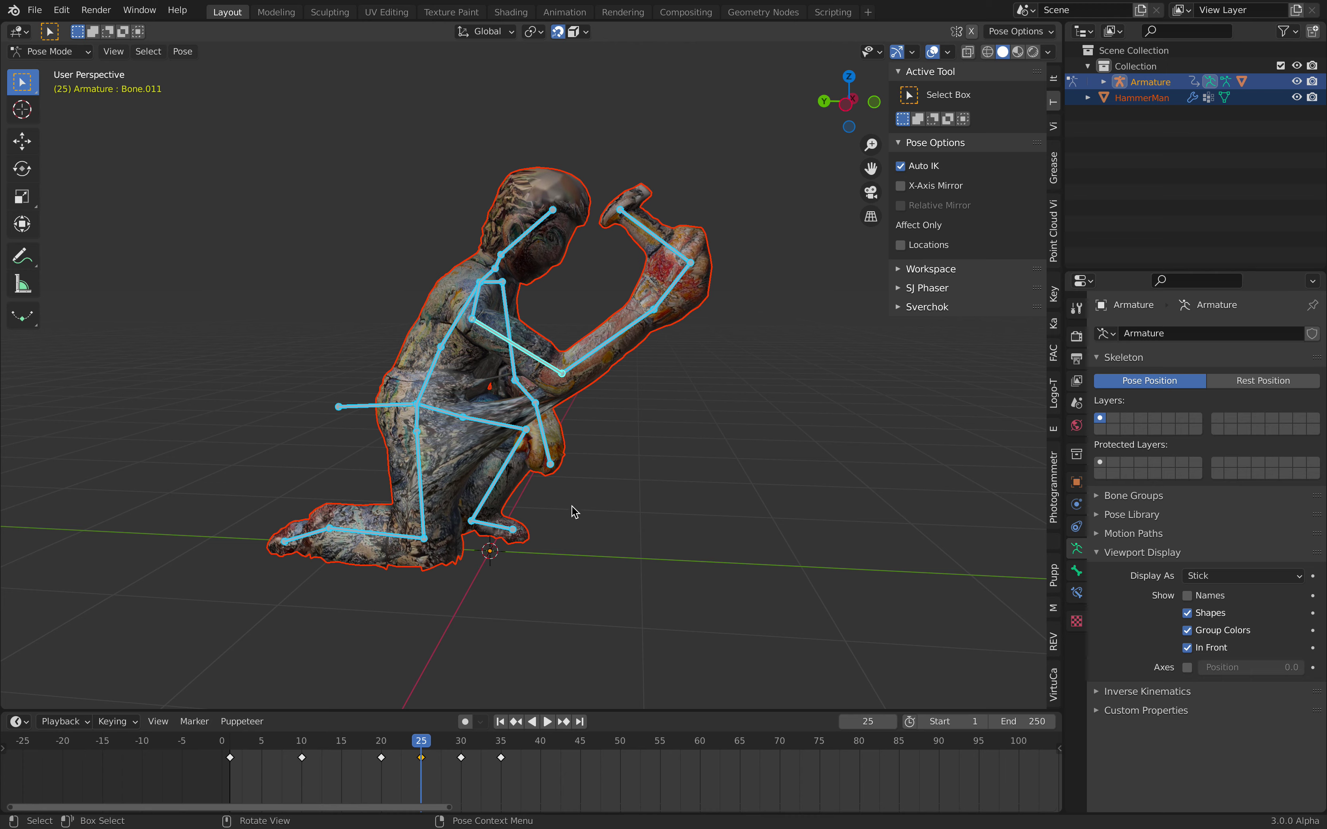
# Move the frame 35 keyframe to frame 32 and play back the strike.
pyautogui.press('space')
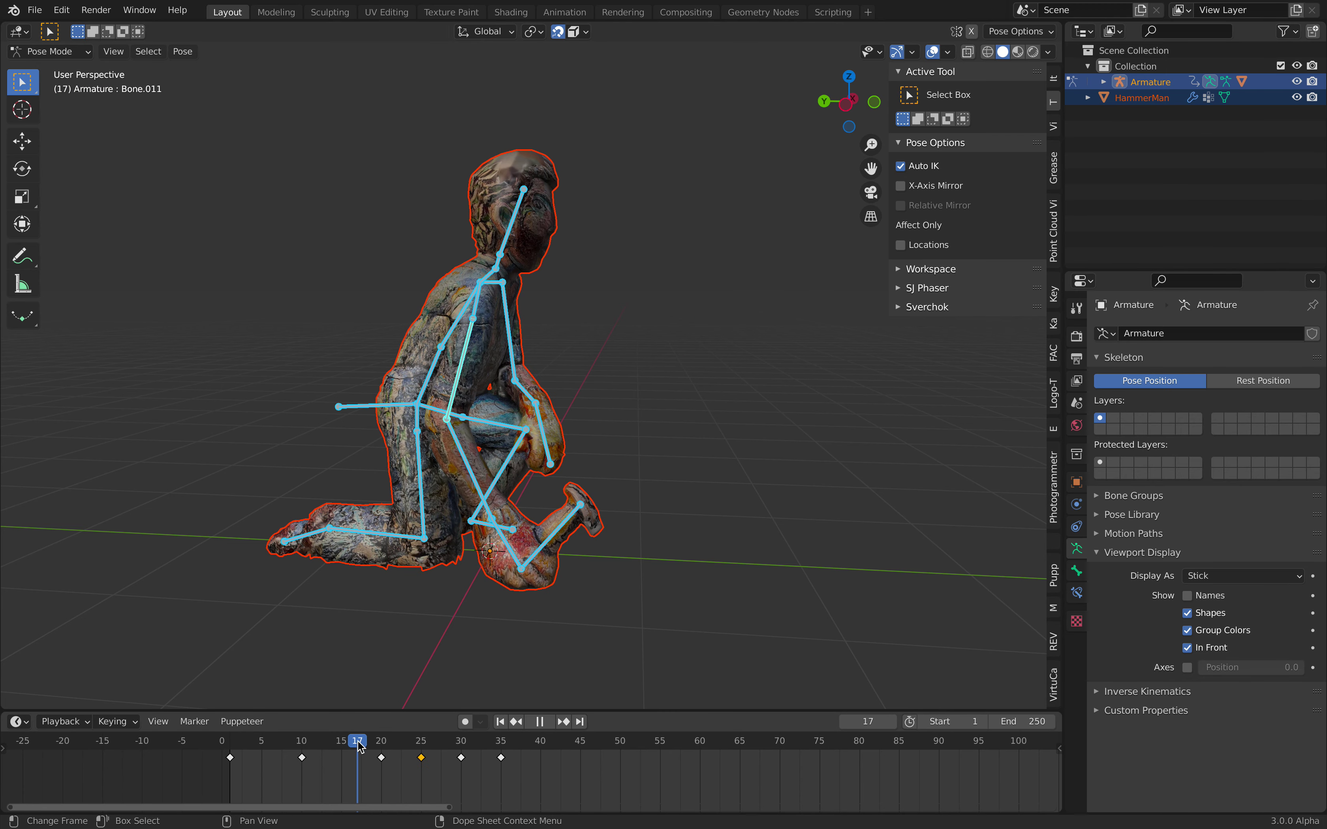
pyautogui.click(464, 757)
pyautogui.moveTo(504, 764); pyautogui.dragTo(483, 765)
pyautogui.scroll(3, 492, 771)
pyautogui.moveTo(405, 743); pyautogui.dragTo(386, 746)
pyautogui.press('space')
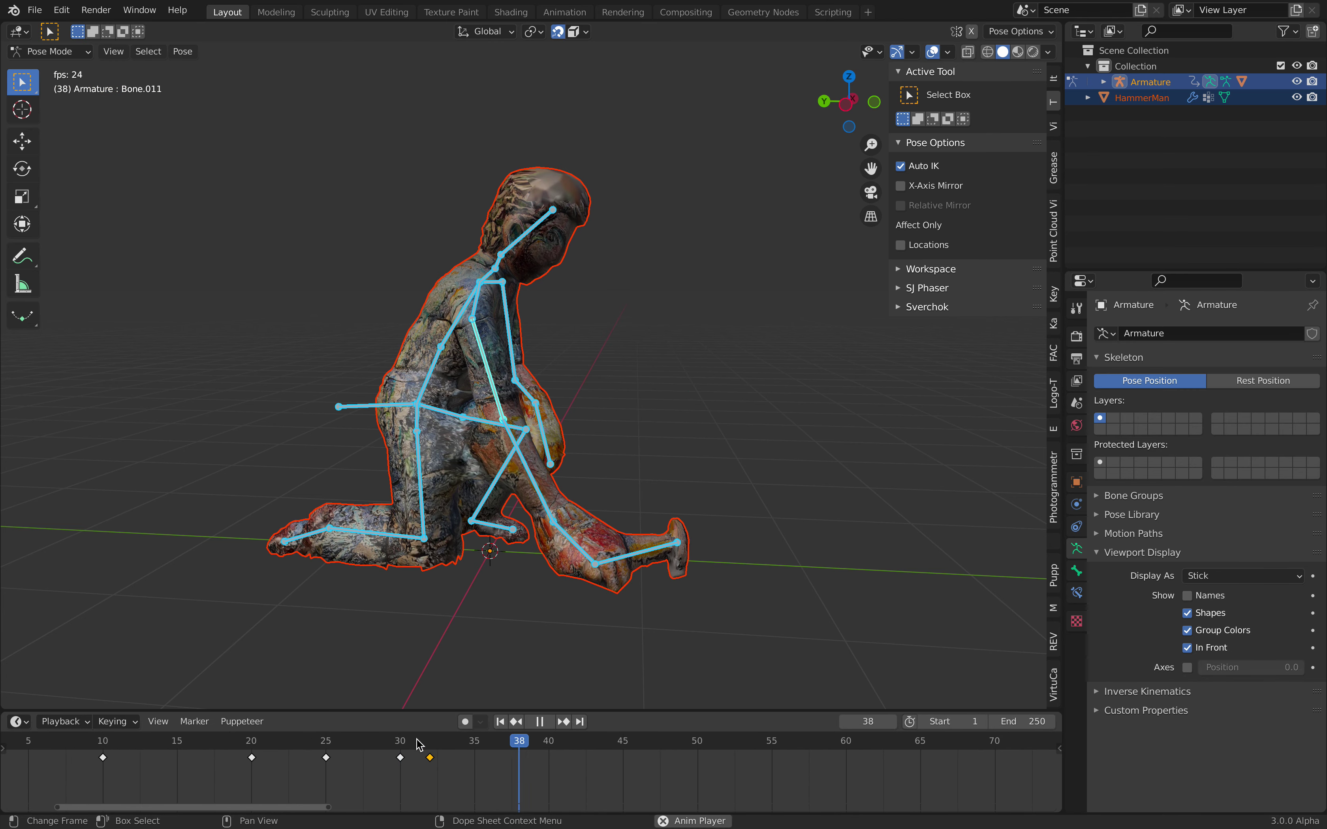
# Play the whole animation from the start in a wider side view to check the pacing of the hammer swing.
pyautogui.moveTo(267, 740); pyautogui.dragTo(133, 741)
pyautogui.scroll(-3, 409, 600)
pyautogui.moveTo(409, 600); pyautogui.dragTo(380, 613, button='middle')
pyautogui.moveTo(326, 673); pyautogui.dragTo(478, 747, button='middle')
pyautogui.scroll(-4, 438, 752)
pyautogui.moveTo(436, 753); pyautogui.dragTo(511, 751, button='middle')
pyautogui.scroll(2, 432, 602)
pyautogui.moveTo(554, 598); pyautogui.dragTo(384, 615, button='middle')
pyautogui.click(233, 740)
pyautogui.press('space')
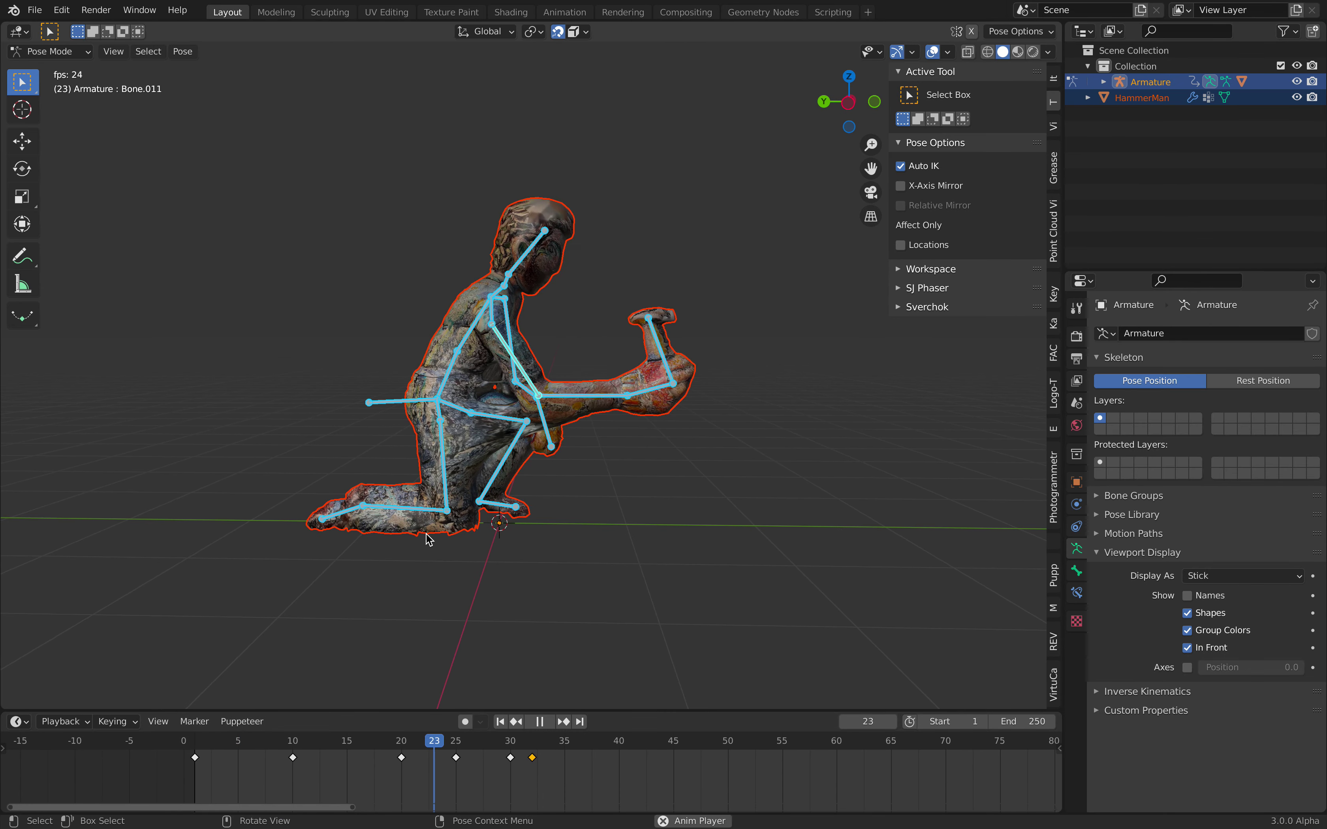
pyautogui.press('space')
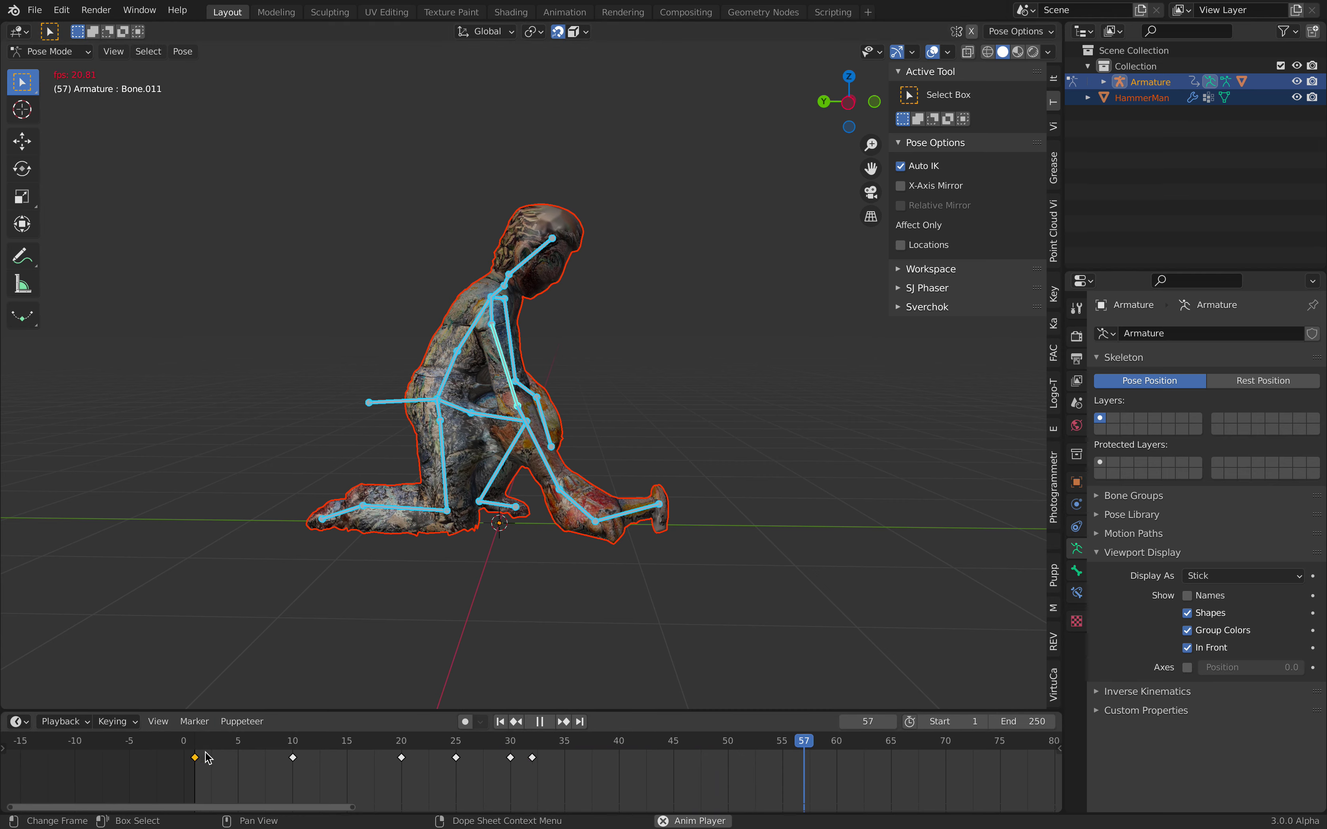
# Shift the keyframes at frames 20, 25, 30 and 32 five frames later and play back the animation.
pyautogui.moveTo(219, 742); pyautogui.dragTo(334, 711)
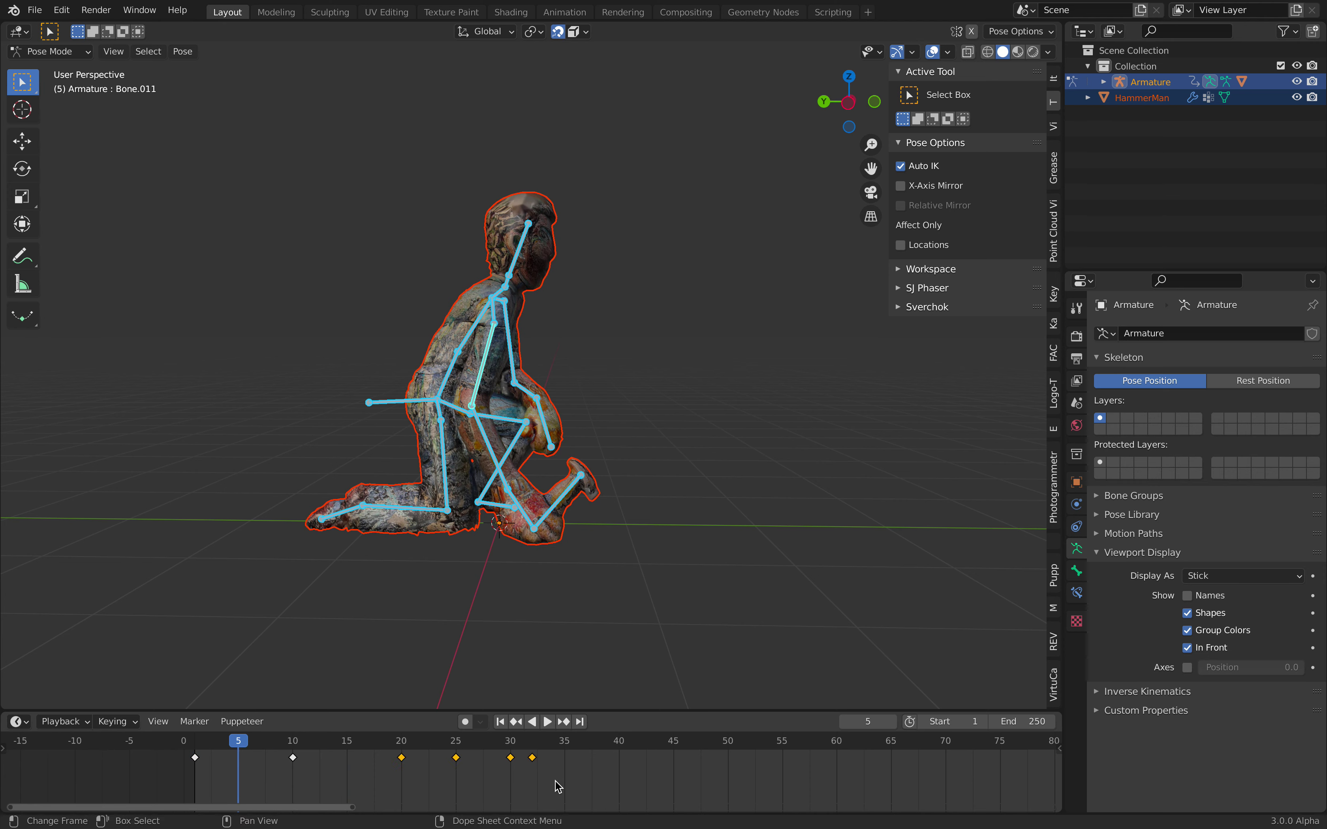
pyautogui.press('g')
pyautogui.click(610, 780)
pyautogui.press('space')
pyautogui.click(188, 741)
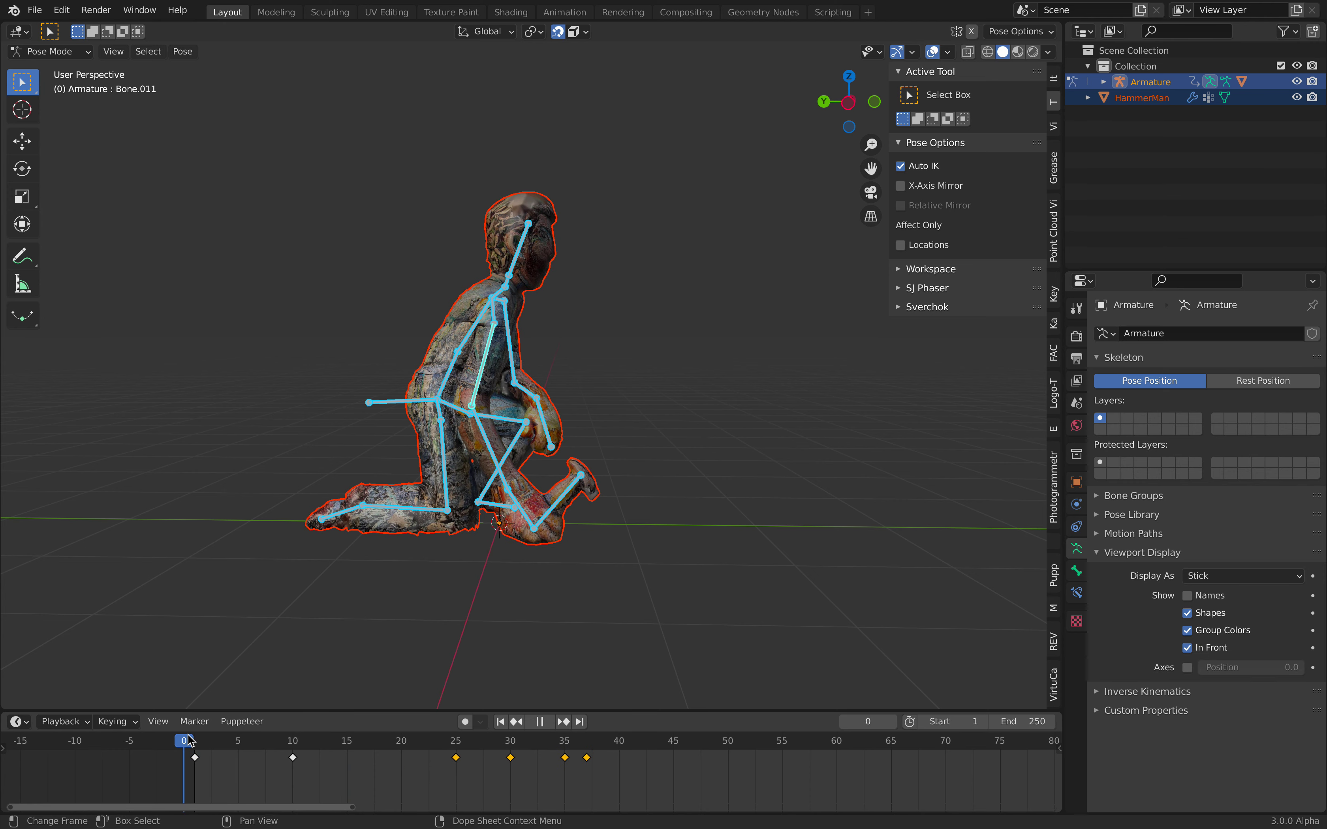
pyautogui.press('space')
# Try tilting the head bone slightly backward at frame 10.
pyautogui.click(518, 258)
pyautogui.press('r')
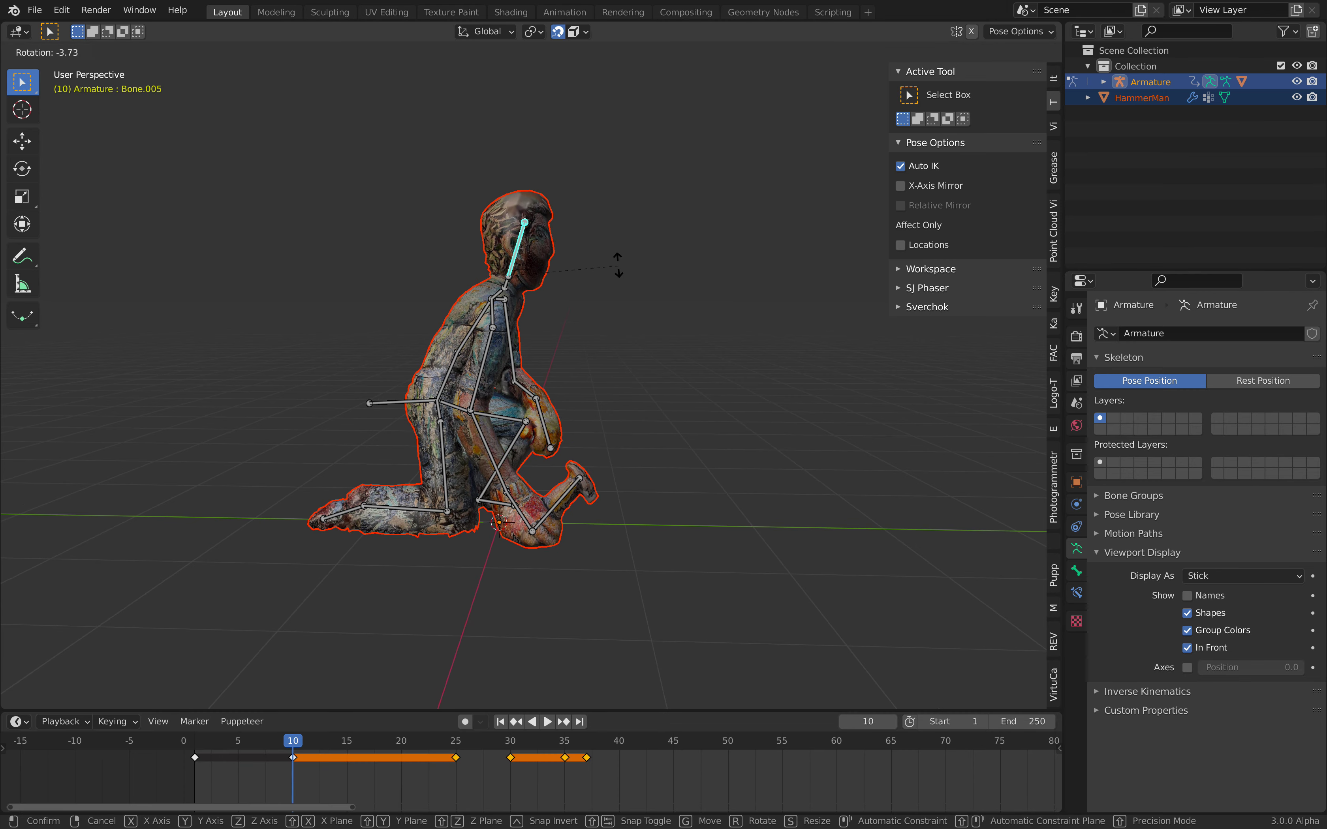
pyautogui.click(616, 261)
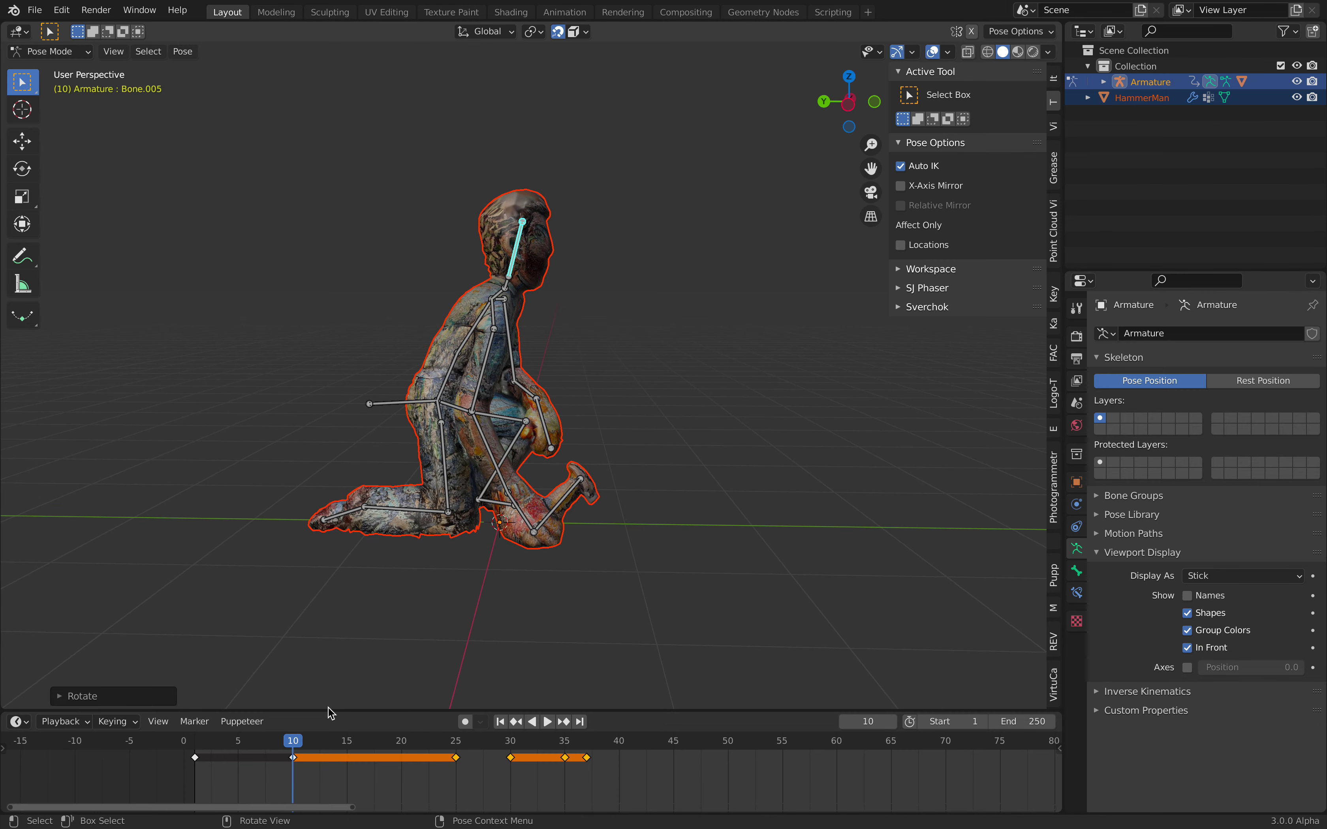
# At frame 17, rotate the head bone forward so the face looks down, and keyframe all bones.
pyautogui.click(369, 748)
pyautogui.press('r')
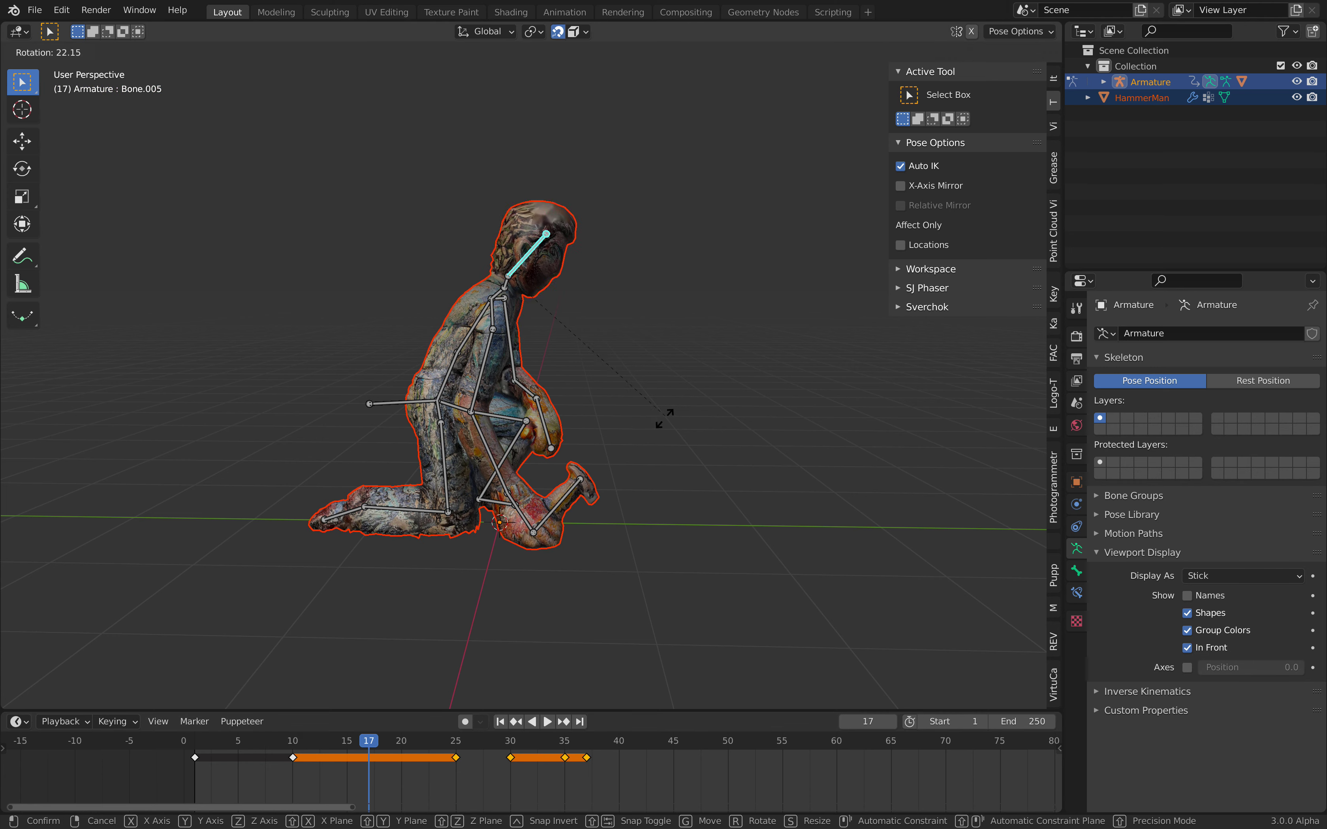
pyautogui.click(662, 434)
pyautogui.press('a')
pyautogui.press('i')
pyautogui.click(641, 344)
# Move the frame 17 keyframe to frame 16 and duplicate it at frame 21.
pyautogui.moveTo(370, 757); pyautogui.dragTo(358, 759)
pyautogui.hotkey('shift', 'd')
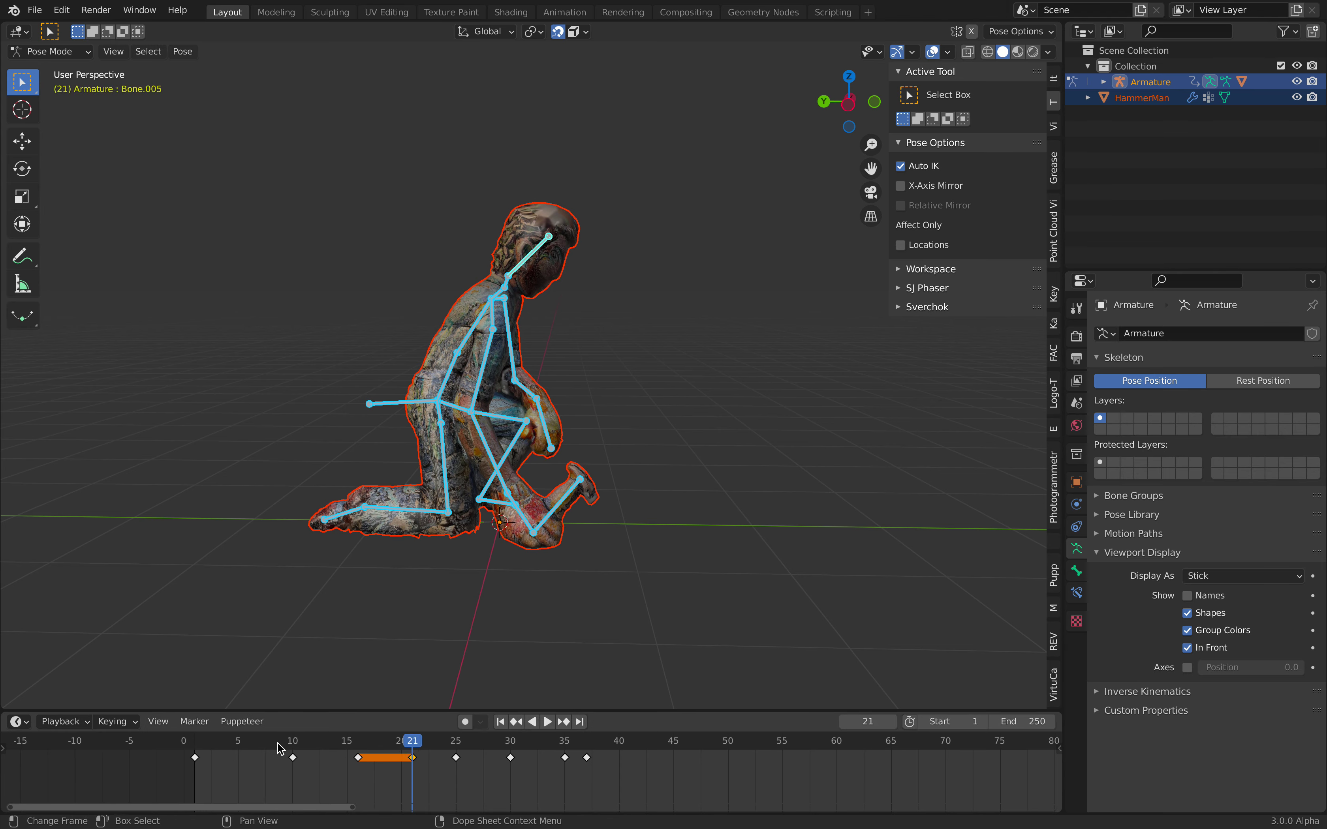
# At frame 25, rotate the head bone forward so the face looks down, and keyframe all bones.
pyautogui.press('r')
pyautogui.click(592, 275)
pyautogui.click(458, 744)
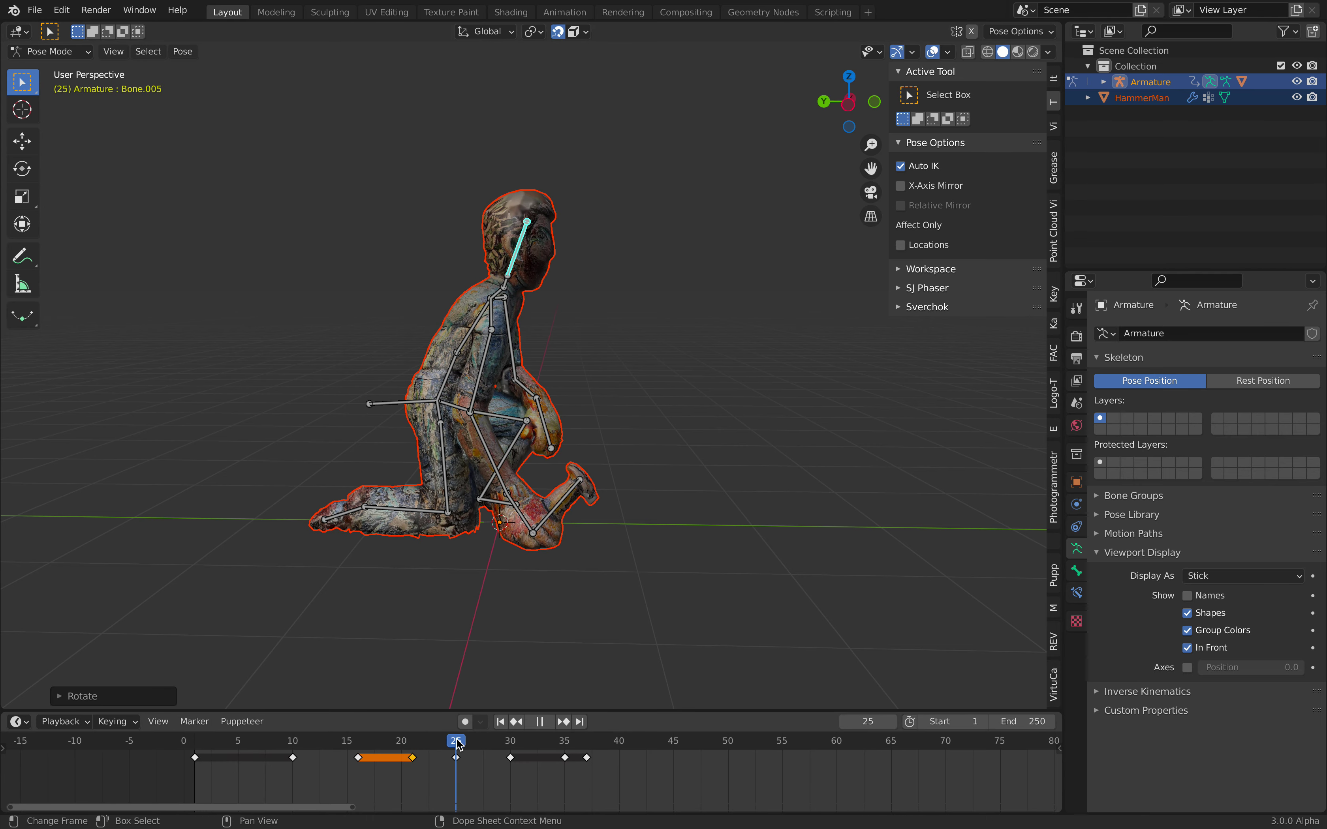
pyautogui.press('r')
pyautogui.click(647, 362)
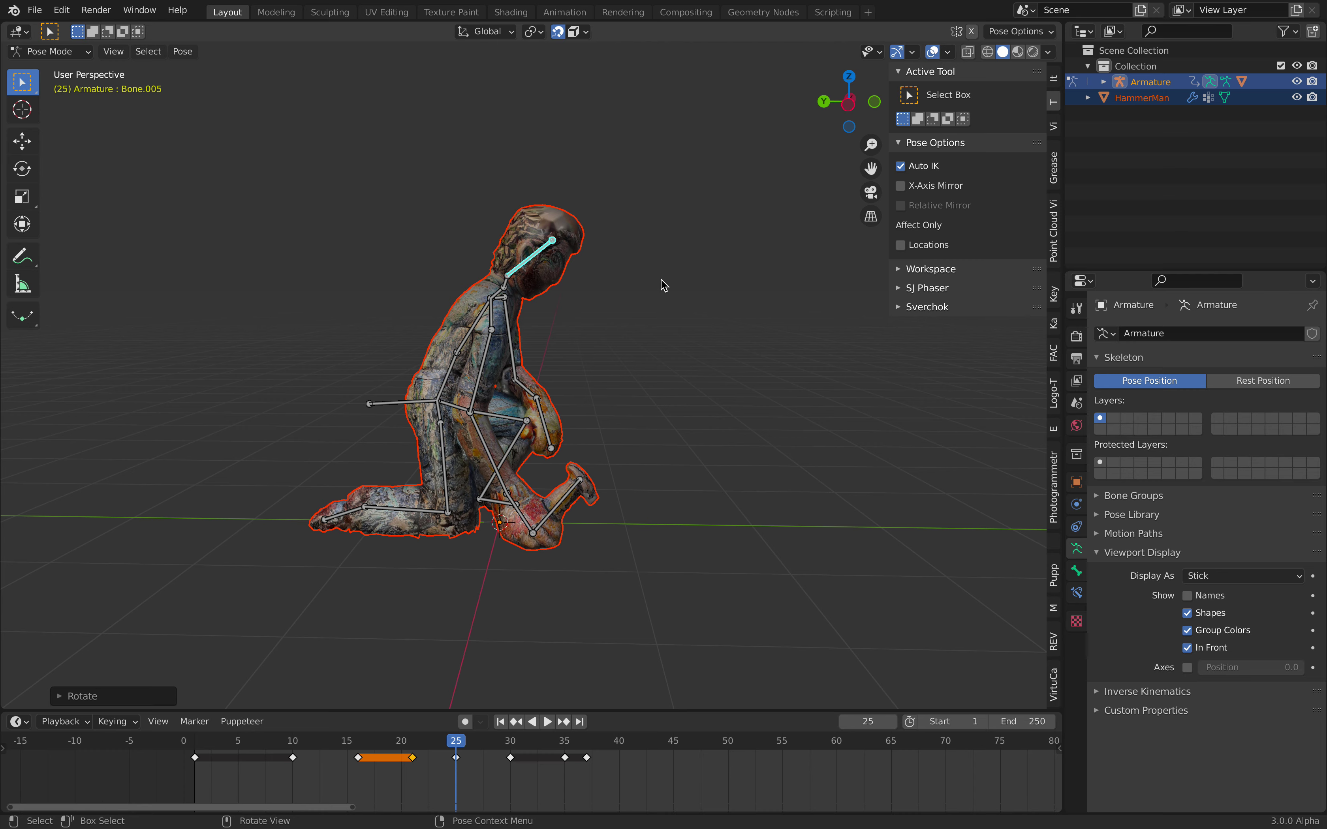
pyautogui.press('a')
pyautogui.press('i')
pyautogui.click(657, 282)
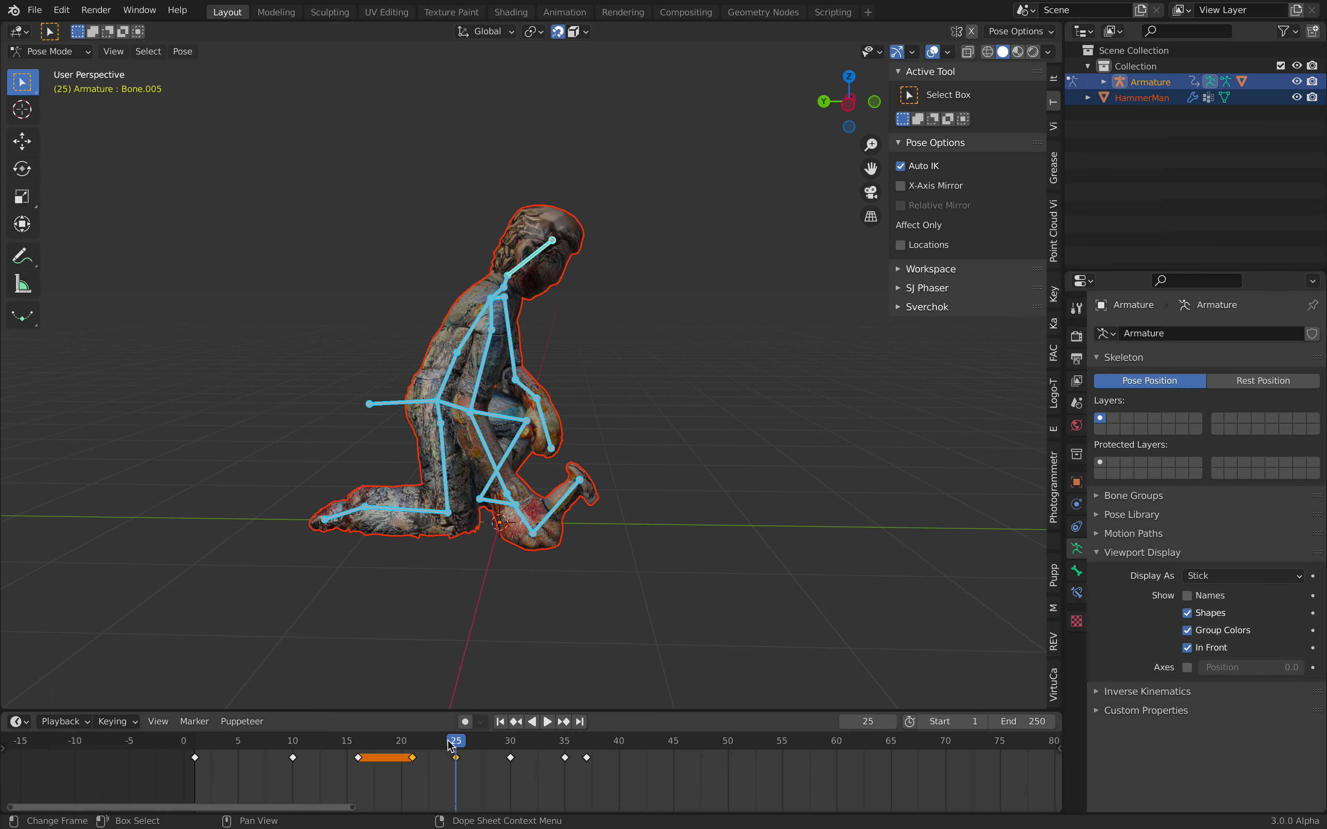
# Play the updated animation and check the head and hammer motion from the side and the front.
pyautogui.press('space')
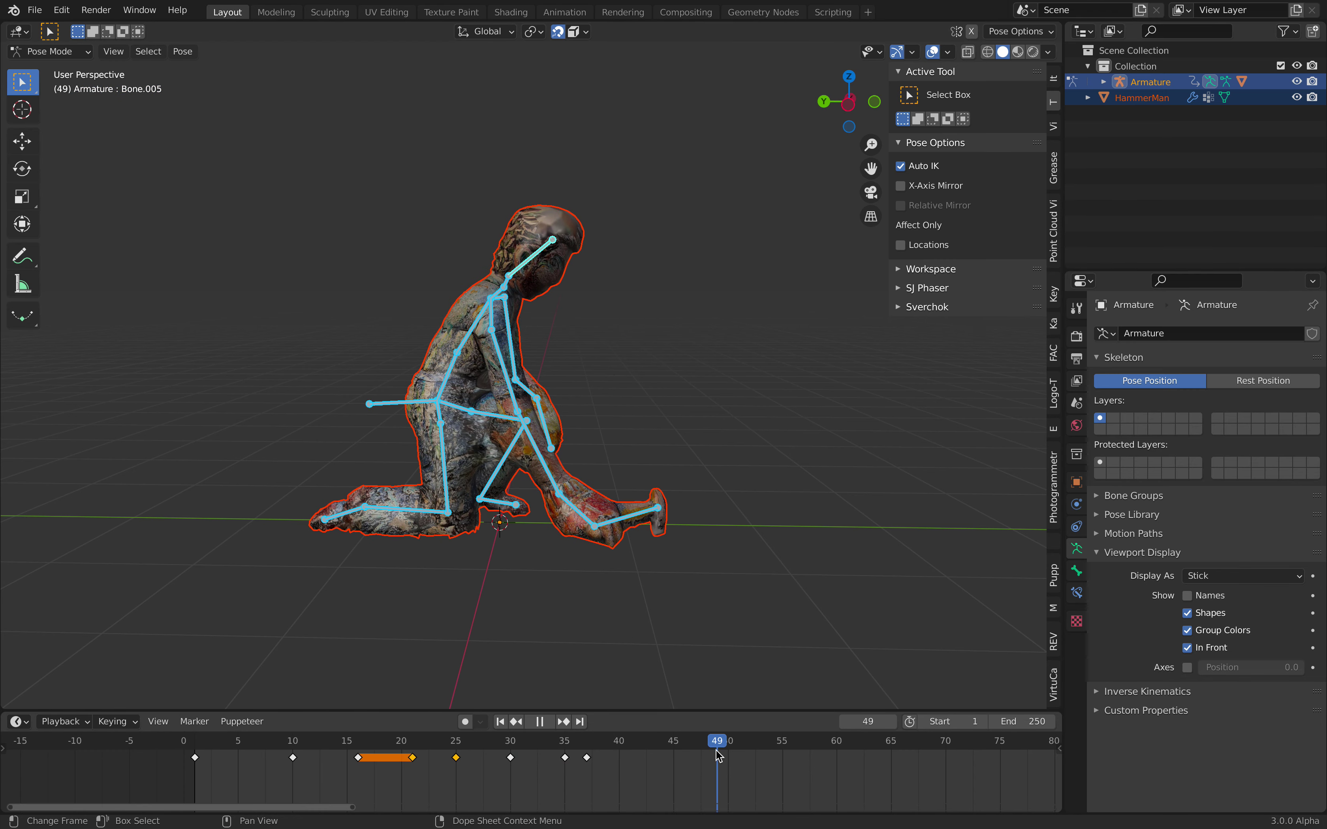
pyautogui.press('space')
pyautogui.moveTo(676, 519); pyautogui.dragTo(620, 396, button='middle')
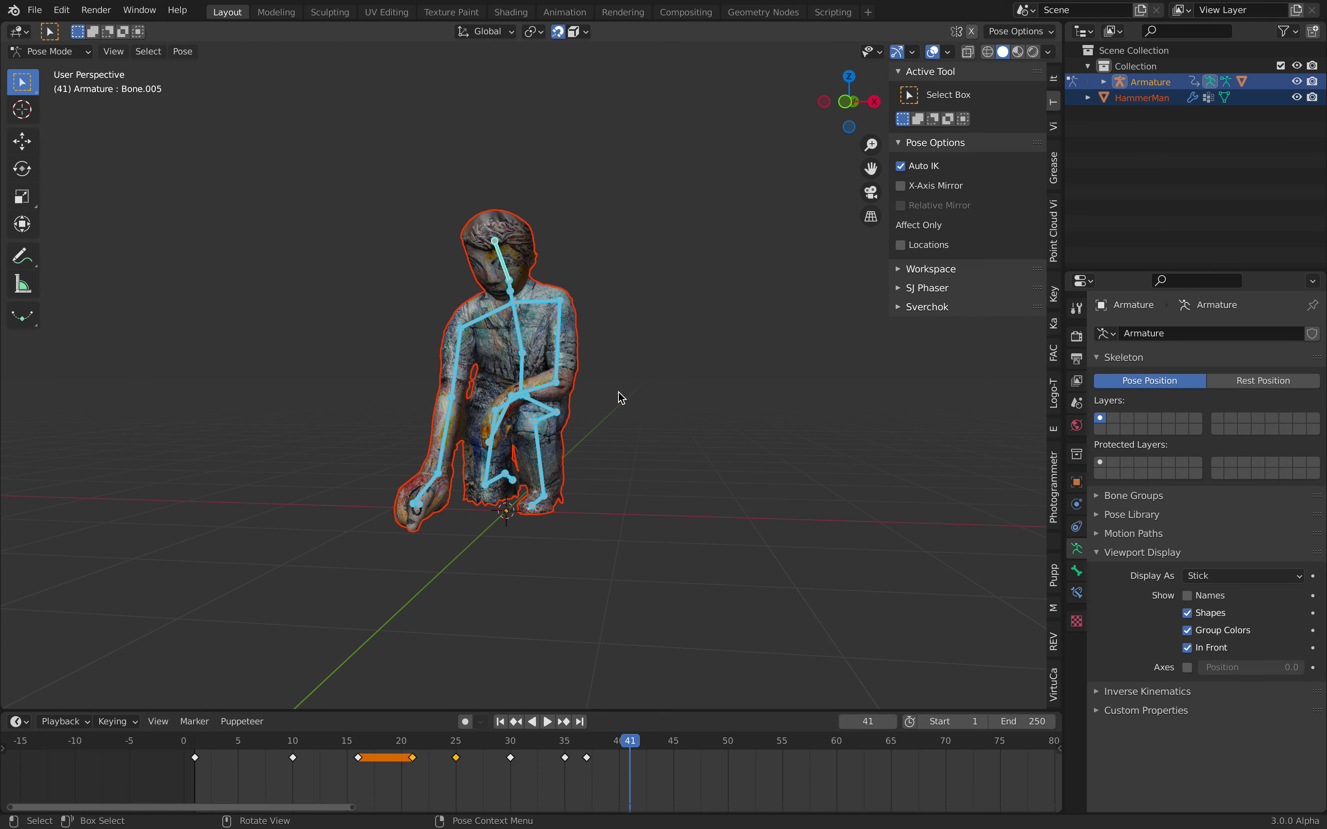
pyautogui.moveTo(686, 343); pyautogui.dragTo(630, 287, button='middle')
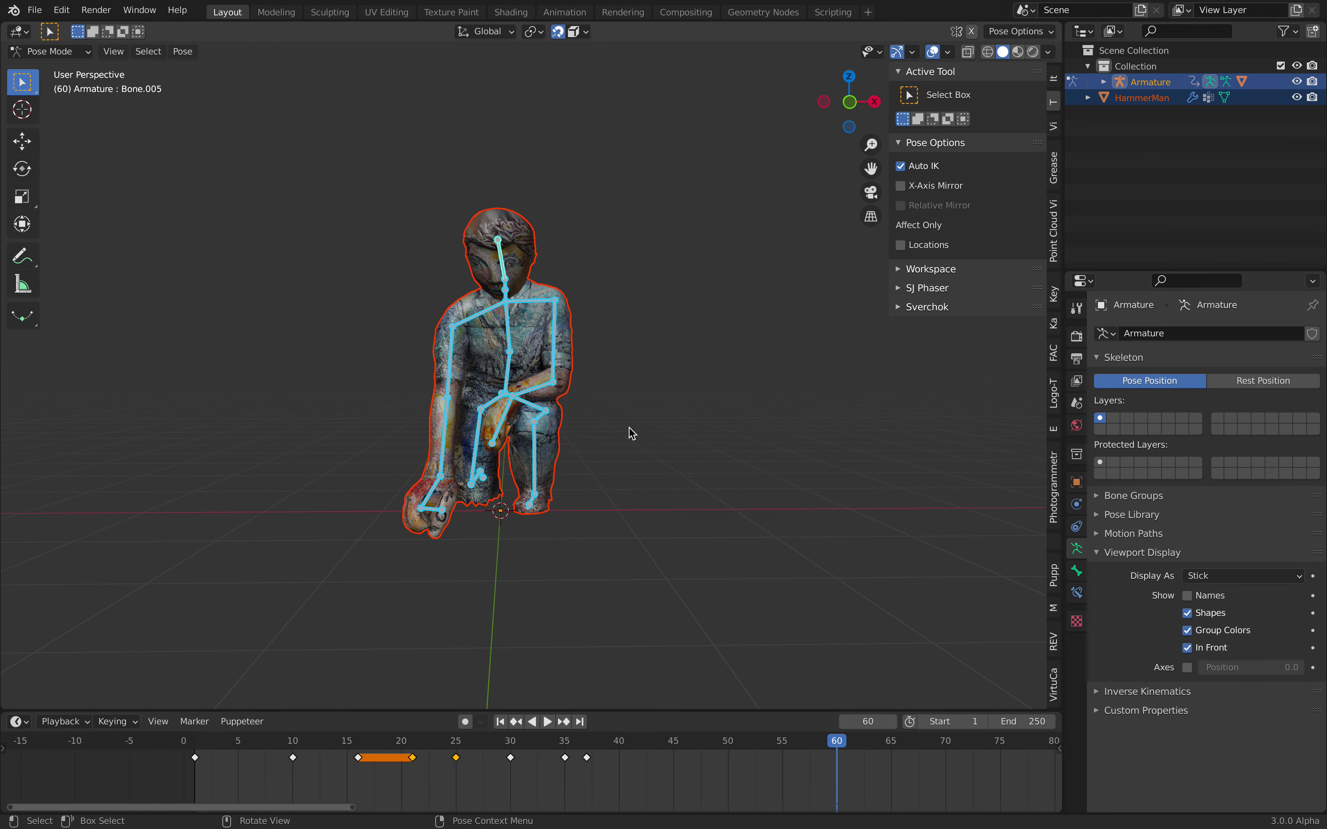
# Return to Object Mode with nothing selected, save the file, and play back the animation.
pyautogui.click(64, 67)
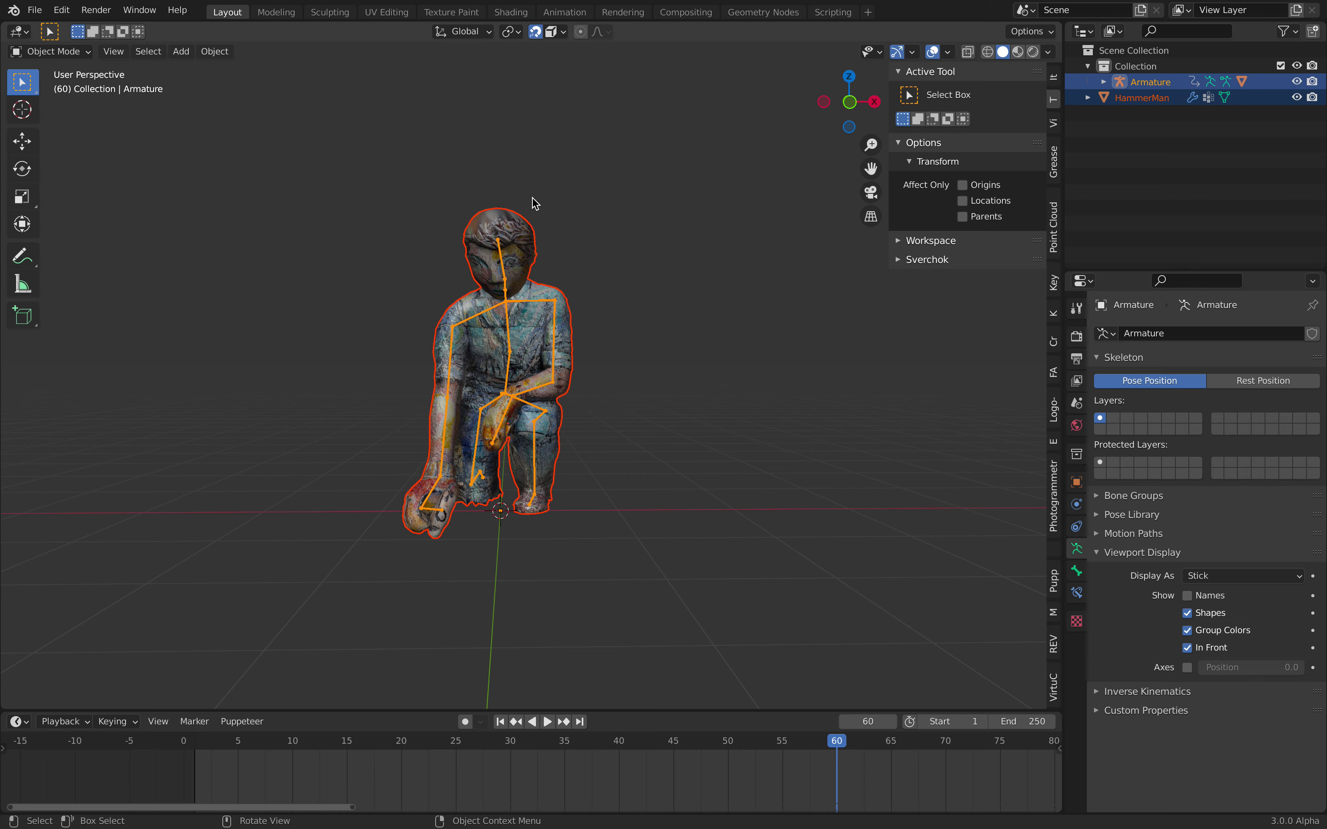
pyautogui.click(543, 202)
pyautogui.scroll(2, 567, 208)
pyautogui.hotkey('ctrl', 's')
pyautogui.moveTo(658, 224); pyautogui.dragTo(723, 236, button='middle')
pyautogui.press('space')
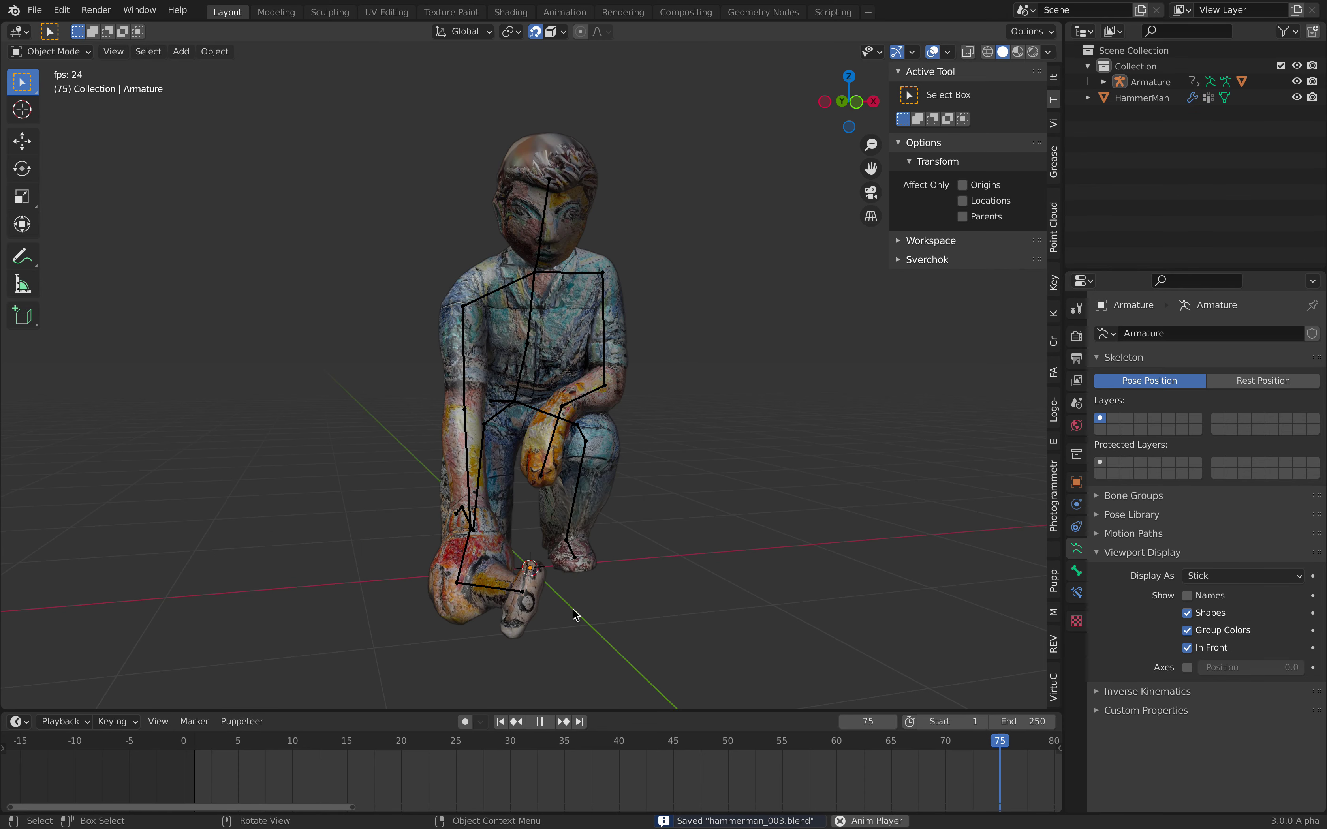
pyautogui.press('space')
# Put the armature in Pose Mode with all bones selected and go to the last keyframe at frame 37.
pyautogui.moveTo(443, 745); pyautogui.dragTo(532, 711)
pyautogui.moveTo(770, 430); pyautogui.dragTo(727, 420, button='middle')
pyautogui.press('a')
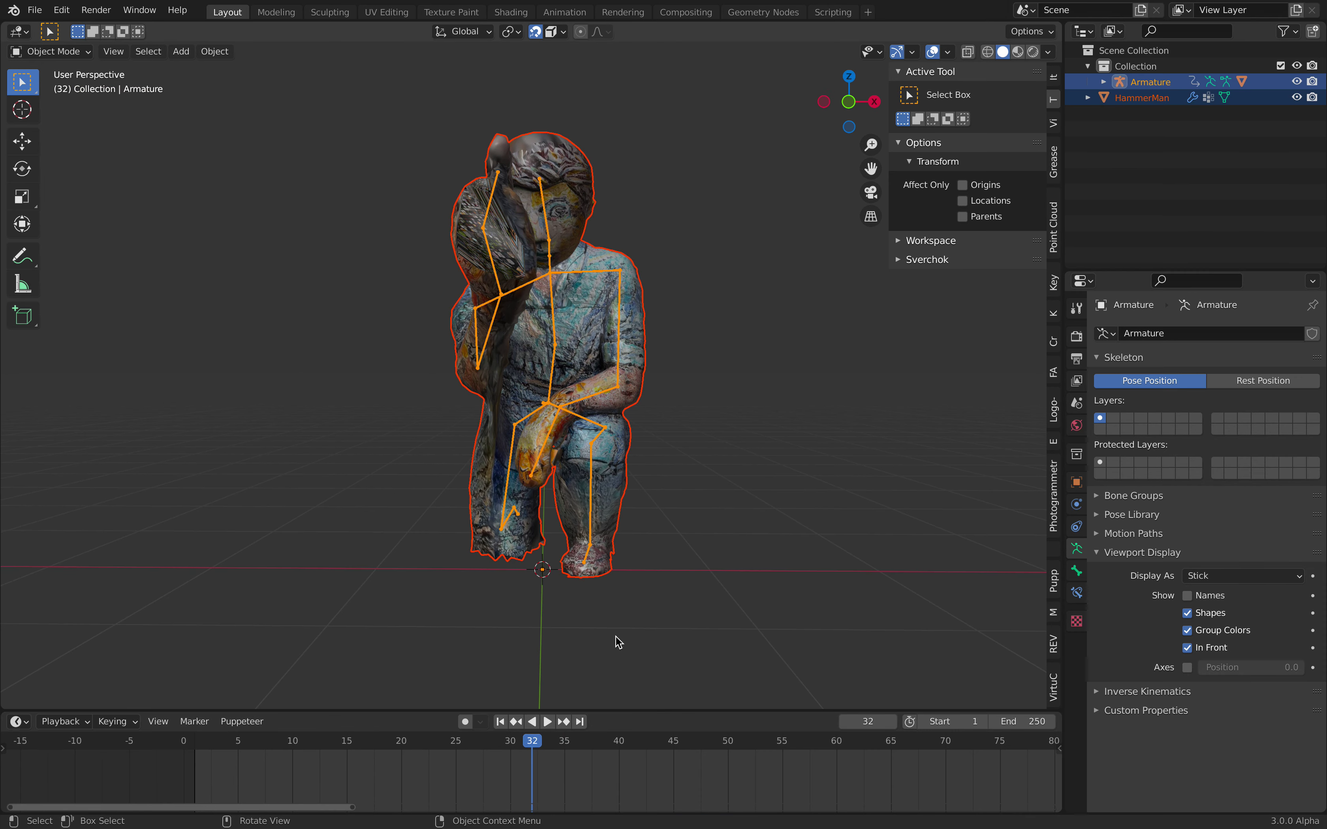
pyautogui.moveTo(592, 518); pyautogui.dragTo(608, 396, button='middle')
pyautogui.click(610, 395)
pyautogui.click(610, 394)
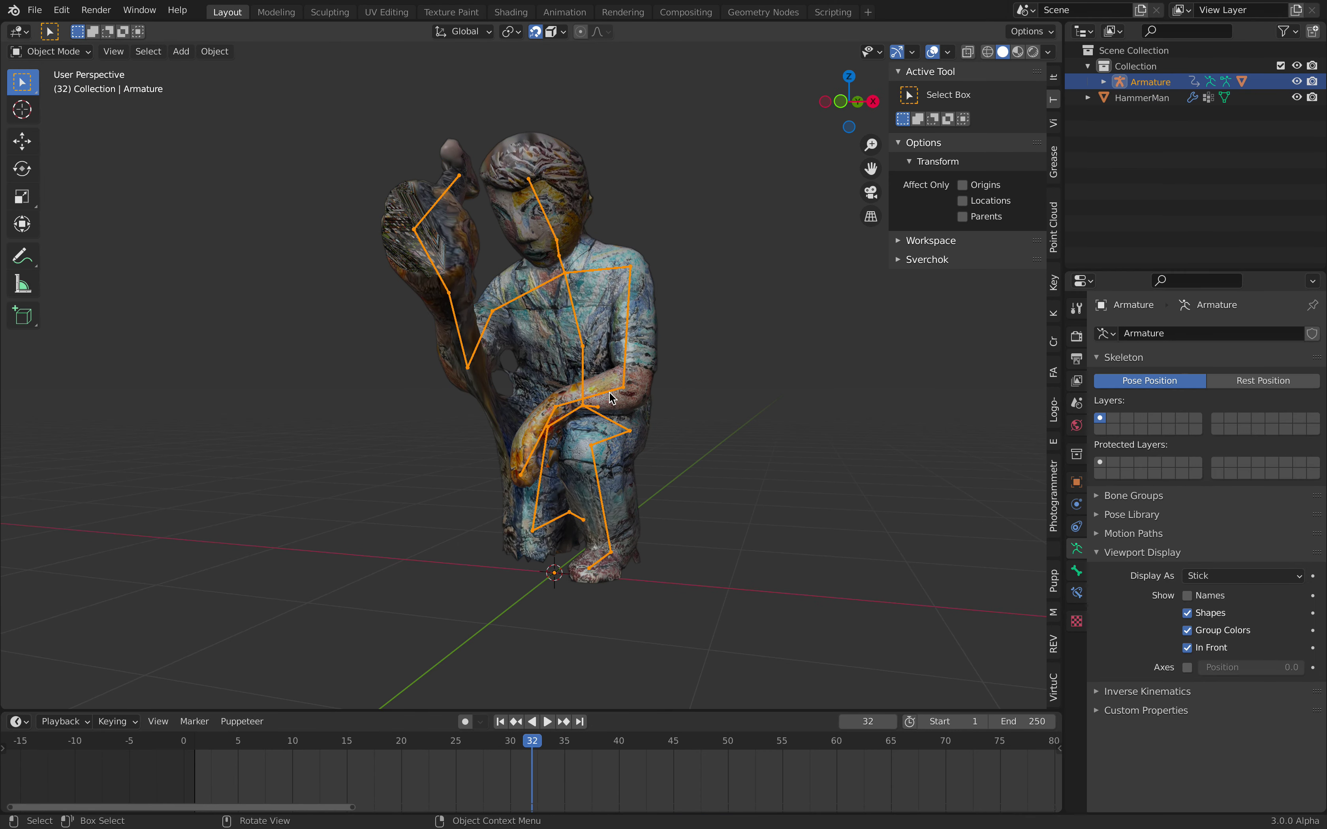
pyautogui.click(65, 105)
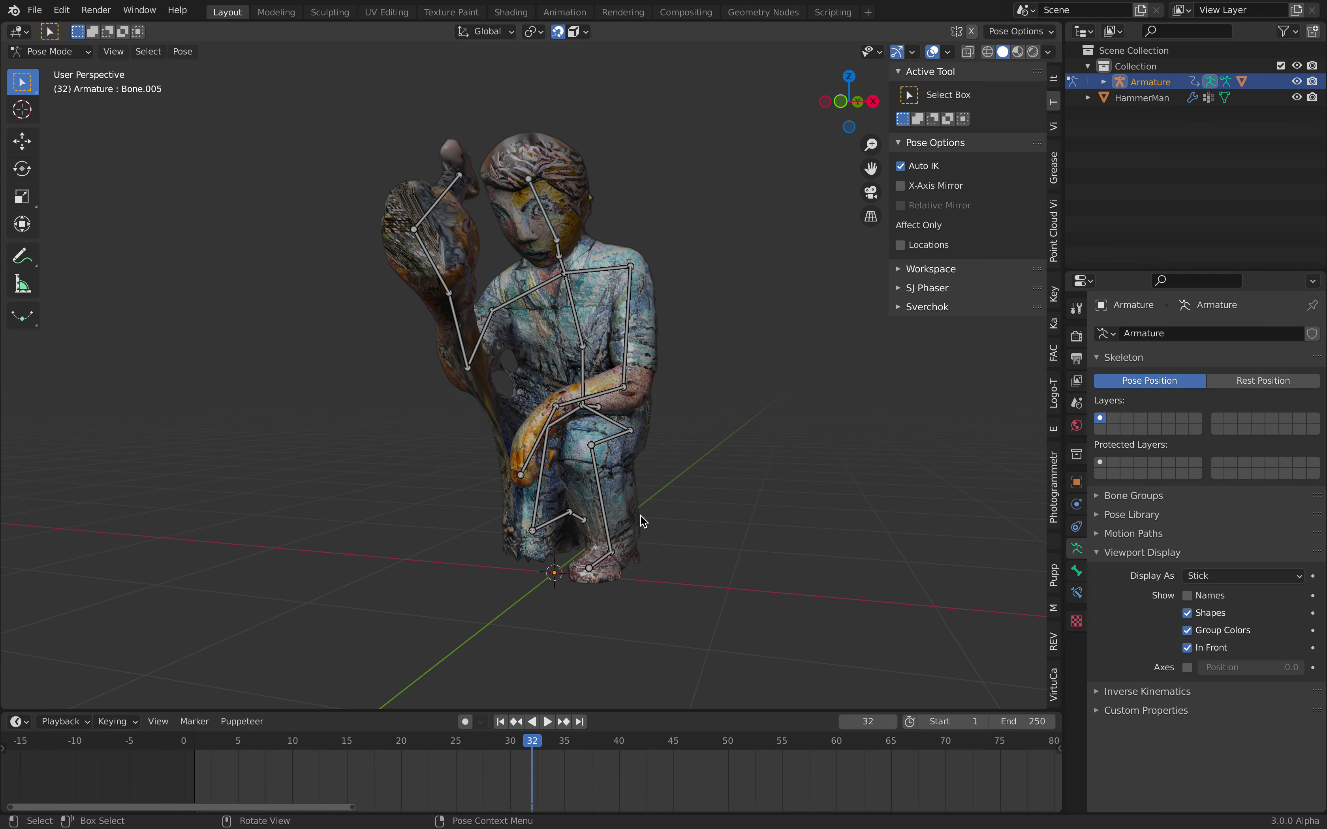
pyautogui.press('a')
pyautogui.click(587, 750)
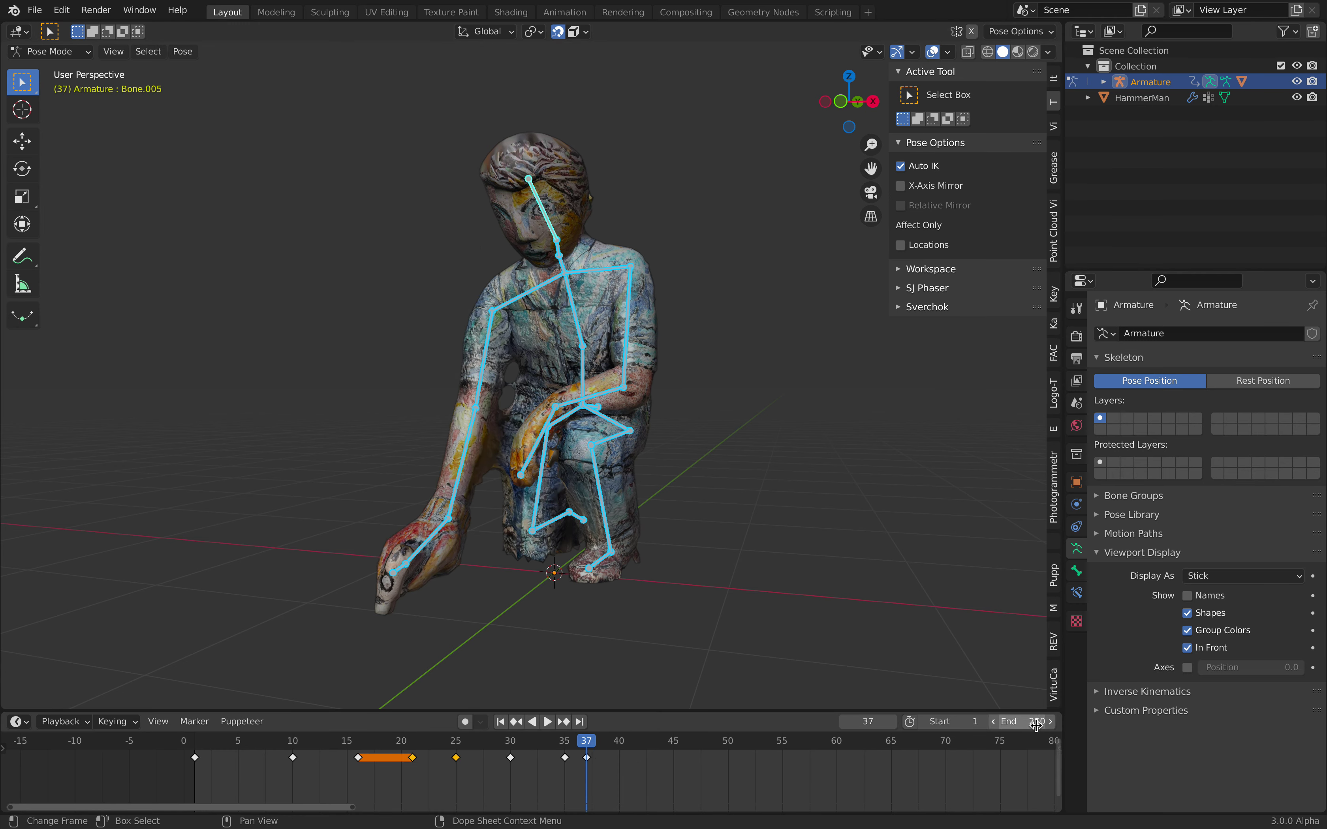
# Set the animation's end frame to 45 and save the file in Object Mode.
pyautogui.write('45')
pyautogui.press('Return')
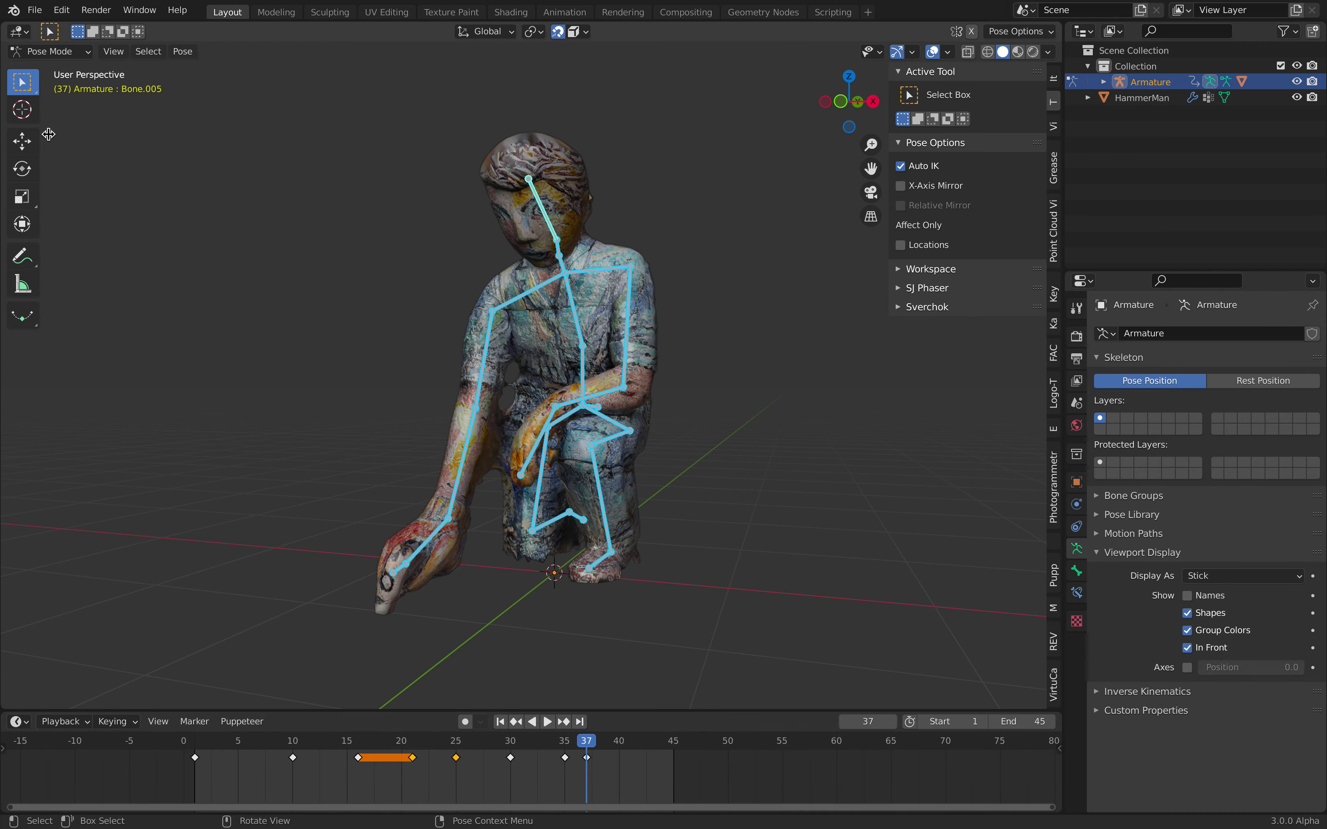
pyautogui.click(50, 69)
pyautogui.click(604, 176)
pyautogui.hotkey('ctrl', 's')
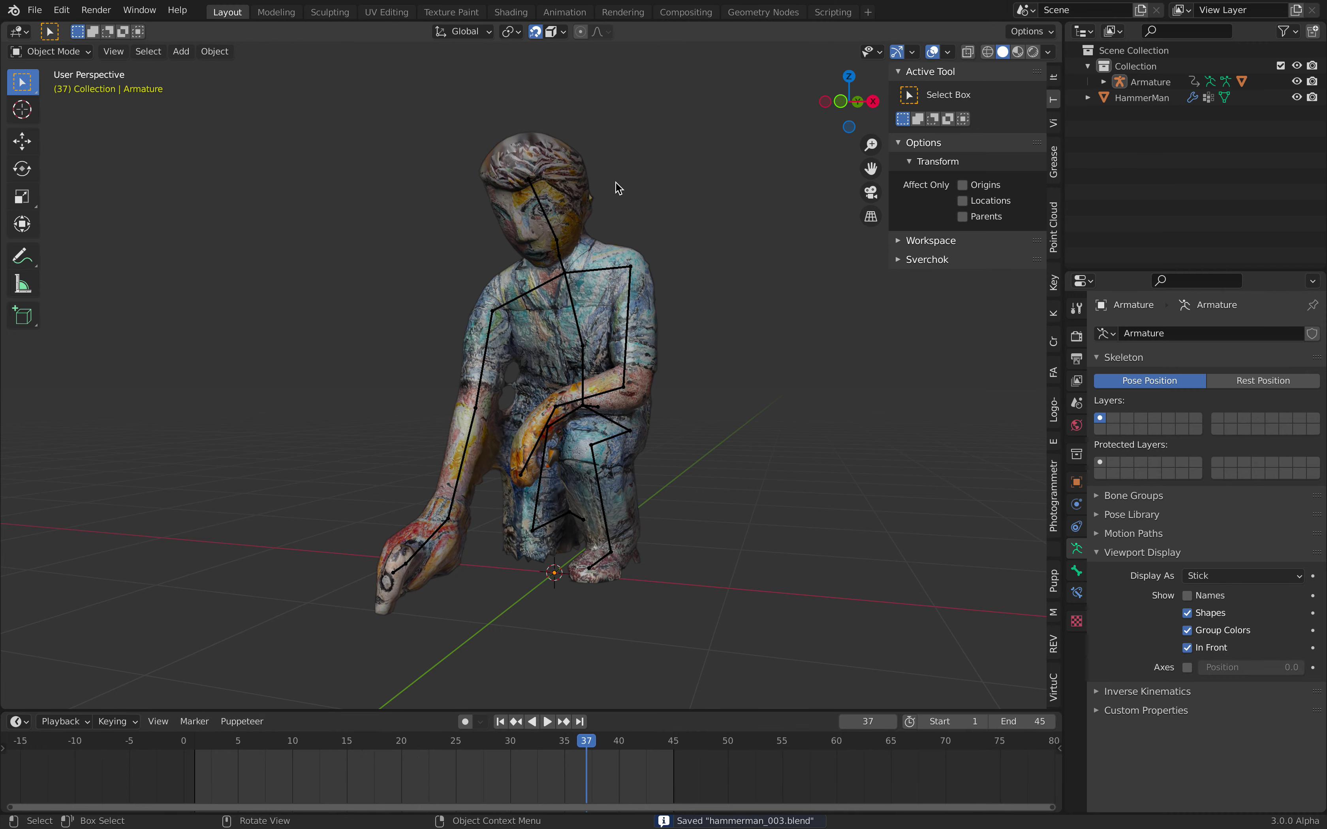
# Select the HammerMan mesh and switch it to Texture Paint mode with the chest in view.
pyautogui.click(584, 284)
pyautogui.moveTo(584, 284); pyautogui.dragTo(639, 313, button='middle')
pyautogui.click(71, 52)
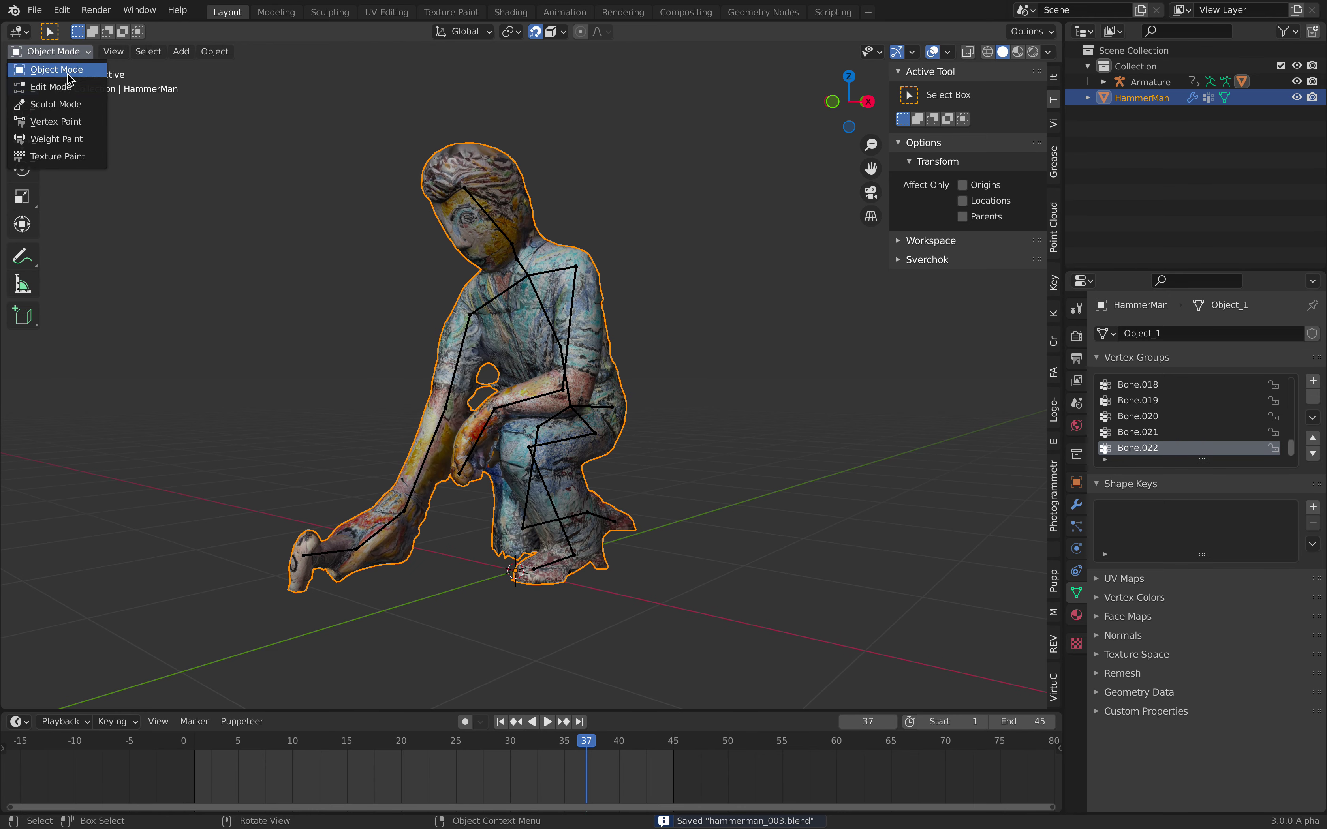
pyautogui.click(74, 159)
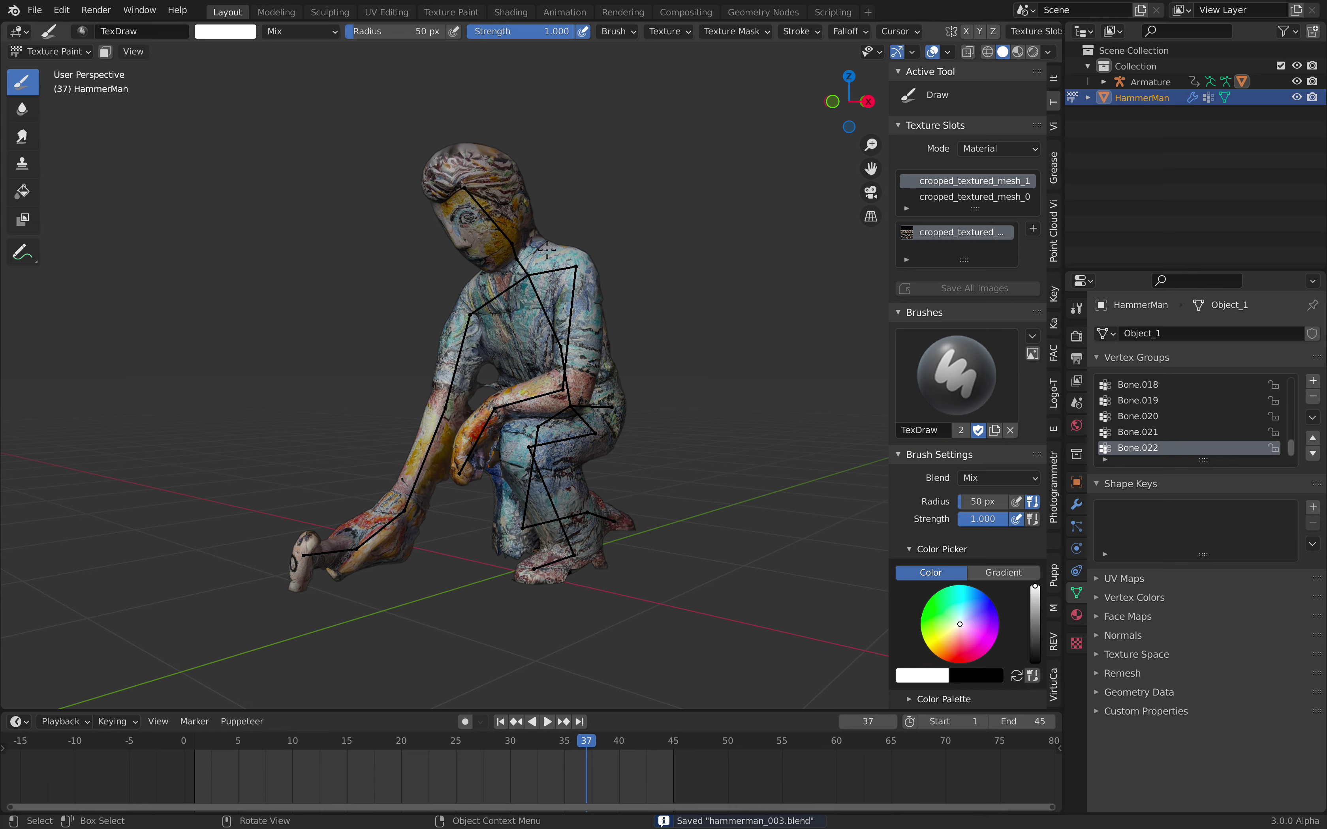
pyautogui.moveTo(516, 233); pyautogui.dragTo(541, 236, button='middle')
pyautogui.scroll(1, 541, 236)
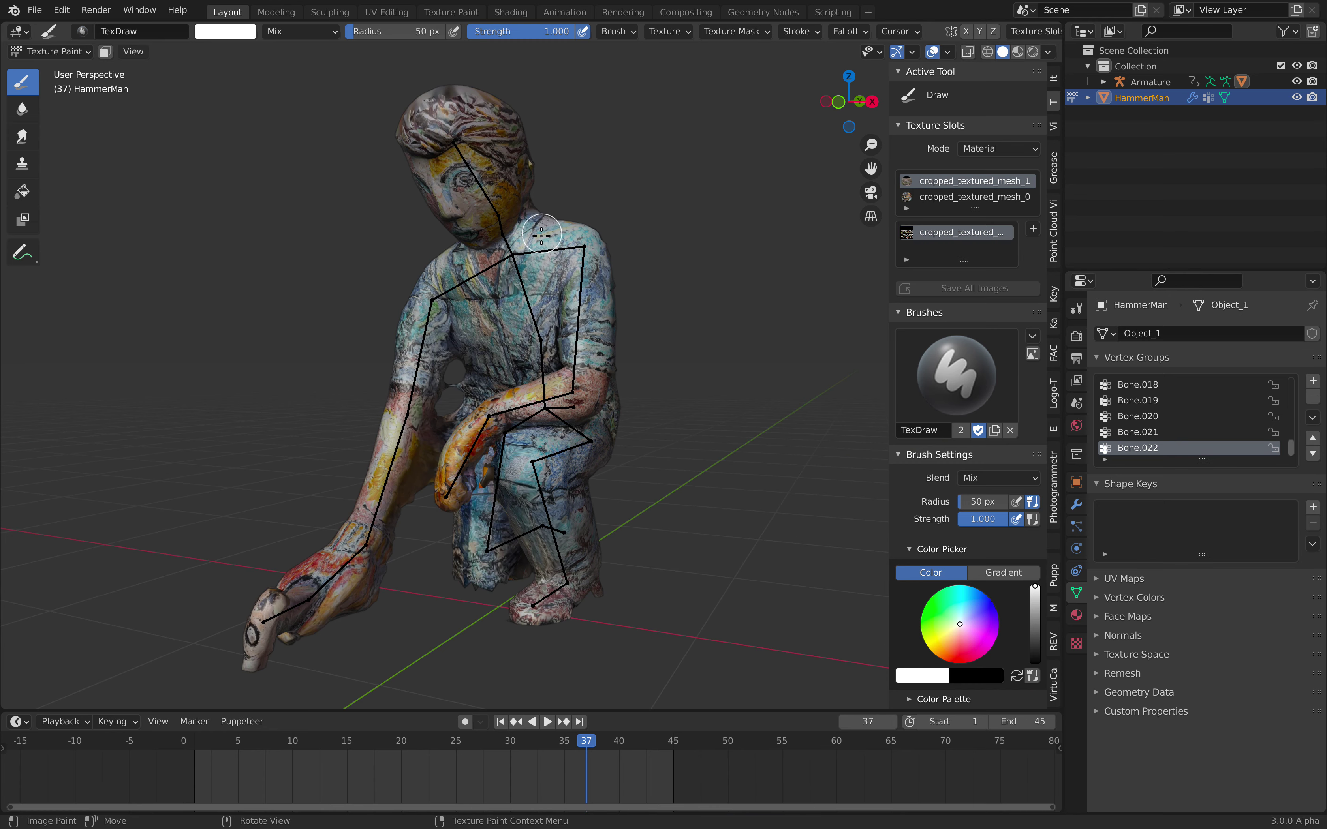
# Set the draw brush to black with a 20 px radius and paint a spiral doodle on the shirt's chest.
pyautogui.click(213, 33)
pyautogui.moveTo(332, 134); pyautogui.dragTo(332, 166)
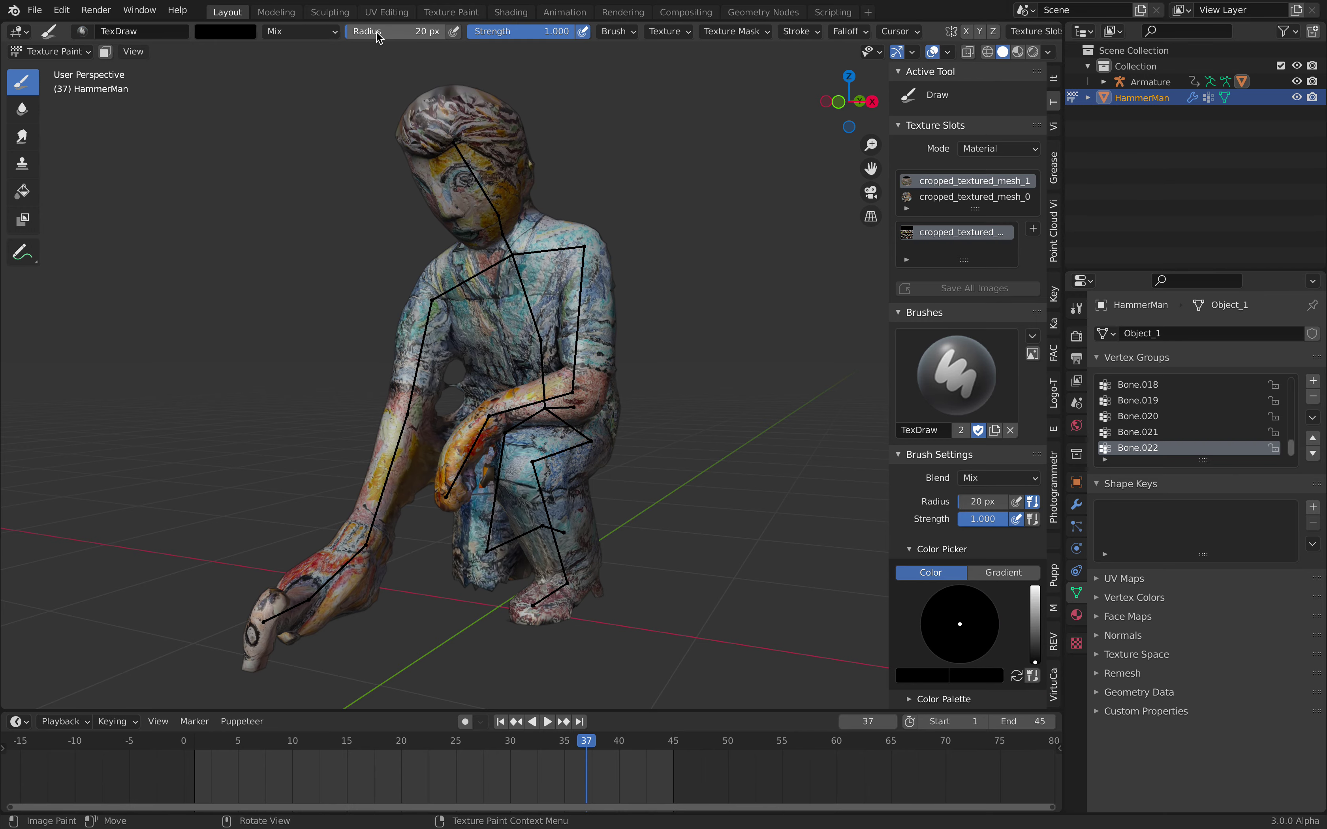
pyautogui.scroll(6, 528, 311)
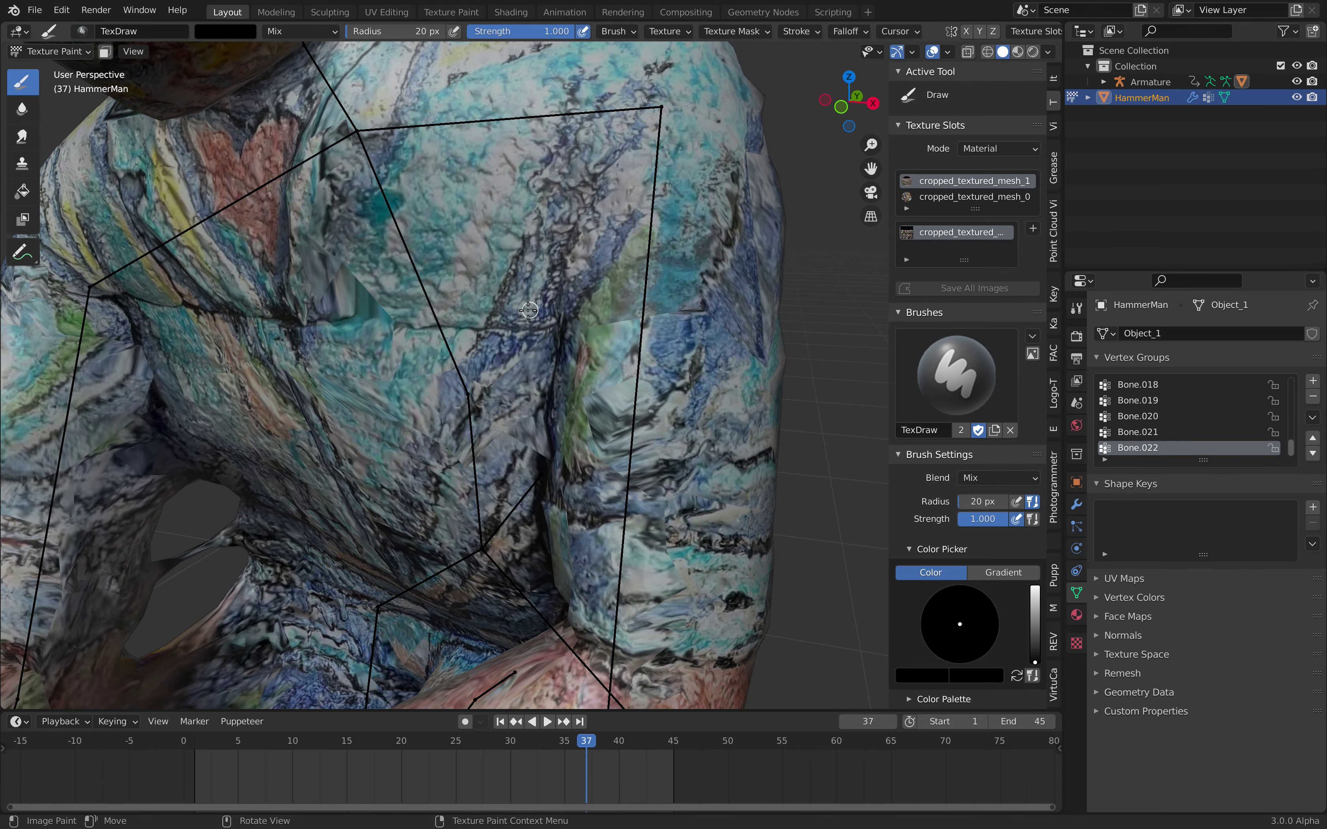
pyautogui.moveTo(523, 337); pyautogui.dragTo(555, 328, button='middle')
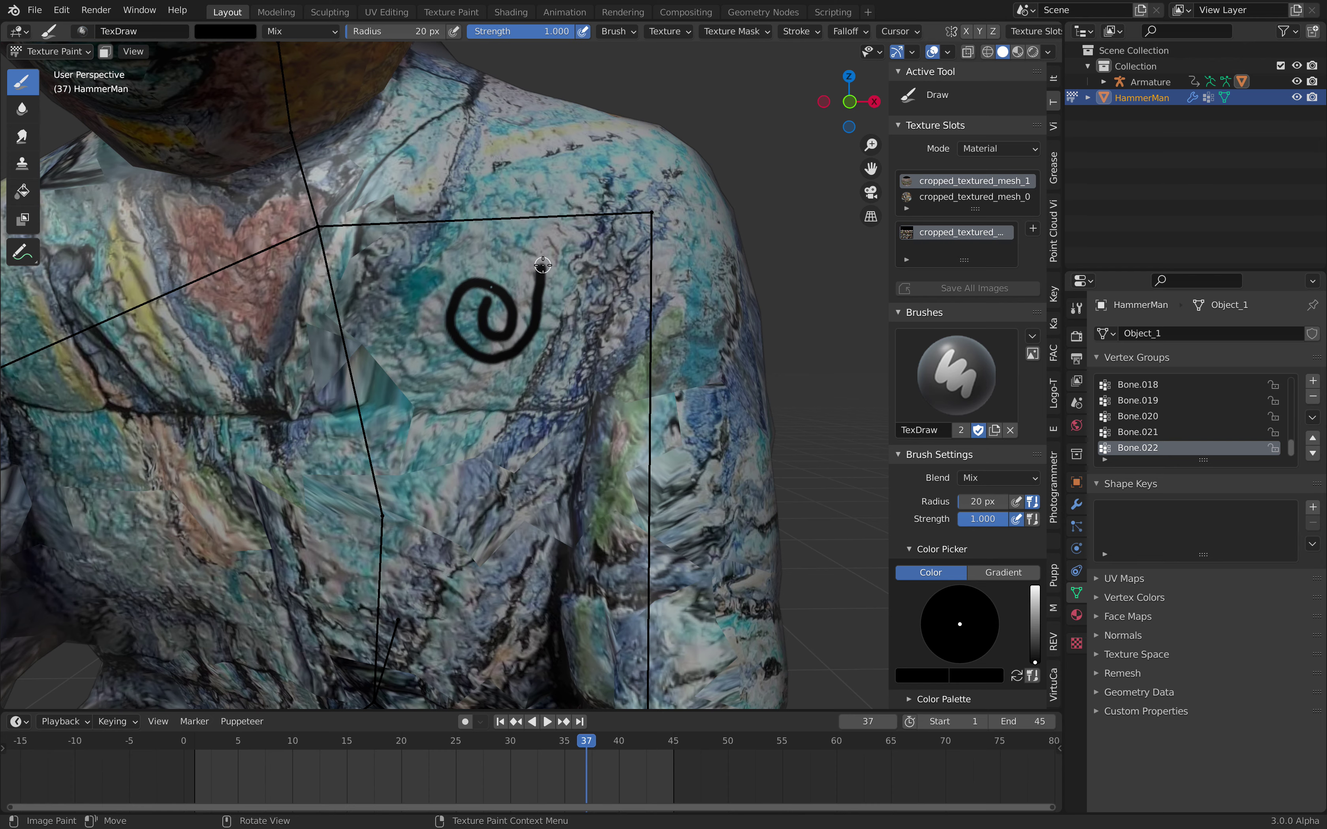
pyautogui.moveTo(543, 265); pyautogui.dragTo(543, 267)
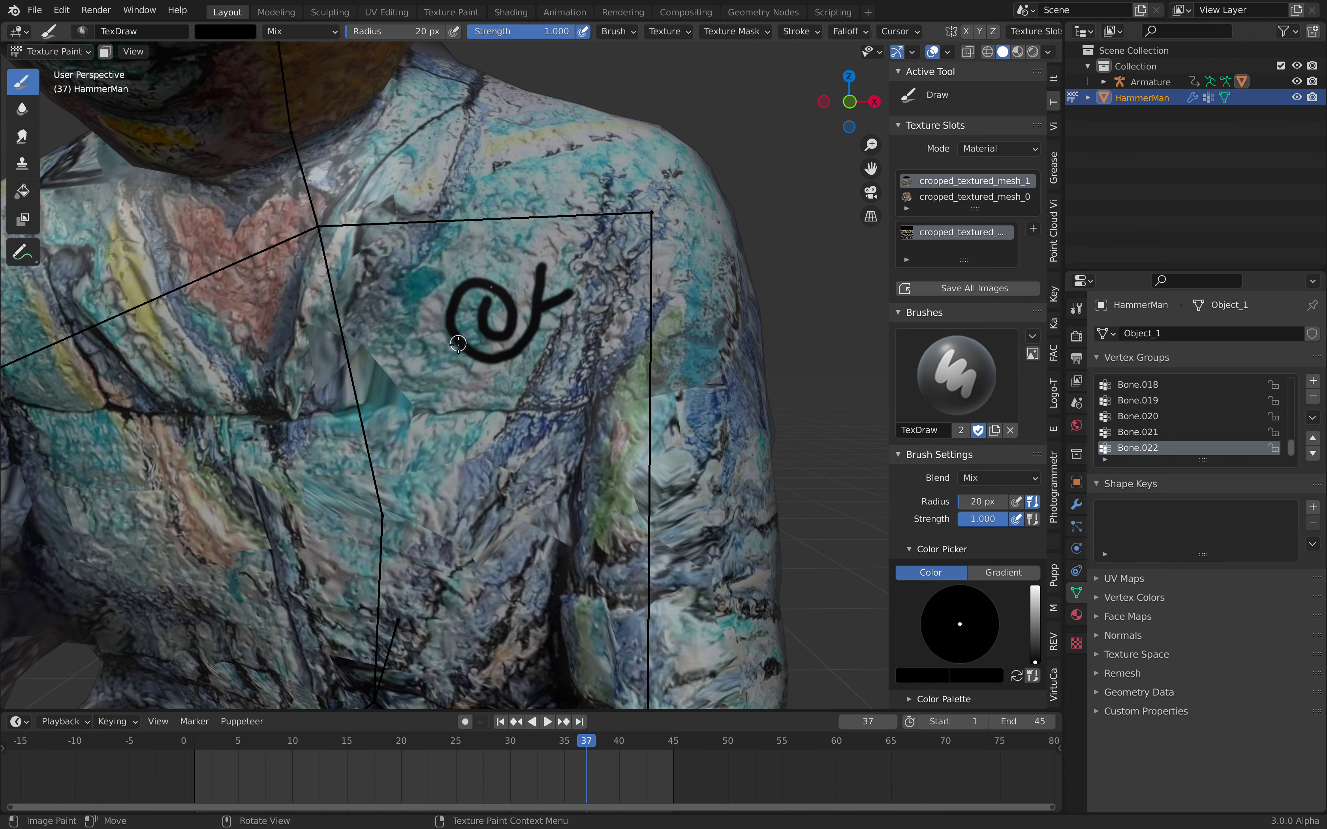
# Return the HammerMan mesh to Object Mode, deselect it, and frame the whole painted figure.
pyautogui.scroll(-8, 504, 382)
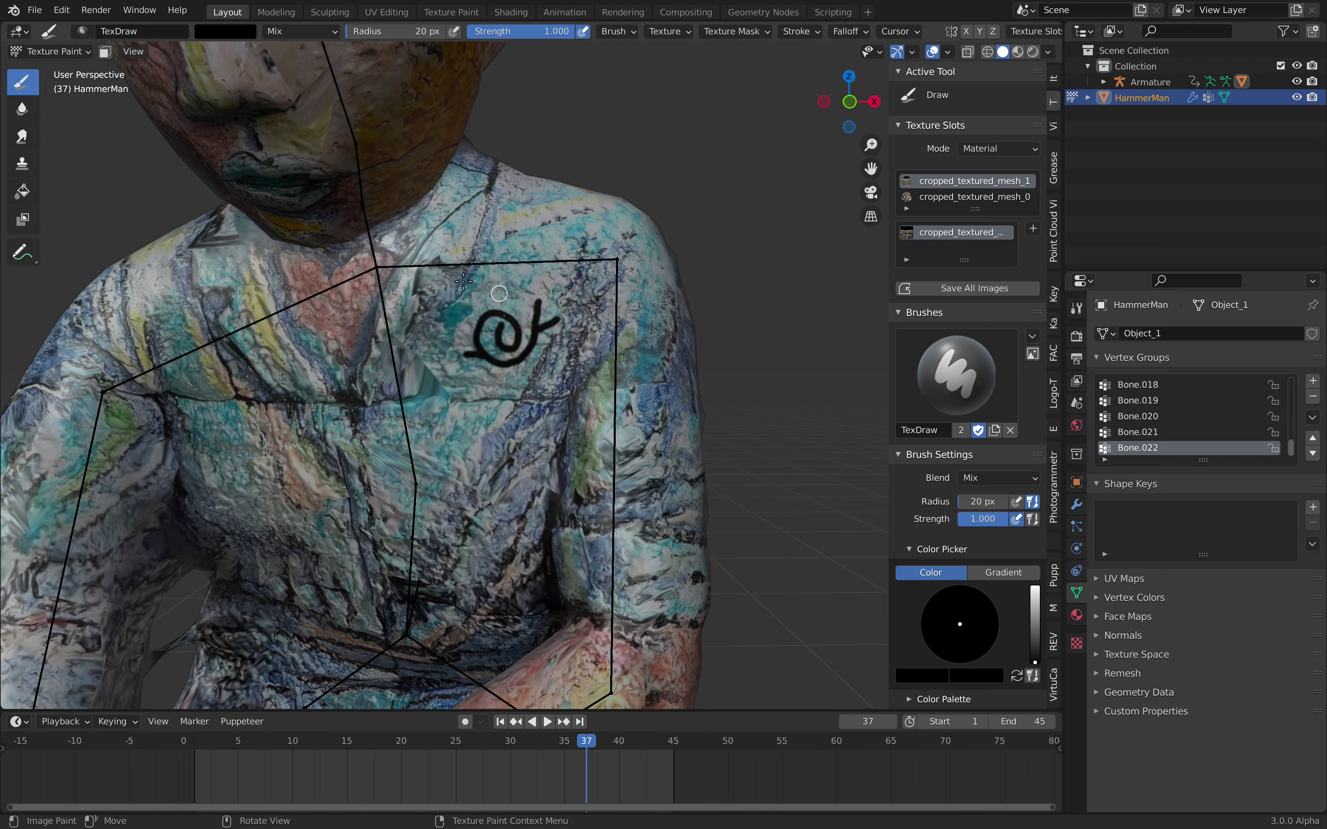
pyautogui.click(65, 51)
pyautogui.click(60, 65)
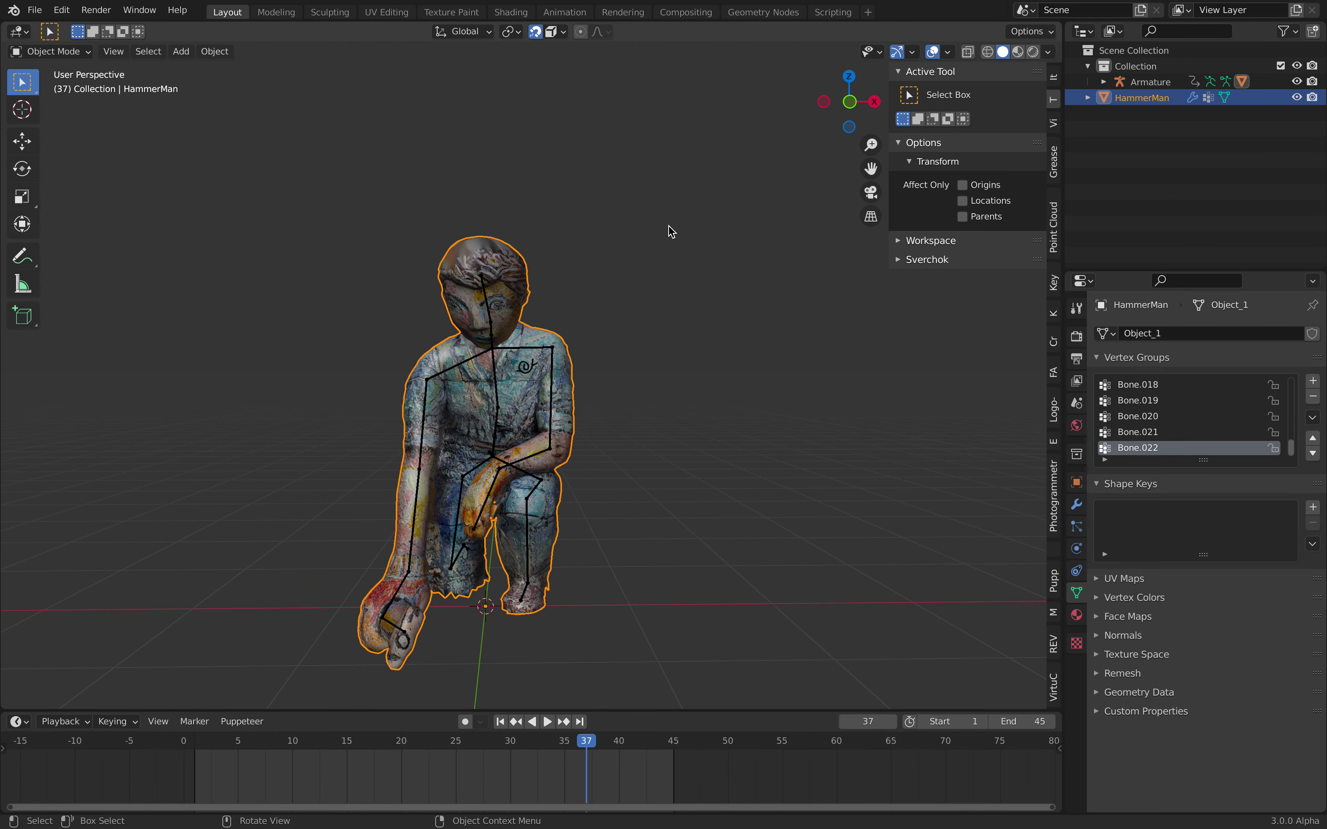
pyautogui.click(630, 250)
pyautogui.scroll(3, 590, 267)
pyautogui.keyDown('shift'); pyautogui.moveTo(616, 277); pyautogui.dragTo(631, 196, button='middle'); pyautogui.keyUp('shift')
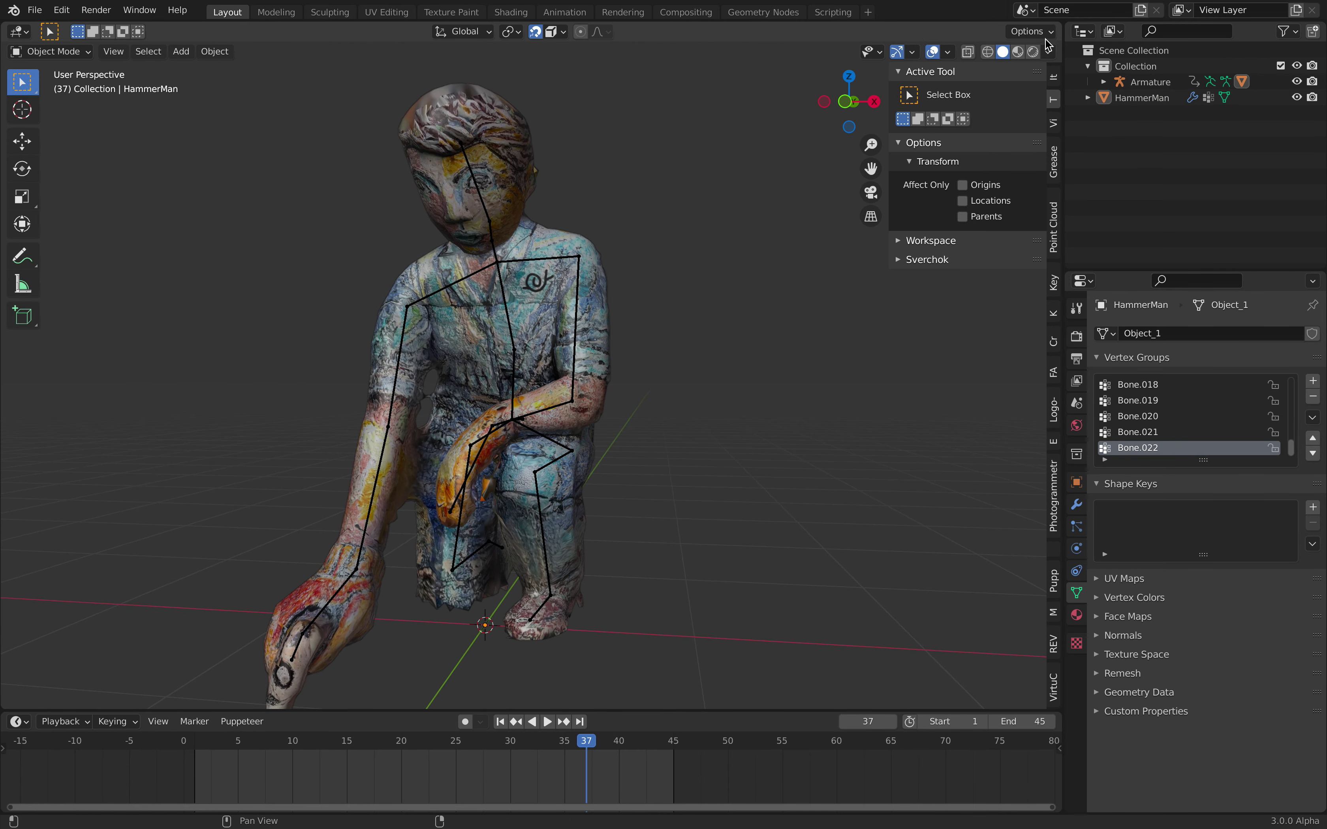
# Open an Image Editor beside the 3D viewport, then hide the viewport's sidebar and save the file.
pyautogui.moveTo(1054, 27); pyautogui.dragTo(768, 32)
pyautogui.click(784, 31)
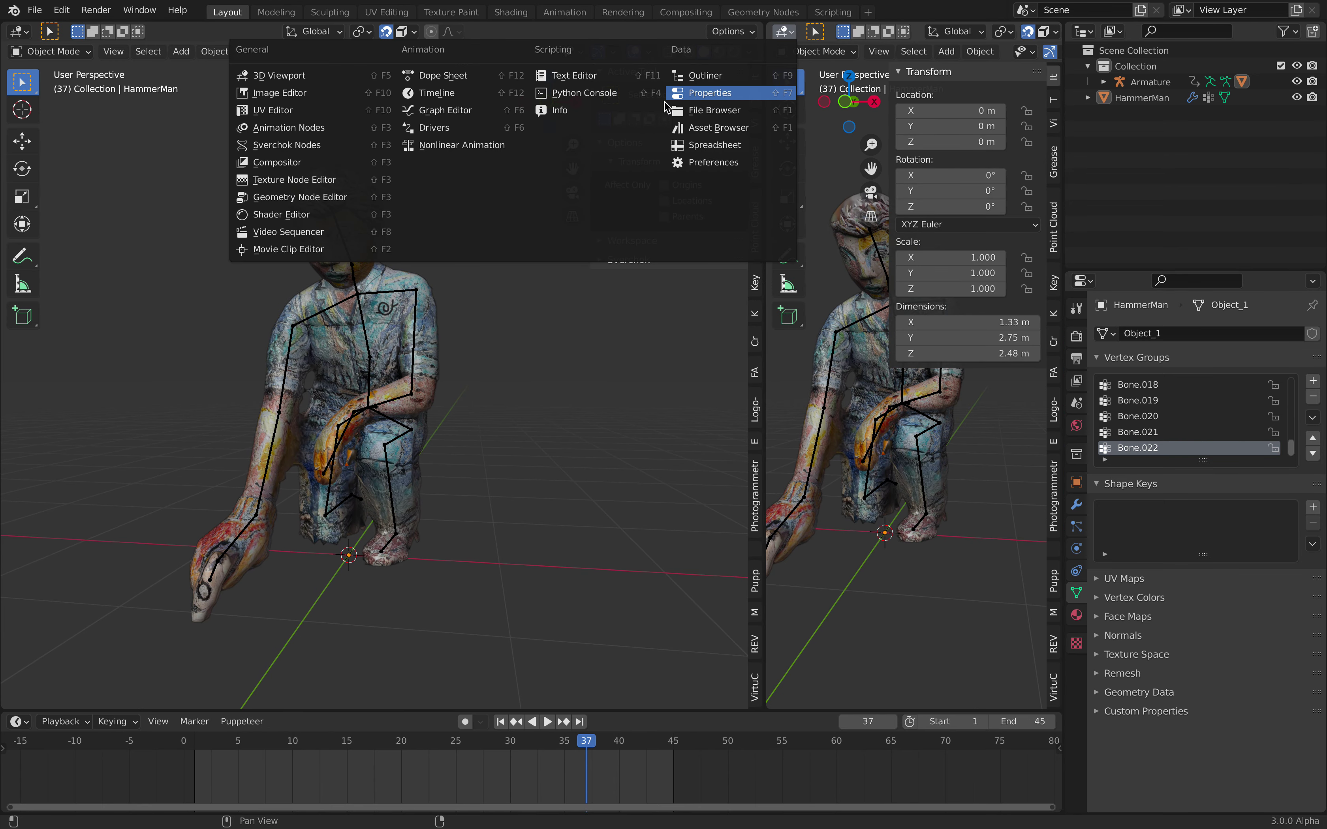
pyautogui.click(307, 93)
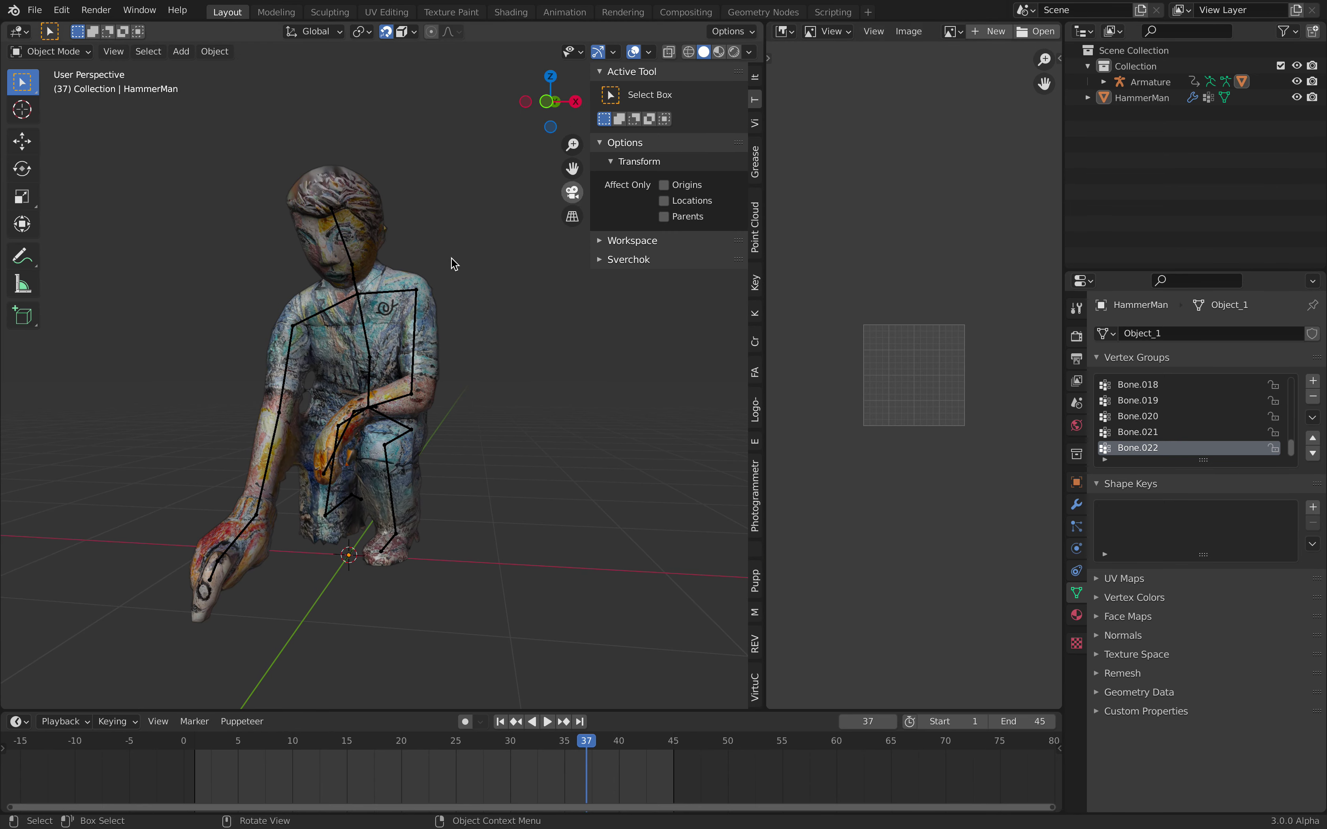
pyautogui.keyDown('shift'); pyautogui.moveTo(505, 238); pyautogui.dragTo(483, 241, button='middle'); pyautogui.keyUp('shift')
pyautogui.press('n')
pyautogui.hotkey('ctrl', 's')
# Display the cropped_textured_mesh texture in the Image Editor, then close that editor area.
pyautogui.click(956, 32)
pyautogui.click(966, 65)
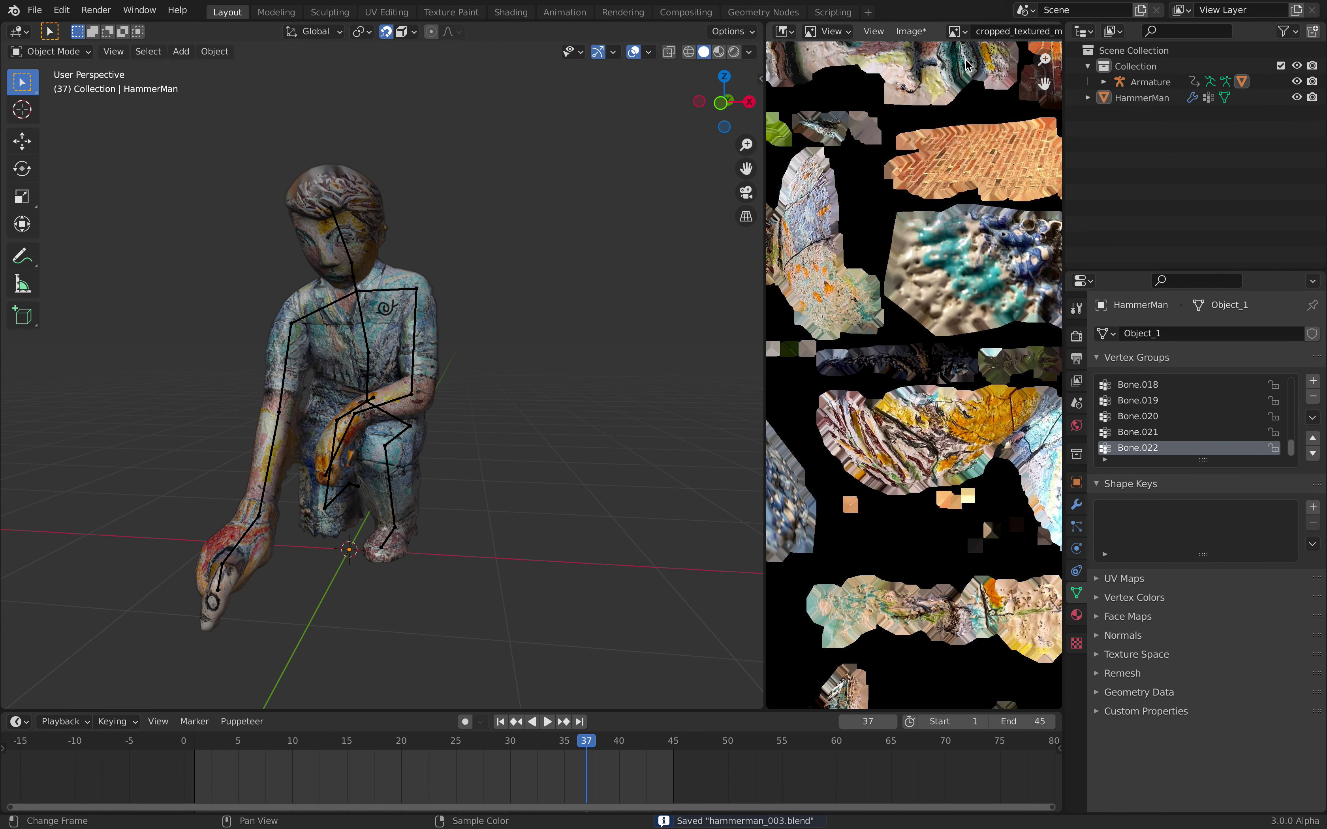
pyautogui.click(924, 35)
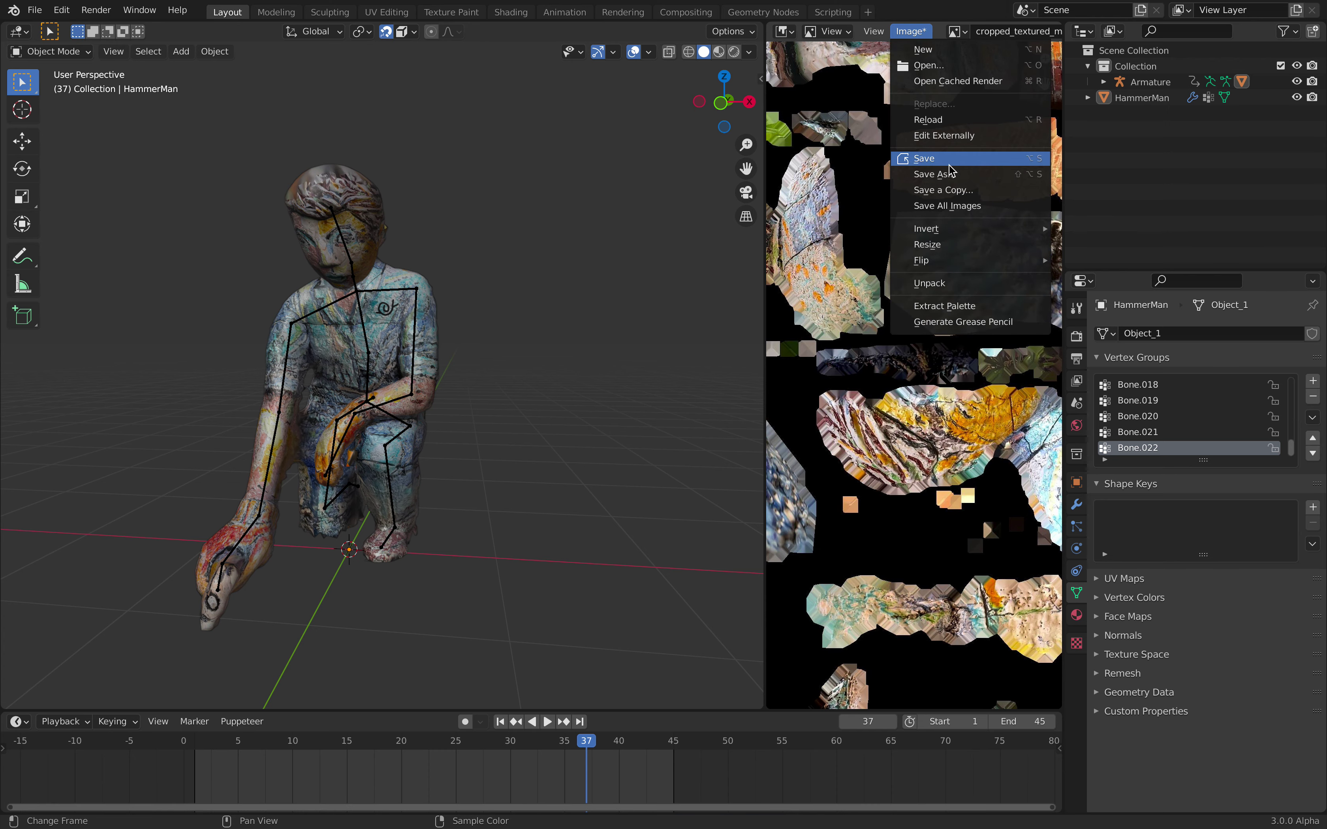
pyautogui.moveTo(510, 272); pyautogui.dragTo(473, 263, button='middle')
pyautogui.moveTo(761, 26); pyautogui.dragTo(806, 55)
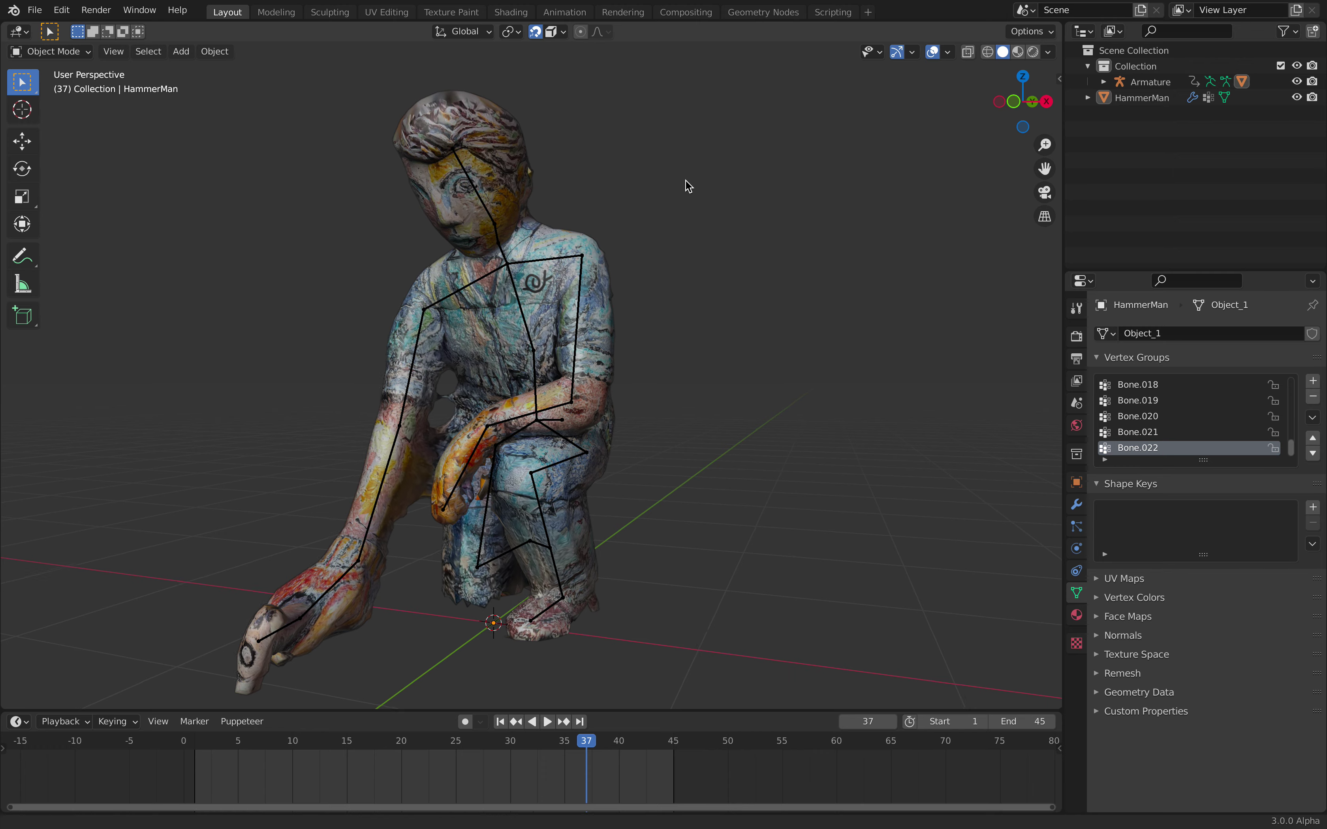
pyautogui.moveTo(686, 277); pyautogui.dragTo(973, 70, button='middle')
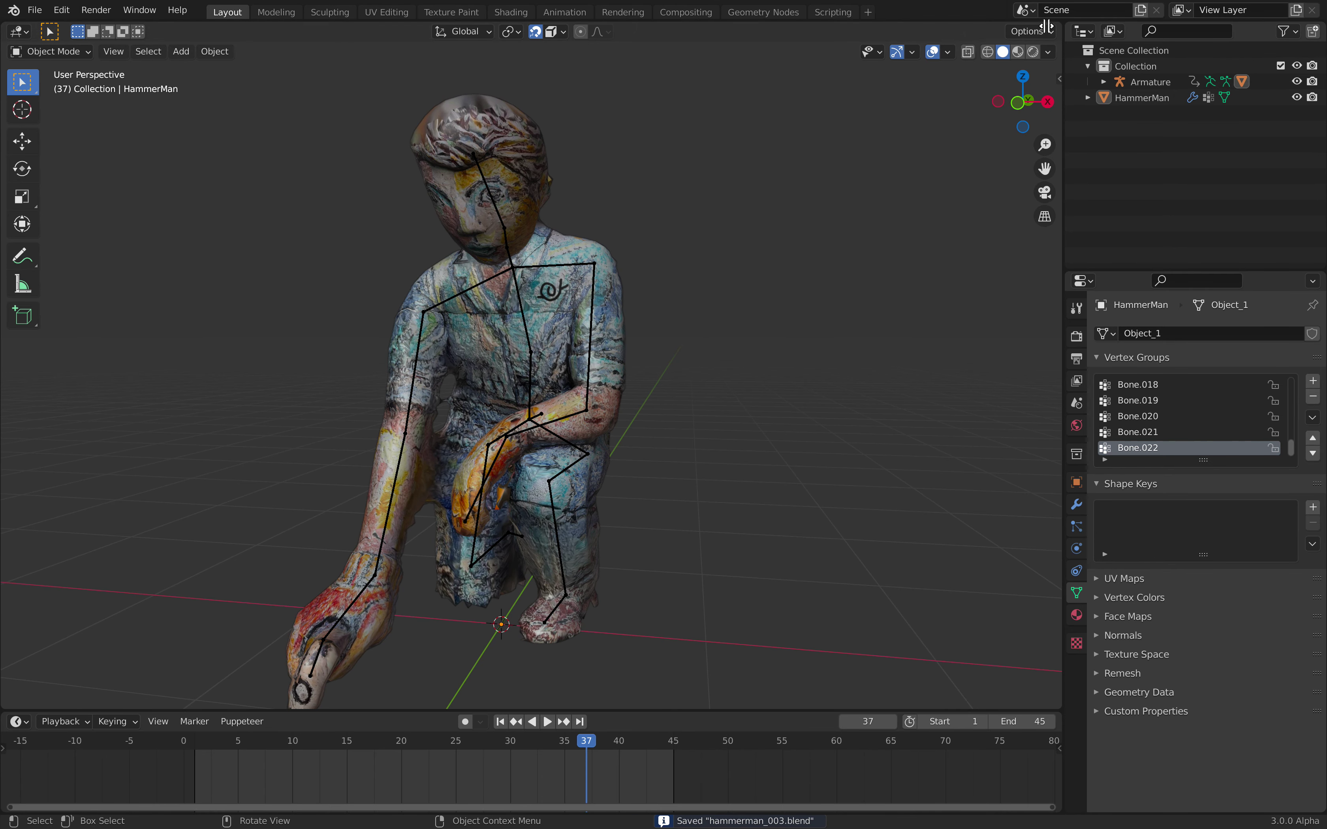
# Split the 3D viewport again and turn the new area into an Image Editor.
pyautogui.moveTo(1046, 26); pyautogui.dragTo(776, 38)
pyautogui.click(794, 31)
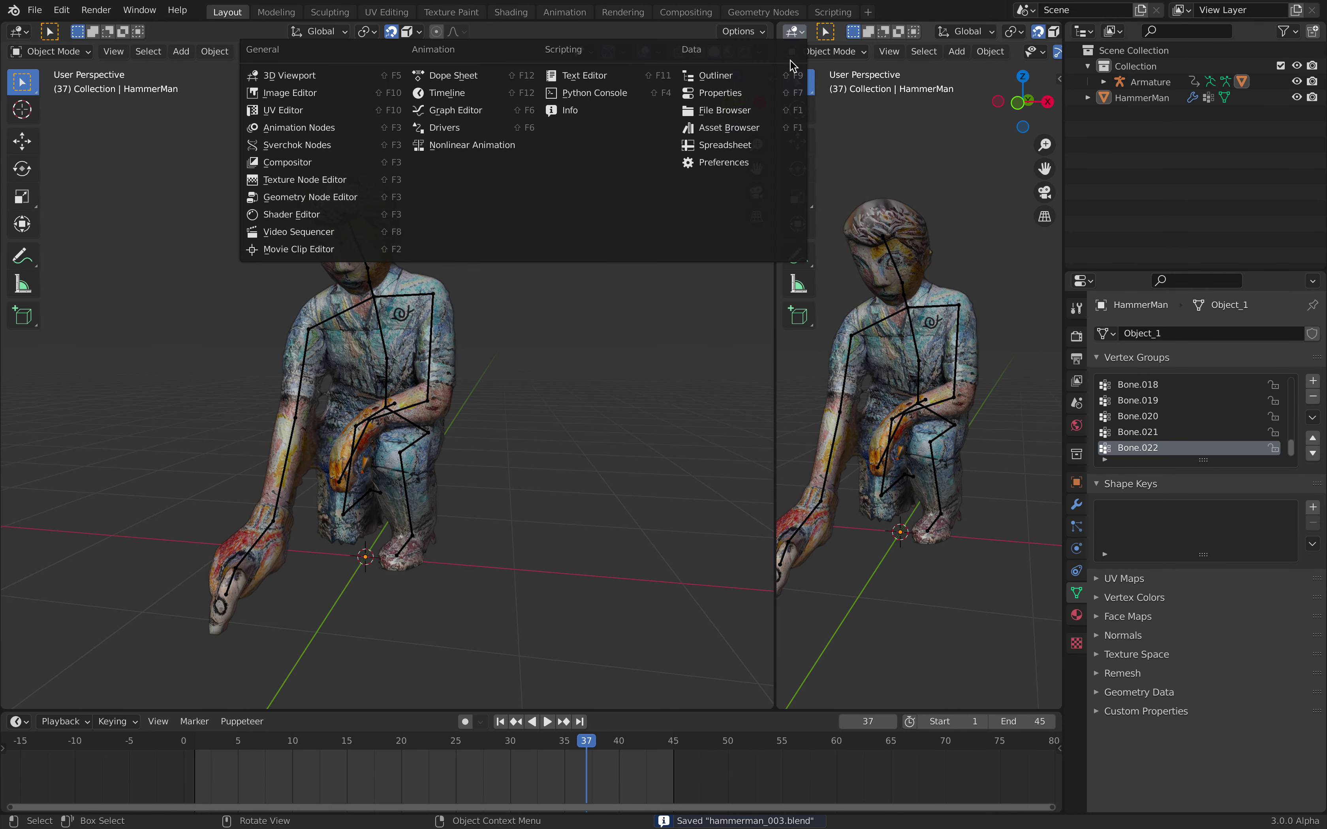
pyautogui.click(367, 99)
pyautogui.click(919, 31)
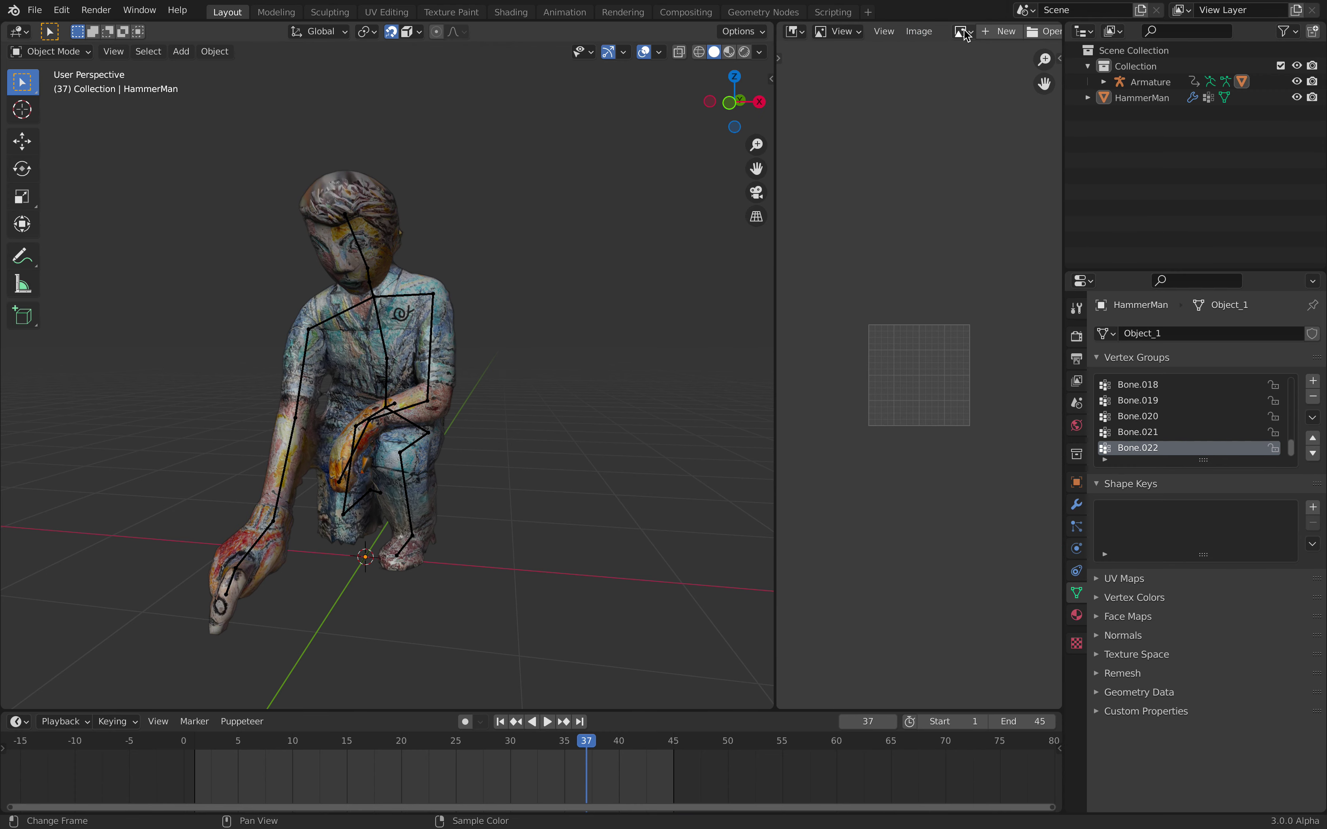
# Display the cropped_textured_mesh_0 base colour texture in the Image Editor and save the painted image.
pyautogui.click(966, 36)
pyautogui.click(979, 70)
pyautogui.click(961, 31)
pyautogui.click(984, 55)
pyautogui.click(920, 31)
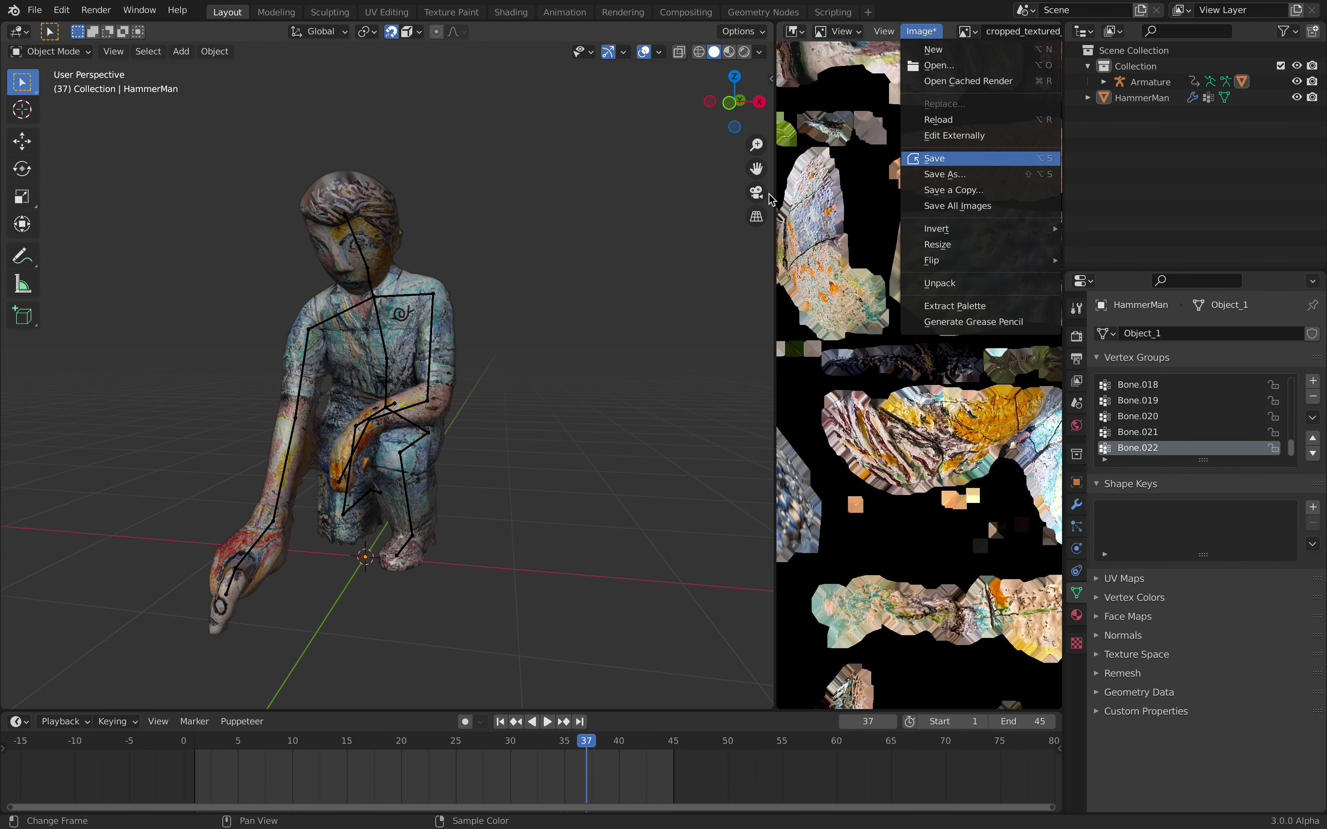
pyautogui.press('Return')
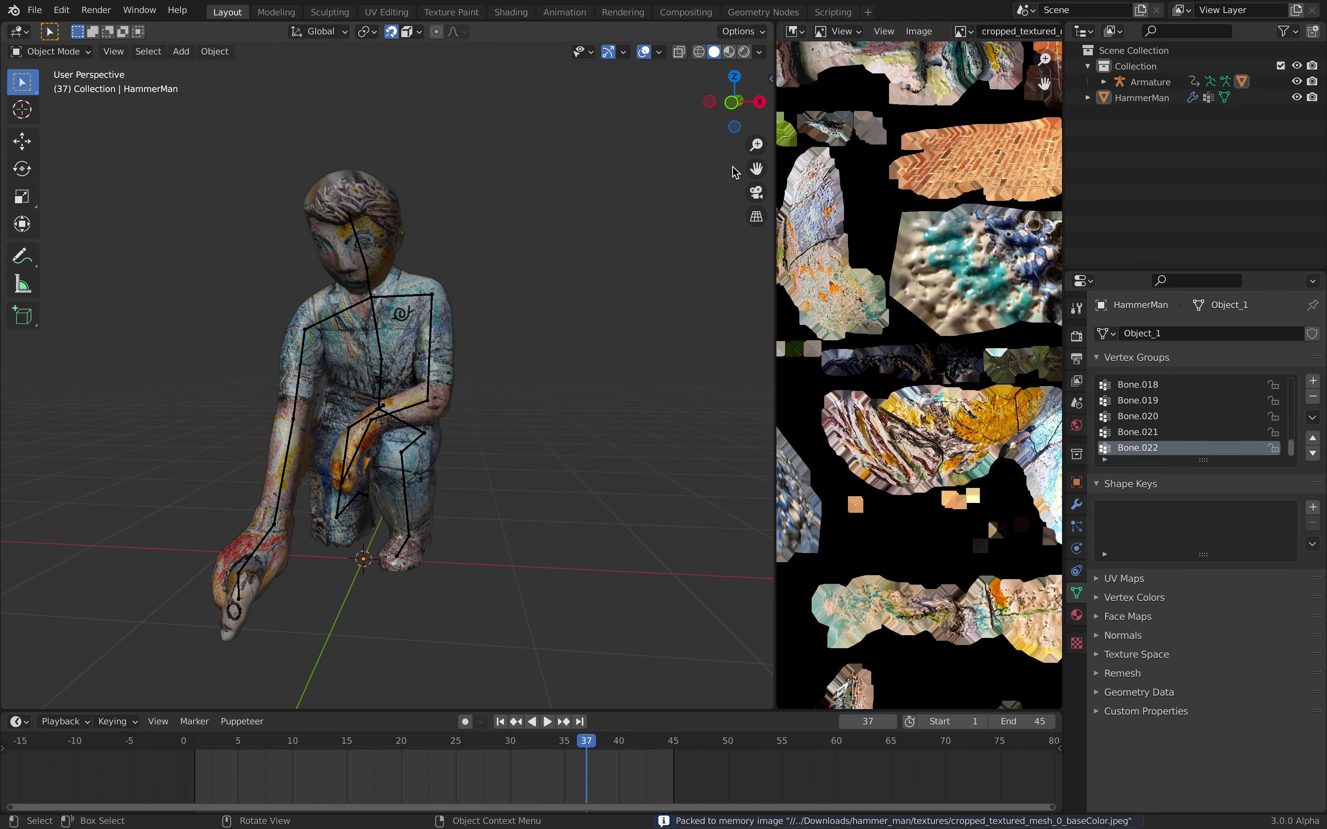
# Close the Image Editor area to restore the full 3D viewport and save the file.
pyautogui.moveTo(866, 41); pyautogui.dragTo(872, 43)
pyautogui.moveTo(701, 184); pyautogui.dragTo(575, 235, button='middle')
pyautogui.scroll(-2, 630, 200)
pyautogui.hotkey('ctrl', 's')
# Select the mesh and armature and export them to the Desktop as the glTF Binary file hammerman_003.glb.
pyautogui.press('a')
pyautogui.click(36, 10)
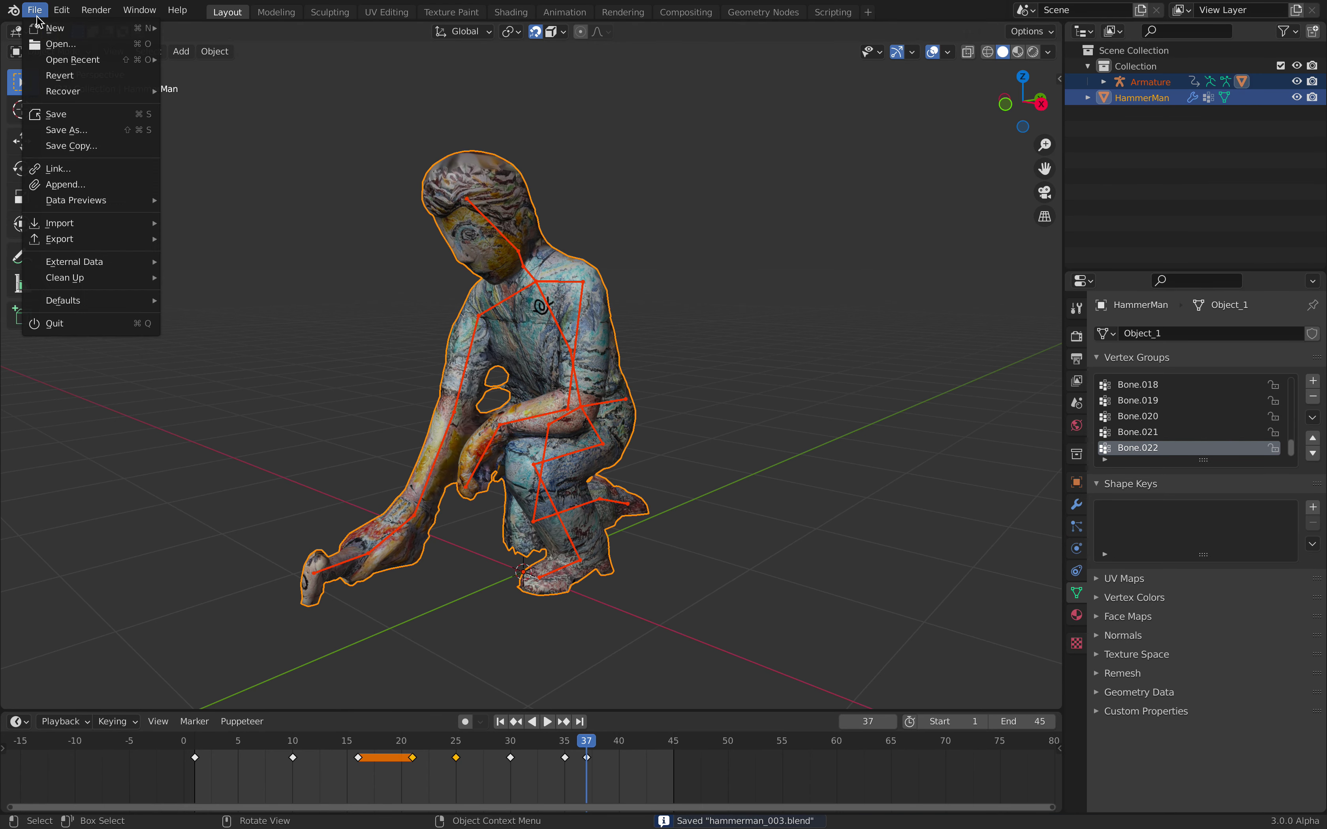
pyautogui.moveTo(93, 235)
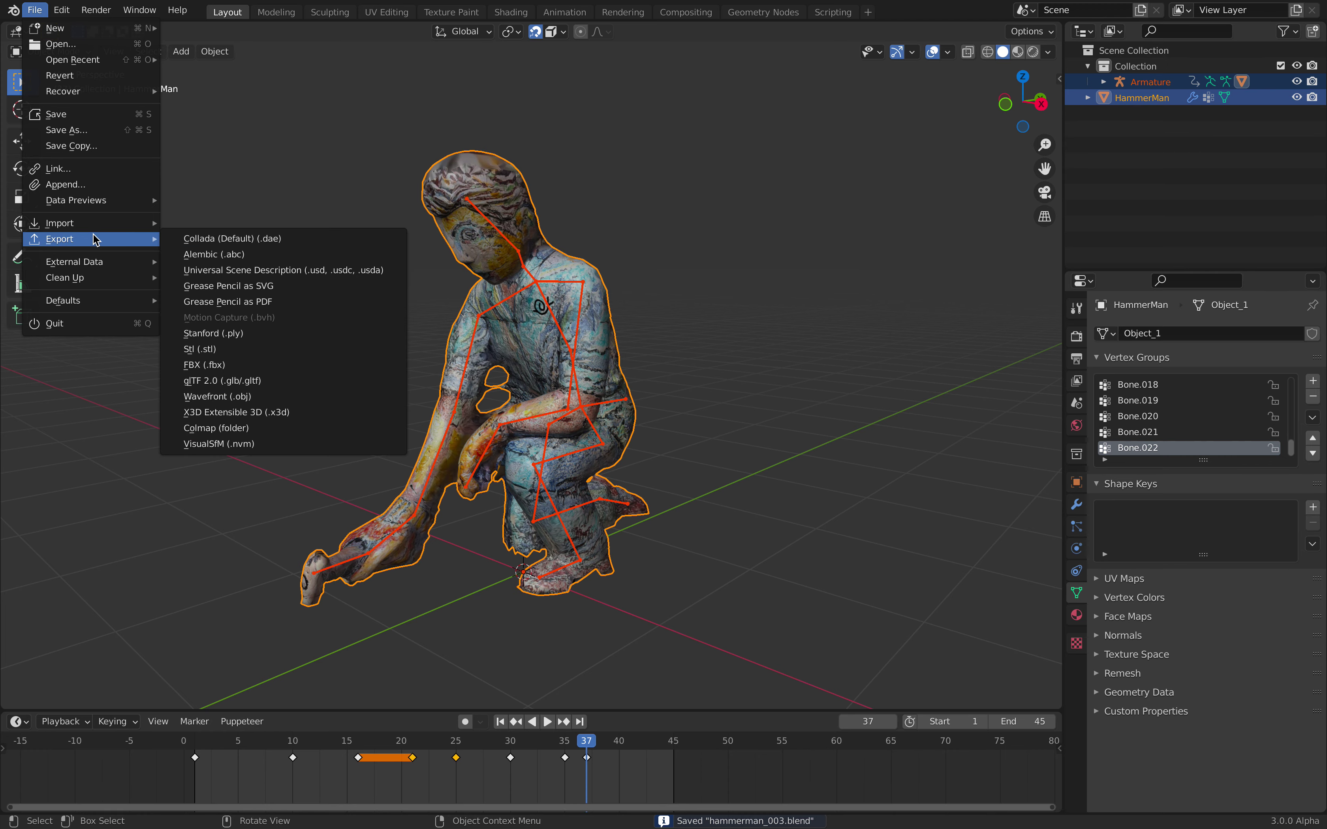
pyautogui.click(241, 378)
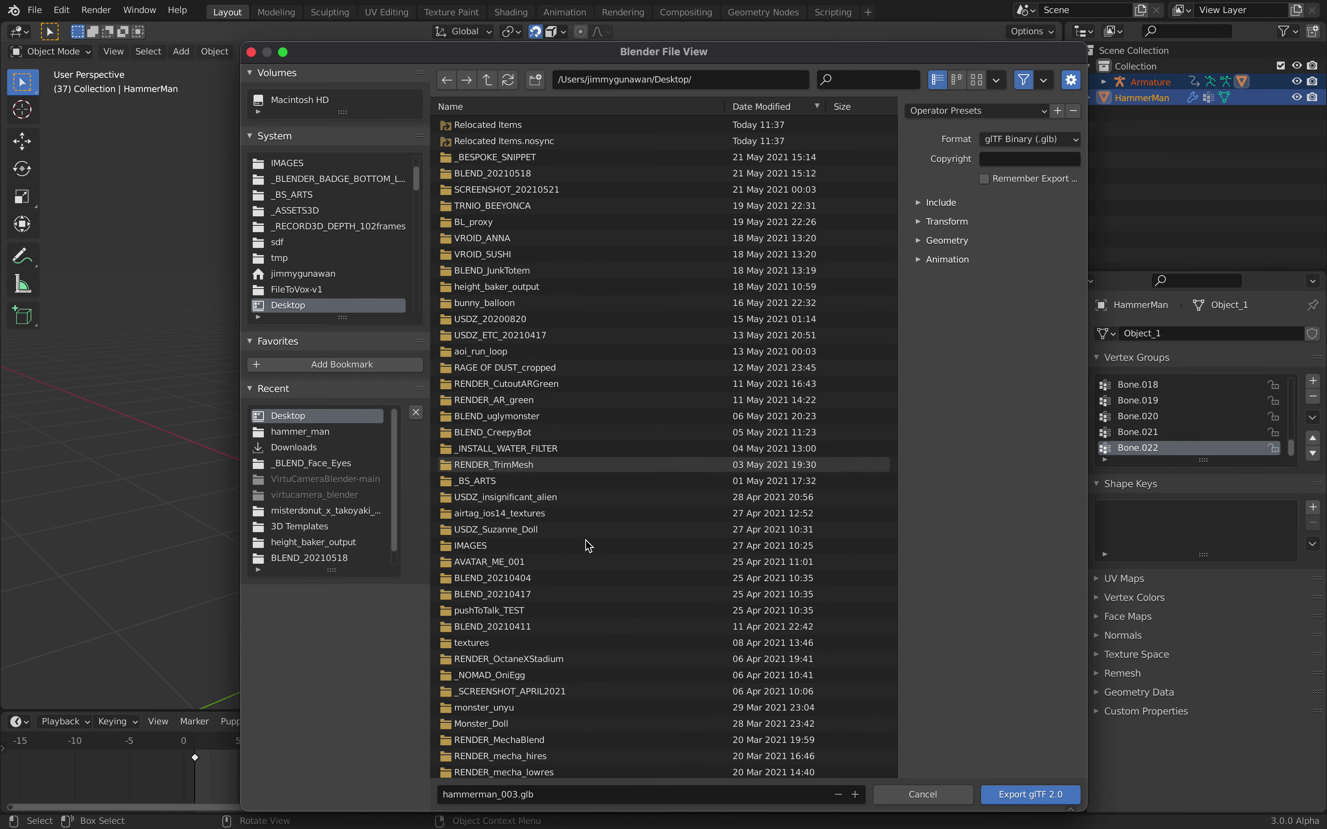
pyautogui.scroll(-5, 579, 685)
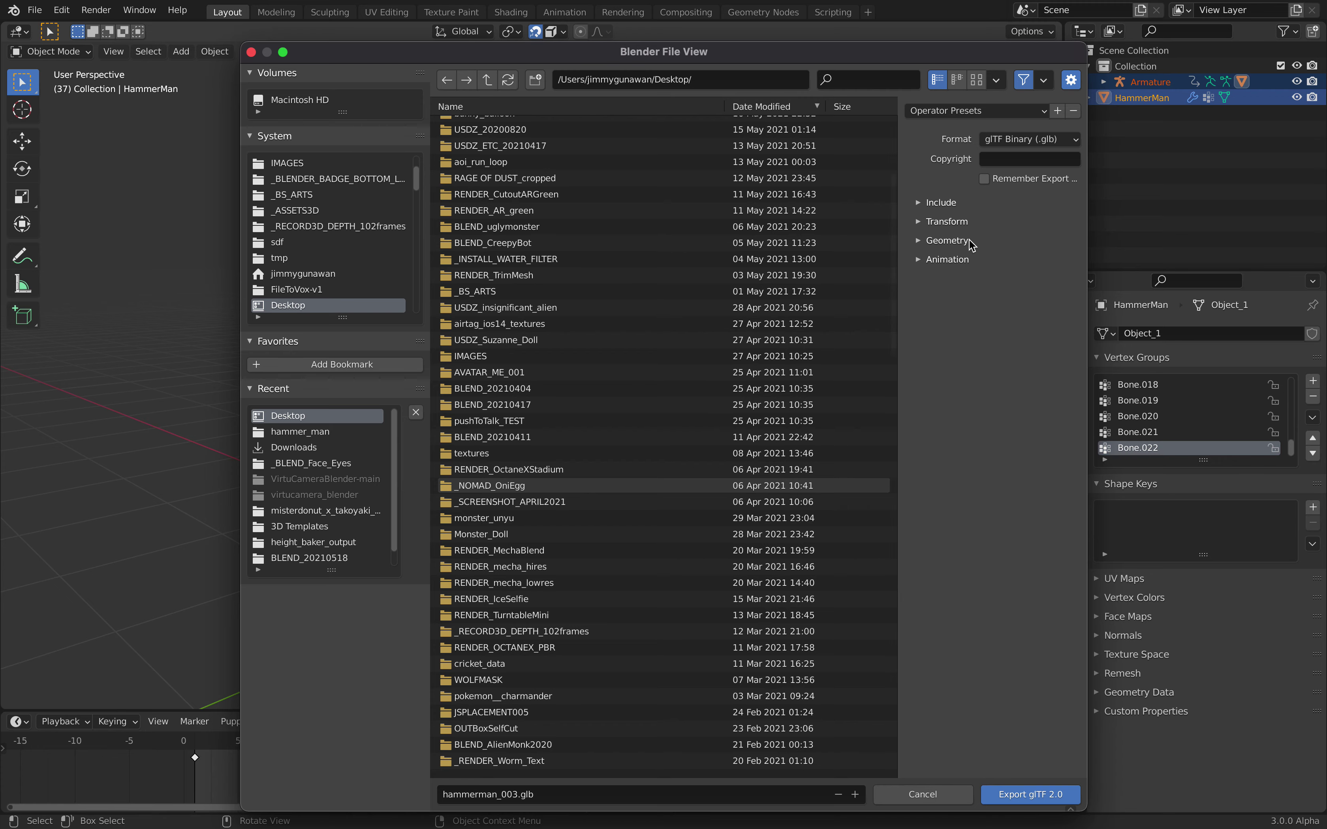
pyautogui.click(947, 241)
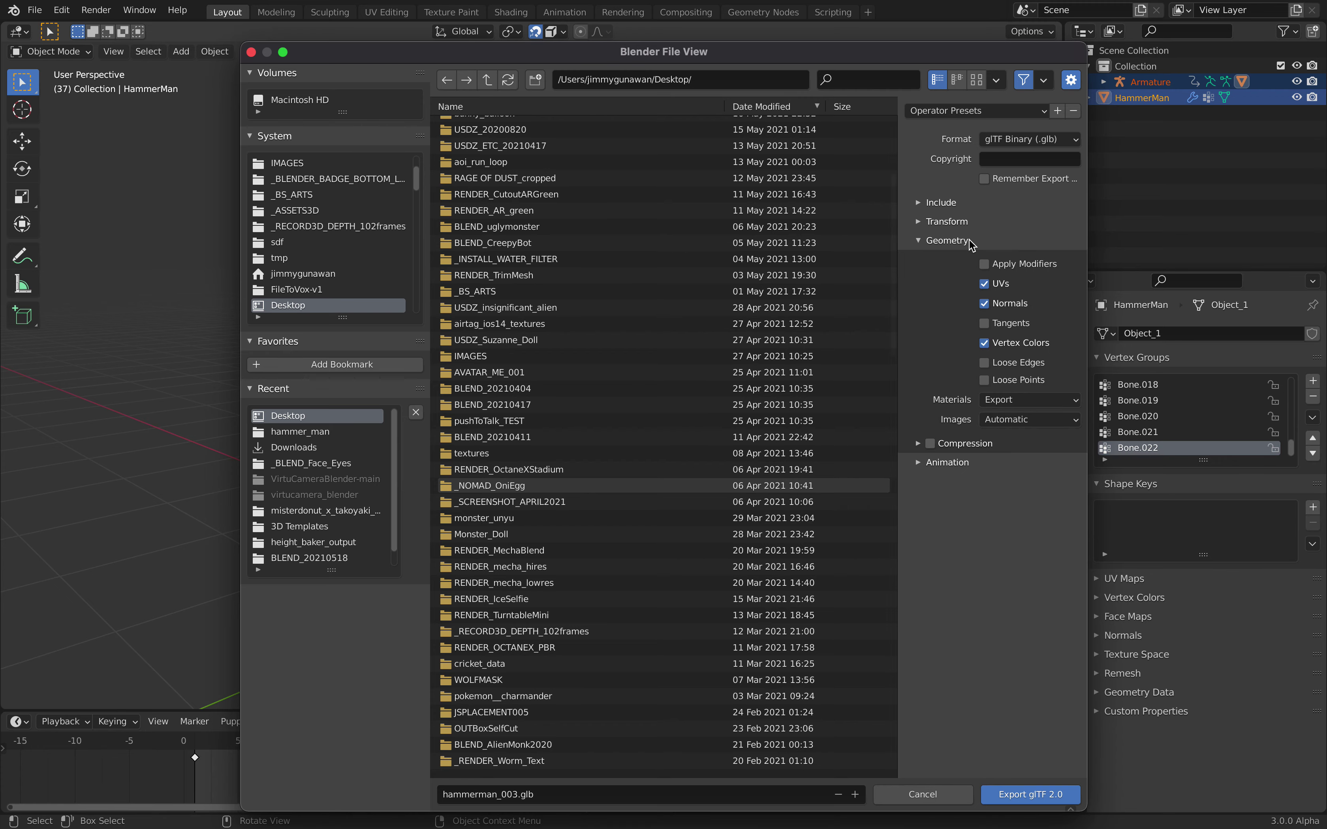
pyautogui.click(1030, 794)
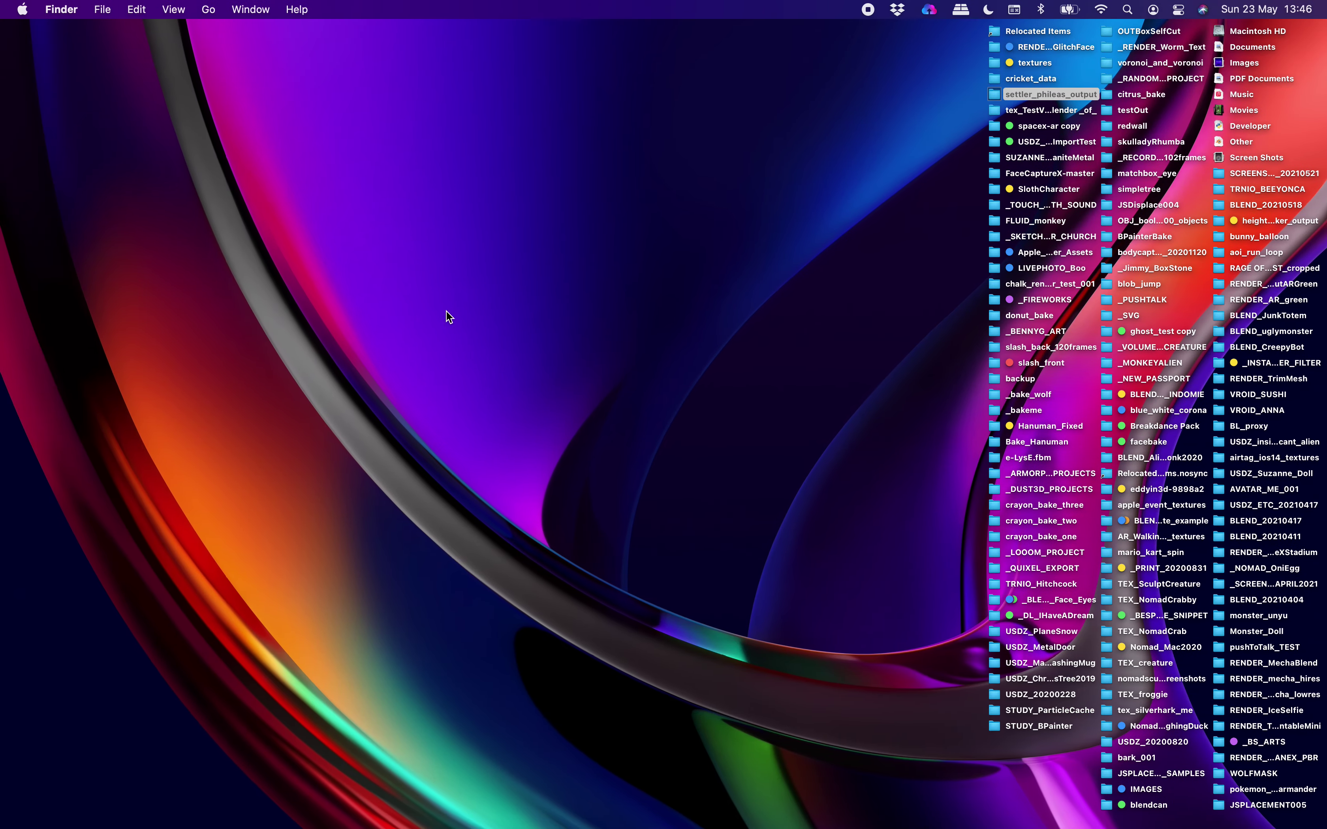
# Launch Reality Converter and show the Desktop folder in a Finder window, sorted by date added.
pyautogui.moveTo(1, 369)
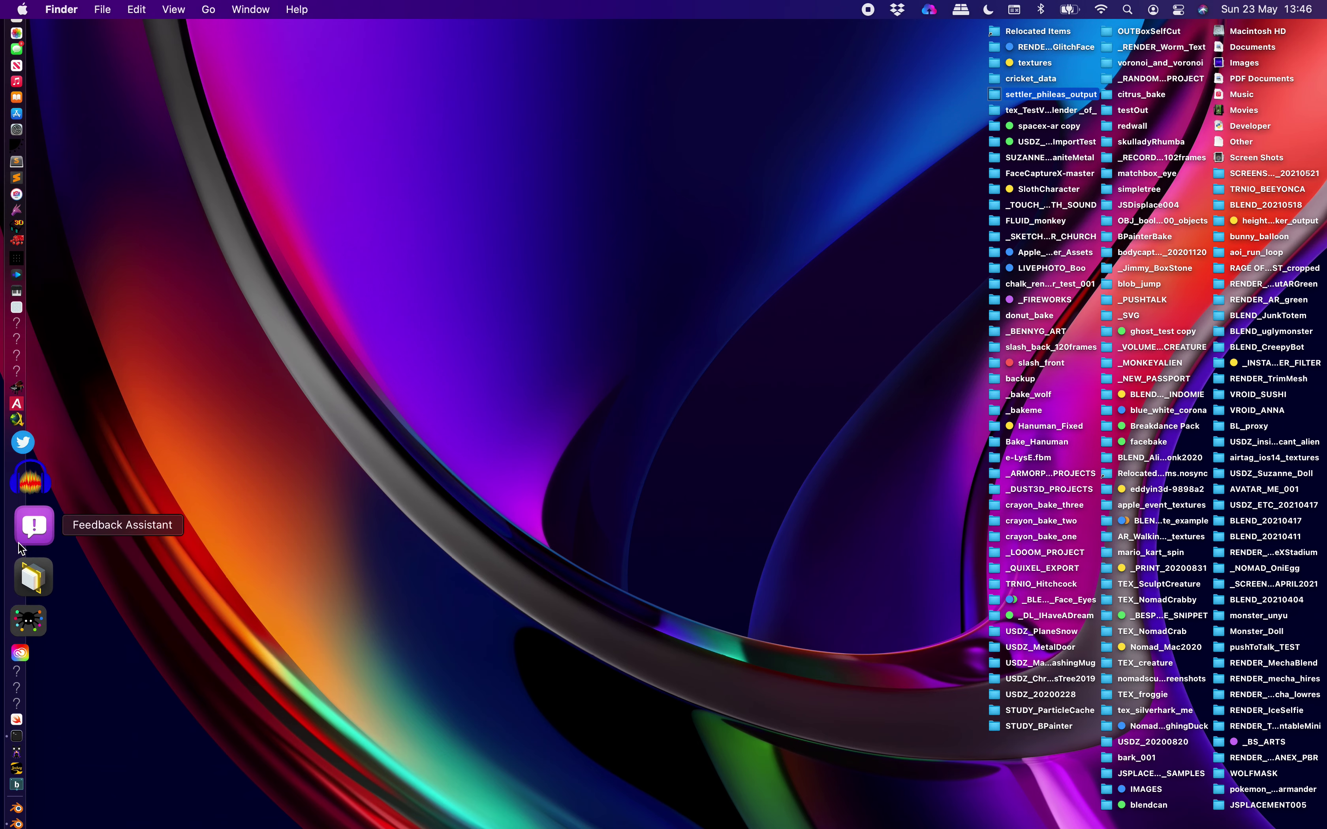
pyautogui.click(24, 554)
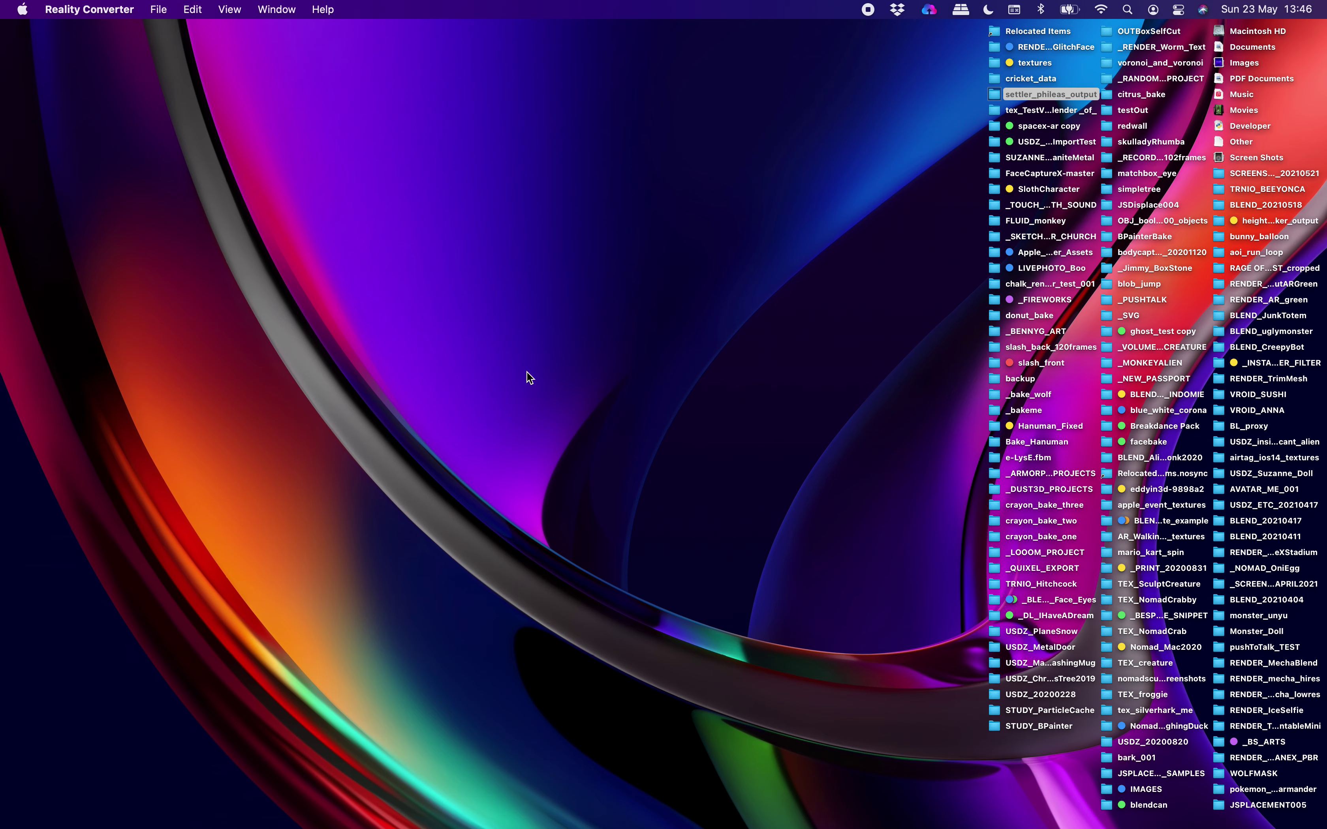
pyautogui.click(993, 160)
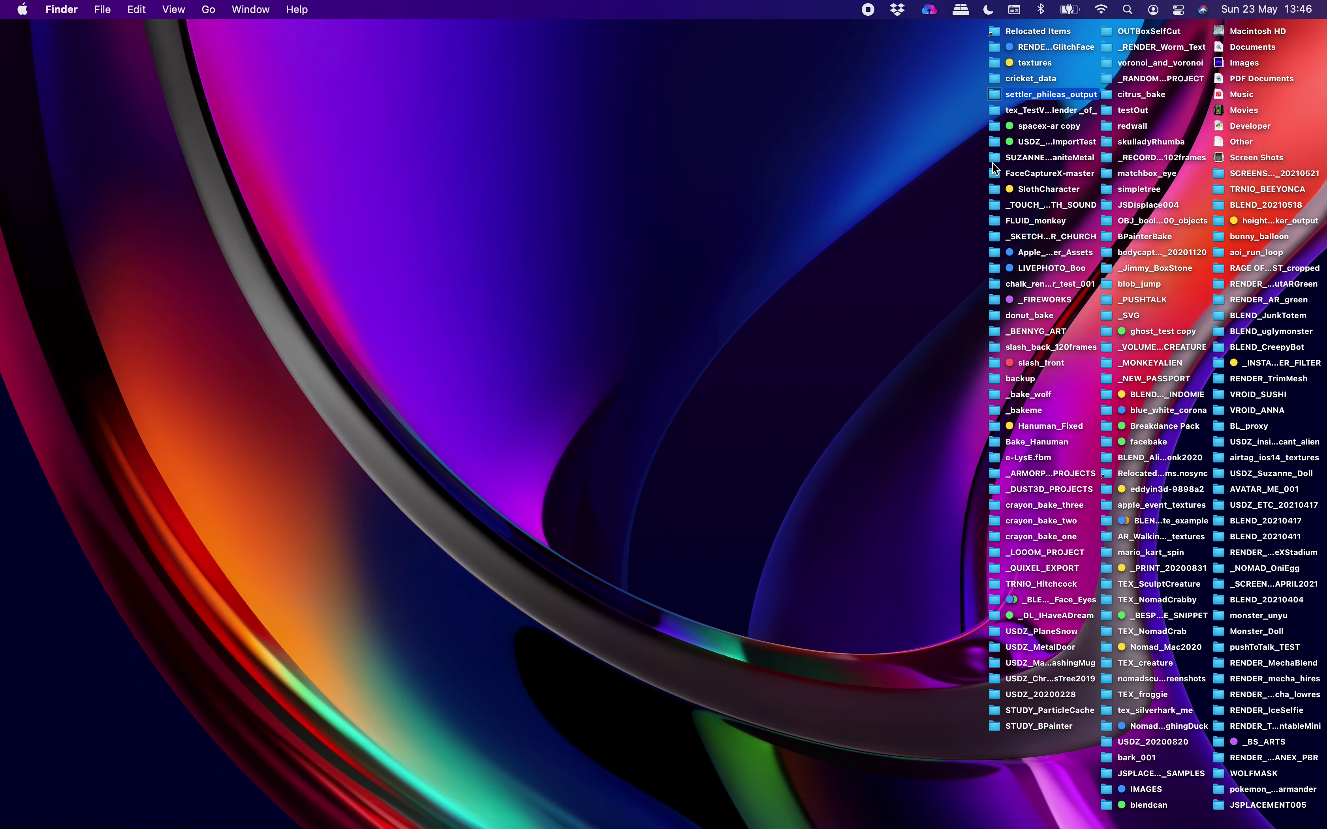
pyautogui.doubleClick(994, 161)
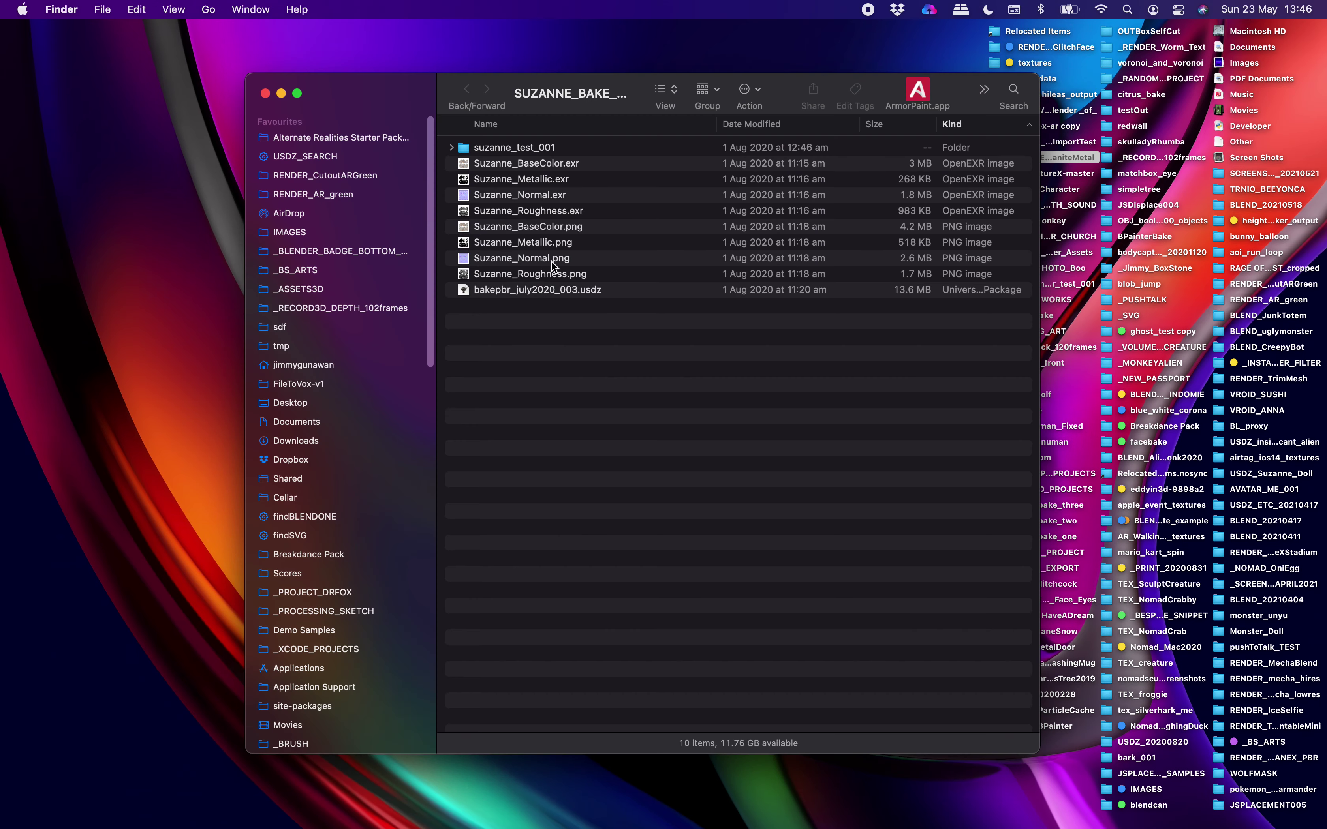
pyautogui.click(357, 405)
pyautogui.moveTo(391, 103); pyautogui.dragTo(548, 99)
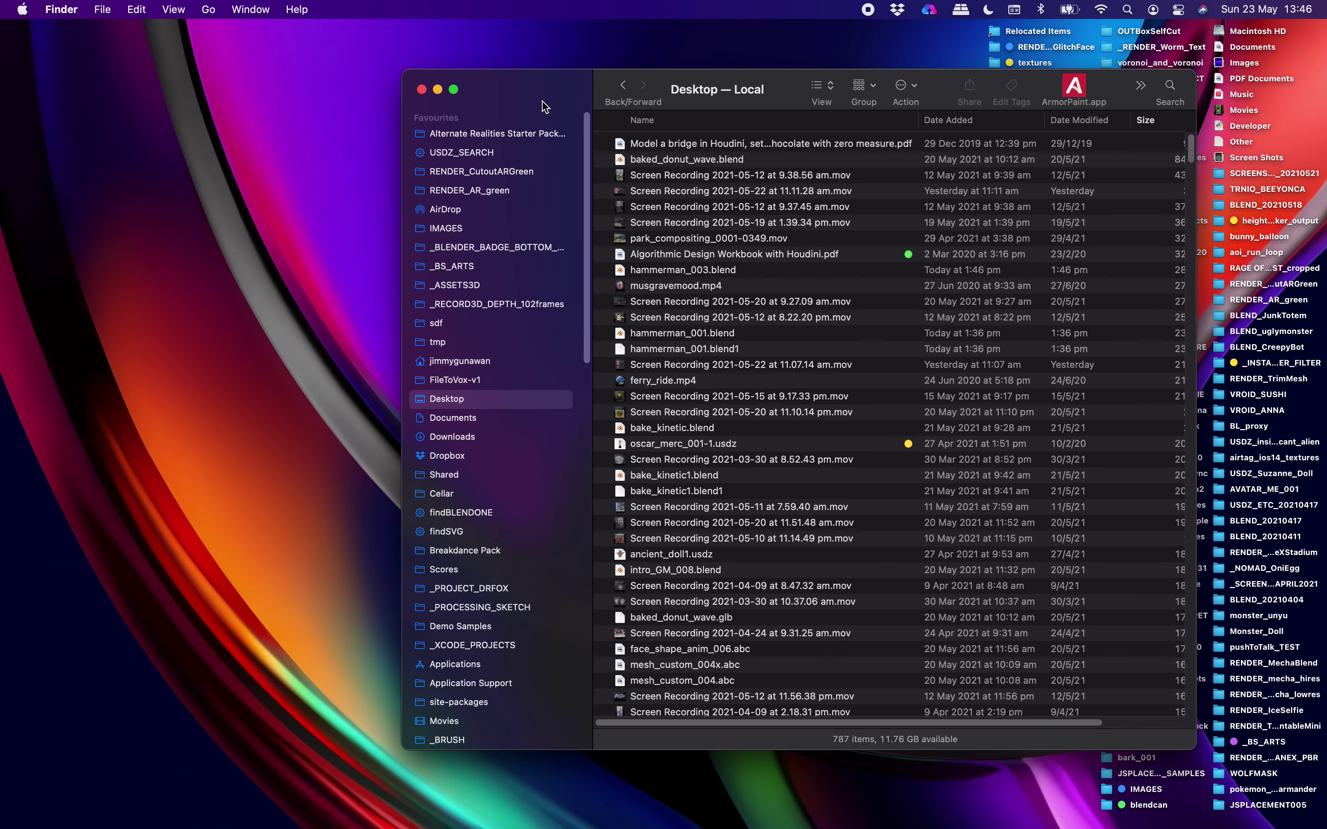
pyautogui.click(978, 125)
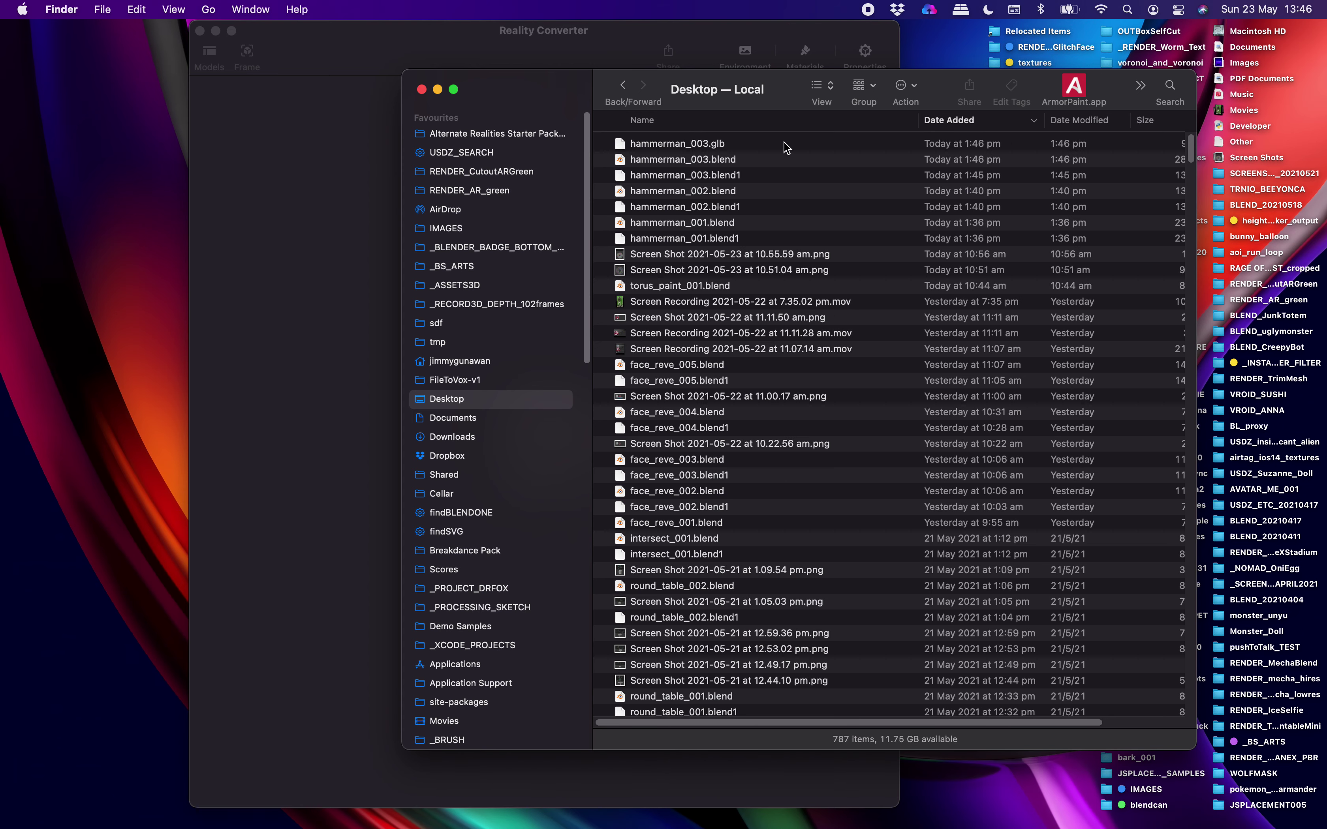
# Load hammerman_003.glb from the Desktop into Reality Converter.
pyautogui.click(703, 144)
pyautogui.moveTo(483, 174); pyautogui.dragTo(314, 188)
pyautogui.click(365, 53)
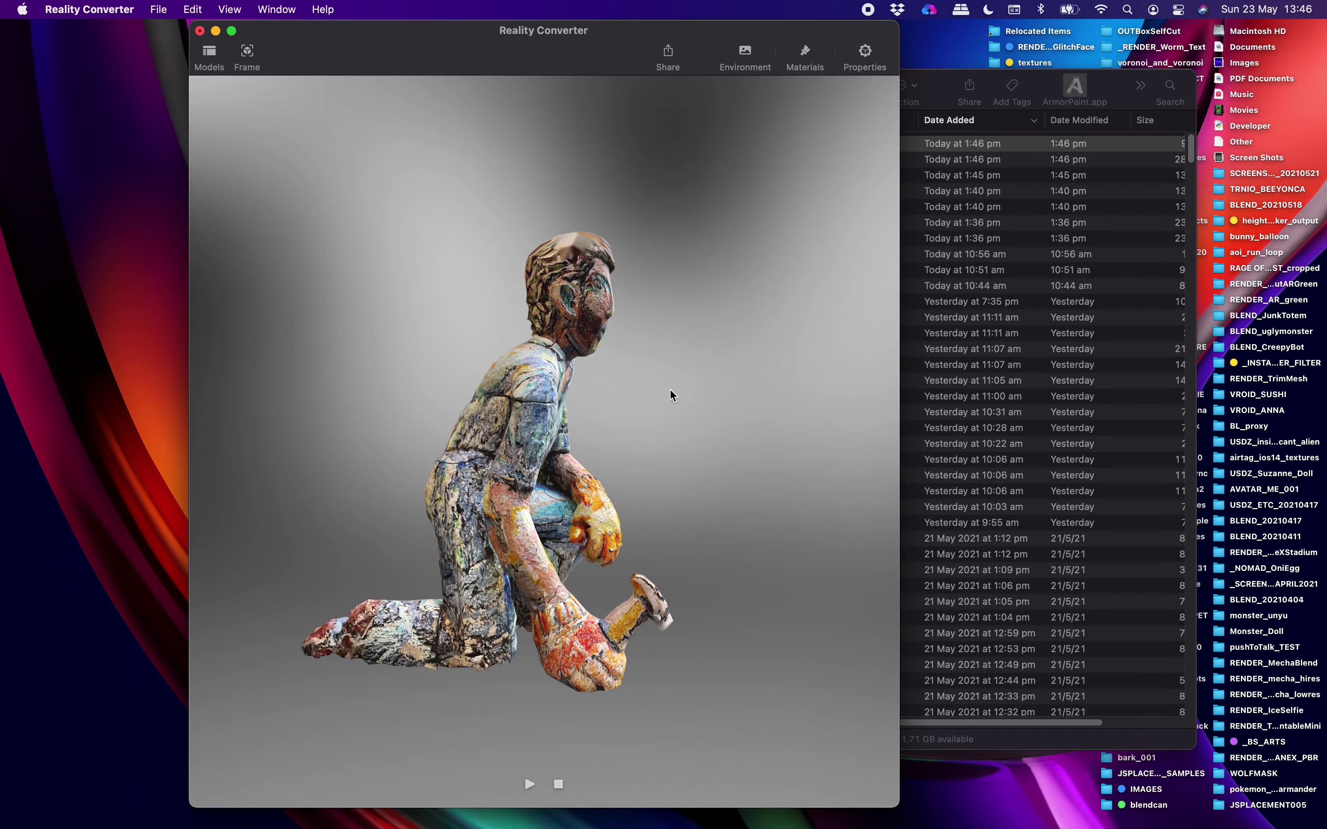
# Play the hammering animation in Reality Converter and examine the model from the front and side.
pyautogui.click(529, 784)
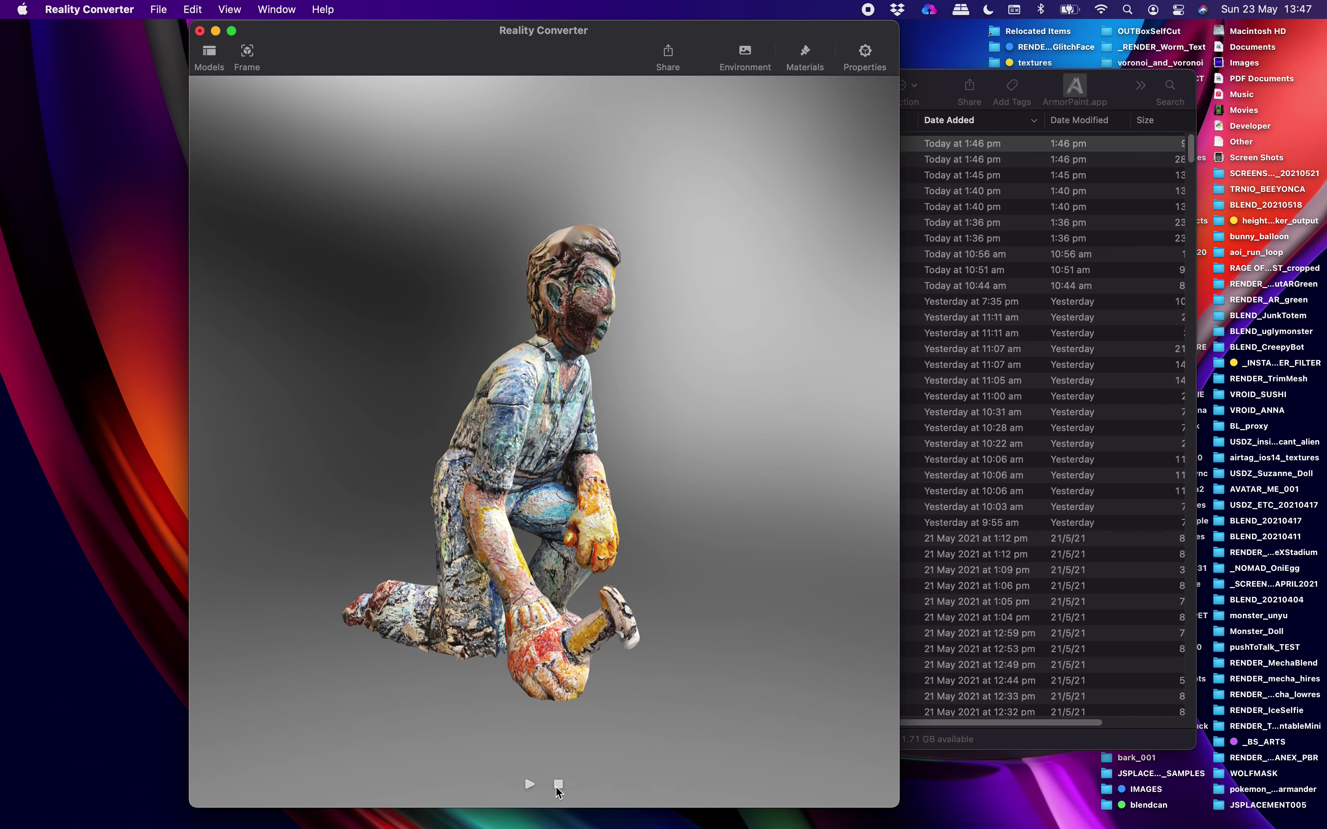
pyautogui.moveTo(717, 326); pyautogui.dragTo(690, 318)
pyautogui.moveTo(647, 118); pyautogui.dragTo(366, 196)
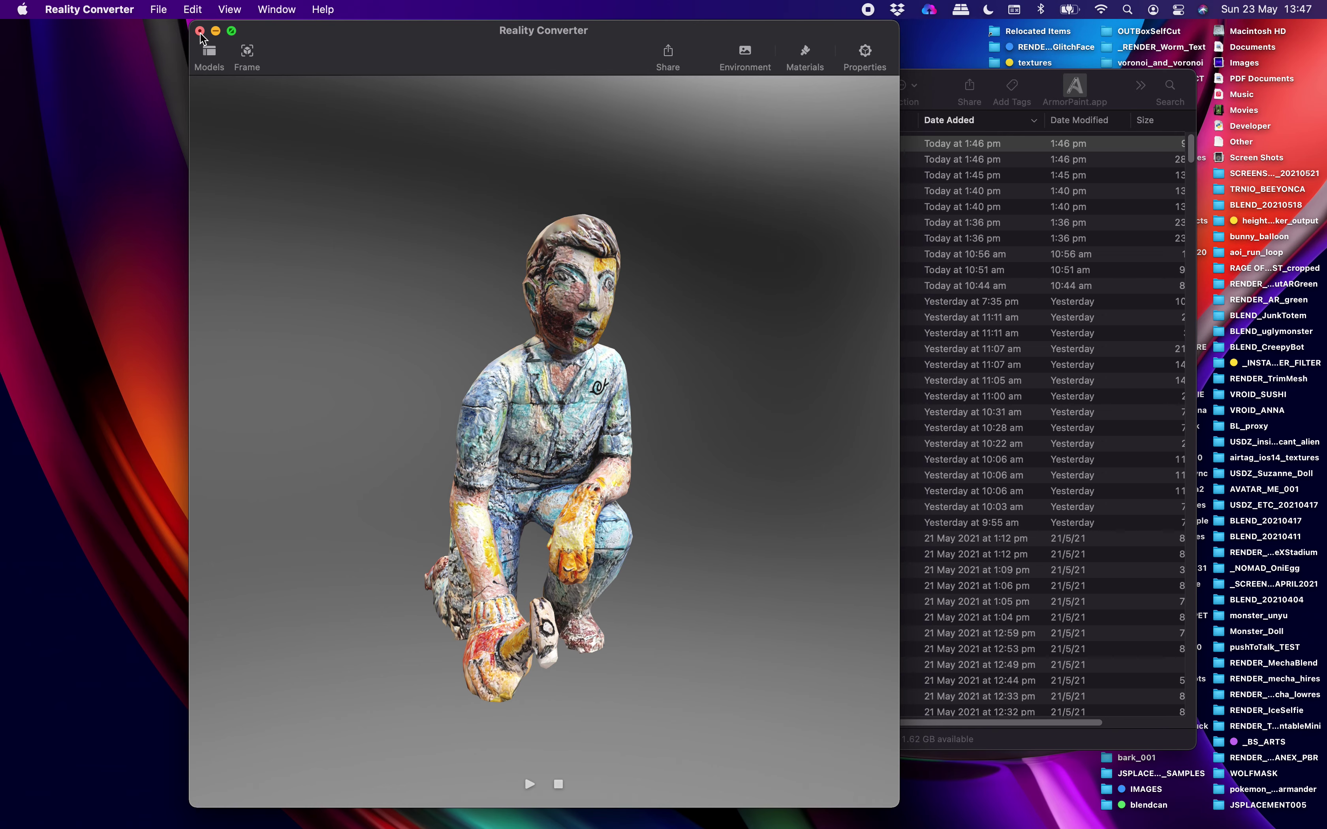
pyautogui.moveTo(473, 207); pyautogui.dragTo(577, 291)
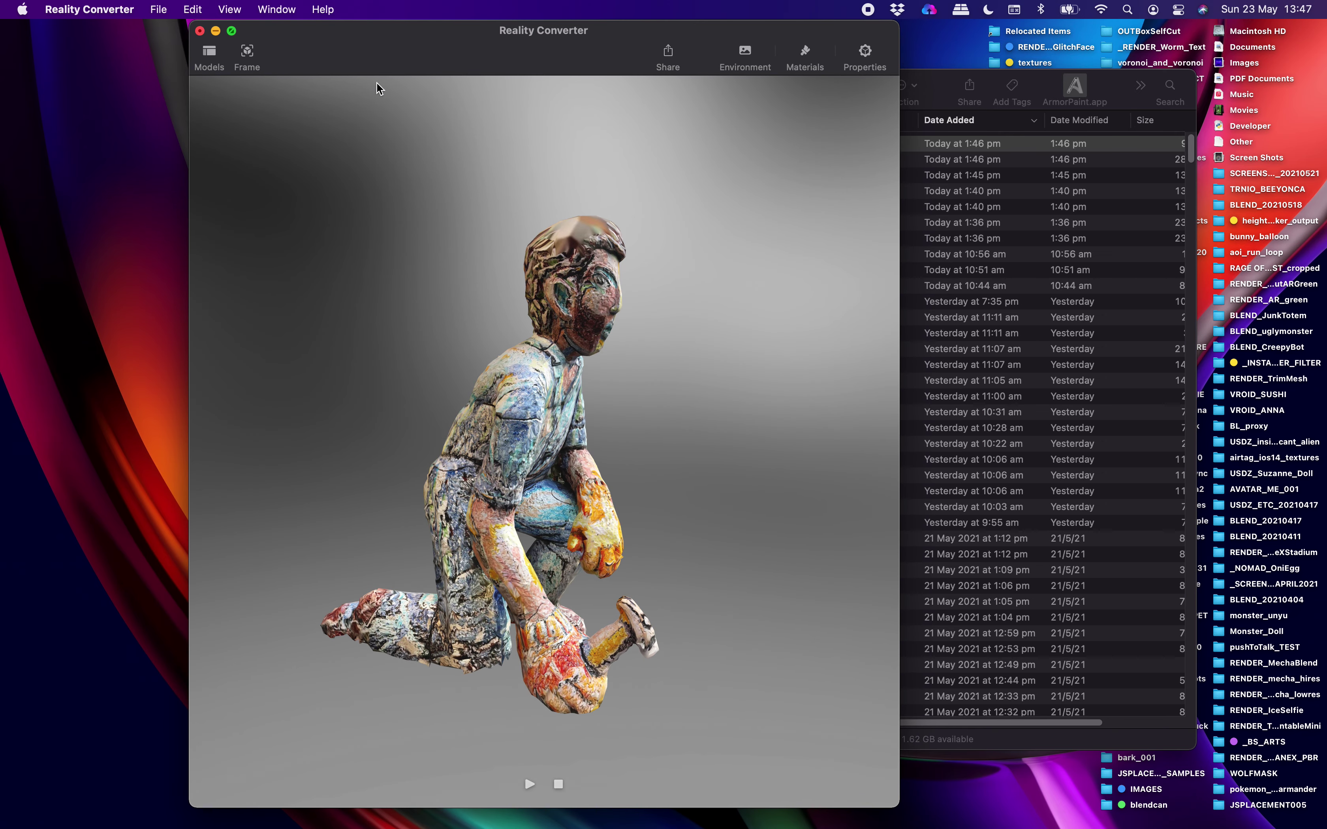
pyautogui.click(529, 784)
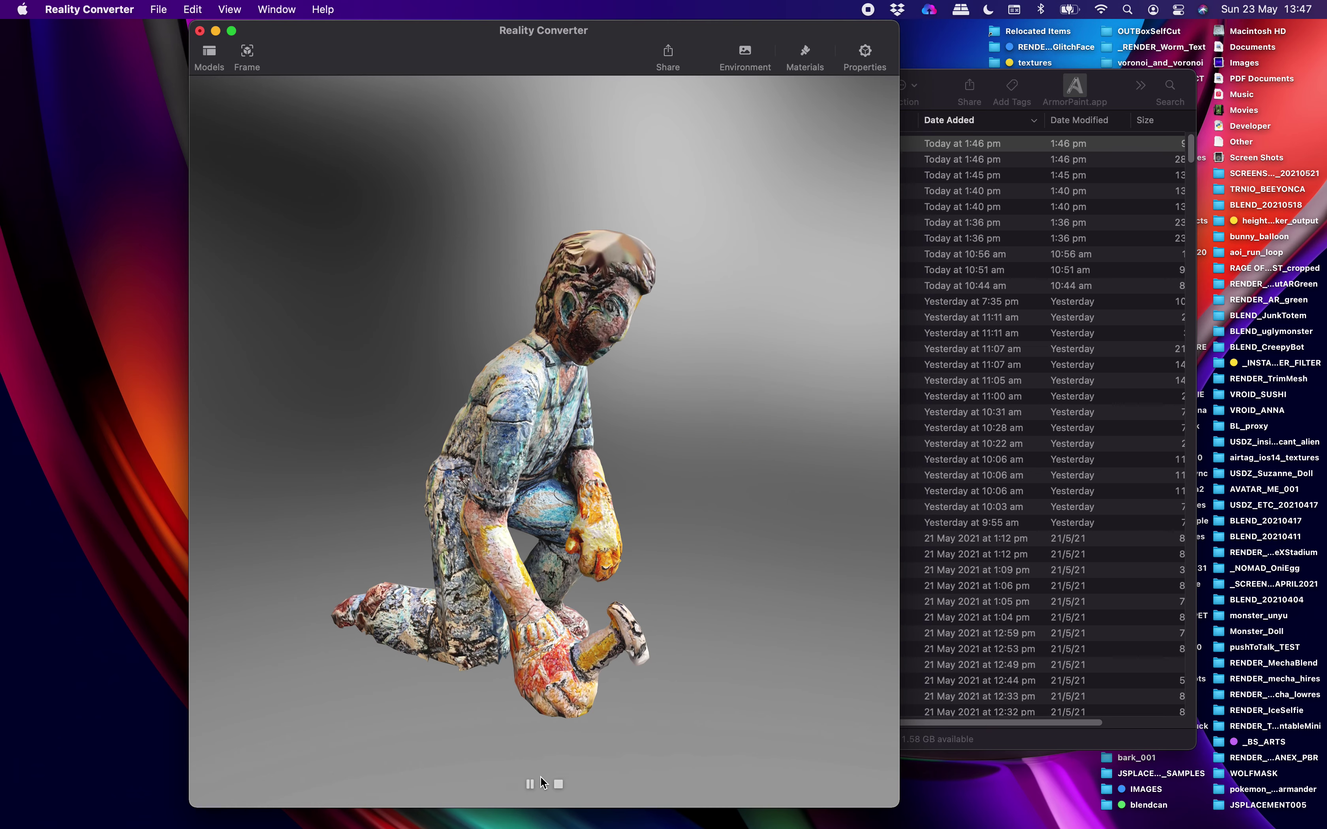
# Switch to Blender and duplicate the keyframe at frame 37 to frame 39 to hold the pose.
pyautogui.hotkey('ctrl', 'Right')
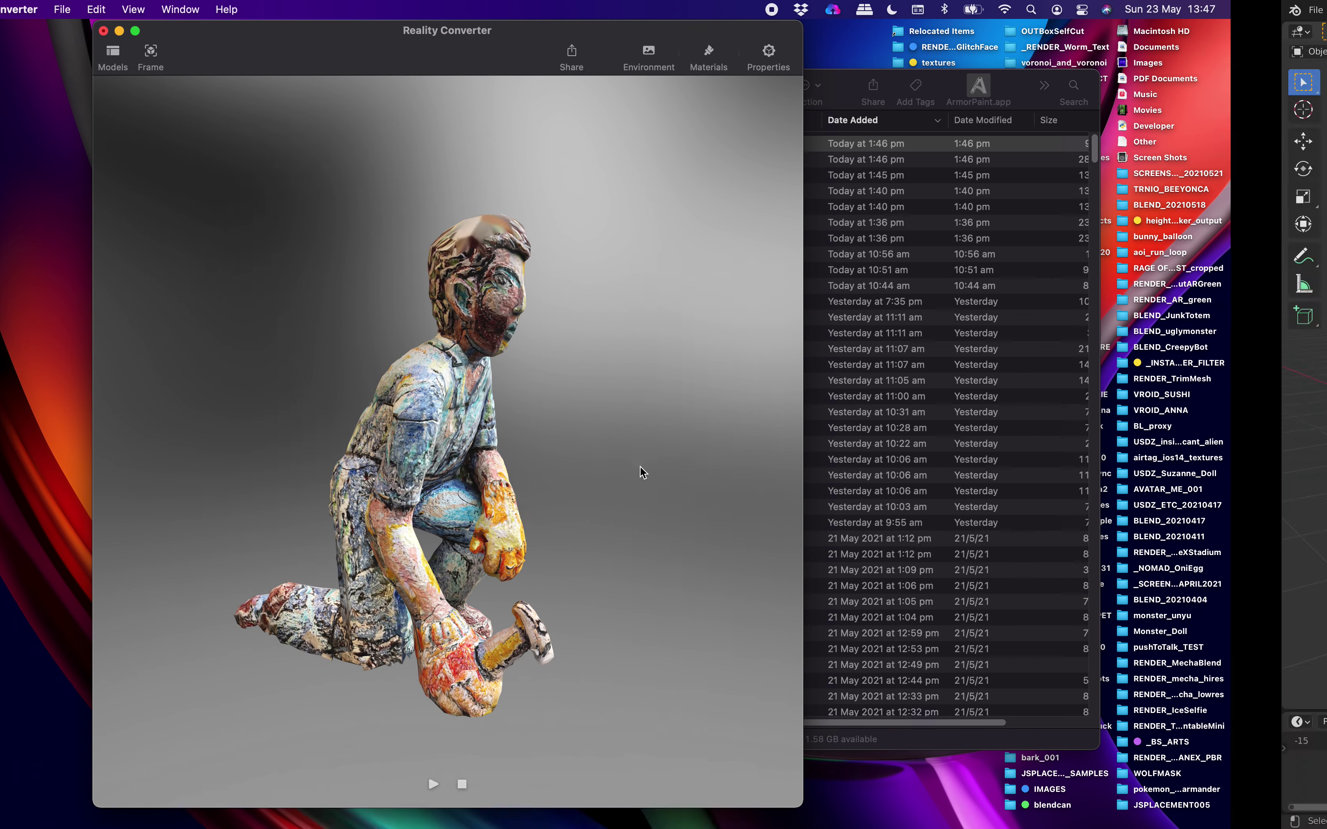
pyautogui.moveTo(639, 497); pyautogui.dragTo(729, 537, button='middle')
pyautogui.moveTo(614, 548); pyautogui.dragTo(690, 592, button='middle')
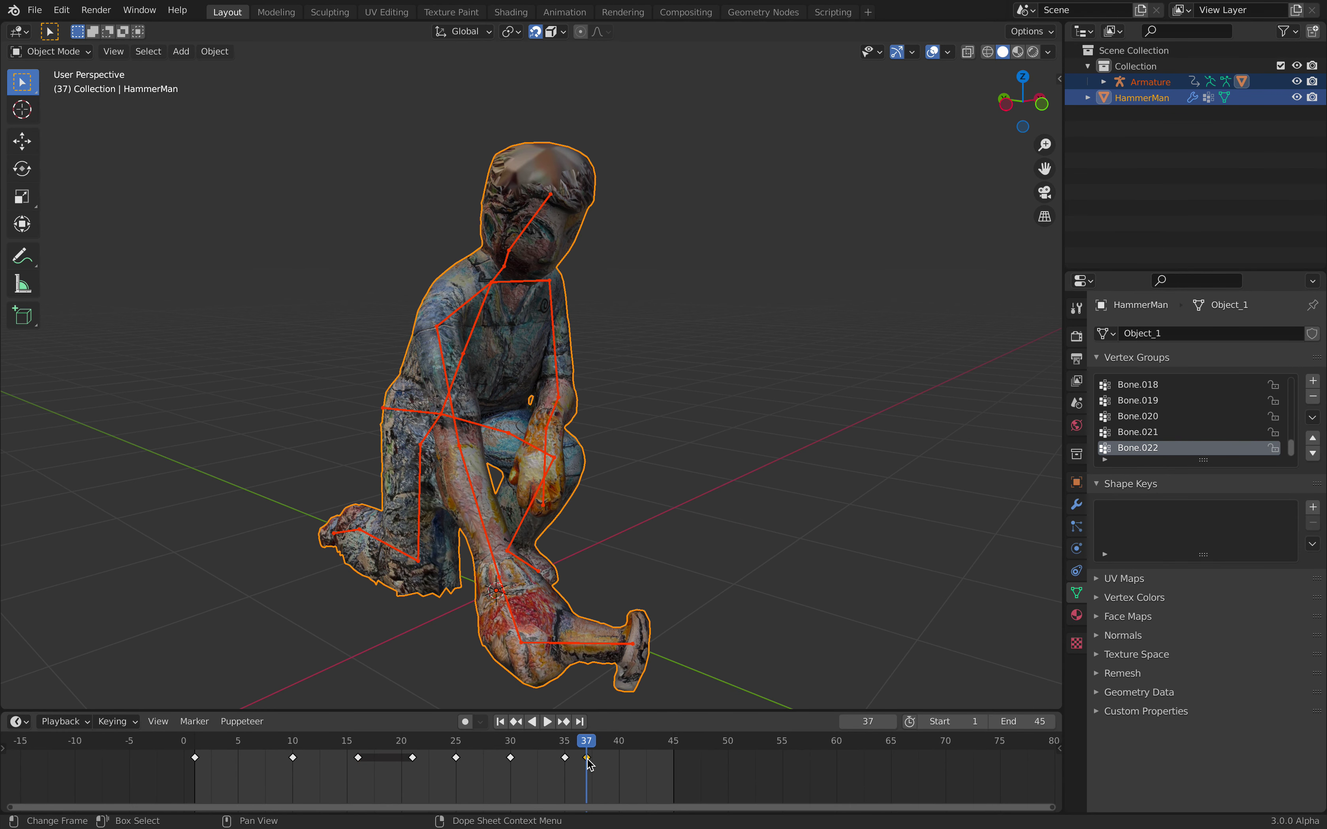
pyautogui.hotkey('shift', 'd')
pyautogui.click(617, 759)
pyautogui.moveTo(606, 741)
pyautogui.mouseDown()
pyautogui.moveTo(500, 736)
pyautogui.moveTo(609, 747)
pyautogui.mouseUp()
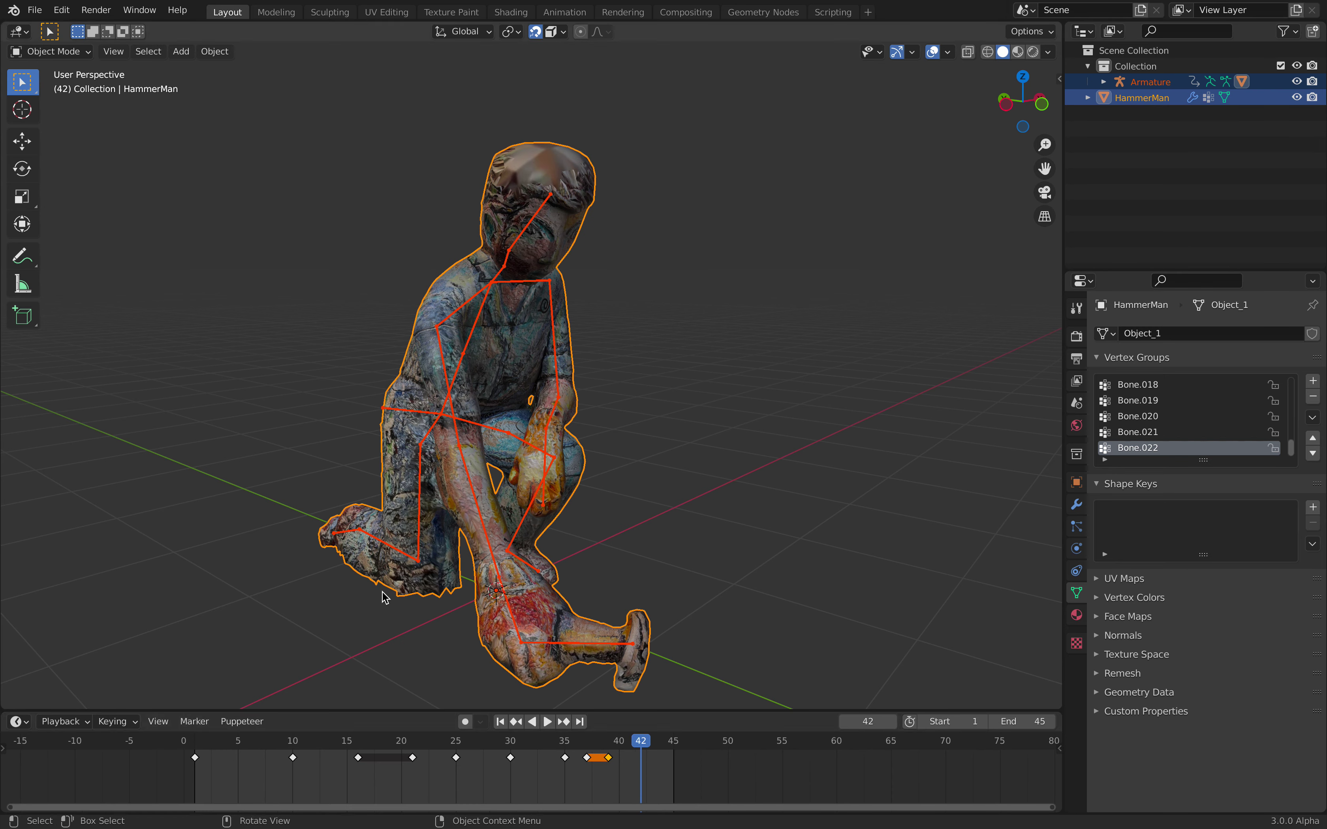
# In the armature's Pose Mode, duplicate the starting keyframe to frame 45 and check the pose there.
pyautogui.click(494, 281)
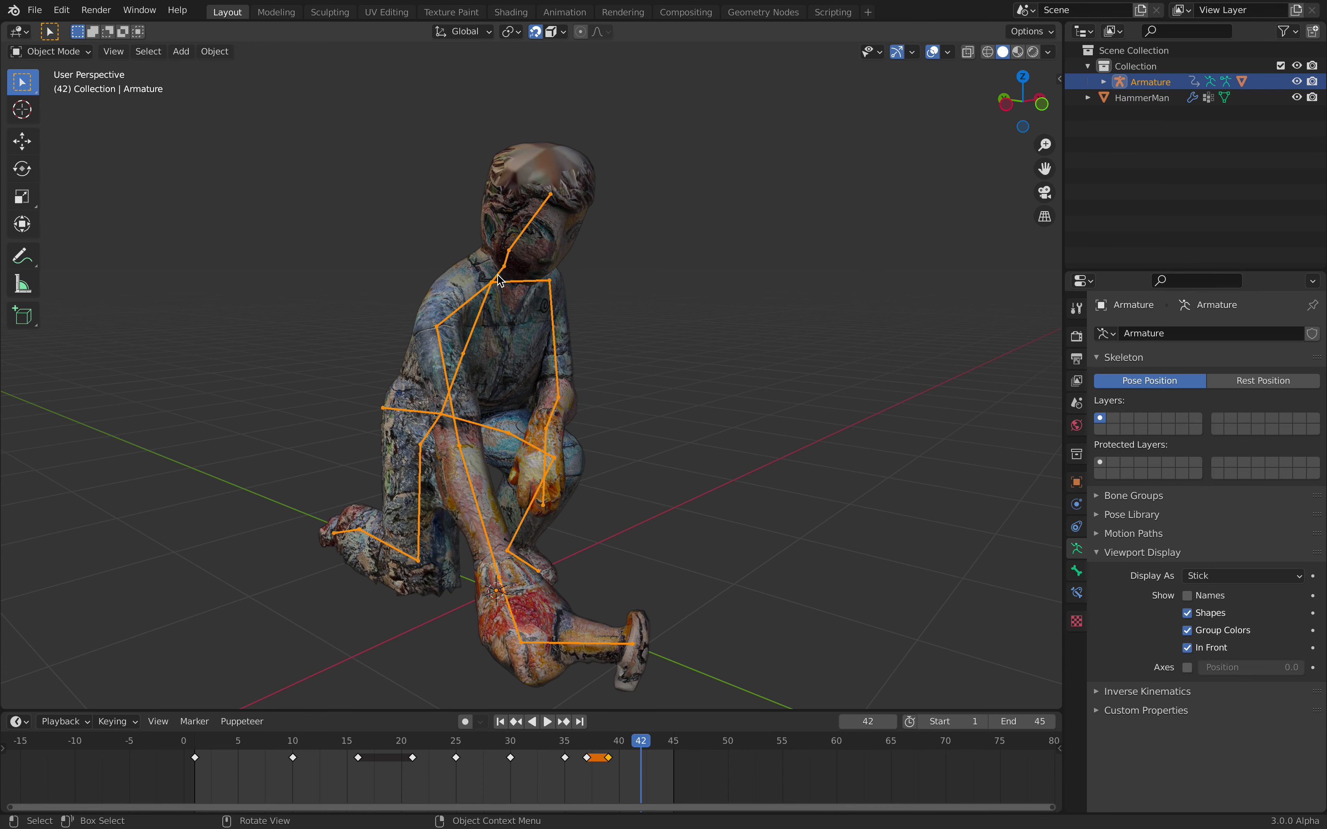
pyautogui.click(79, 52)
pyautogui.click(33, 103)
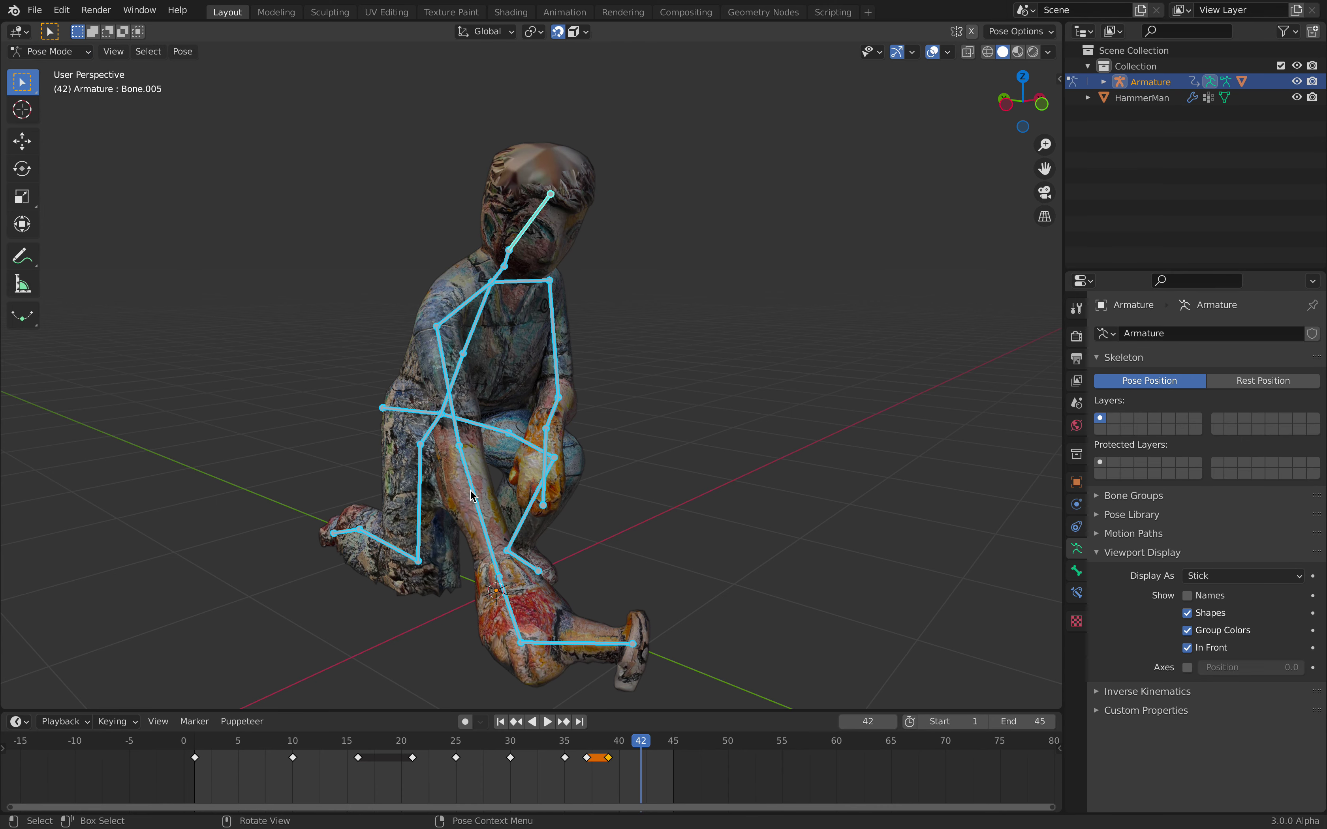
pyautogui.moveTo(194, 758); pyautogui.dragTo(692, 765)
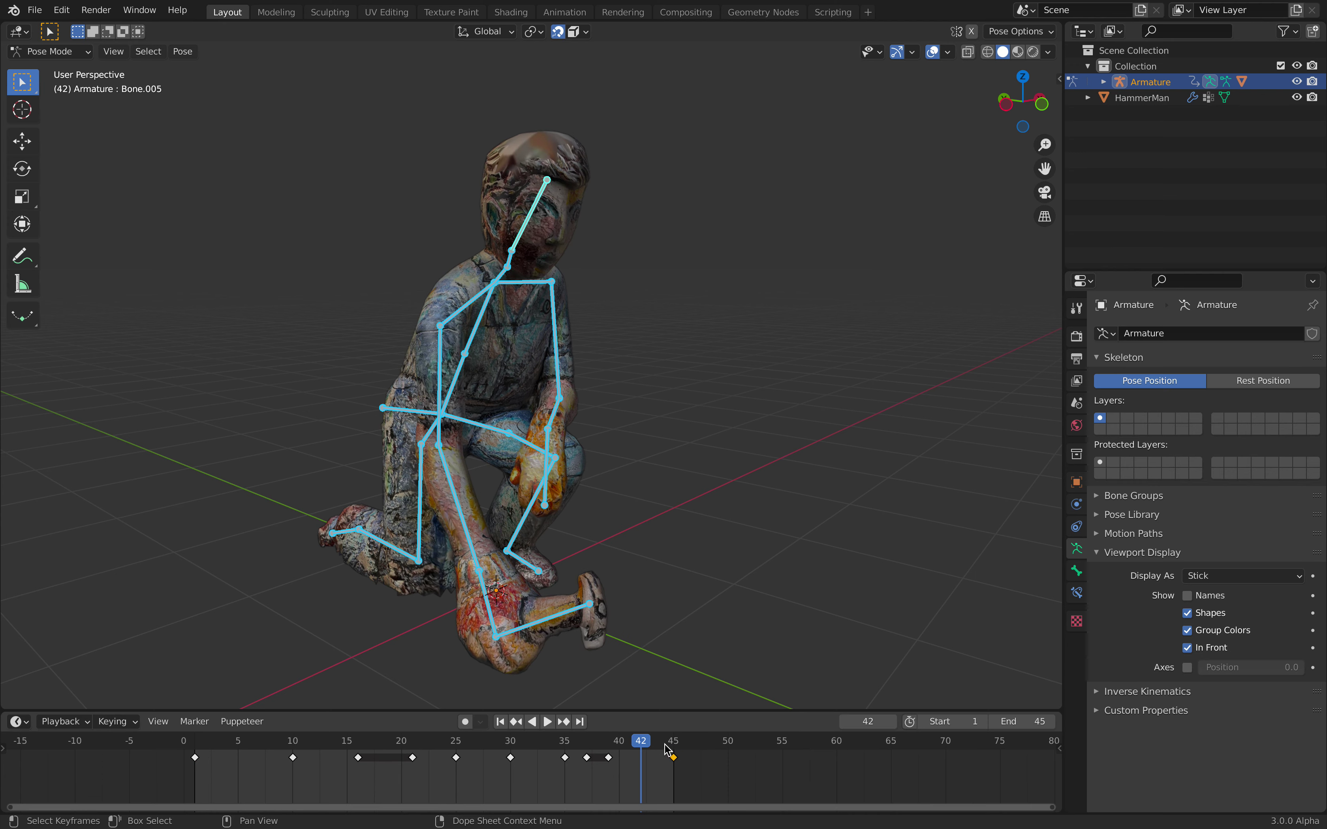
pyautogui.moveTo(595, 743); pyautogui.dragTo(674, 743)
# Return the armature to Object Mode and save the Blender file.
pyautogui.click(47, 51)
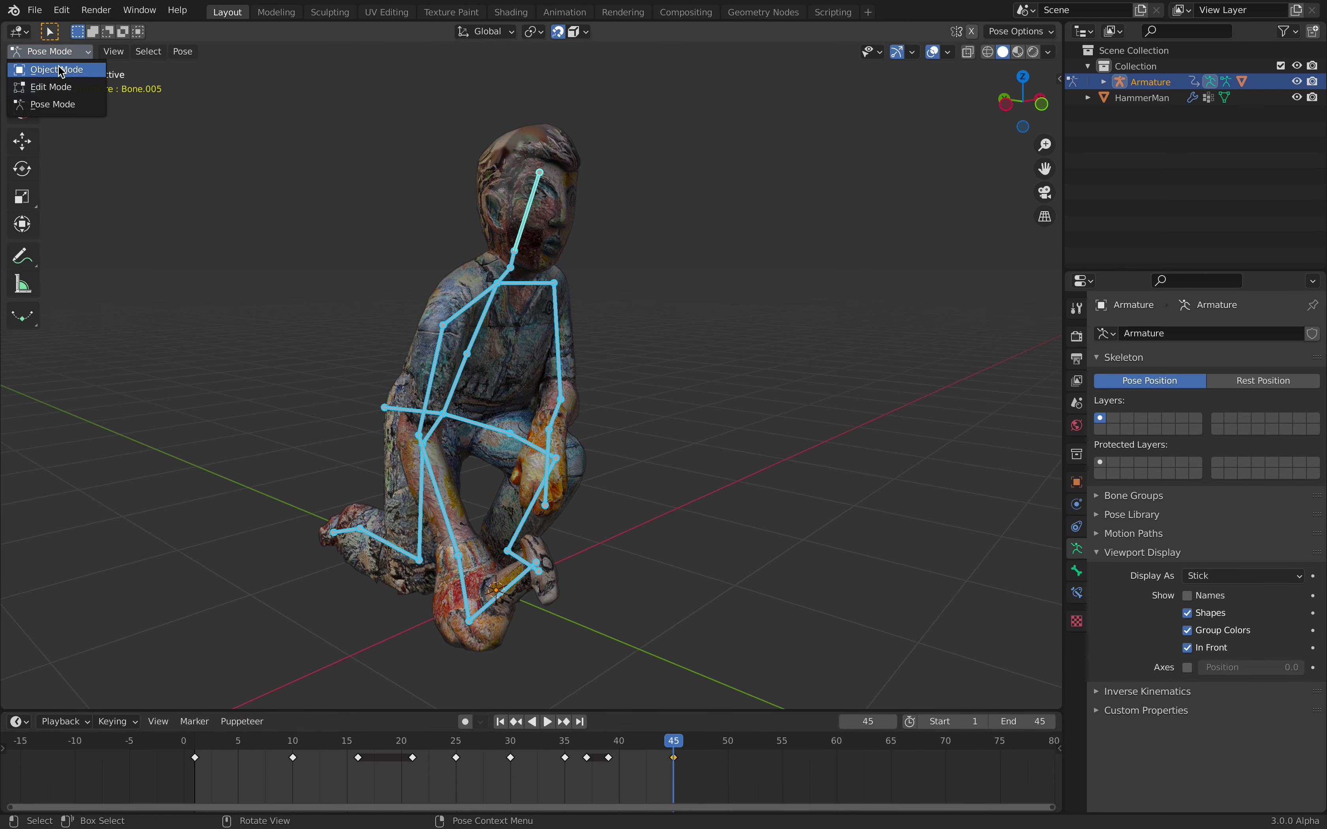
pyautogui.click(55, 70)
pyautogui.hotkey('ctrl', 's')
# Play back the hammering animation in the viewport and stop it.
pyautogui.click(597, 744)
pyautogui.press('space')
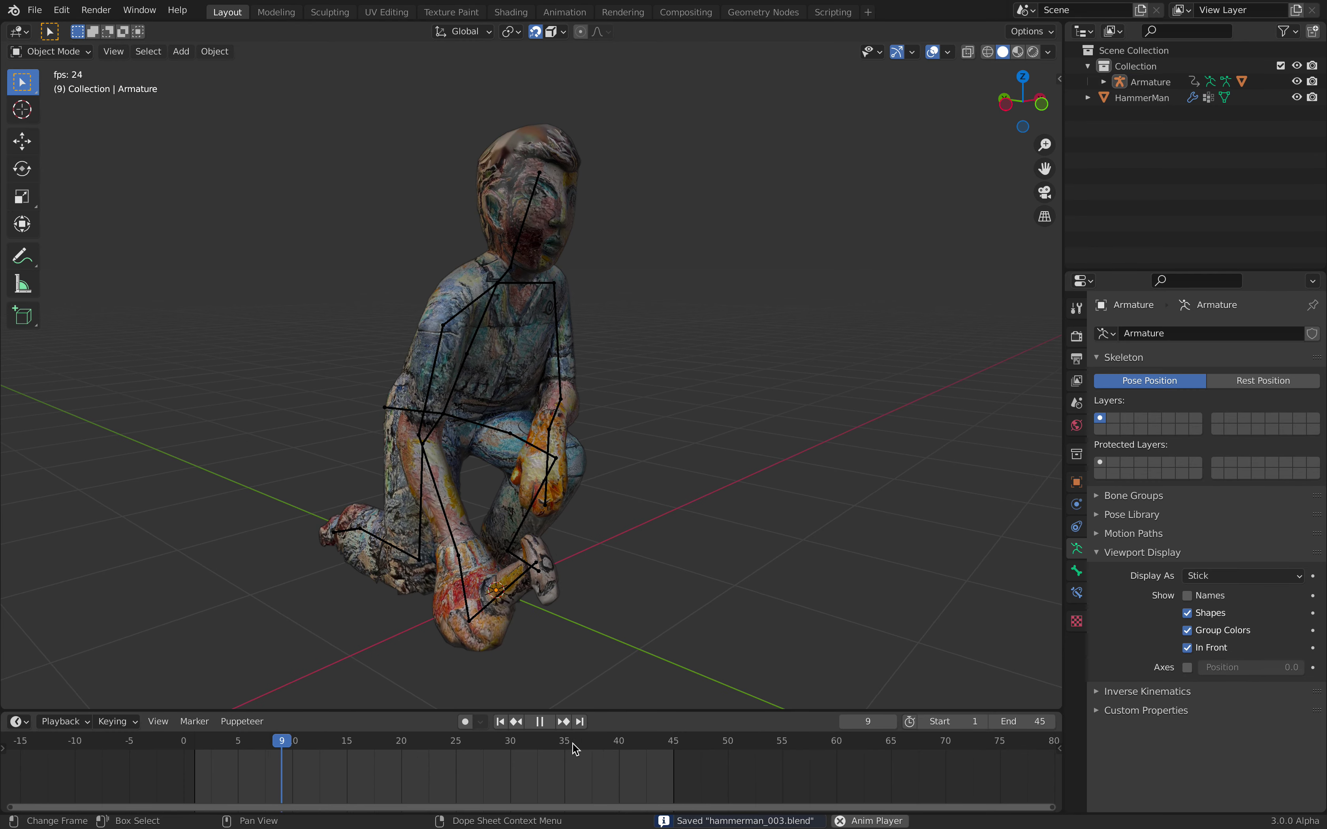
pyautogui.press('space')
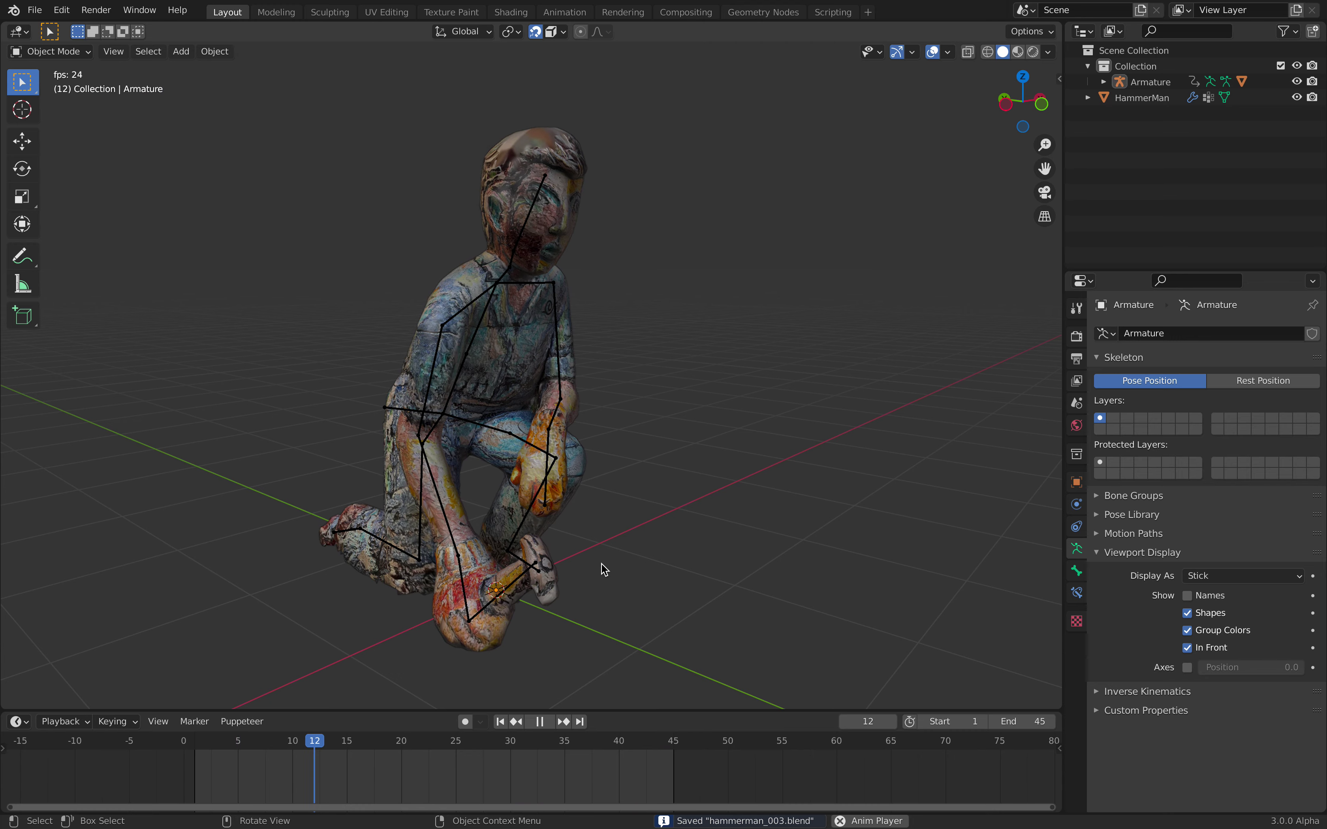
# Export the animated model as glTF 2.0 again, overwriting hammerman_003.glb.
pyautogui.moveTo(601, 564); pyautogui.dragTo(560, 521, button='middle')
pyautogui.click(34, 10)
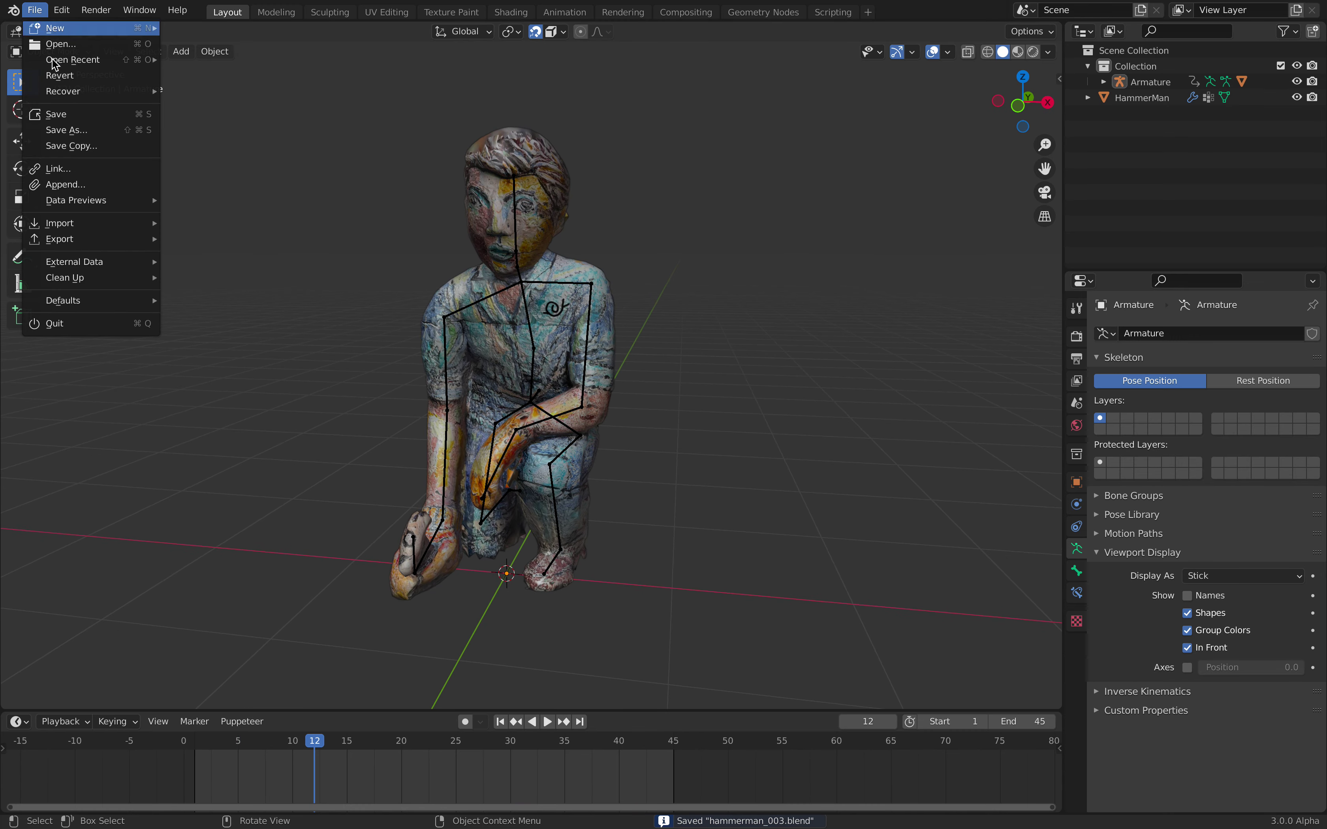
pyautogui.moveTo(86, 239)
pyautogui.click(256, 380)
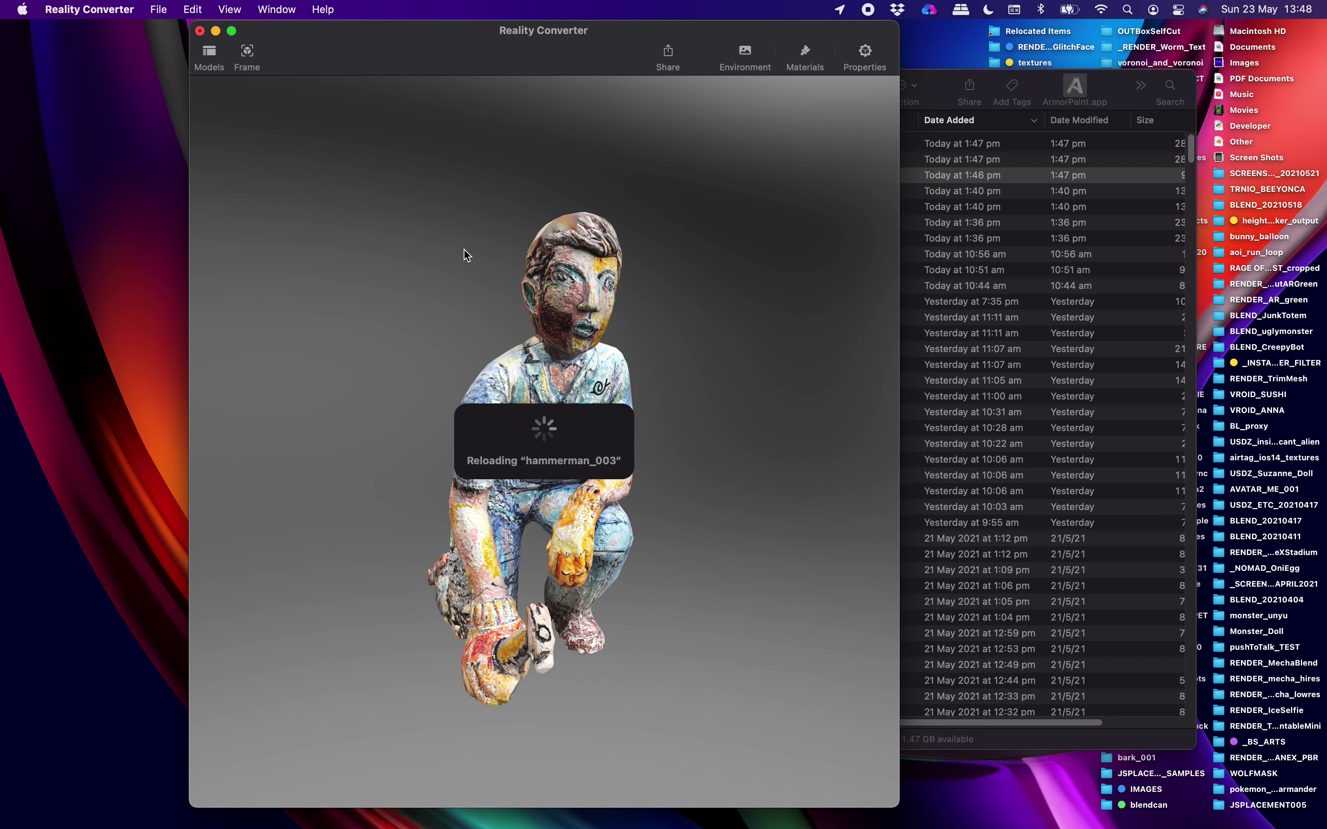
# Play the reloaded hammerman_003 animation in Reality Converter and examine it from the side and front.
pyautogui.moveTo(328, 47); pyautogui.dragTo(282, 48)
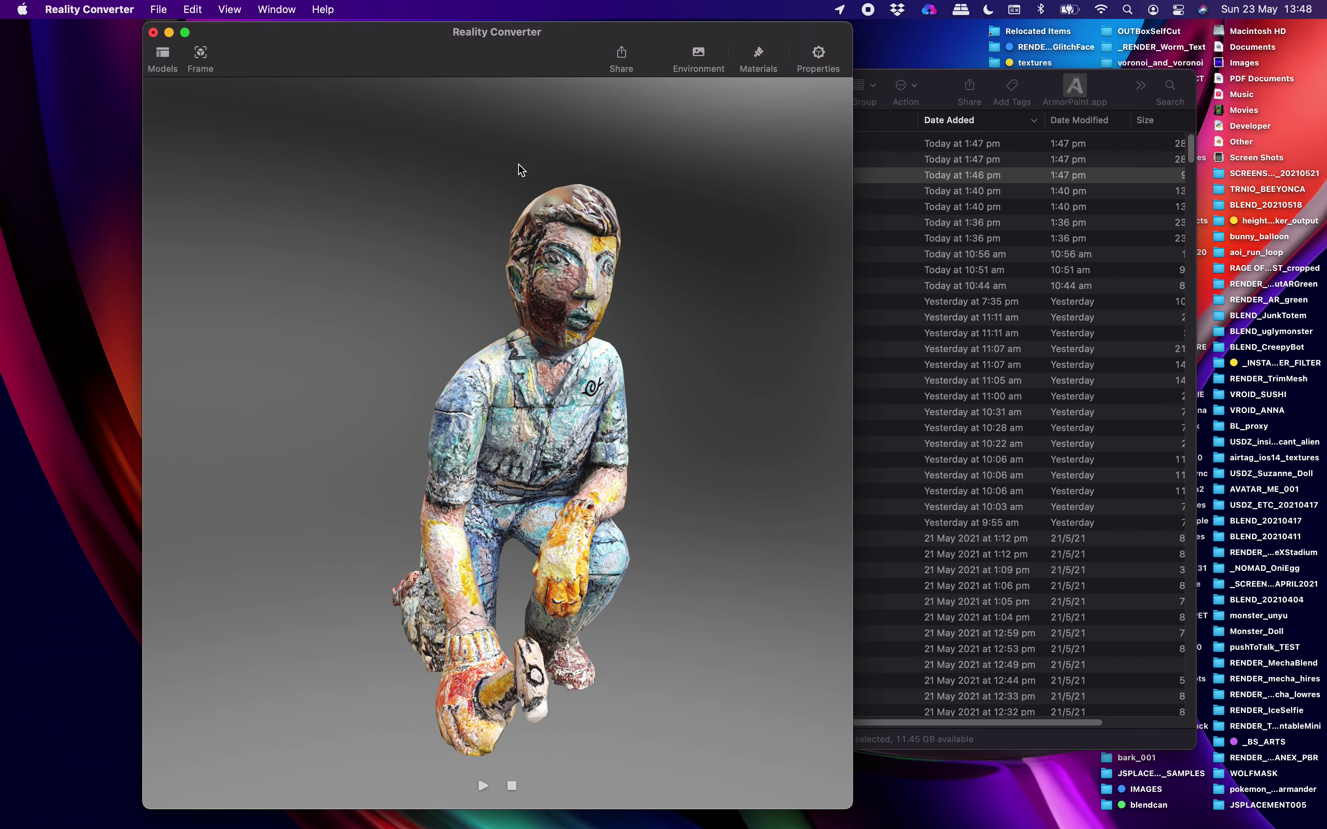
pyautogui.moveTo(554, 154); pyautogui.dragTo(719, 186)
pyautogui.click(485, 783)
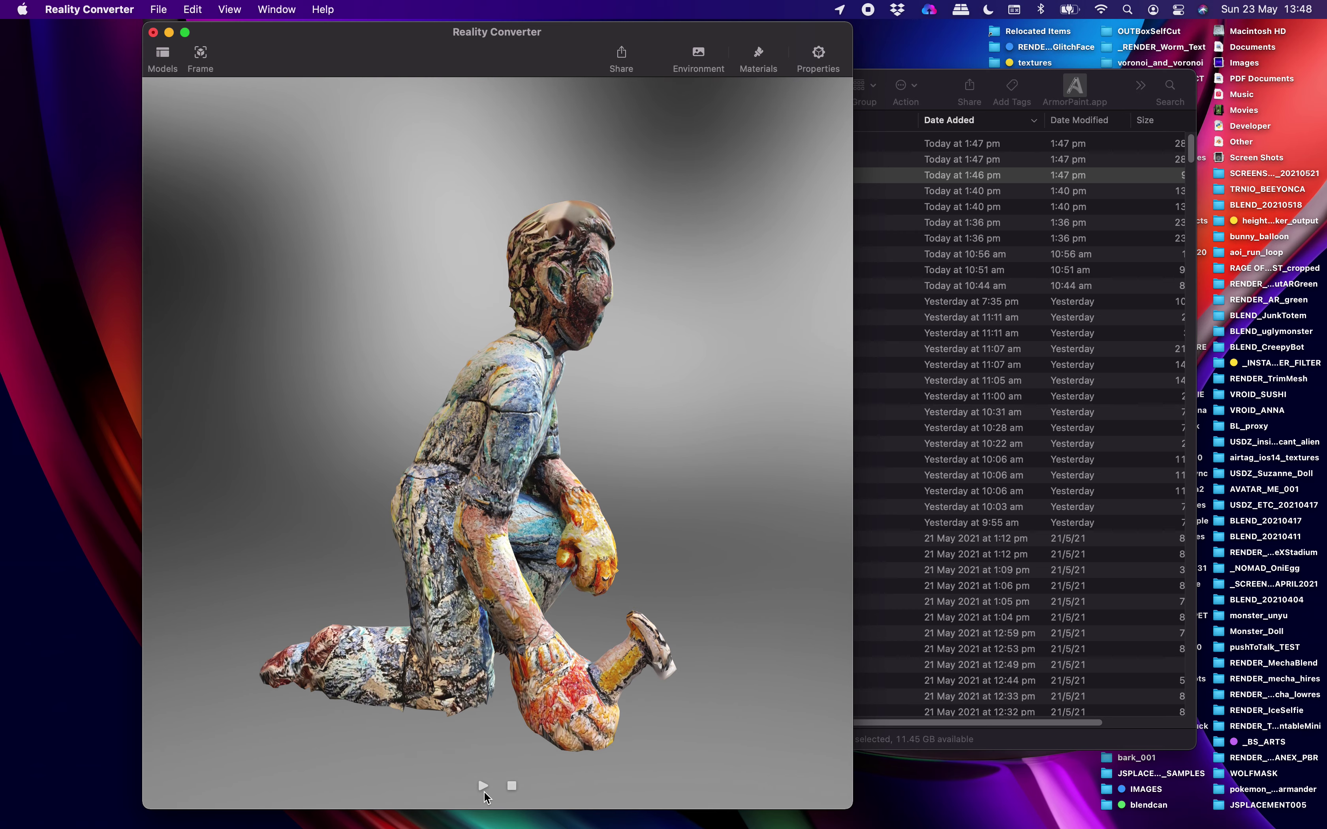
pyautogui.click(485, 785)
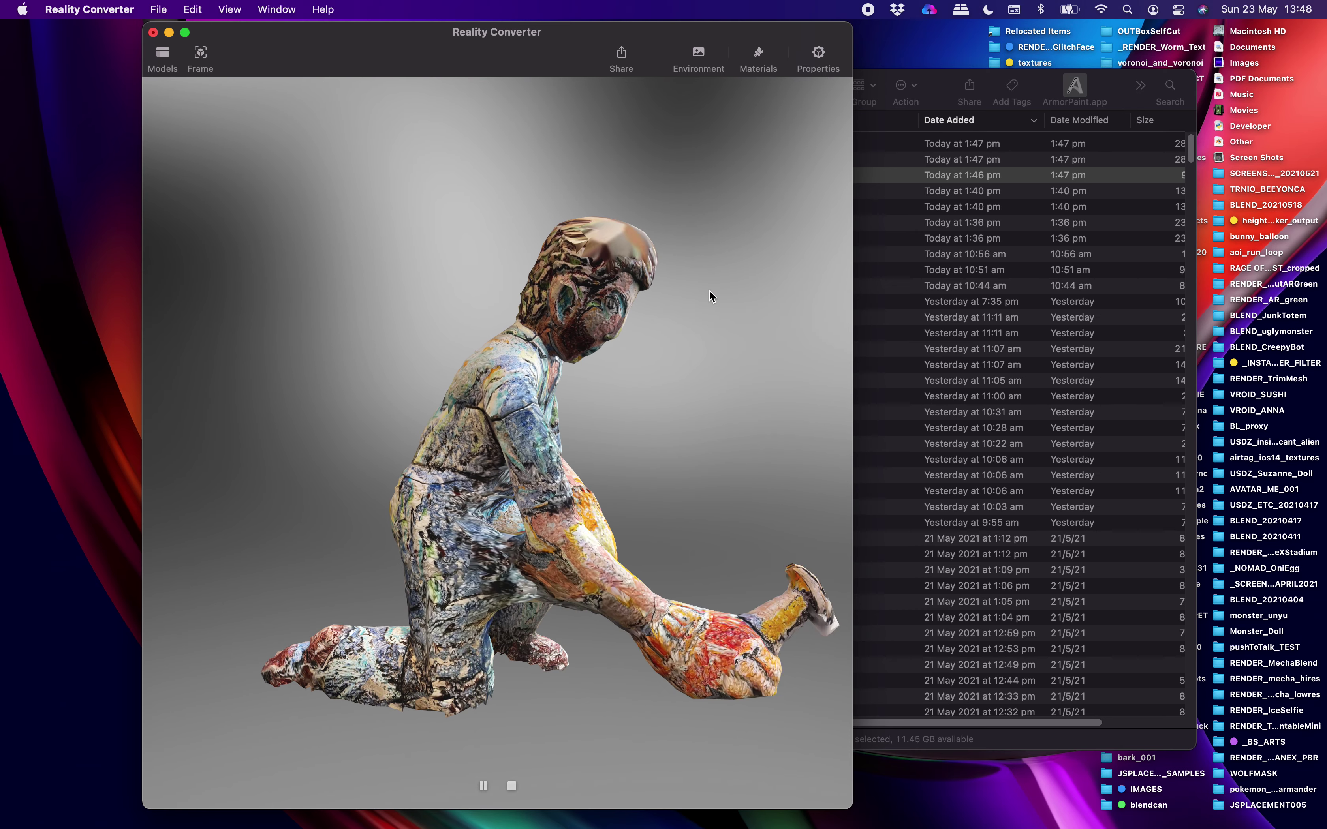
pyautogui.moveTo(660, 464); pyautogui.dragTo(563, 372)
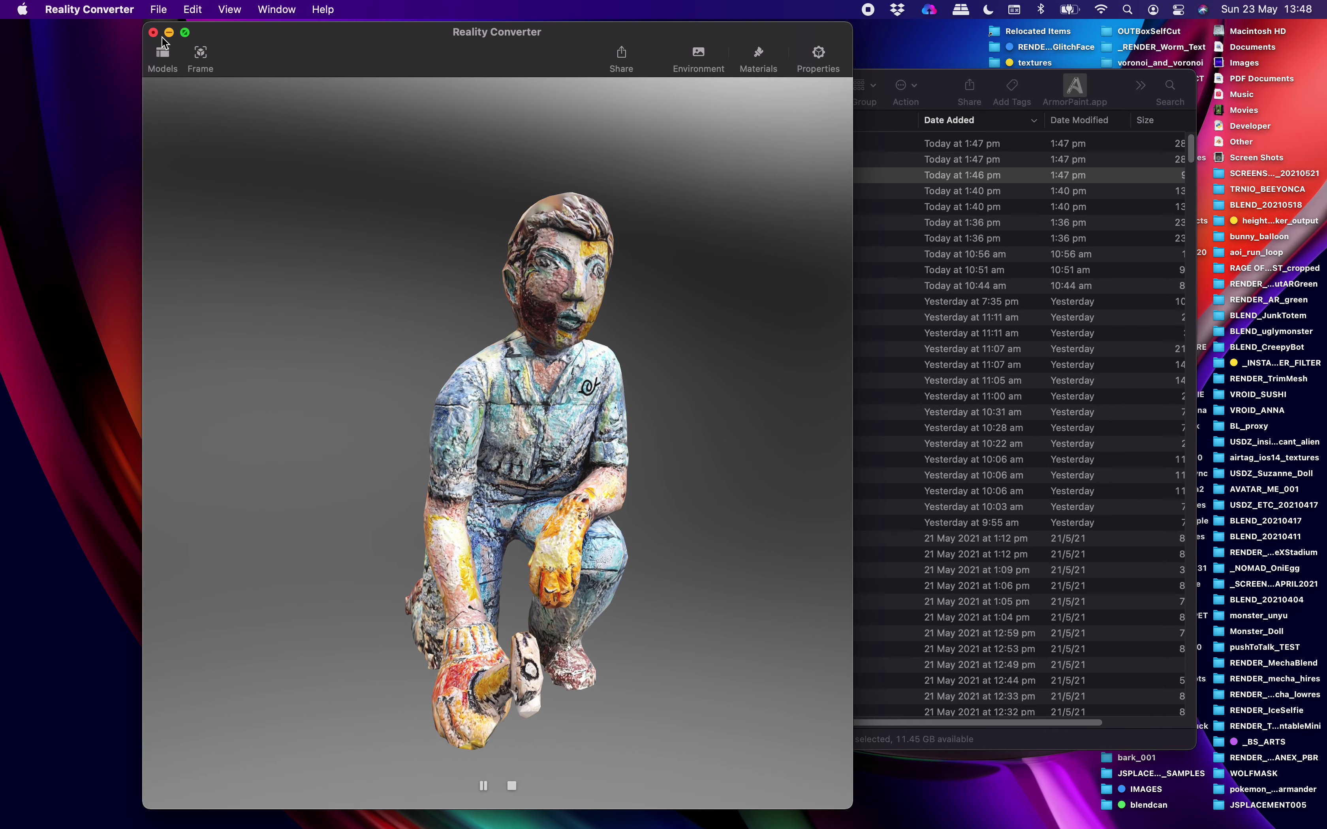
# Try to close the Reality Converter window and switch to the Hammer Man Sketchfab page in Safari.
pyautogui.press('super+w')
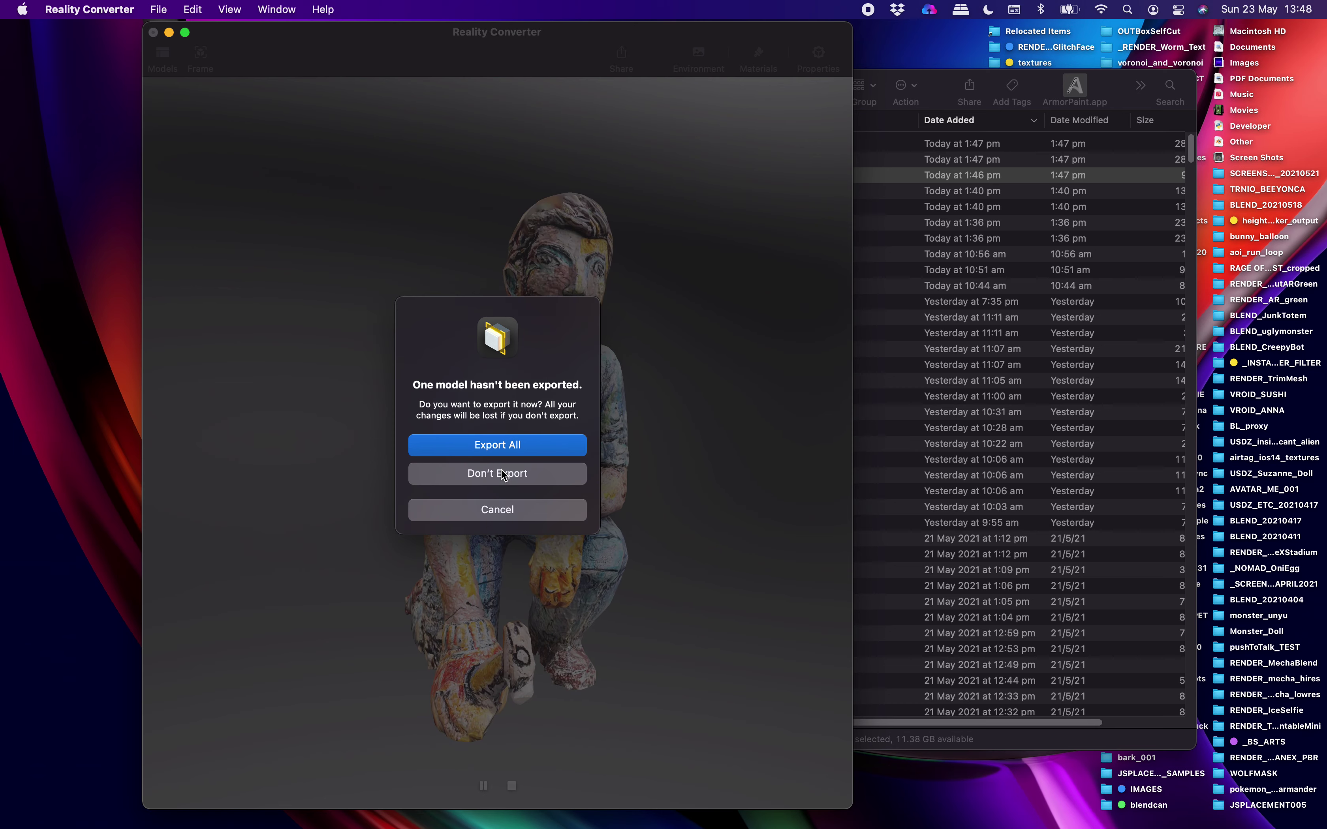
pyautogui.hotkey('ctrl', 'Right')
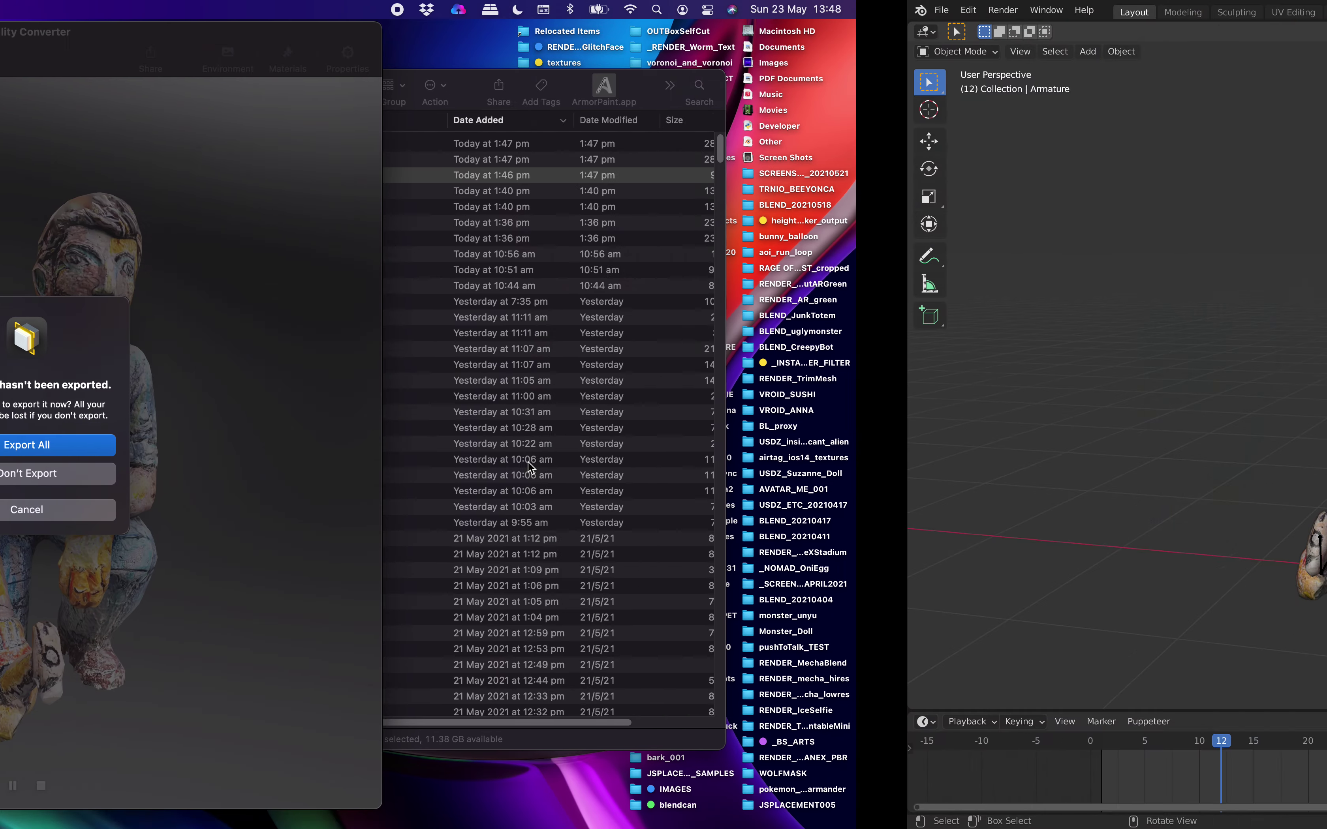
pyautogui.hotkey('ctrl', 'Right')
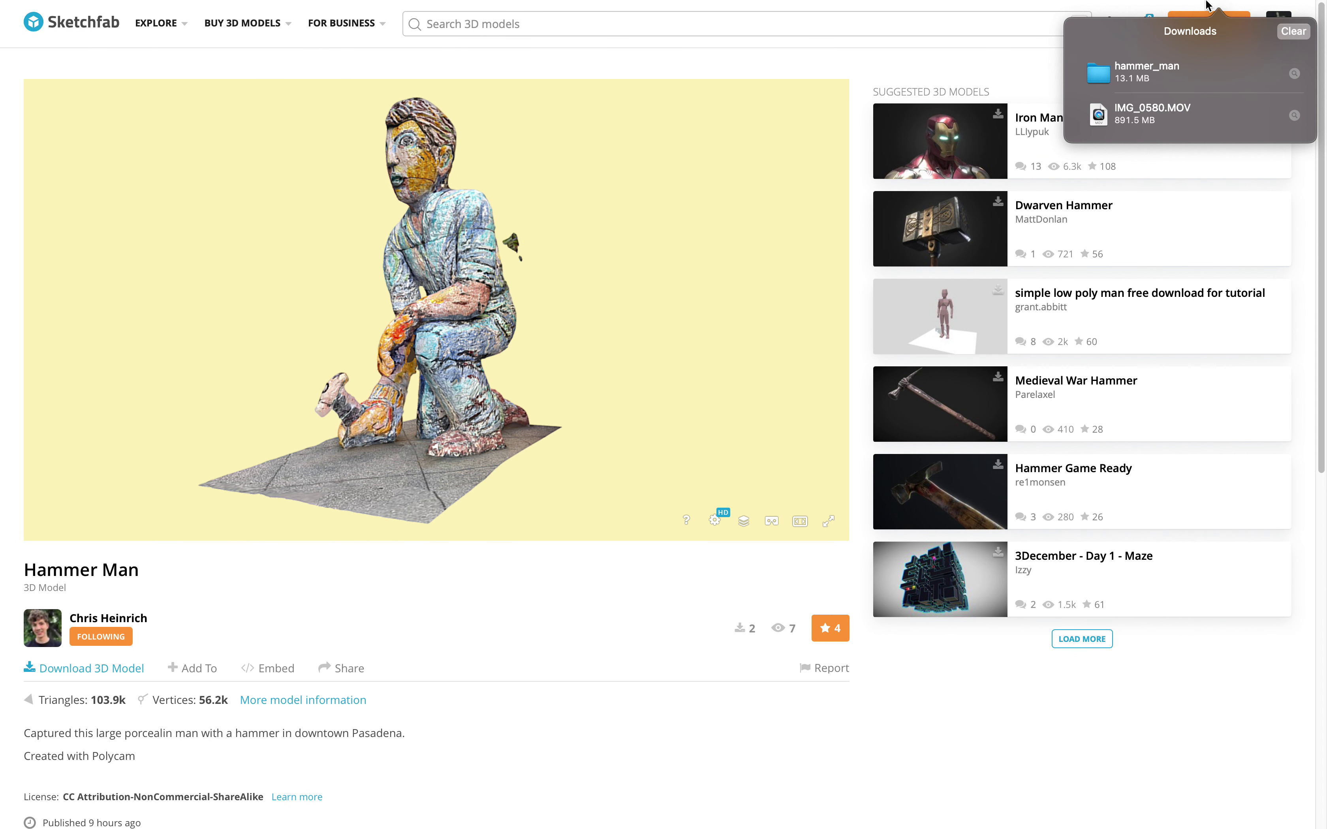
# Open the PolycamAI Hammer Man thread on Twitter and read through its replies.
pyautogui.click(1018, 49)
pyautogui.moveTo(1201, 1)
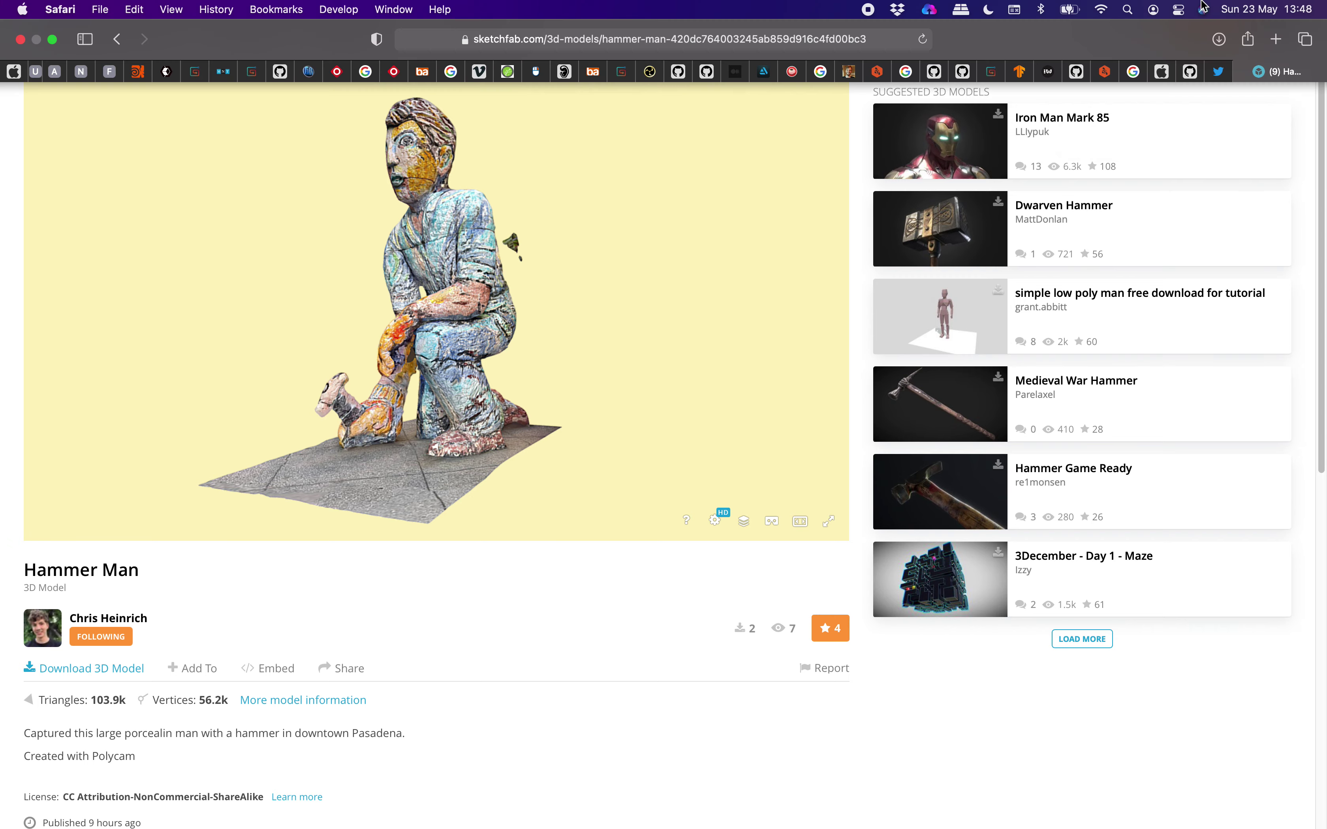
pyautogui.click(1219, 73)
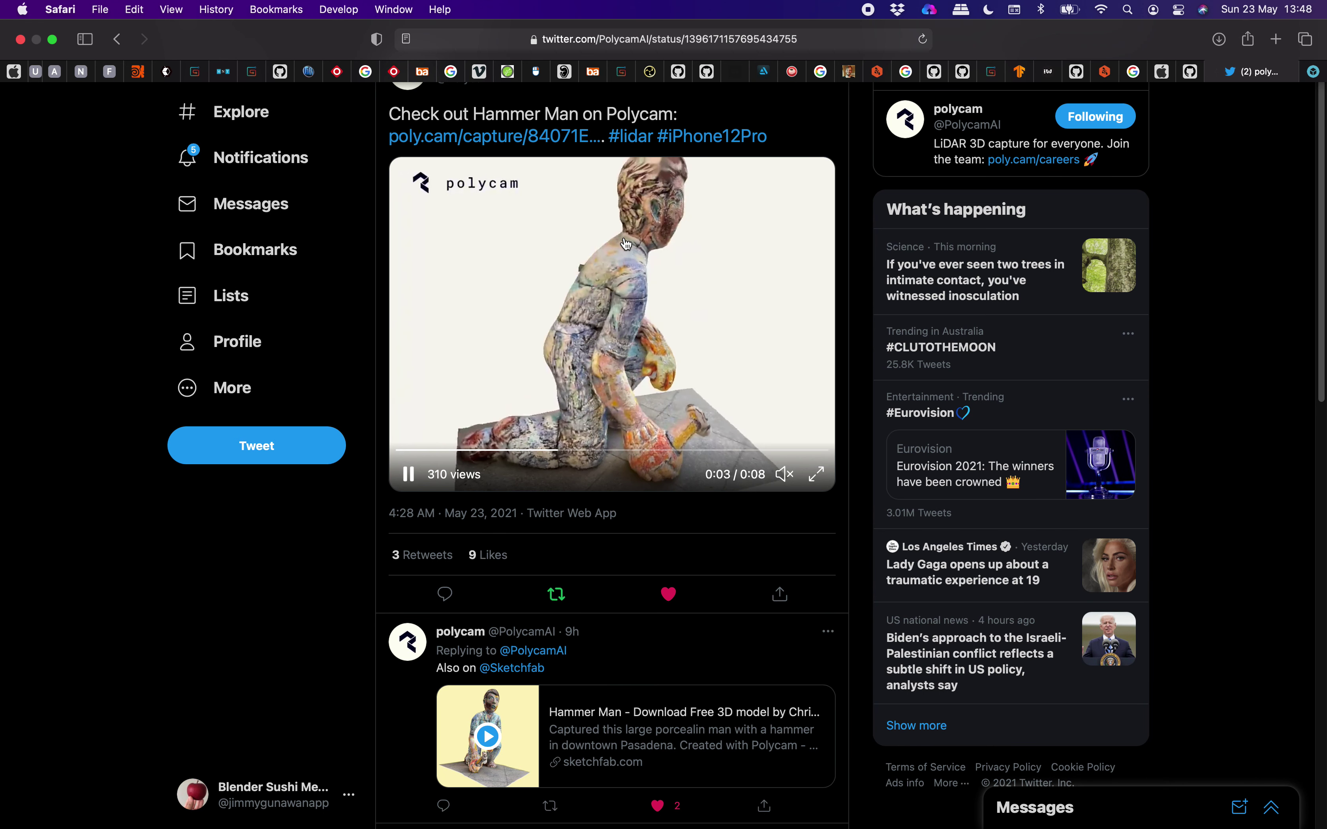
pyautogui.scroll(-3, 654, 558)
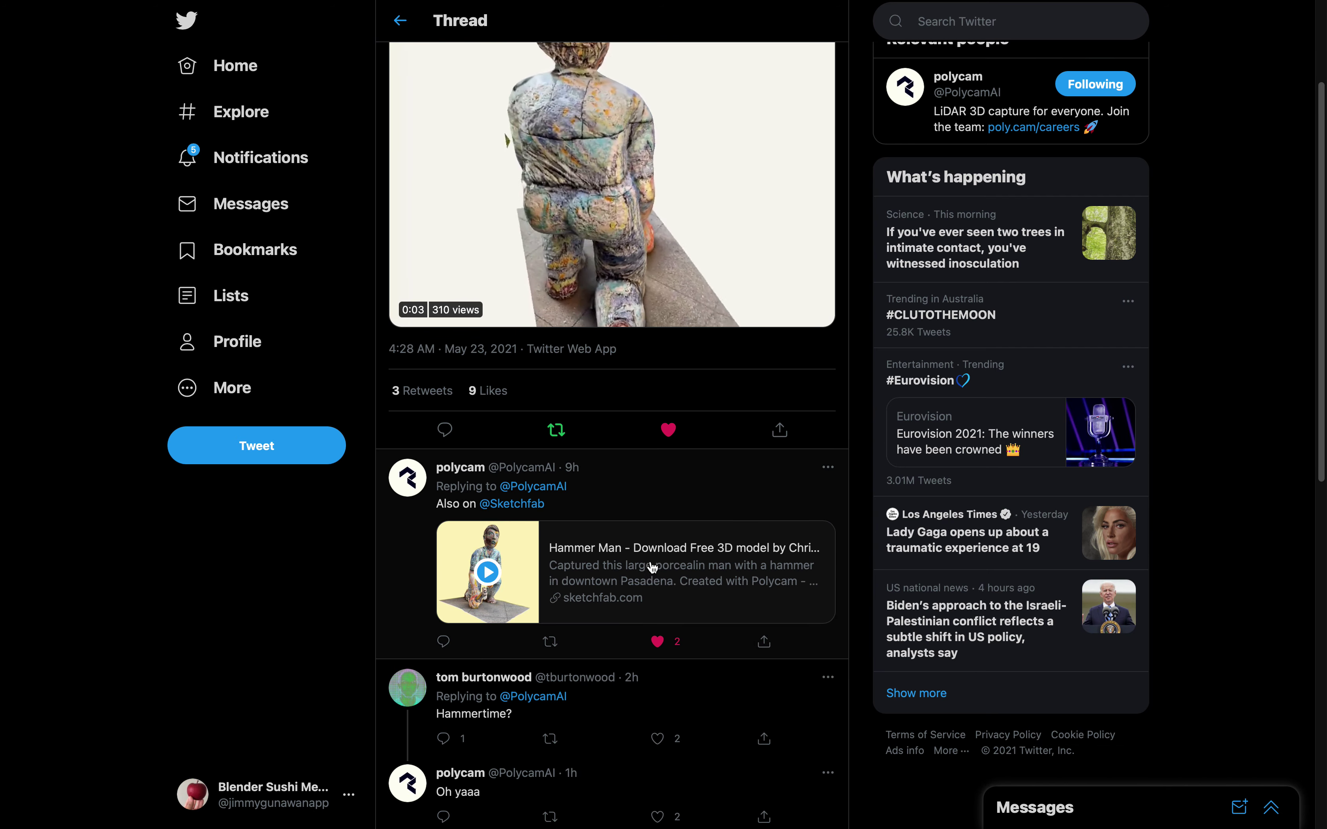
pyautogui.scroll(-3, 630, 603)
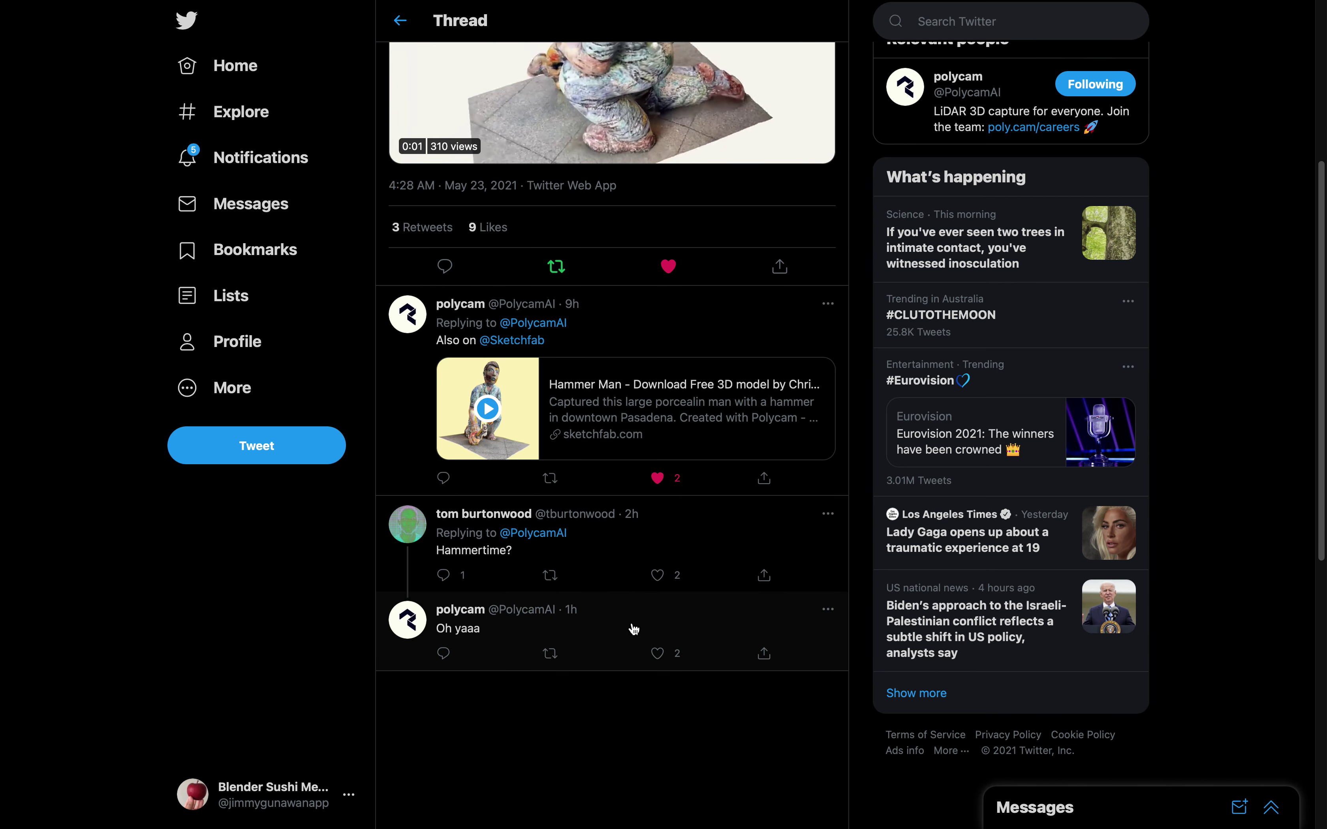
pyautogui.scroll(5, 658, 565)
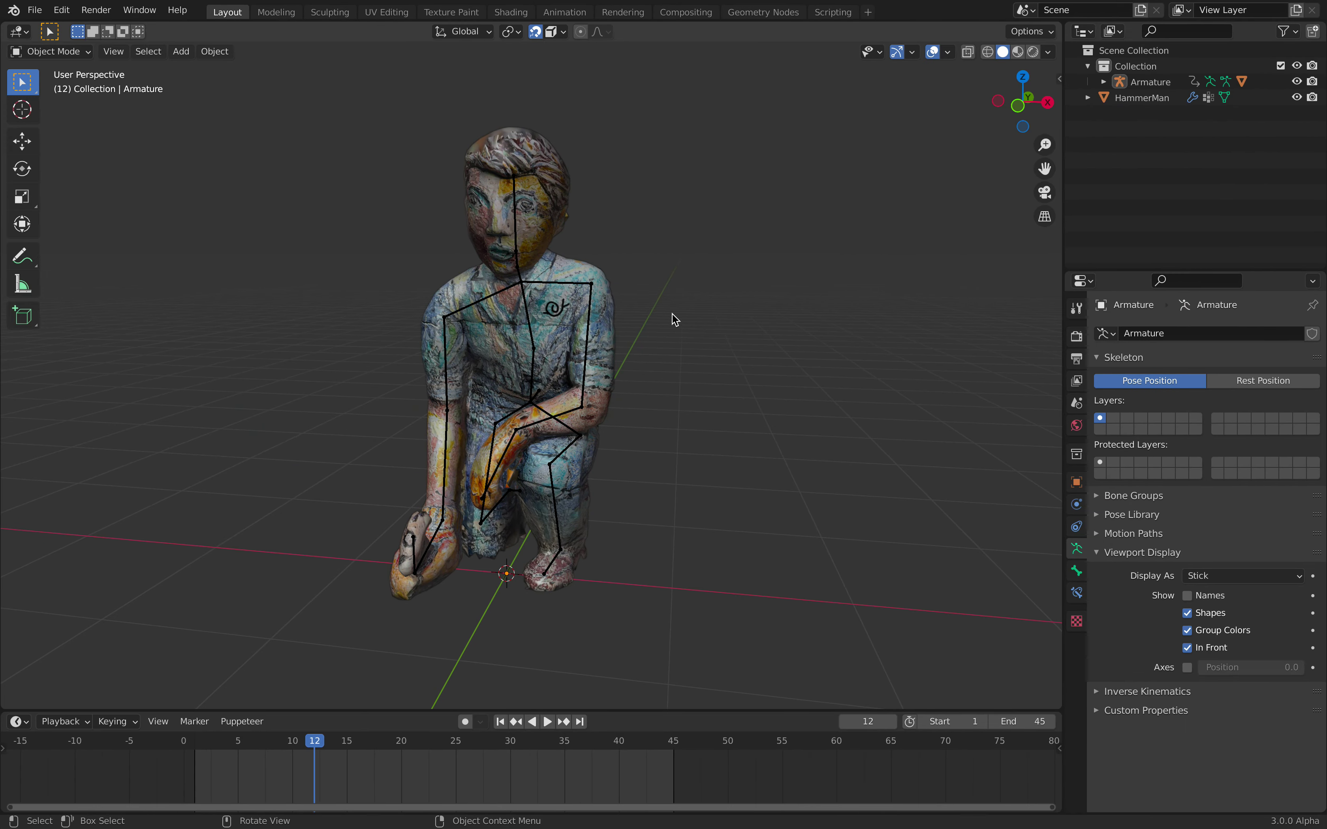
pyautogui.moveTo(777, 302); pyautogui.dragTo(117, 99, button='middle')
pyautogui.click(22, 14)
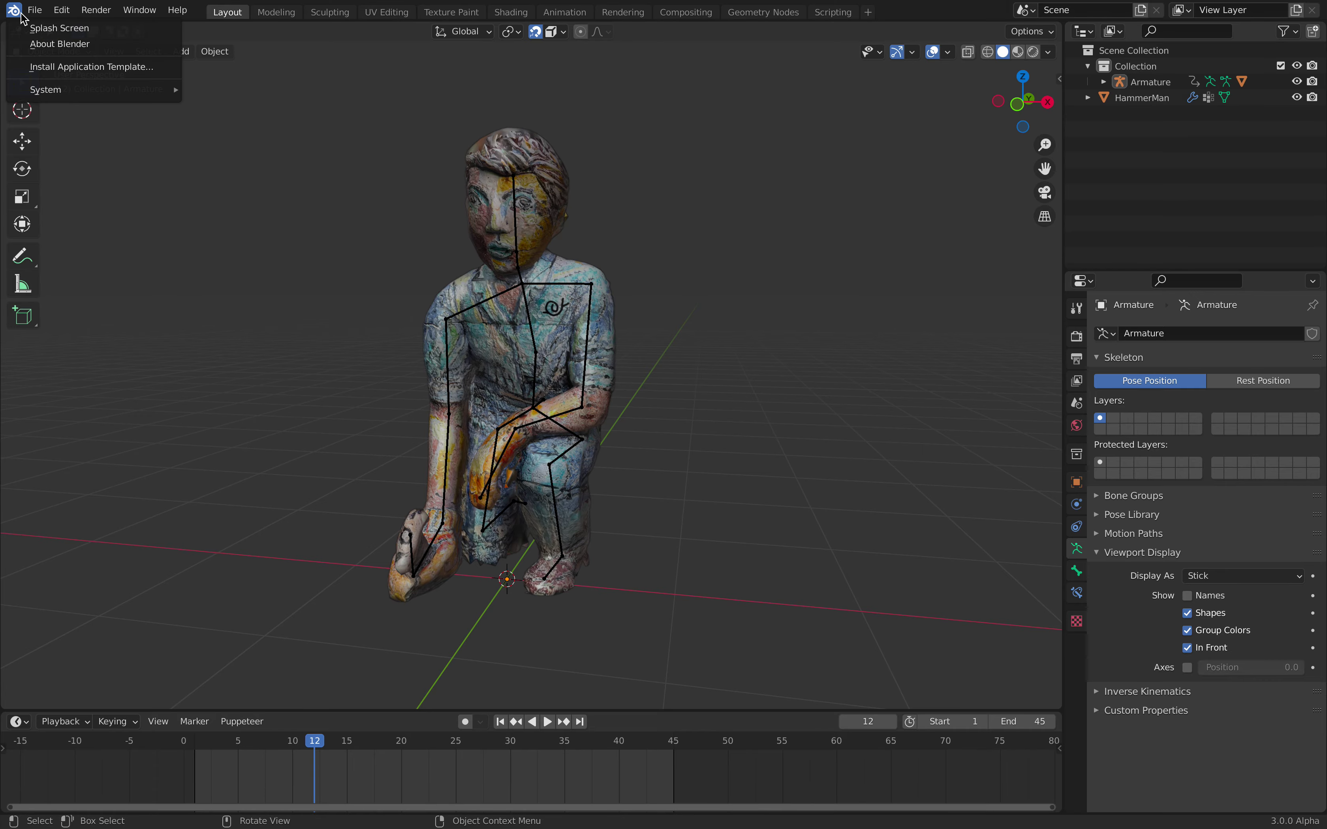
pyautogui.moveTo(867, 222); pyautogui.dragTo(906, 254, button='middle')
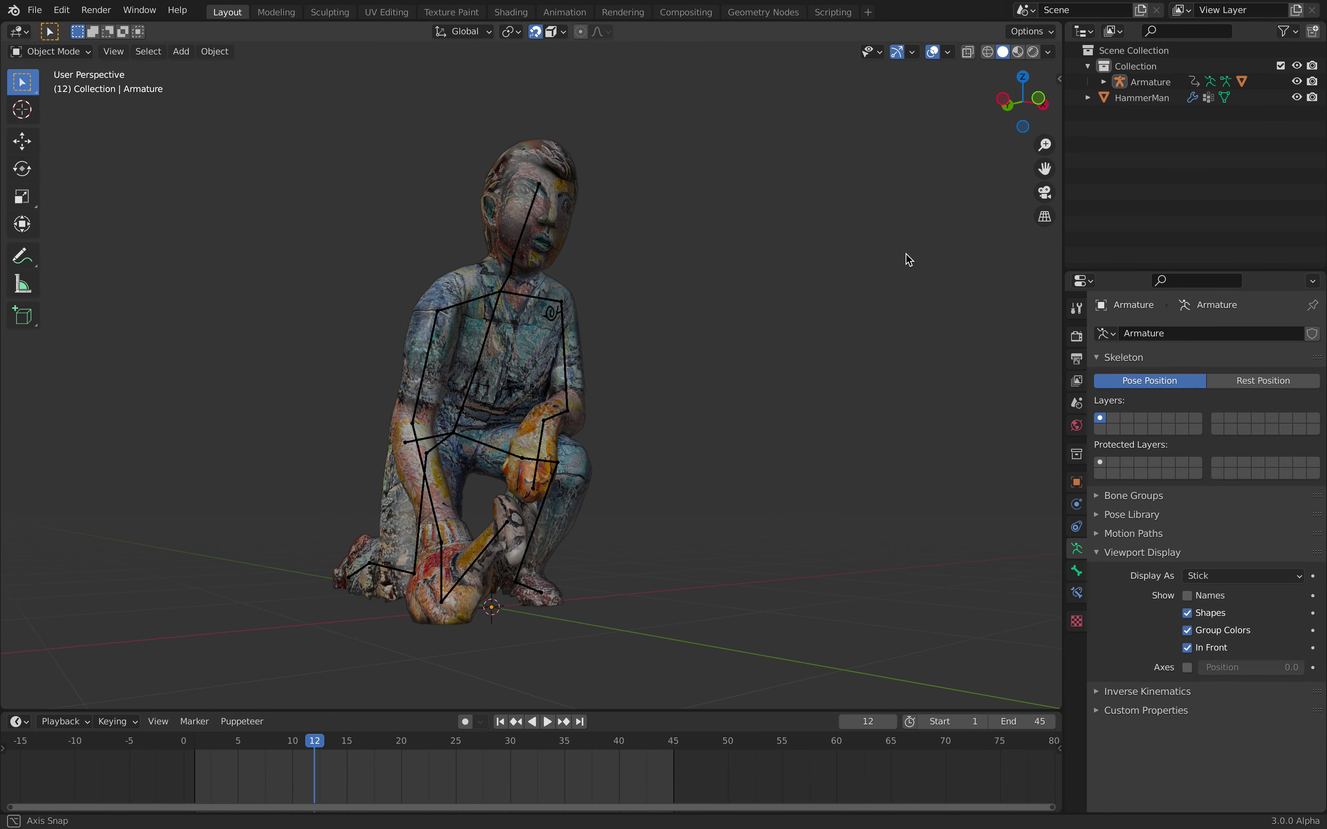
# Examine the original Hammer Man scan on its Sketchfab page in Safari, up close and as a whole, and return to the rigged figure in Blender.
pyautogui.hotkey('ctrl', 'Right')
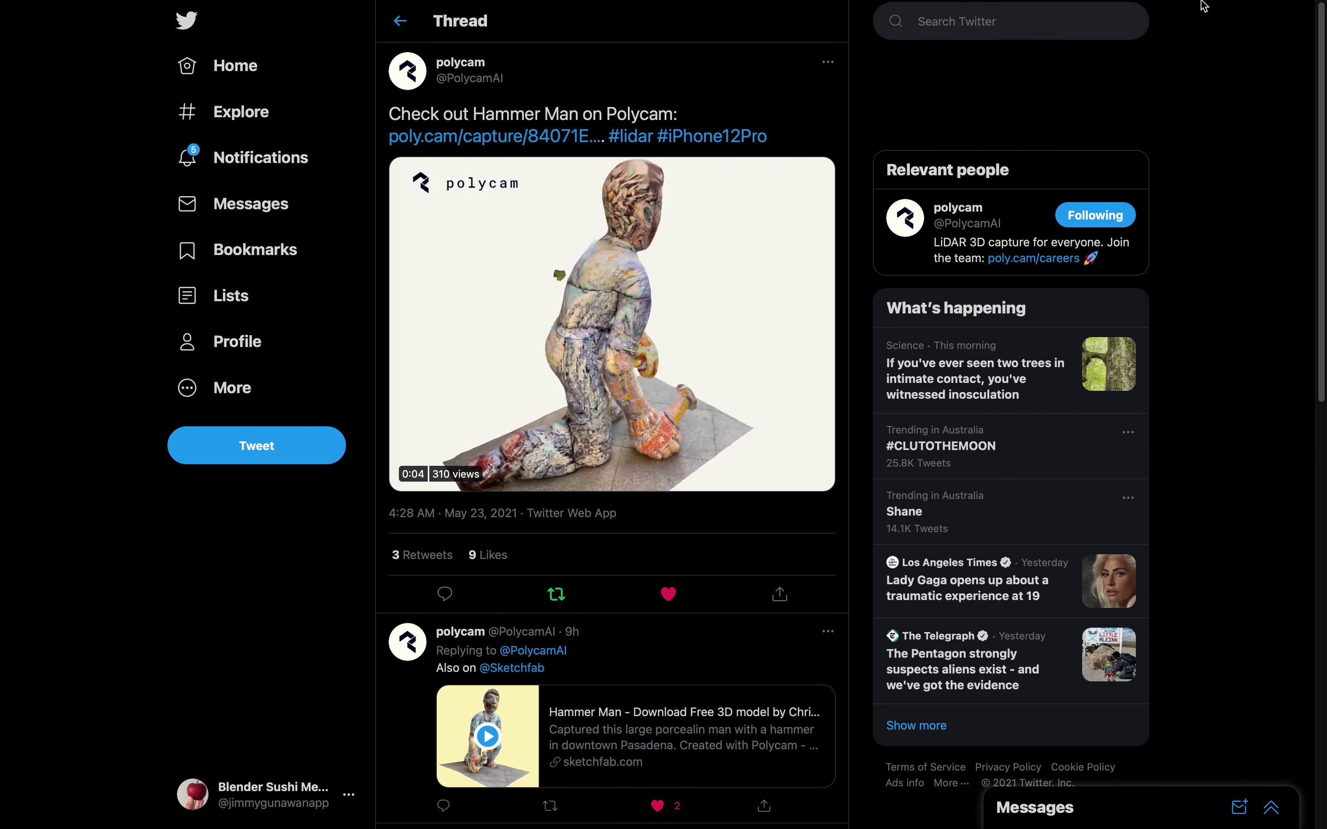
pyautogui.moveTo(1198, 4)
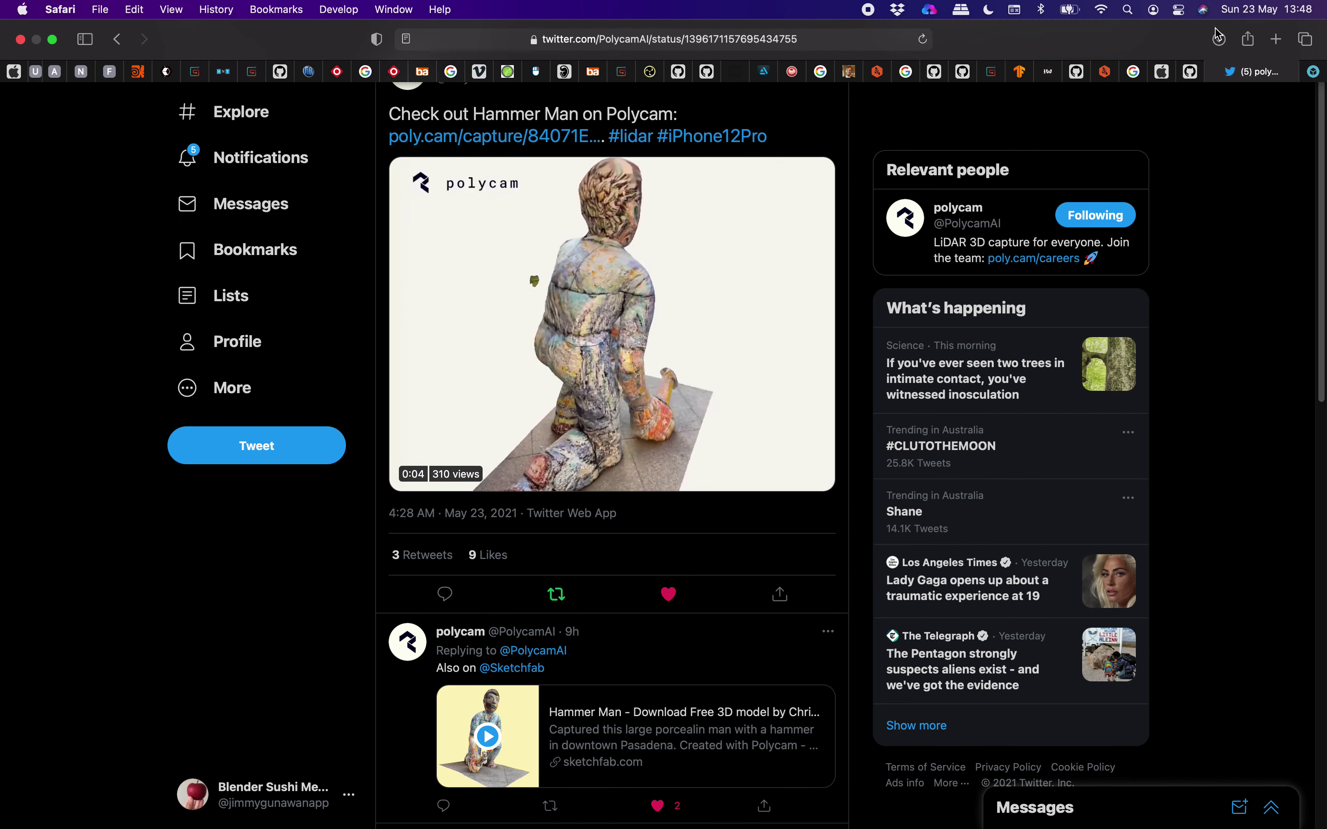
pyautogui.click(1312, 72)
pyautogui.scroll(10, 612, 386)
pyautogui.scroll(-5, 883, 386)
pyautogui.scroll(5, 877, 369)
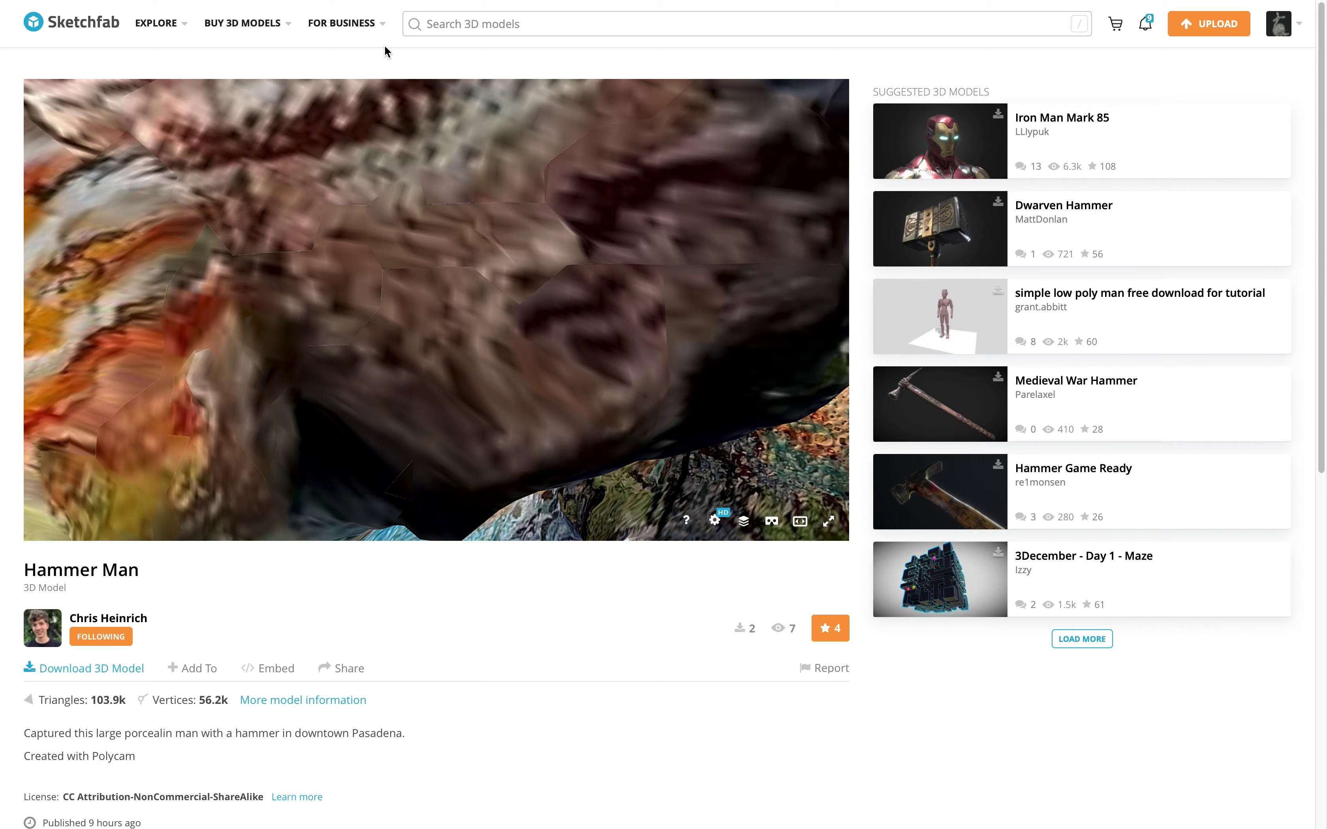
pyautogui.scroll(-10, 573, 131)
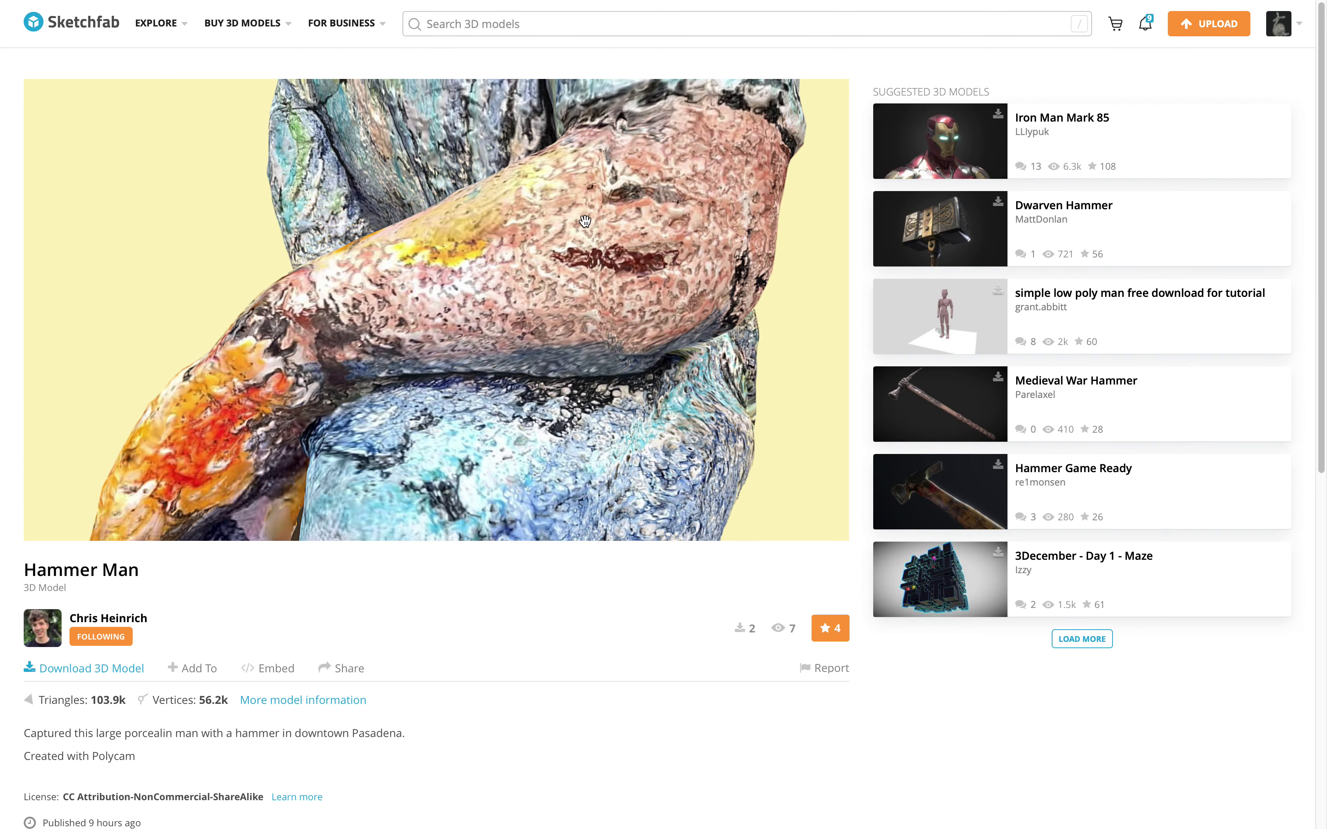
pyautogui.scroll(3, 592, 243)
pyautogui.moveTo(567, 252); pyautogui.dragTo(154, 567)
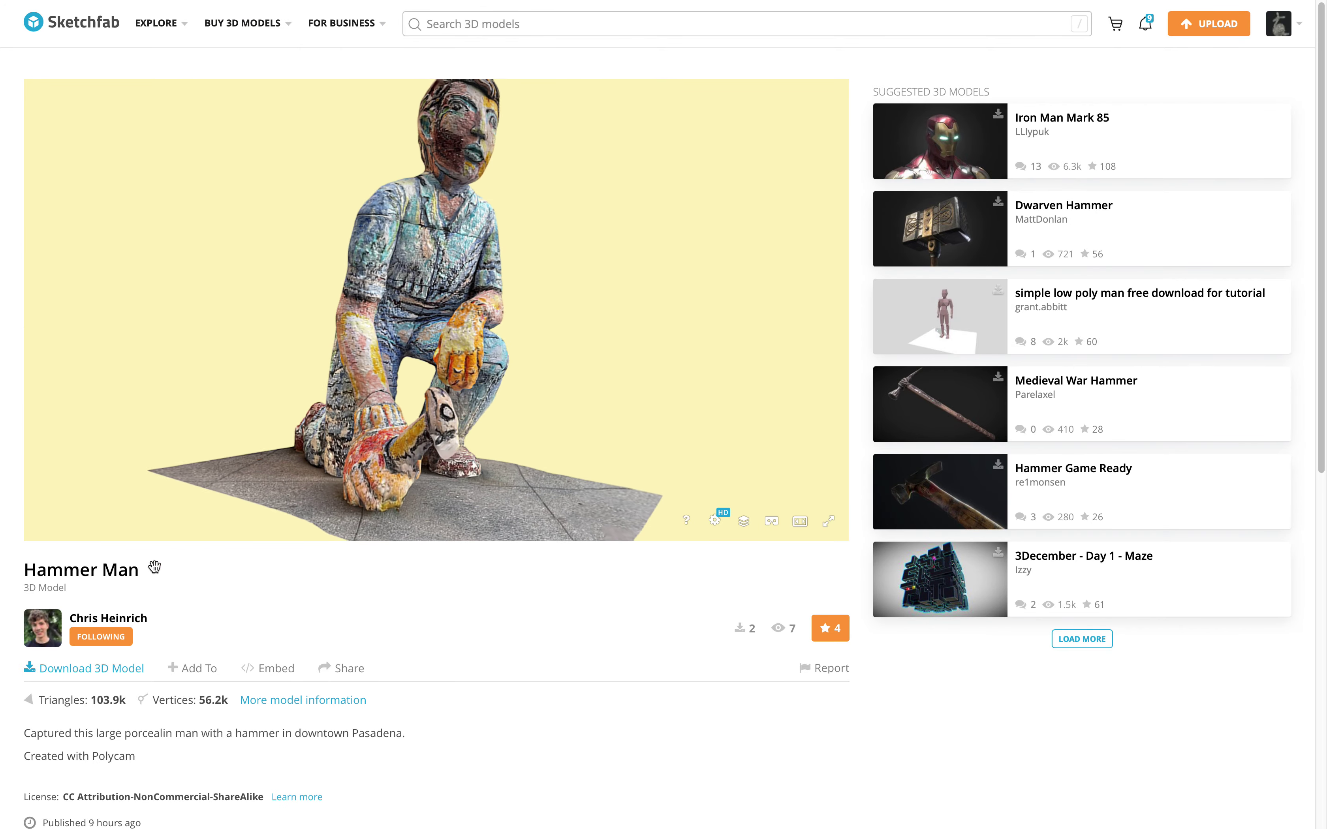
pyautogui.moveTo(418, 391)
pyautogui.mouseDown()
pyautogui.moveTo(246, 388)
pyautogui.moveTo(856, 418)
pyautogui.moveTo(572, 358)
pyautogui.moveTo(645, 358)
pyautogui.moveTo(524, 353)
pyautogui.moveTo(530, 280)
pyautogui.mouseUp()
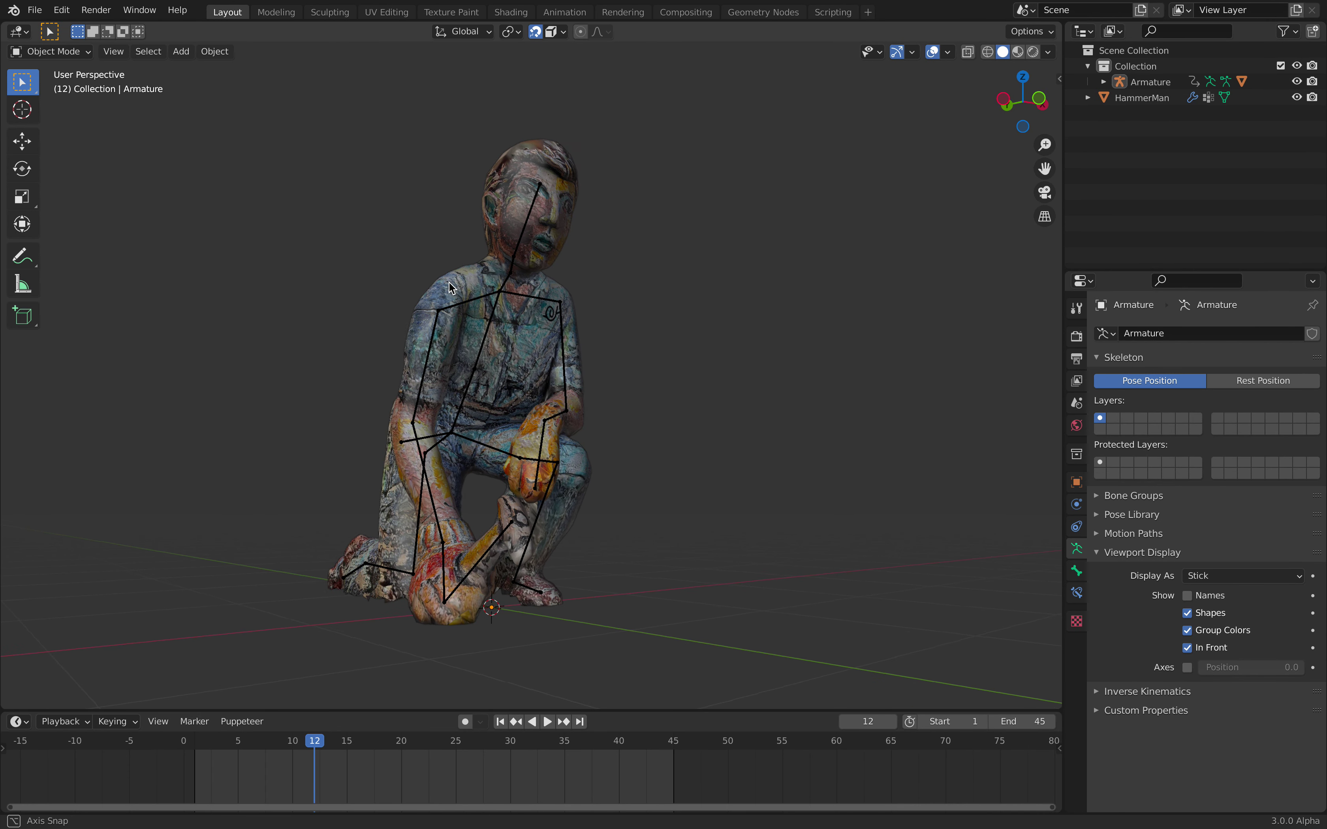
pyautogui.moveTo(449, 282); pyautogui.dragTo(713, 322, button='middle')
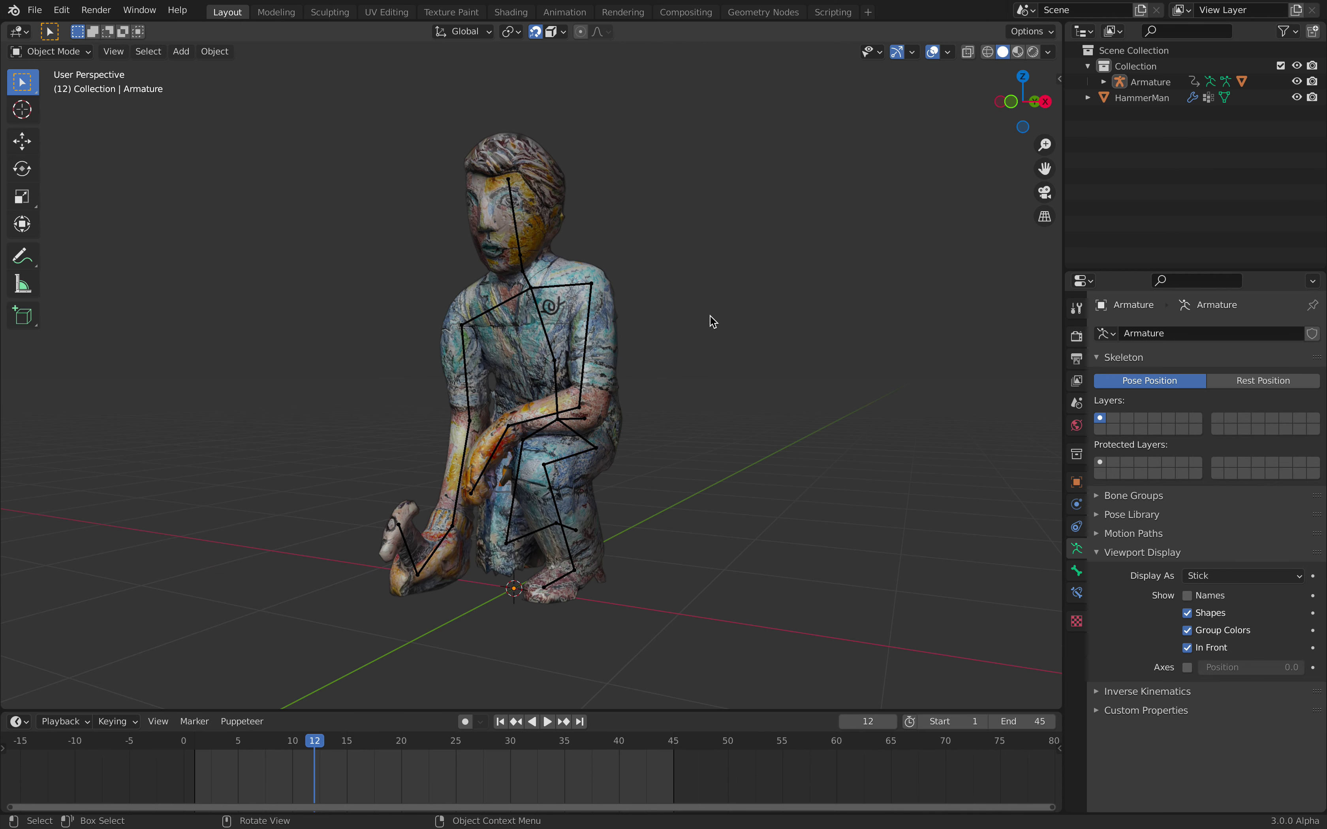